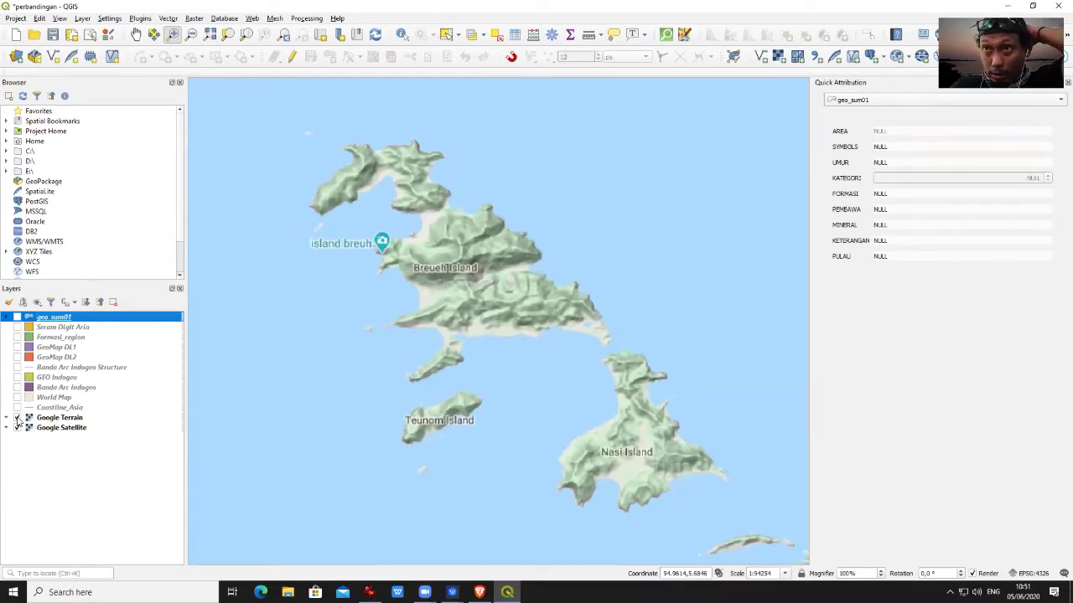
# - Show the Coastline_Asia and GeoMap DL2 layers over the terrain basemap
pyautogui.click(17, 427)
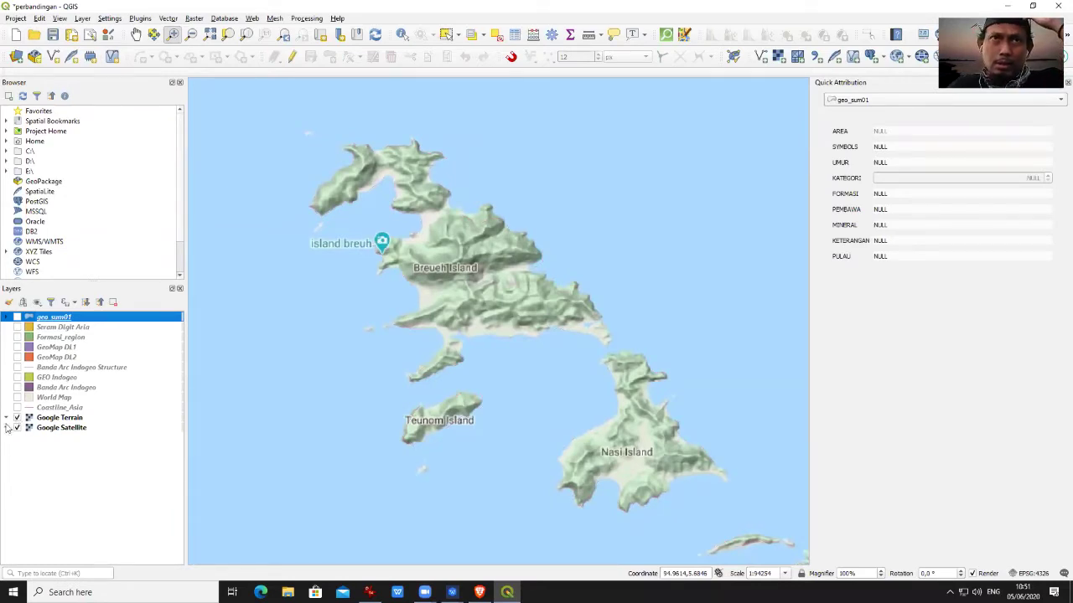
pyautogui.click(17, 408)
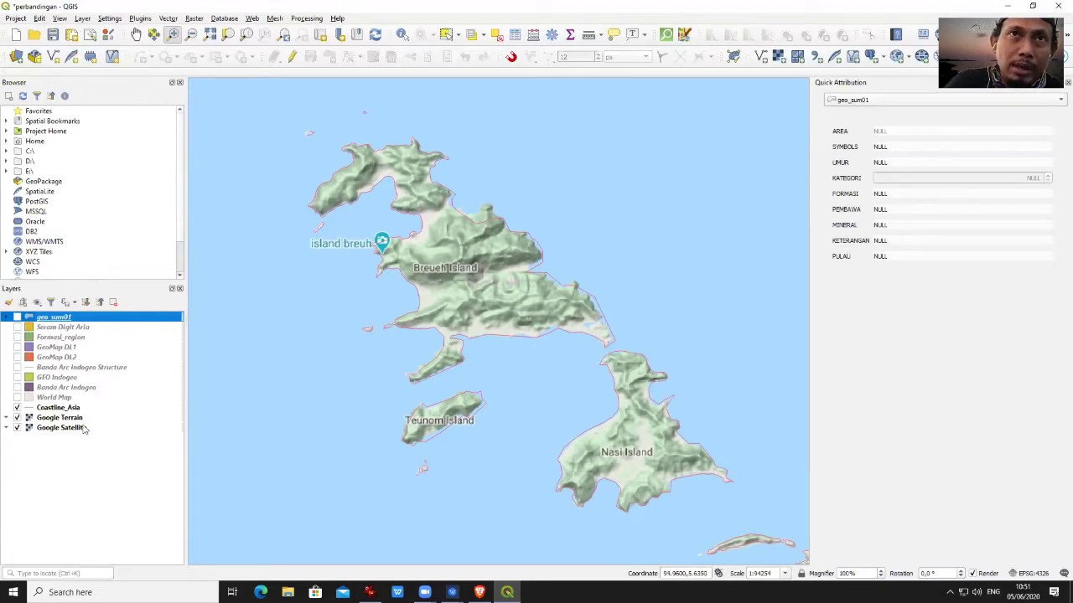
pyautogui.click(18, 357)
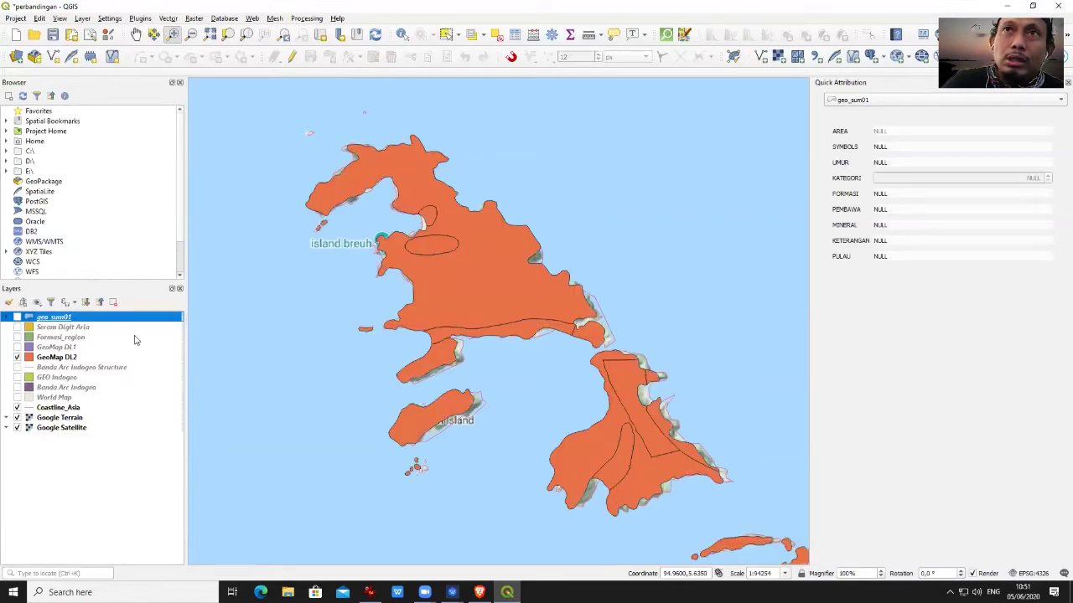
# - Set the overall layer opacity of GeoMap DL2 to 50% so the terrain shows through
pyautogui.doubleClick(63, 358)
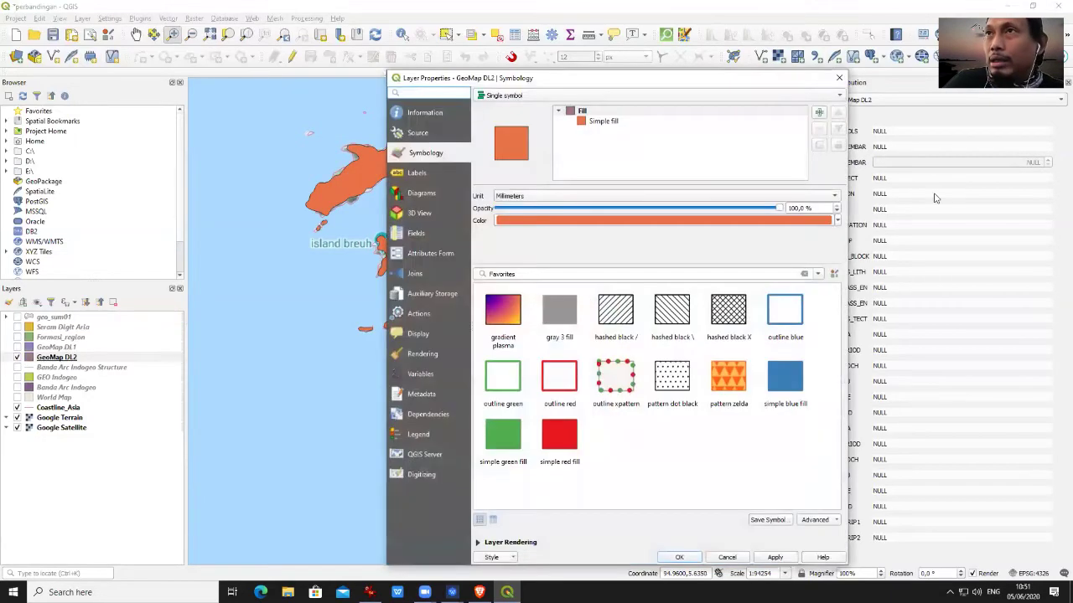
pyautogui.click(508, 543)
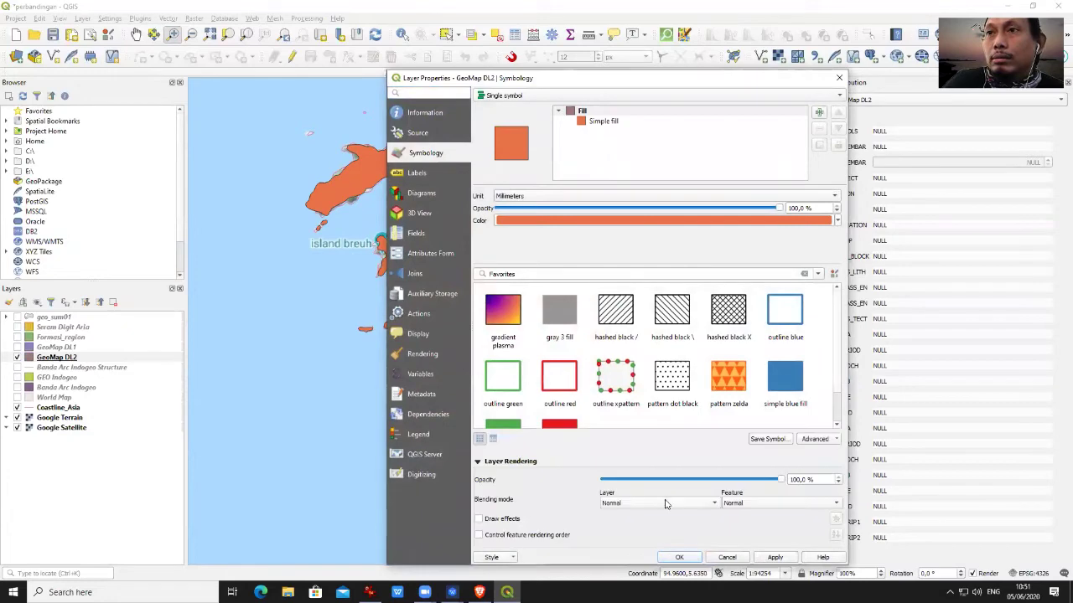
pyautogui.click(698, 483)
pyautogui.click(698, 484)
pyautogui.click(698, 483)
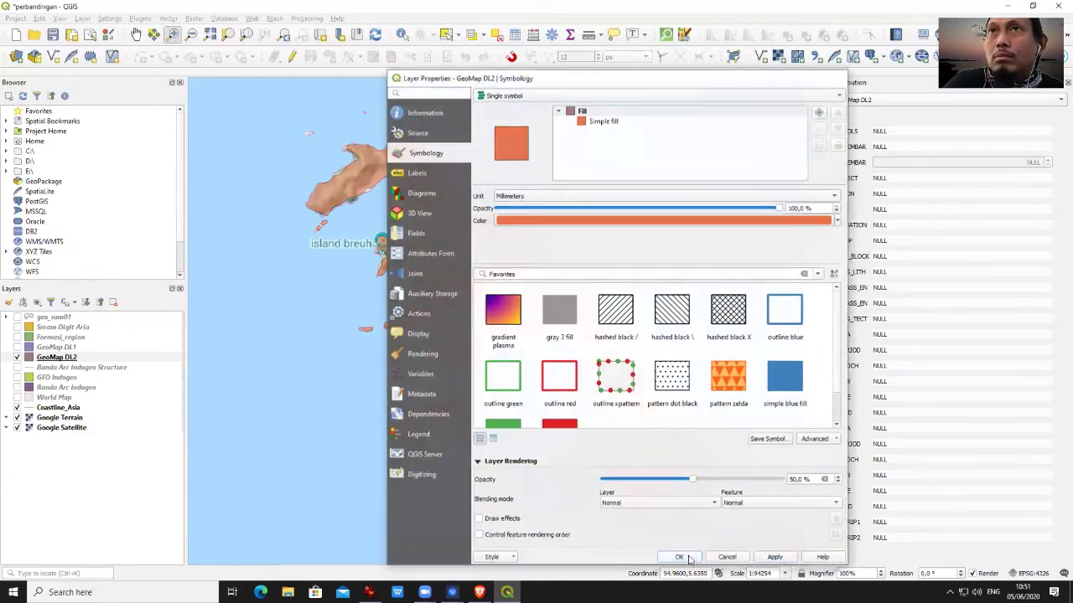
pyautogui.click(679, 557)
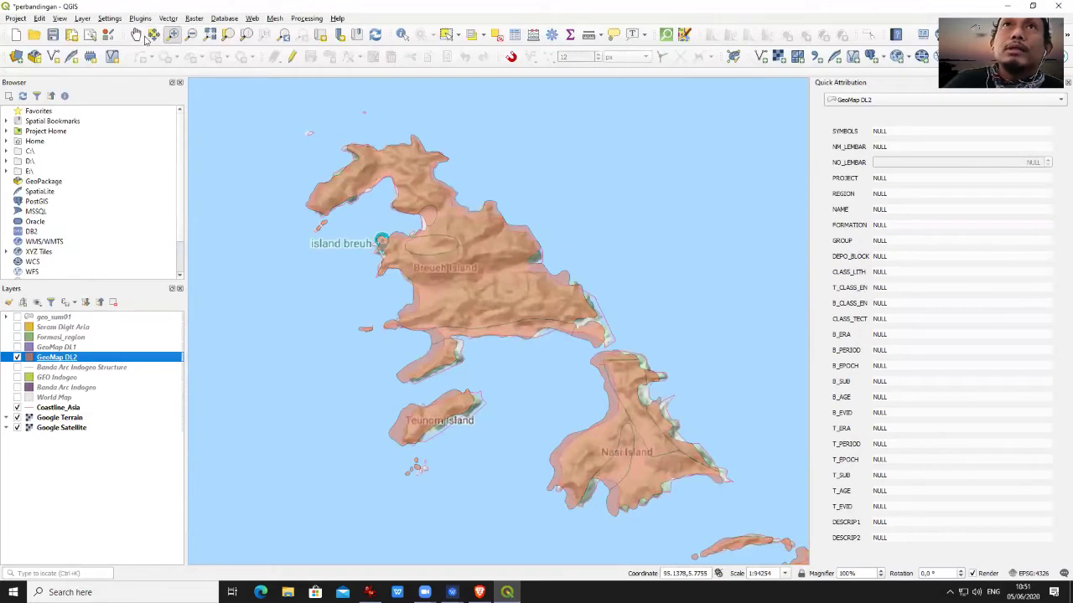
# - Set the map scale to 1:25000 and centre the view on the coast and peninsula south of Lambaro
pyautogui.click(172, 34)
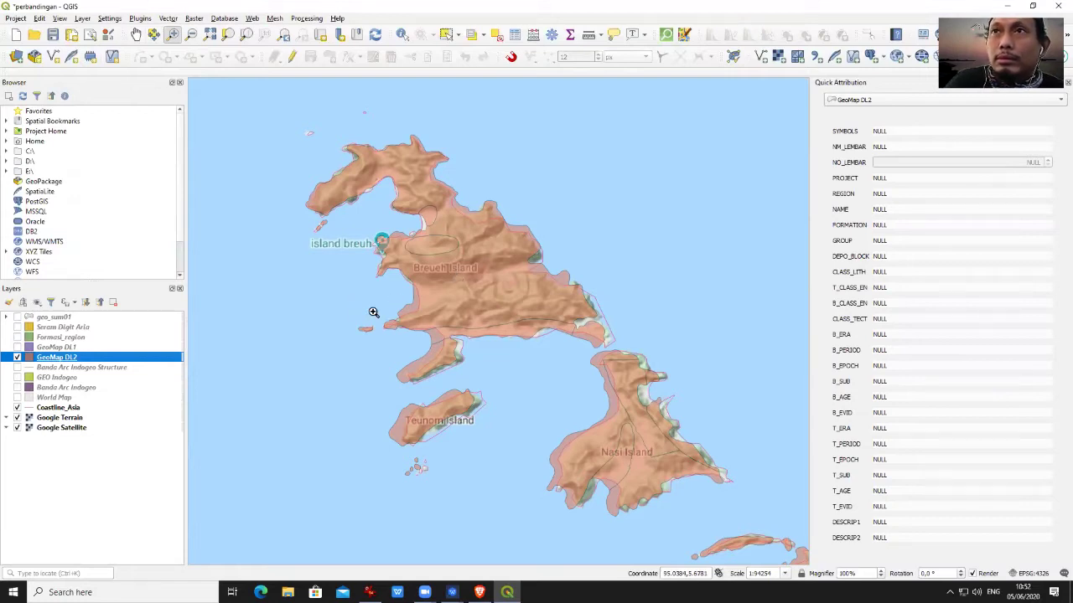
pyautogui.moveTo(327, 276); pyautogui.dragTo(700, 467)
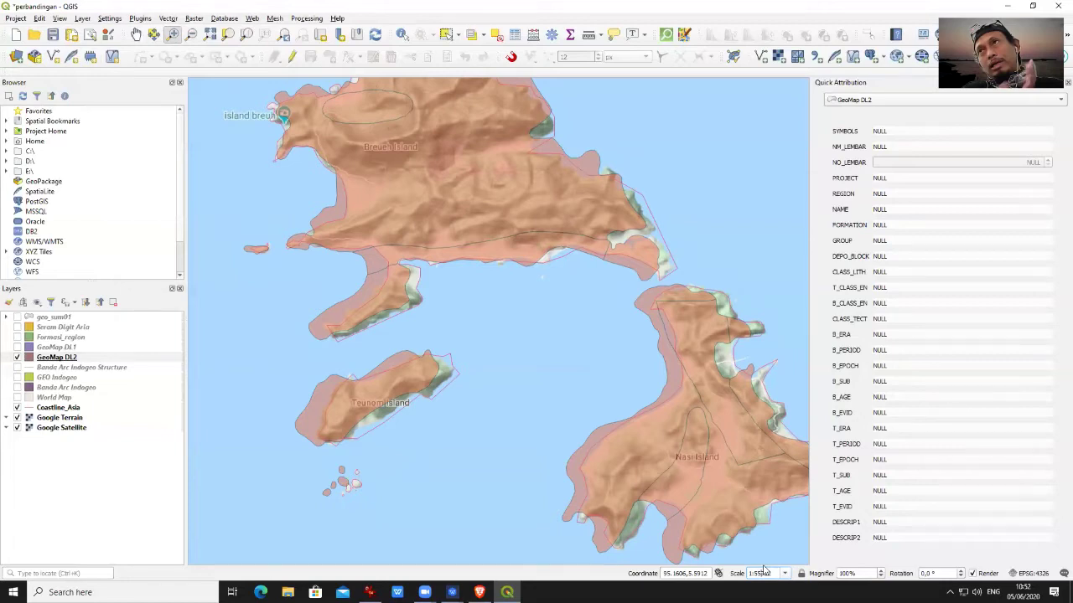
pyautogui.write('25000')
pyautogui.press('Return')
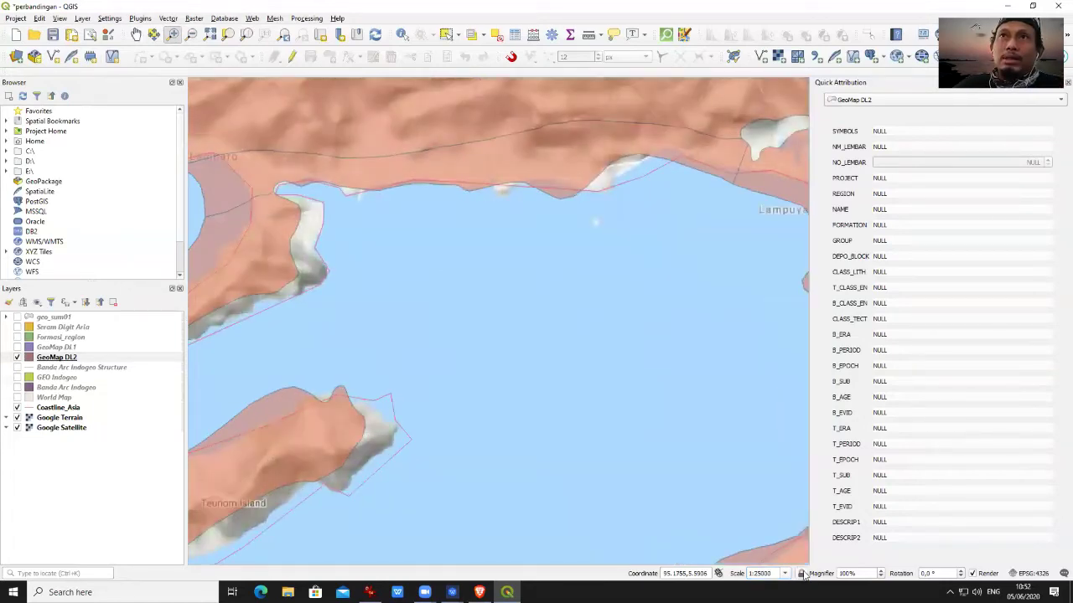
pyautogui.click(136, 34)
pyautogui.moveTo(419, 245); pyautogui.dragTo(443, 311)
pyautogui.moveTo(510, 338); pyautogui.dragTo(655, 314)
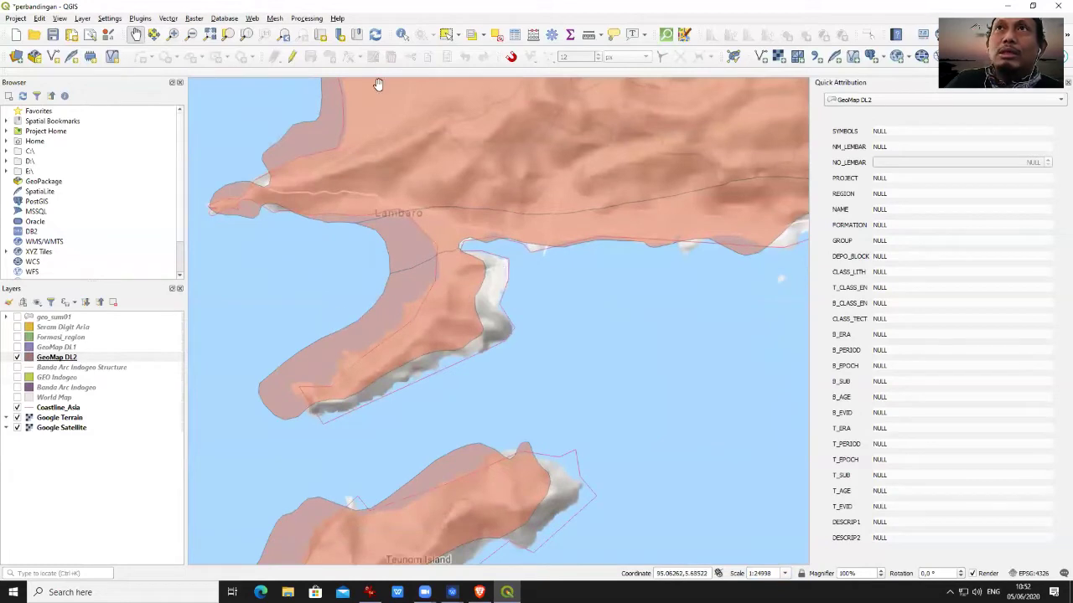
# - Identify the GeoMap DL2 polygon on the peninsula south of Lambaro, then hide that layer to compare it with the coastline
pyautogui.click(402, 34)
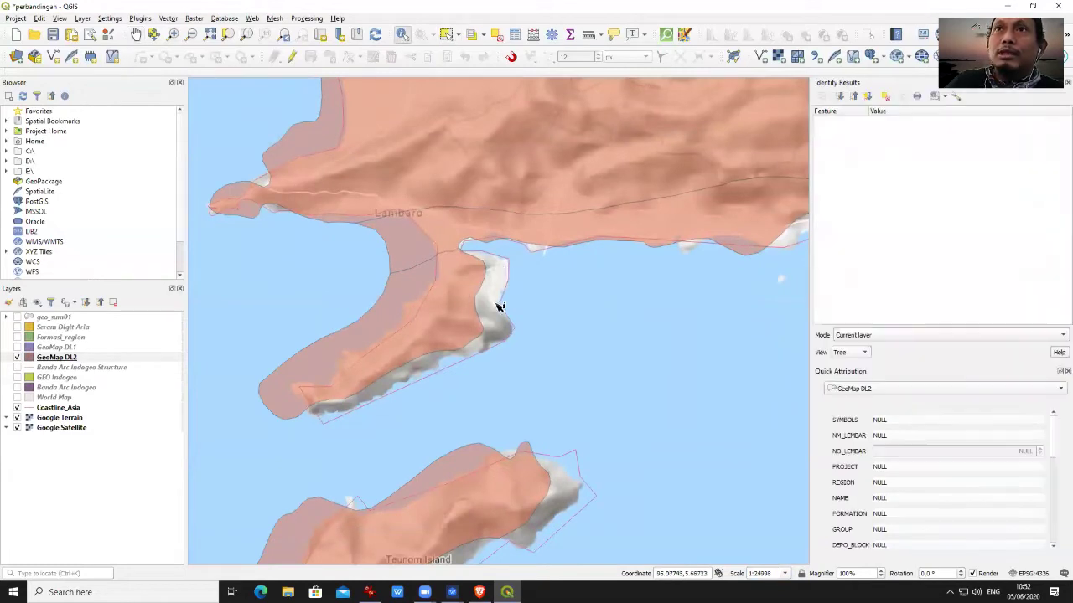
pyautogui.click(441, 306)
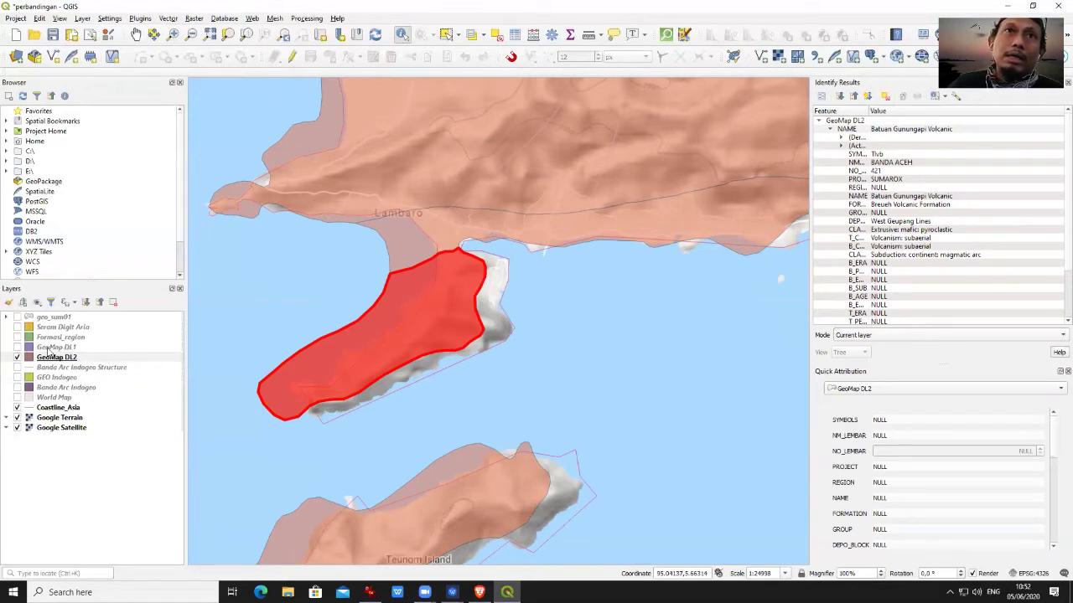
pyautogui.click(18, 357)
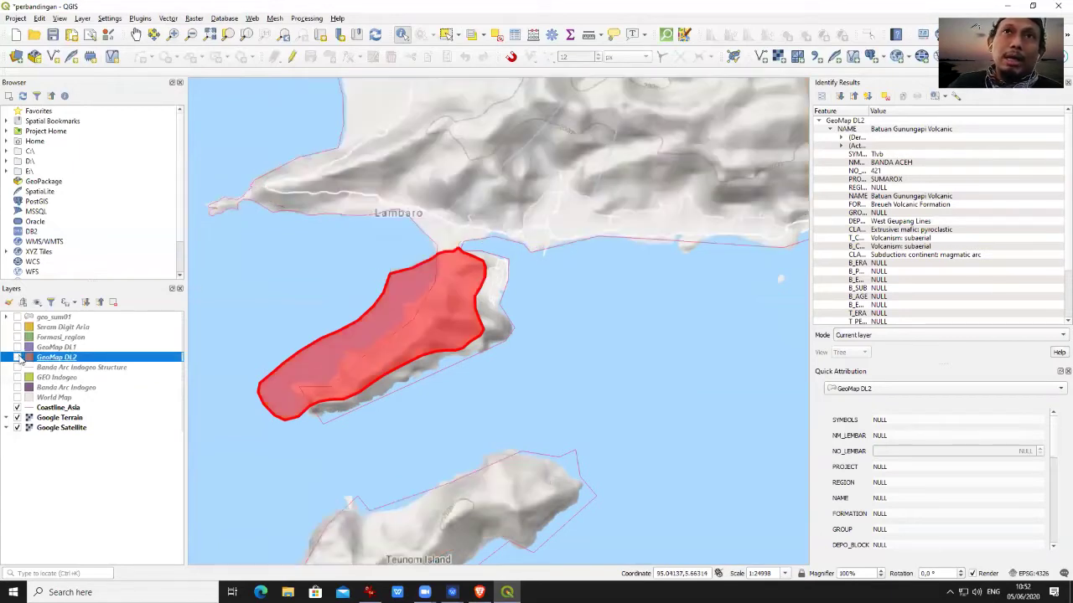
pyautogui.click(280, 286)
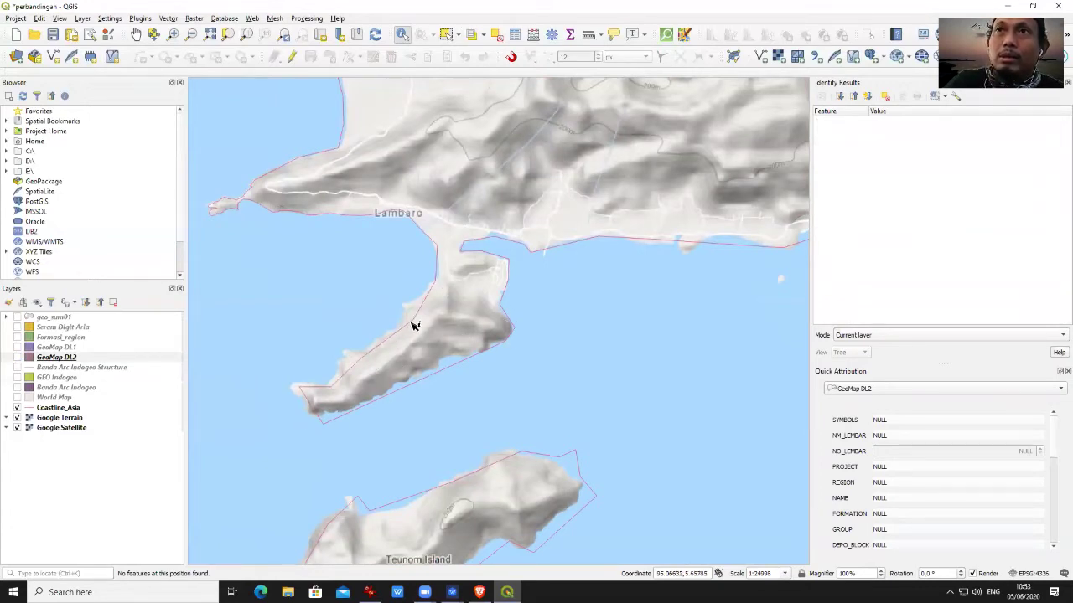
pyautogui.click(16, 358)
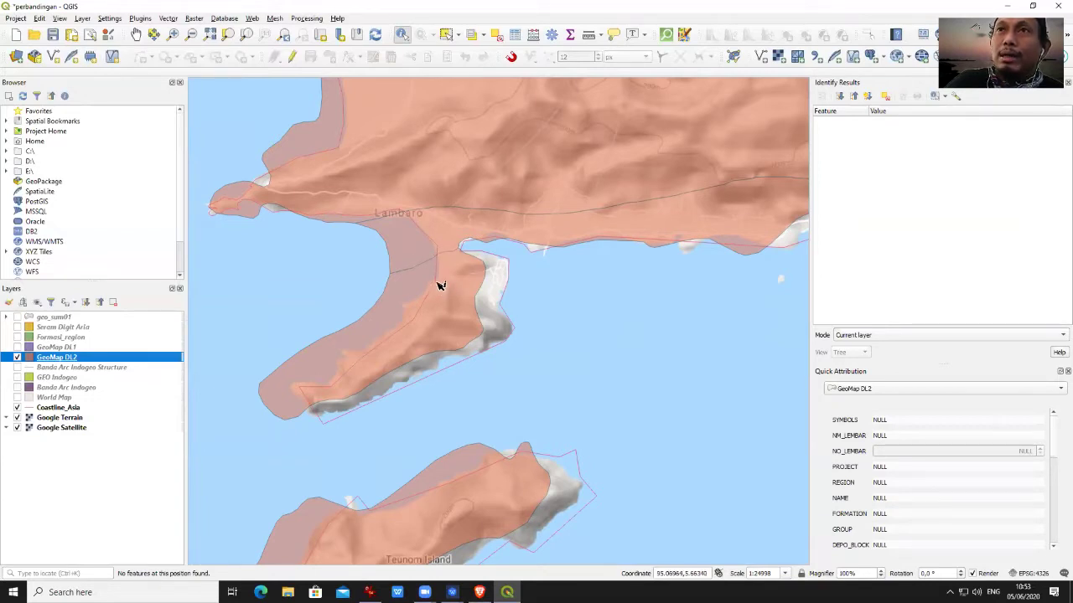
pyautogui.click(17, 358)
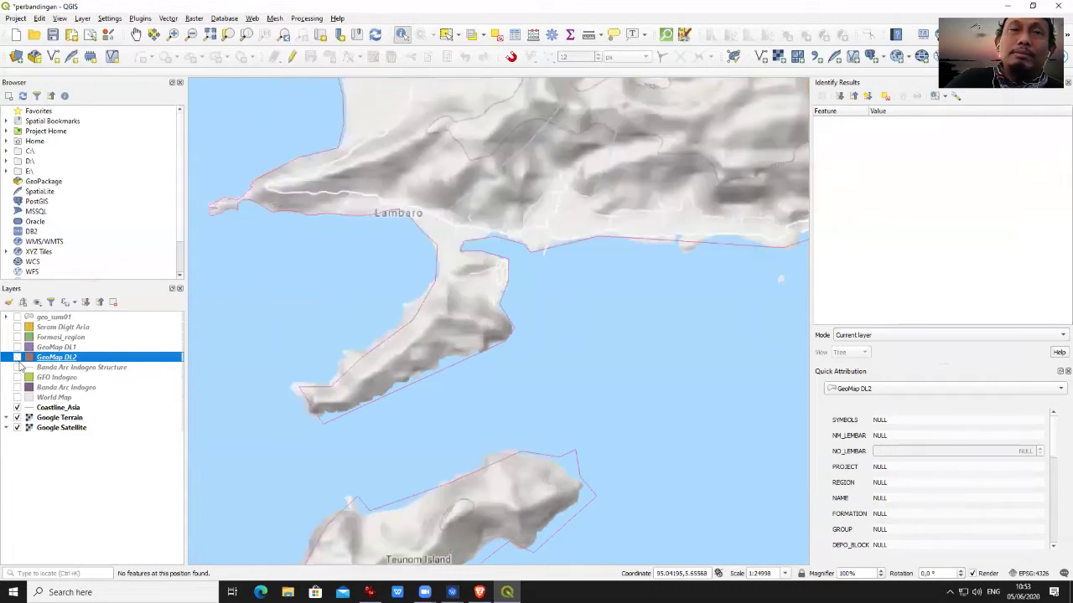
# - Identify the Coastline_Asia line that runs around the peninsula south of Lambaro
pyautogui.click(59, 408)
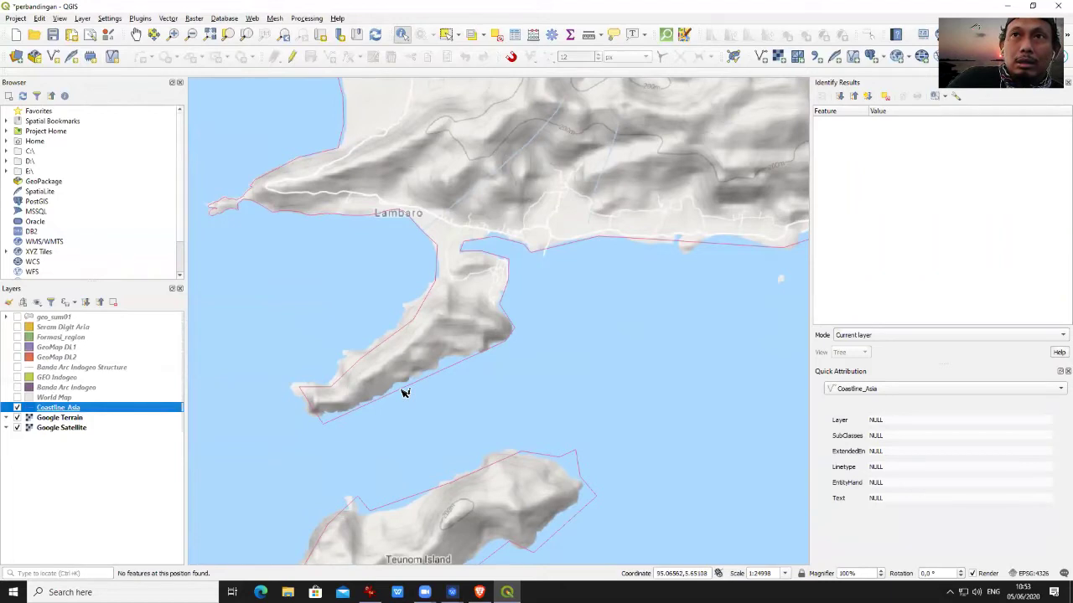
pyautogui.click(404, 392)
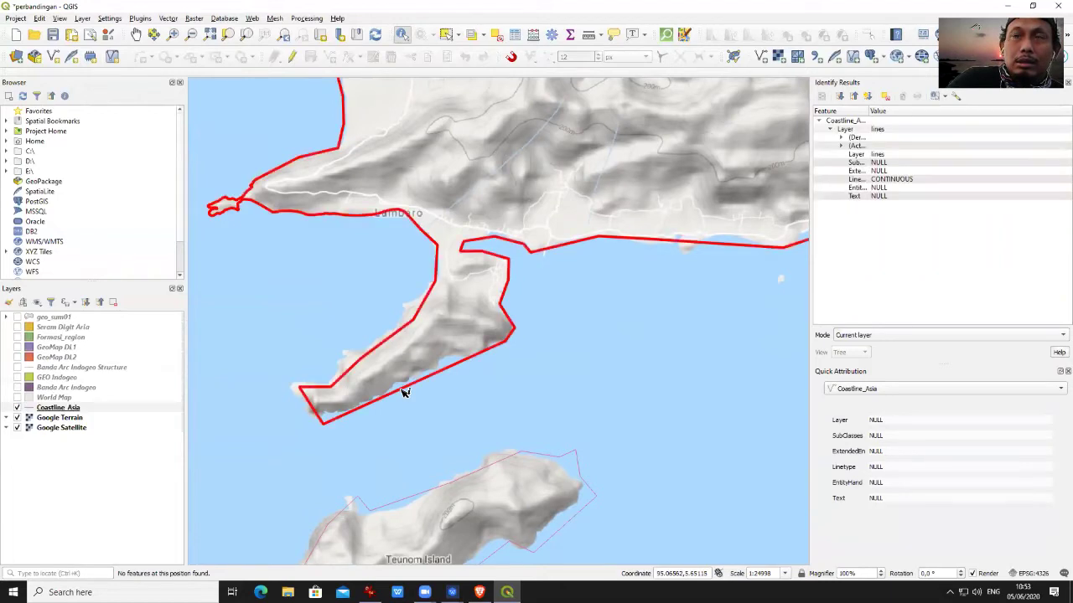
# - Set up a new polygon shapefile layer in EPSG:4326 - WGS 84, named PetaGEO_Update1 in the comparison folder
pyautogui.click(83, 18)
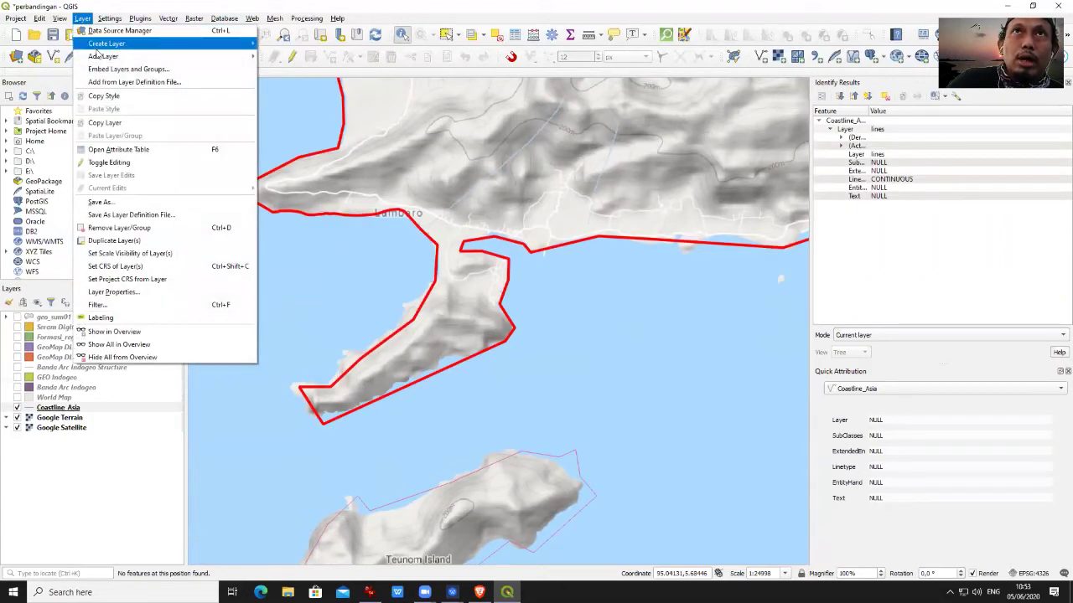
pyautogui.click(81, 19)
pyautogui.click(82, 20)
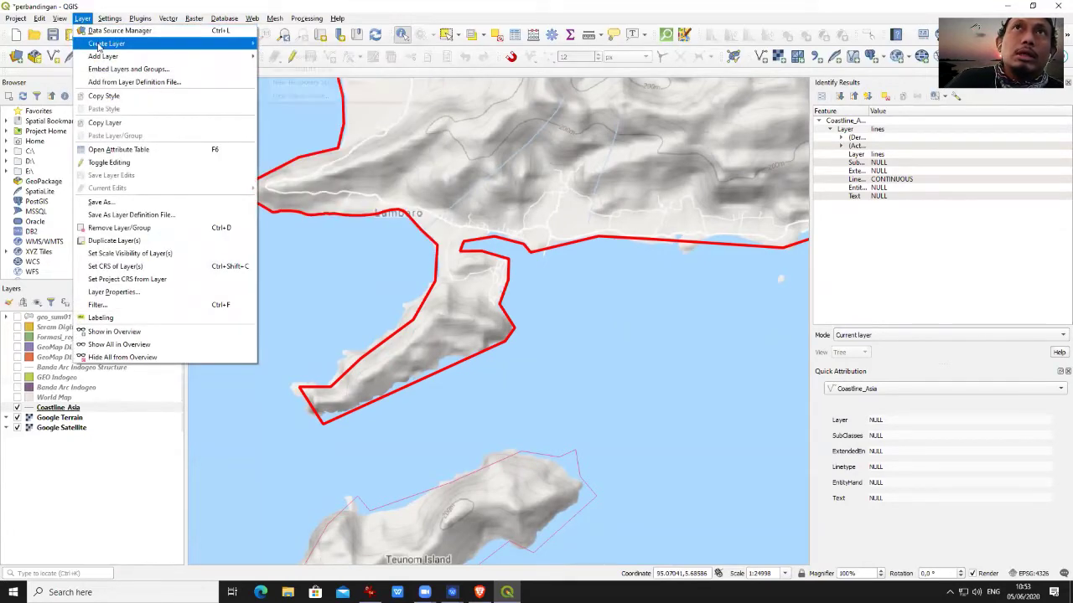
pyautogui.moveTo(171, 44)
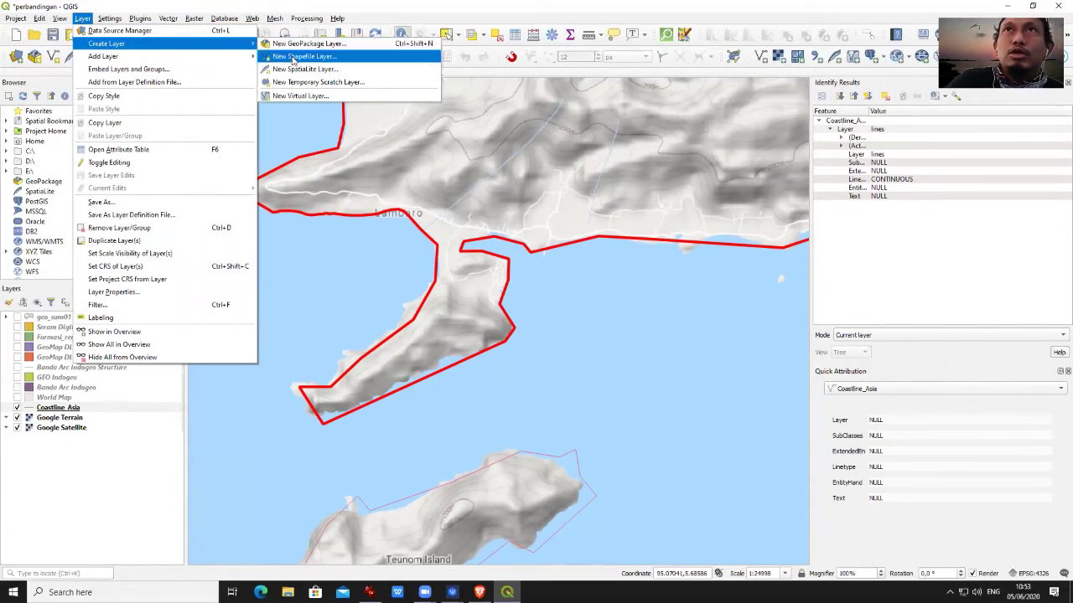
pyautogui.click(310, 56)
pyautogui.click(768, 81)
pyautogui.click(466, 118)
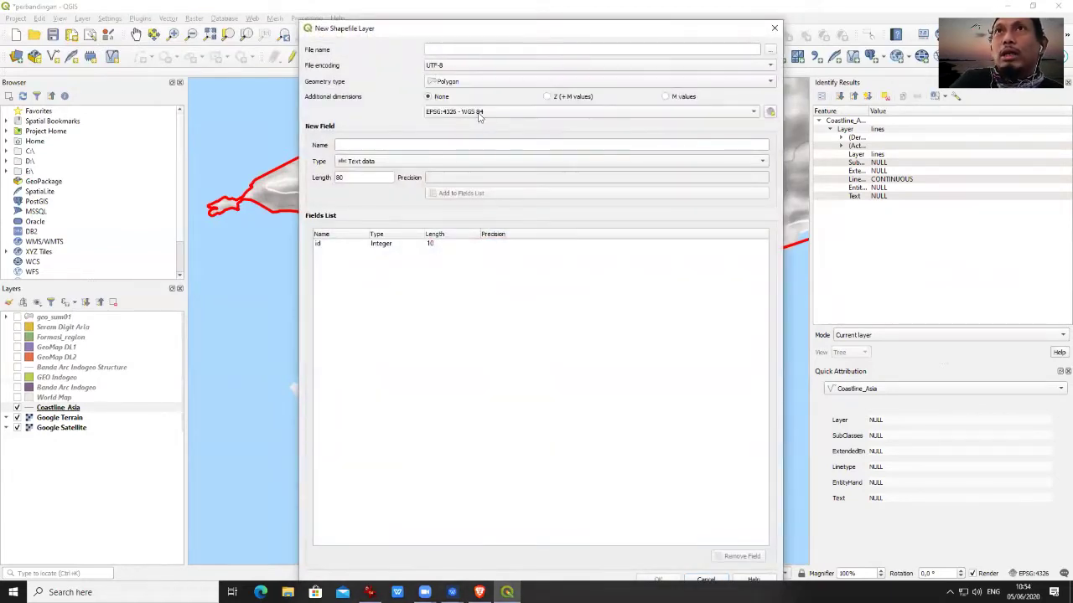
pyautogui.click(769, 51)
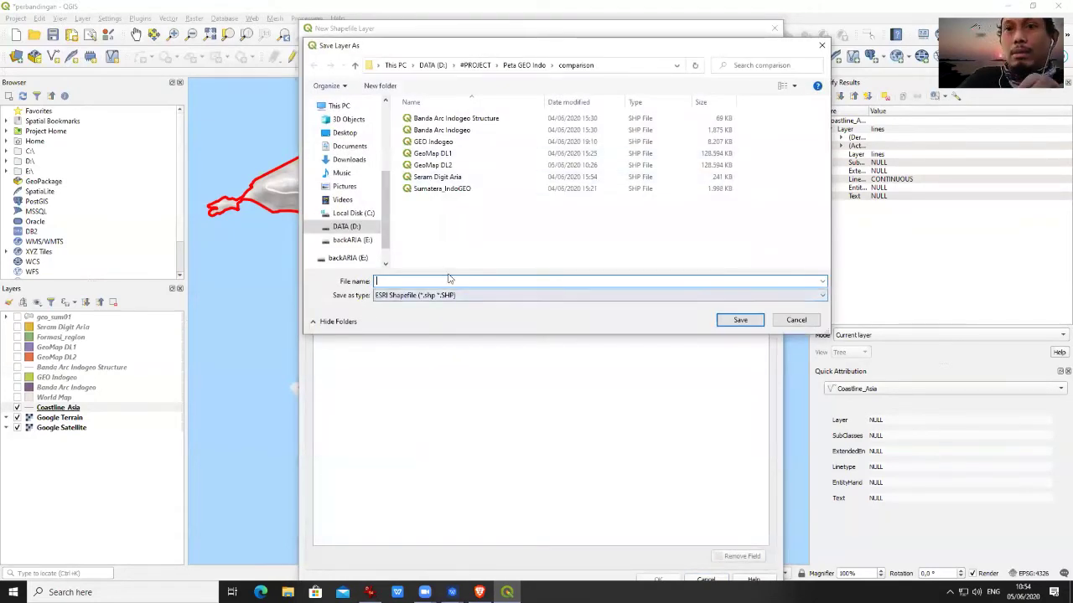
pyautogui.write('PETAS')
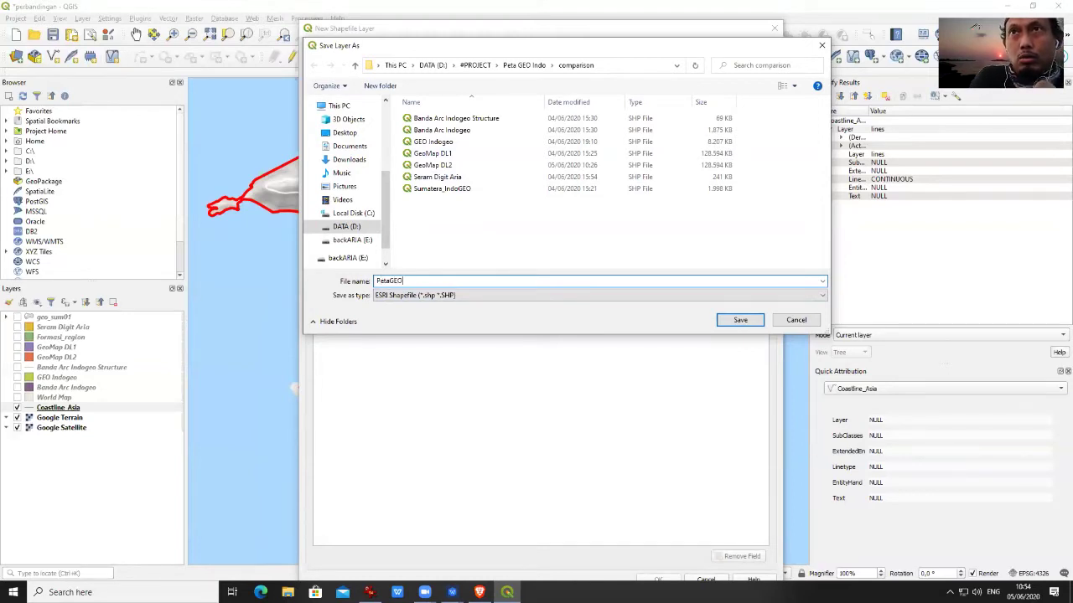
pyautogui.write('EO_Update1')
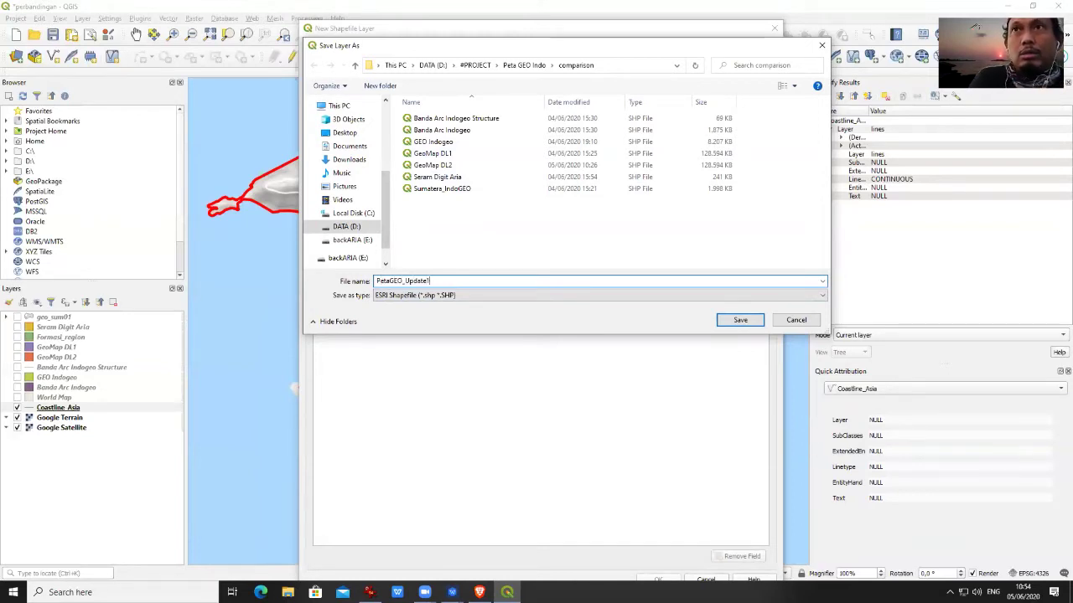
pyautogui.press('Return')
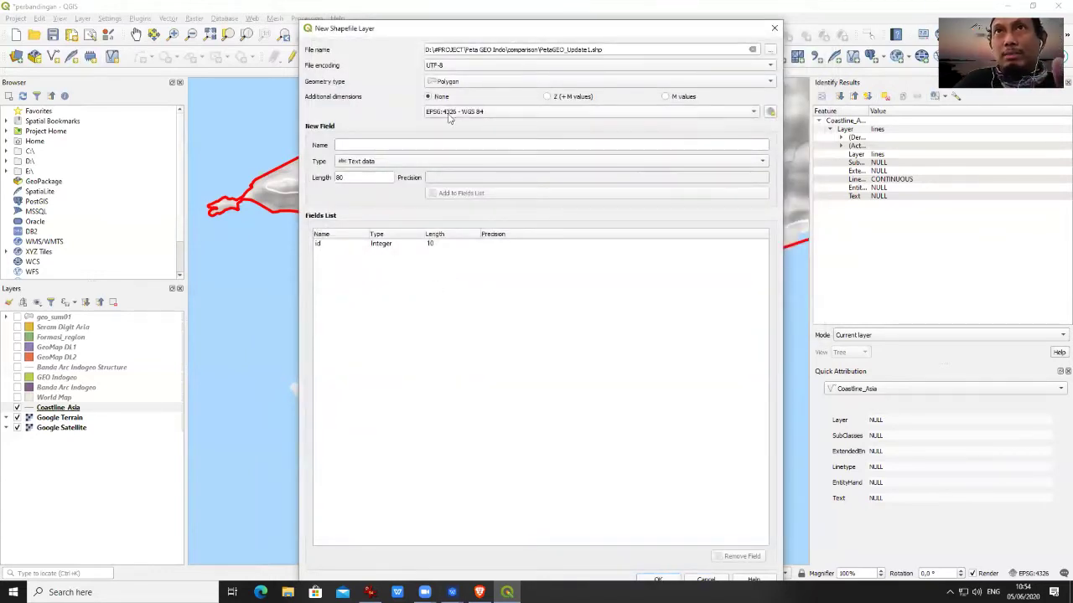
# - Add a text field named Formation with length 80 and create the shapefile layer
pyautogui.click(428, 146)
pyautogui.write('f')
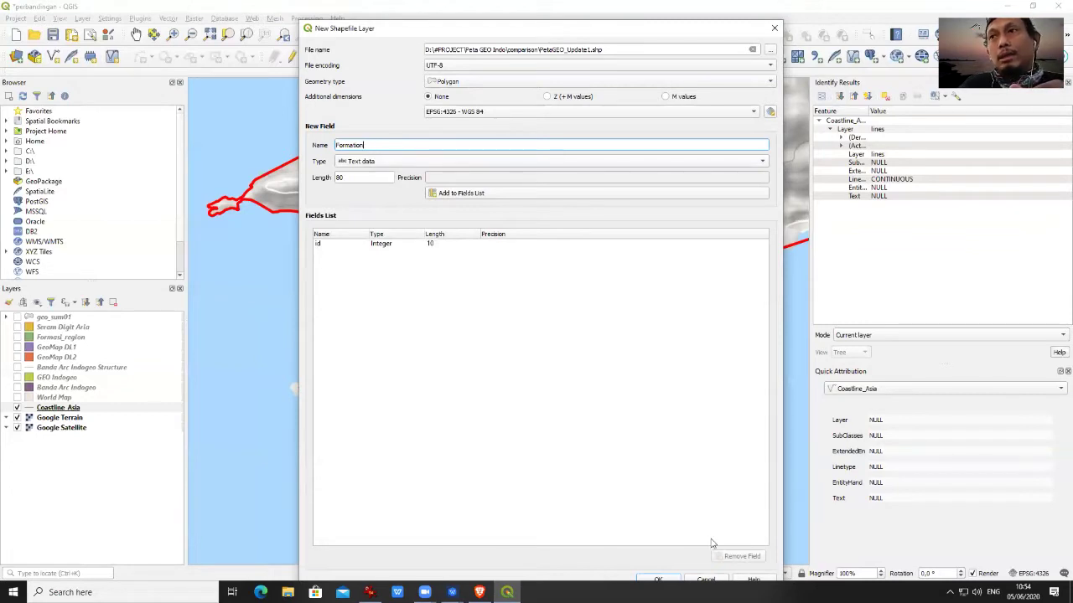
pyautogui.click(478, 195)
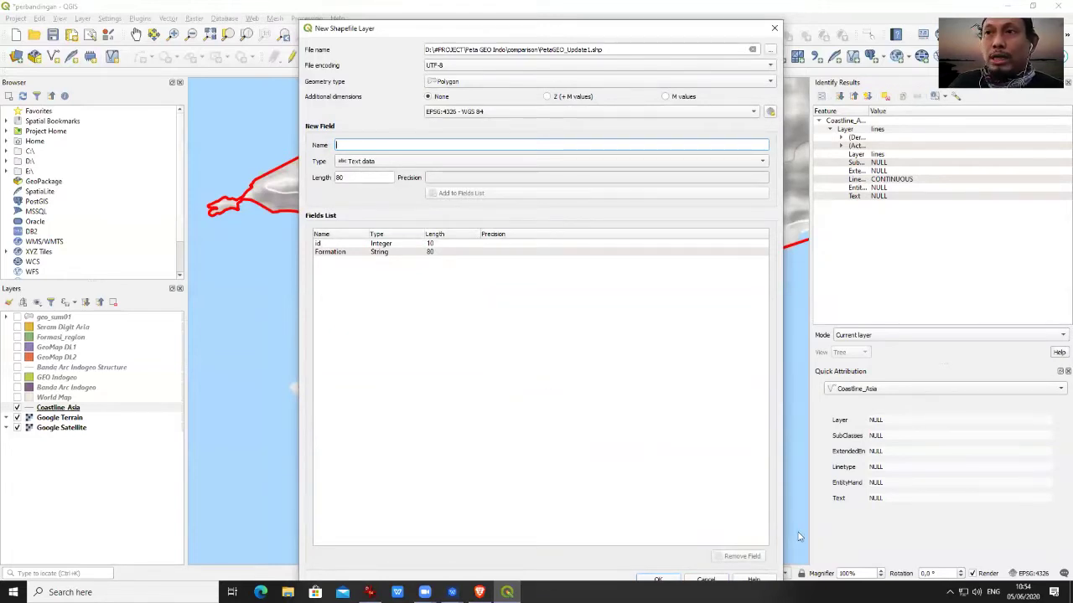
pyautogui.click(659, 580)
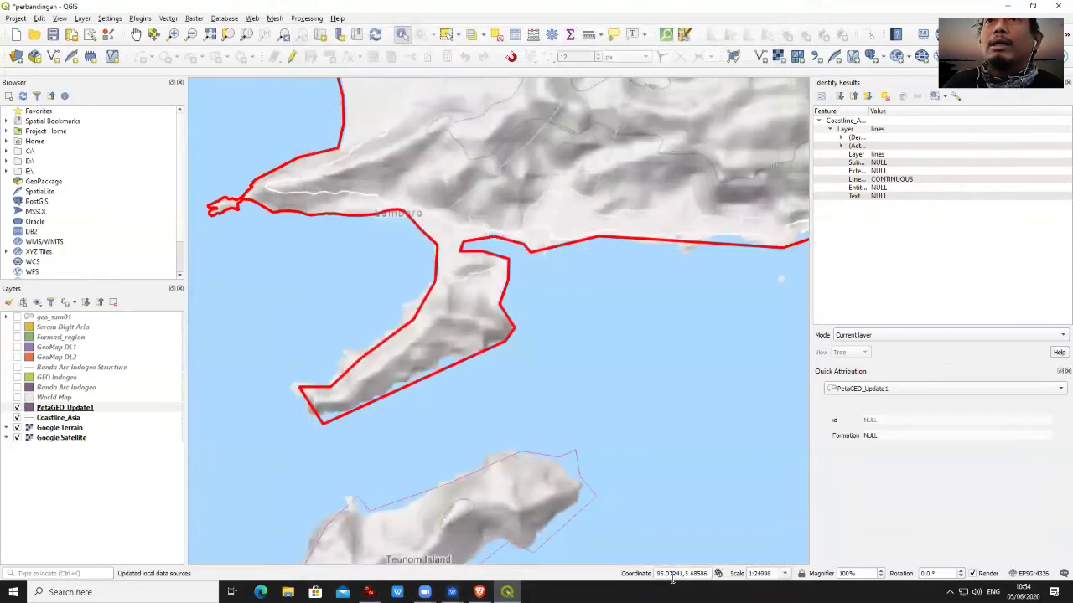
# - Turn on editing for the PetaGEO_Update1 layer and try to select the coastline along the peninsula
pyautogui.click(64, 410)
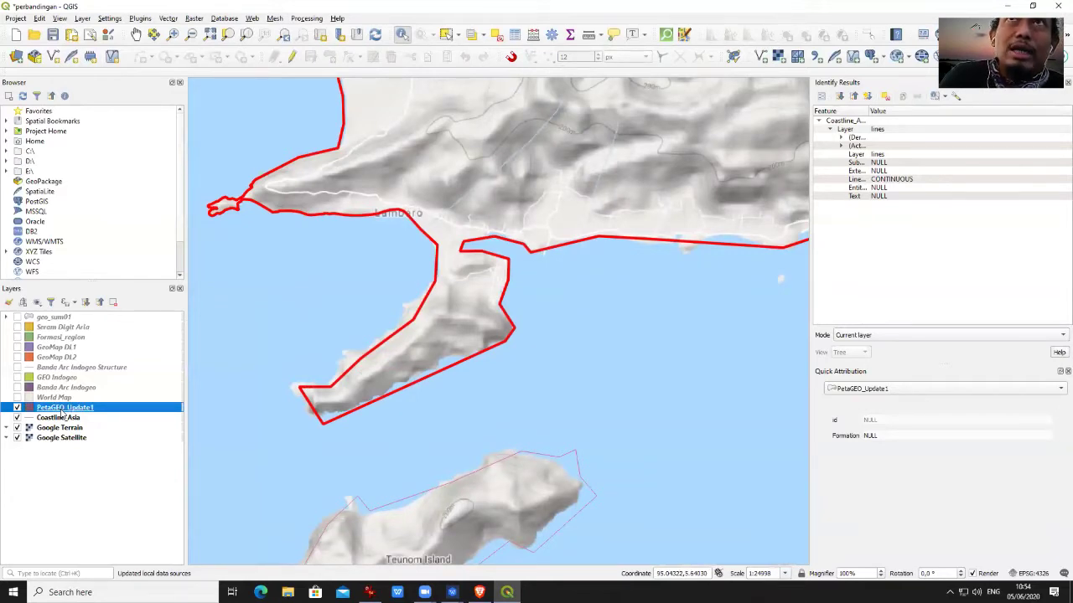
pyautogui.click(291, 57)
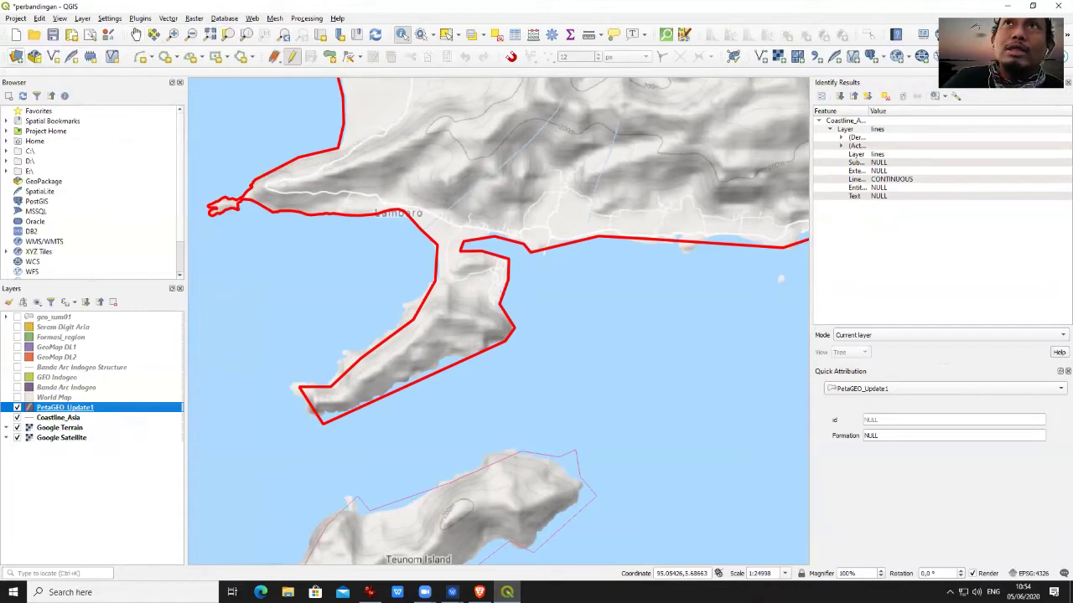
pyautogui.click(466, 366)
pyautogui.click(470, 377)
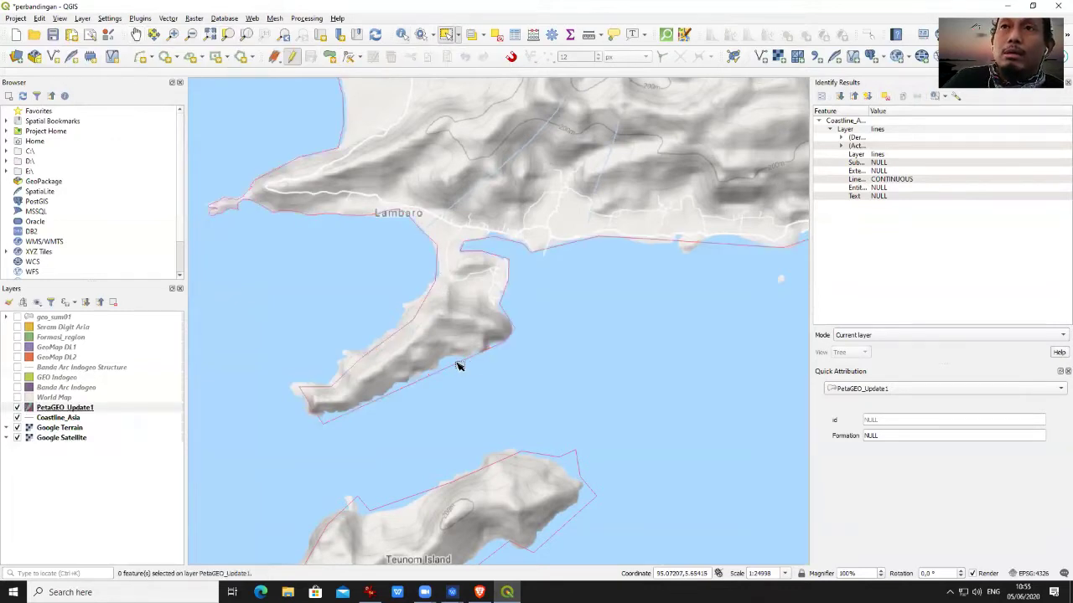
# - Select the Coastline_Asia feature that runs around the peninsula south of Lambaro and copy it
pyautogui.click(59, 417)
pyautogui.click(448, 373)
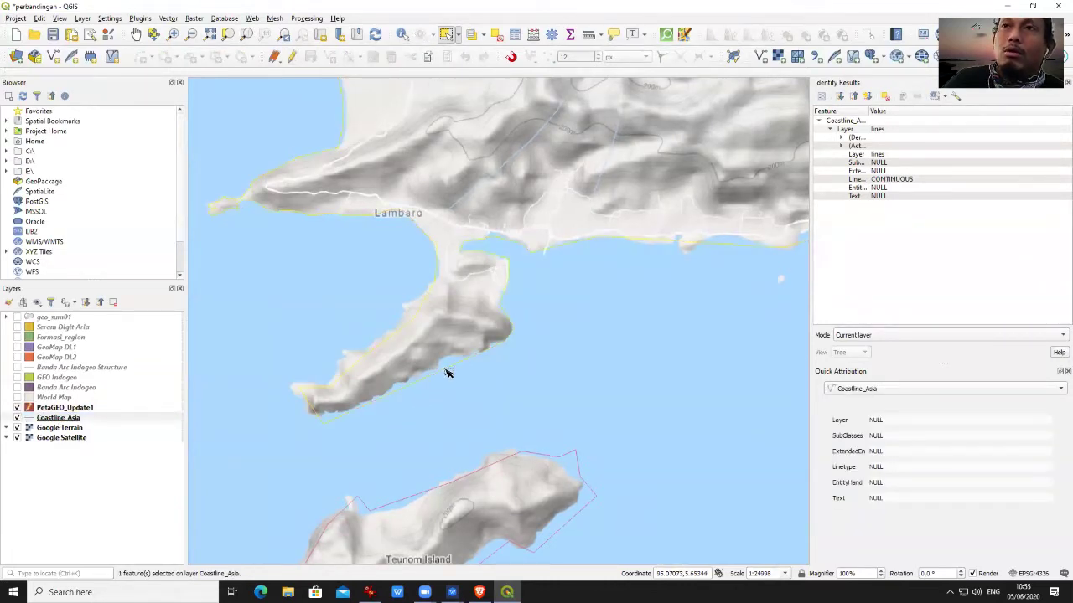
pyautogui.click(82, 18)
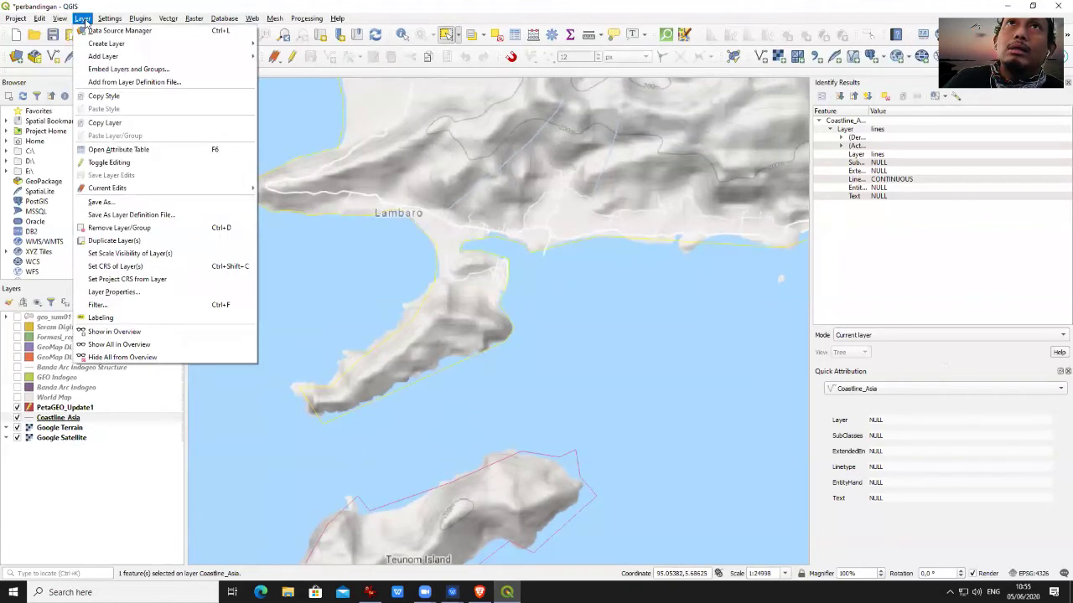
pyautogui.moveTo(39, 20)
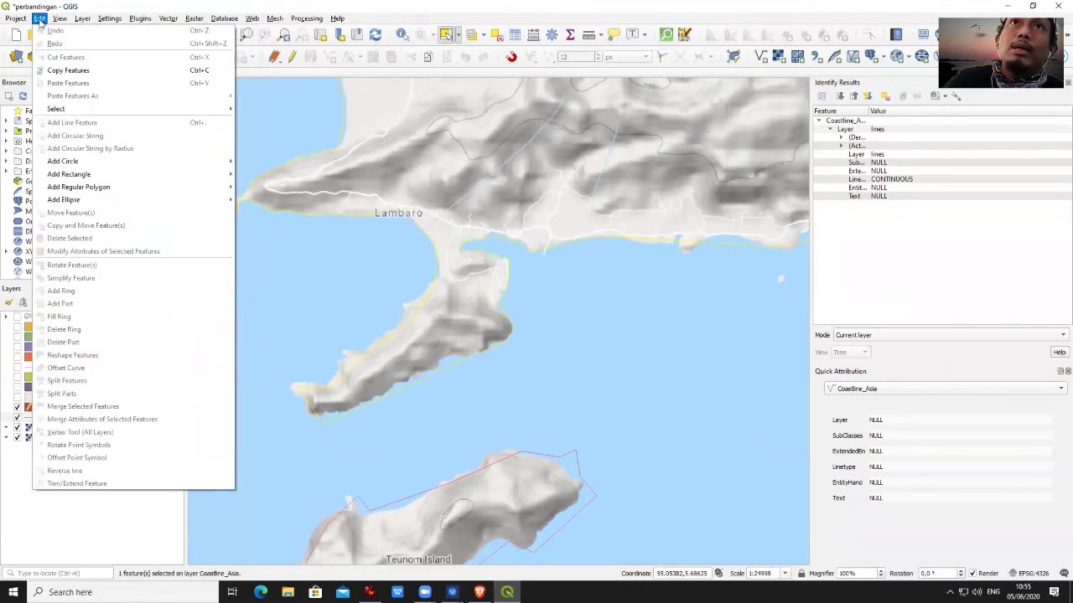
pyautogui.click(53, 72)
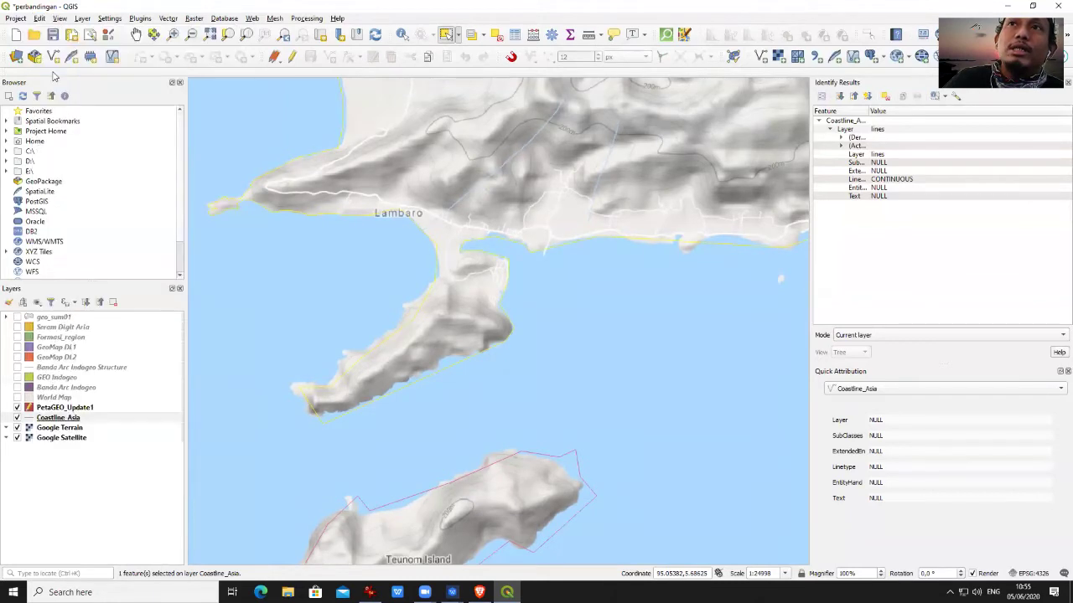
# - Hide the Coastline_Asia layer and paste the copied coastline into PetaGEO_Update1 as a polygon
pyautogui.click(16, 417)
pyautogui.click(54, 408)
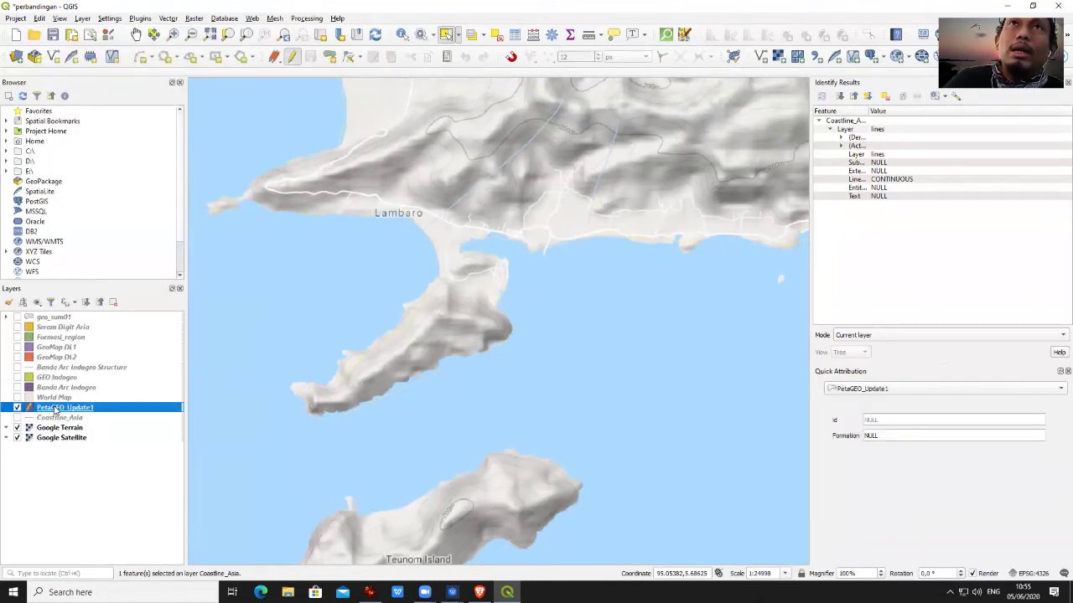
pyautogui.click(62, 20)
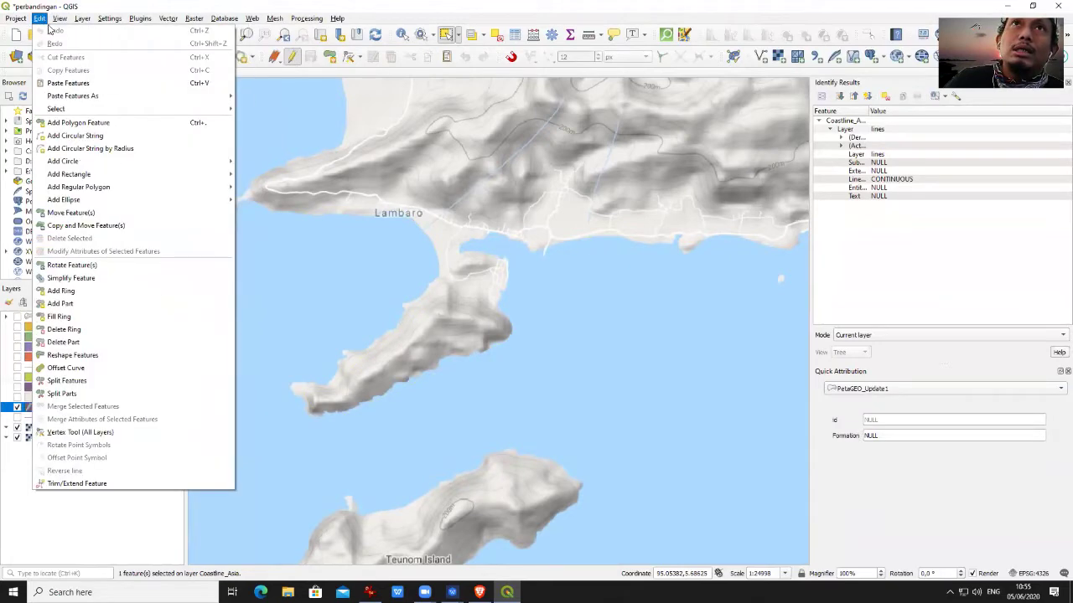
pyautogui.click(63, 84)
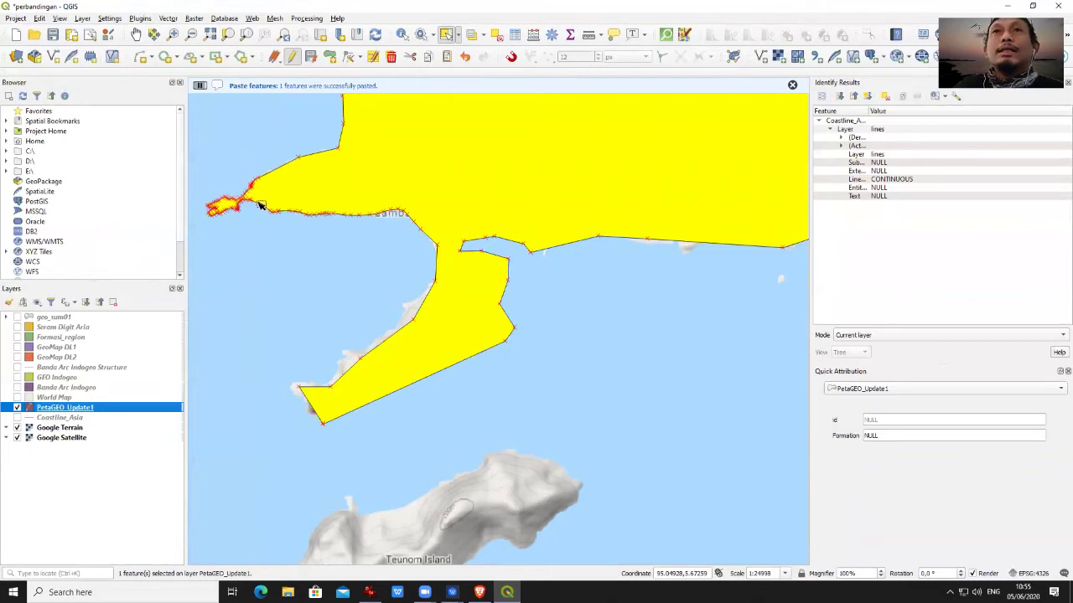
# - Examine the full extent of the pasted island polygon against the terrain and the nearby islands
pyautogui.click(17, 418)
pyautogui.click(17, 417)
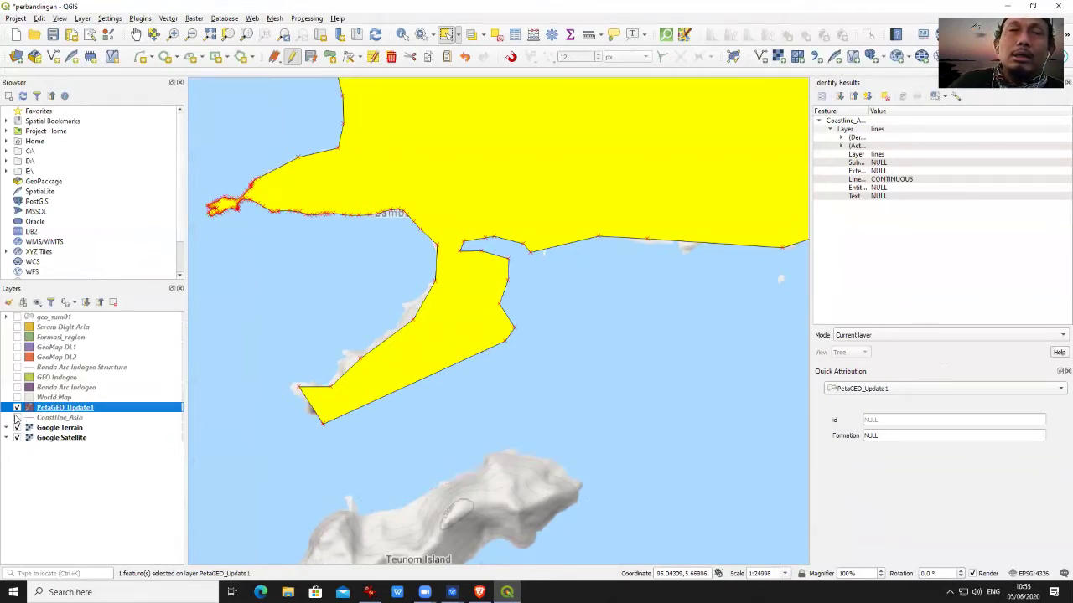
pyautogui.scroll(-2, 640, 239)
pyautogui.scroll(-1, 627, 210)
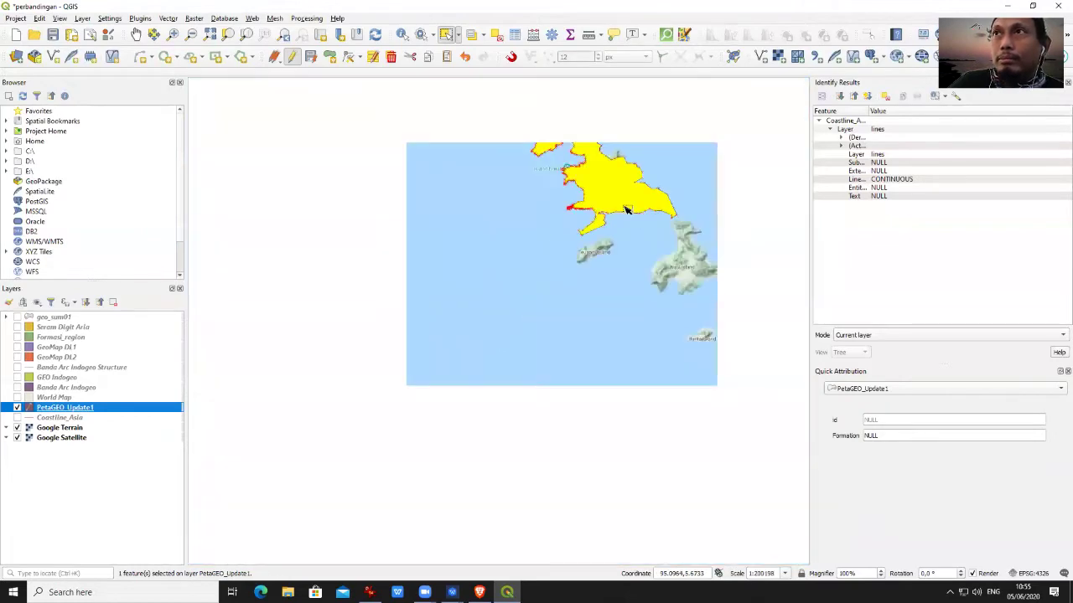
pyautogui.scroll(-2, 626, 210)
pyautogui.scroll(4, 625, 211)
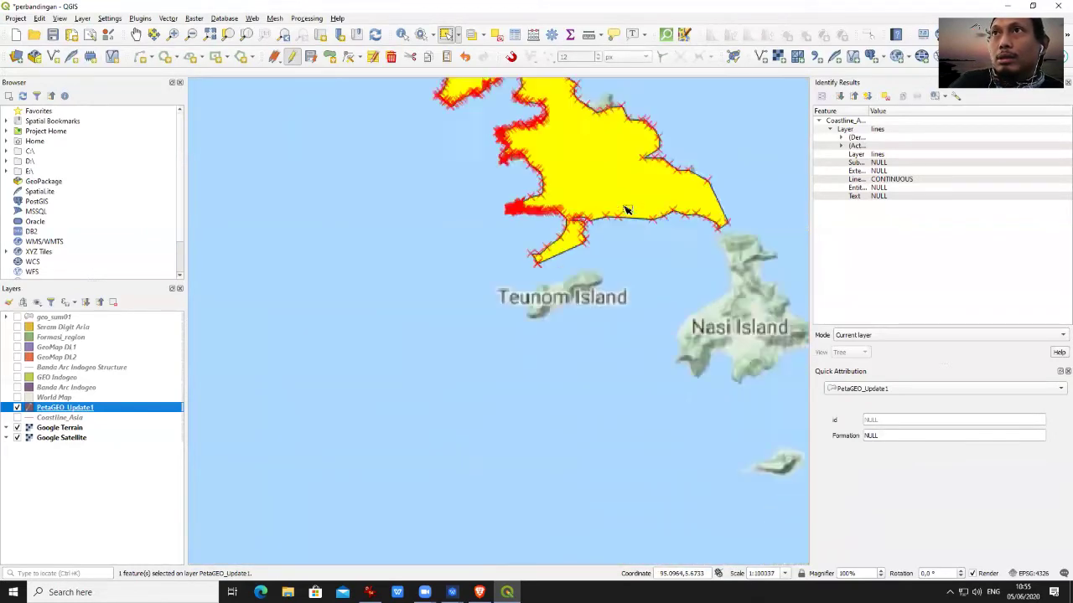
pyautogui.click(135, 35)
pyautogui.moveTo(575, 232); pyautogui.dragTo(557, 450)
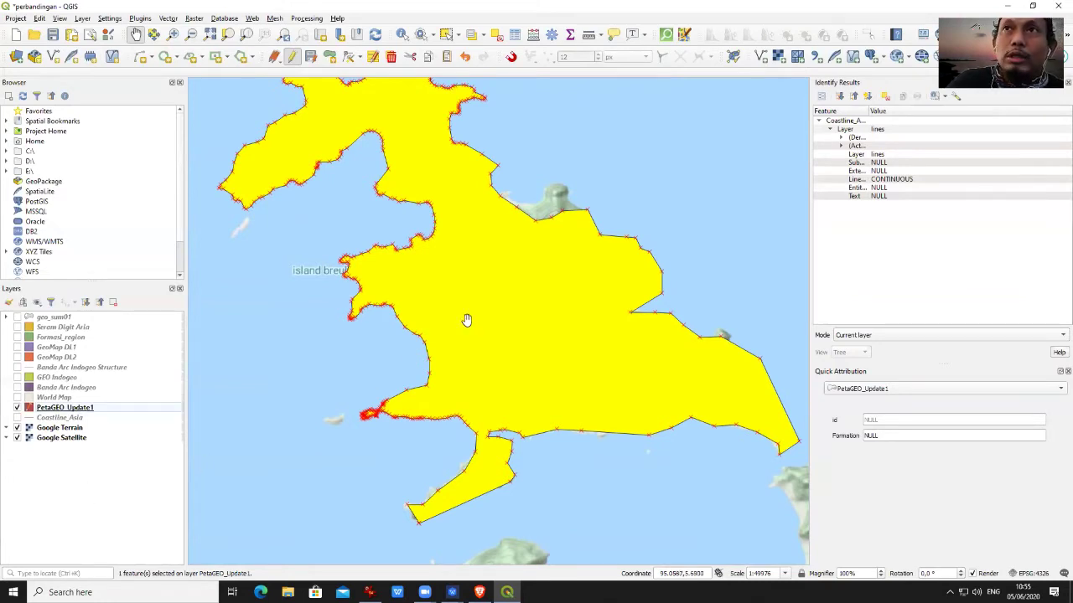
# - Lower the opacity of the PetaGEO_Update1 layer in its layer rendering settings so the terrain shows through
pyautogui.click(74, 408)
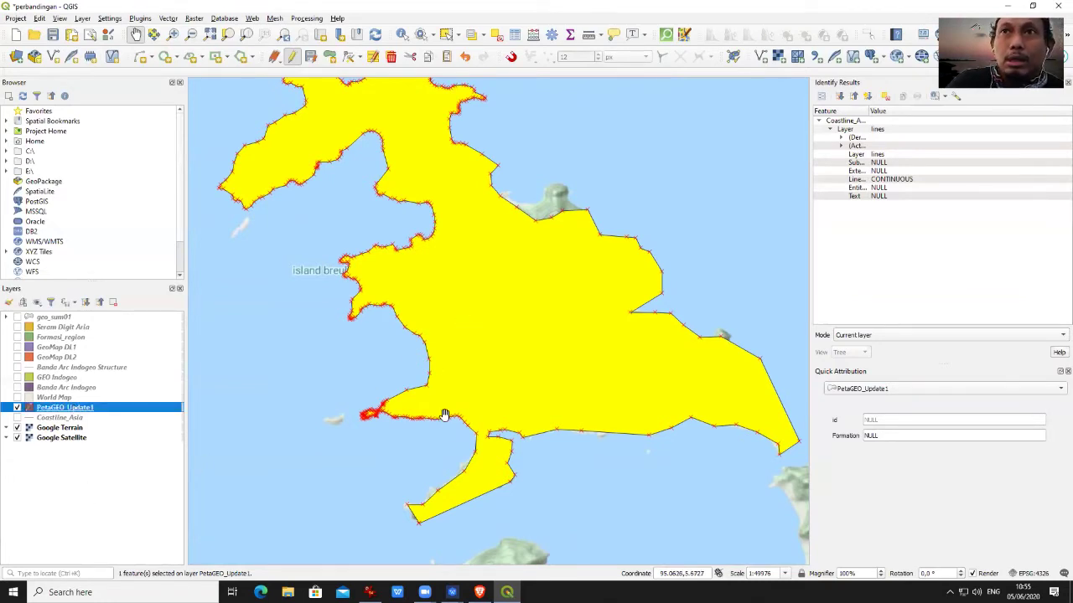
pyautogui.click(65, 418)
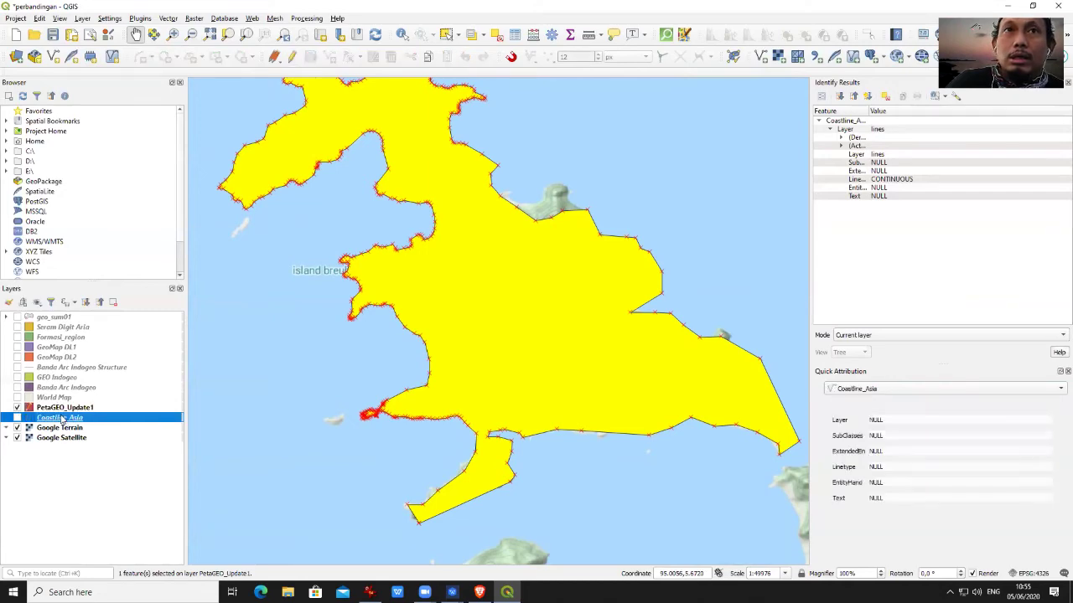
pyautogui.doubleClick(64, 408)
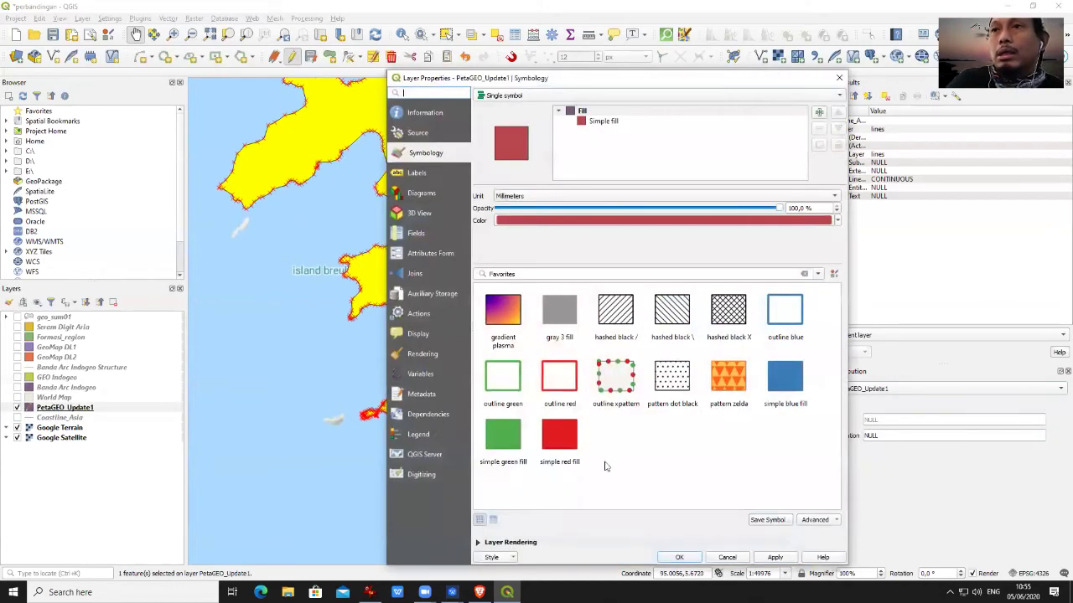
pyautogui.click(491, 544)
pyautogui.moveTo(703, 483); pyautogui.dragTo(704, 484)
pyautogui.click(776, 557)
pyautogui.click(678, 557)
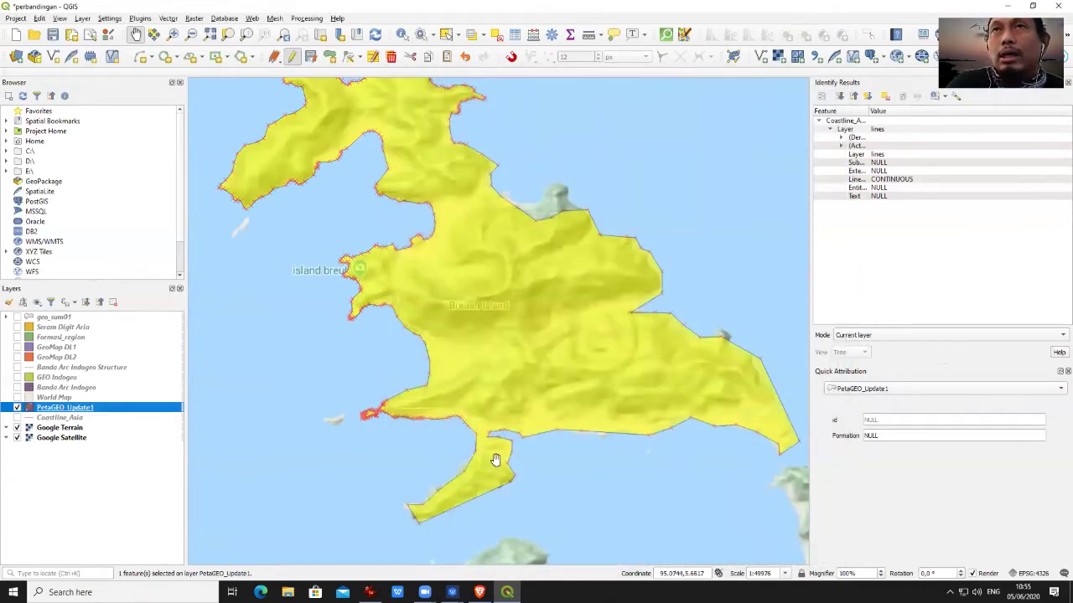
pyautogui.scroll(2, 491, 456)
pyautogui.moveTo(479, 389); pyautogui.dragTo(575, 235)
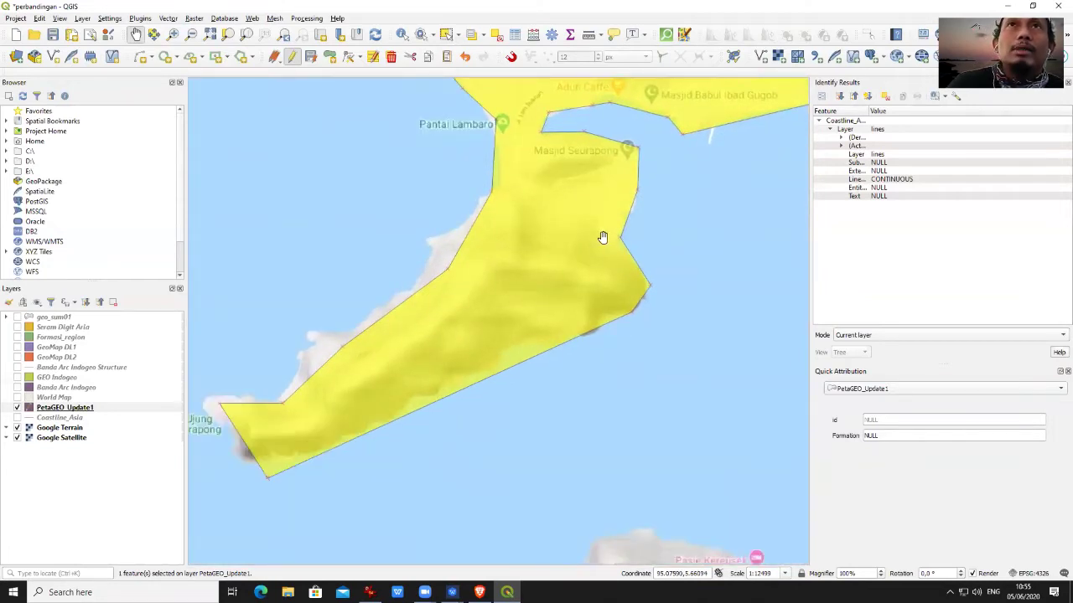
pyautogui.click(84, 407)
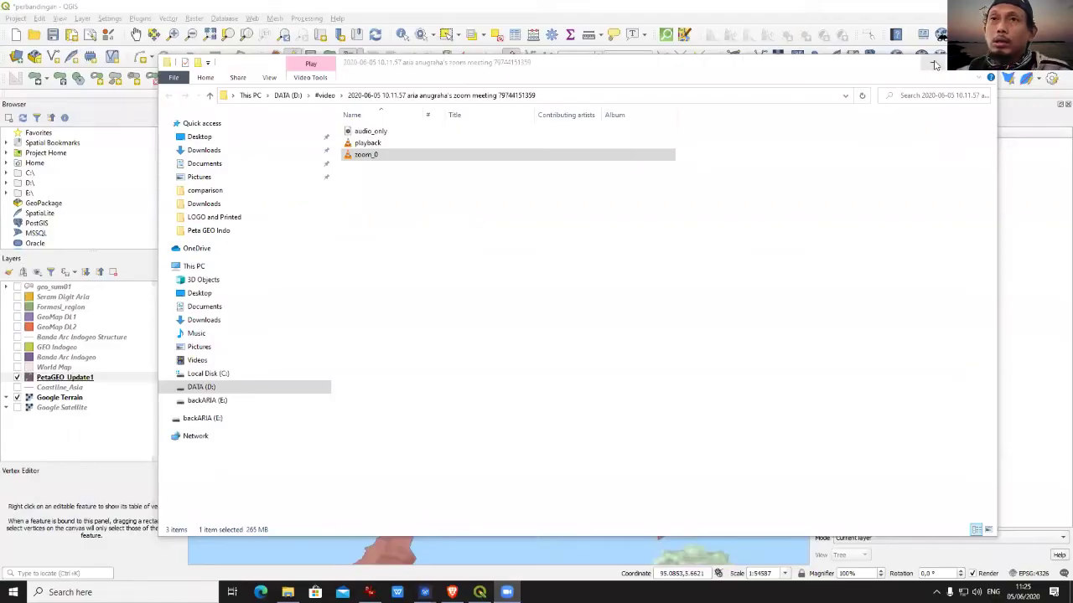
# - Minimize the file window and set the map scale to 1:25000
pyautogui.click(930, 63)
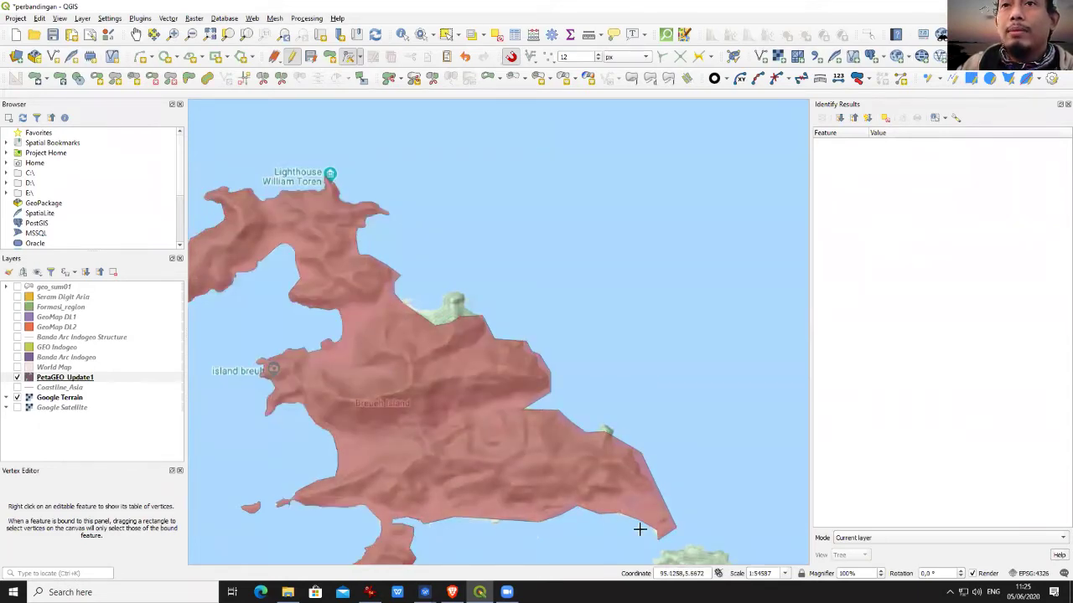
pyautogui.doubleClick(761, 574)
pyautogui.write('2500')
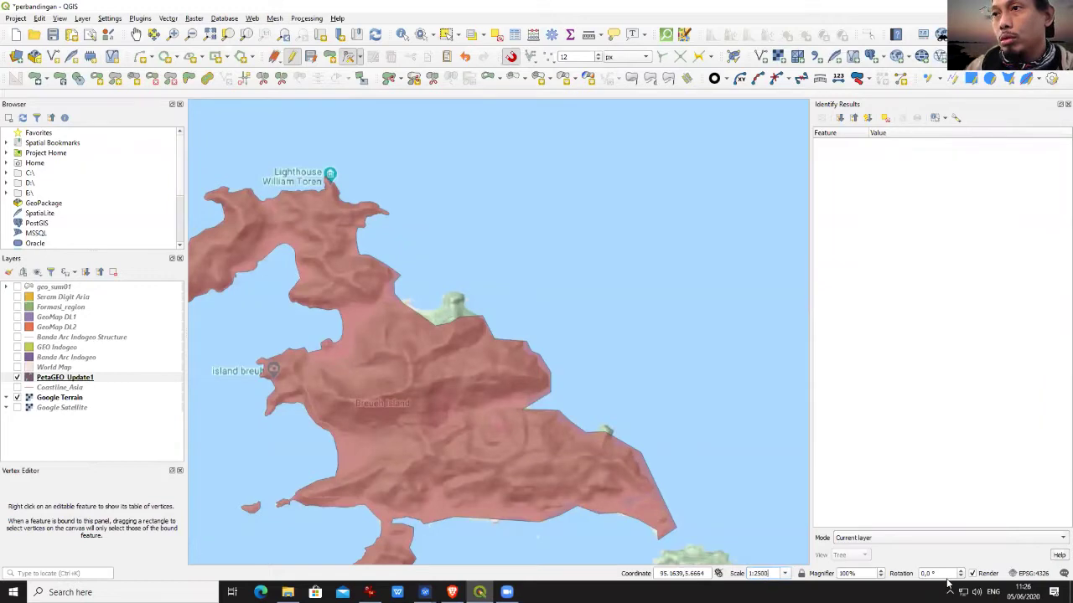
pyautogui.write('0')
pyautogui.press('Return')
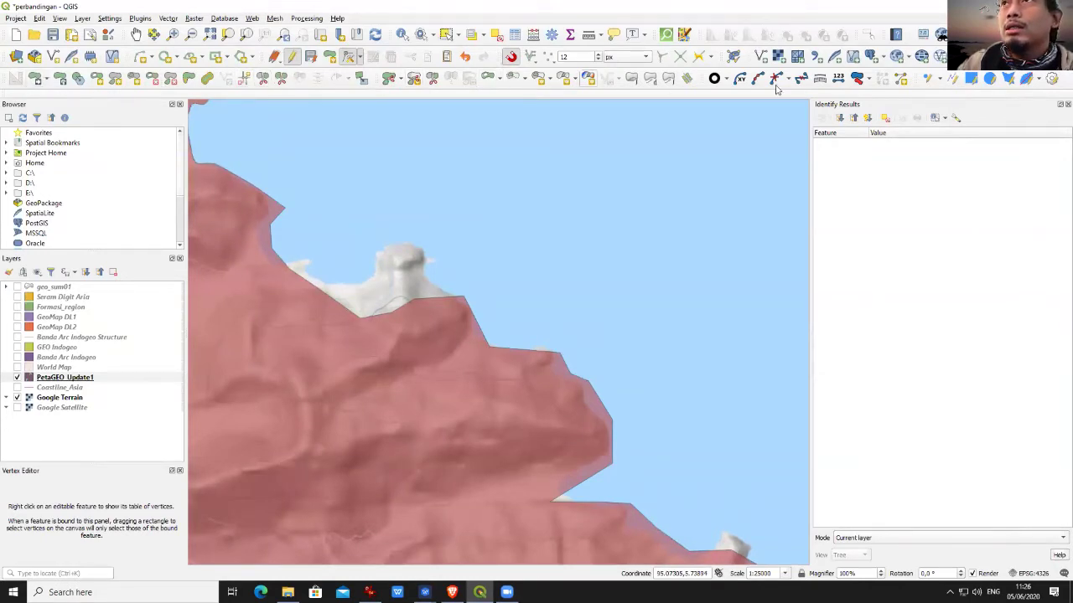
# - Look up the Digitizing Tools plugin in the plugin manager by searching for "digit", and close the manager
pyautogui.click(140, 19)
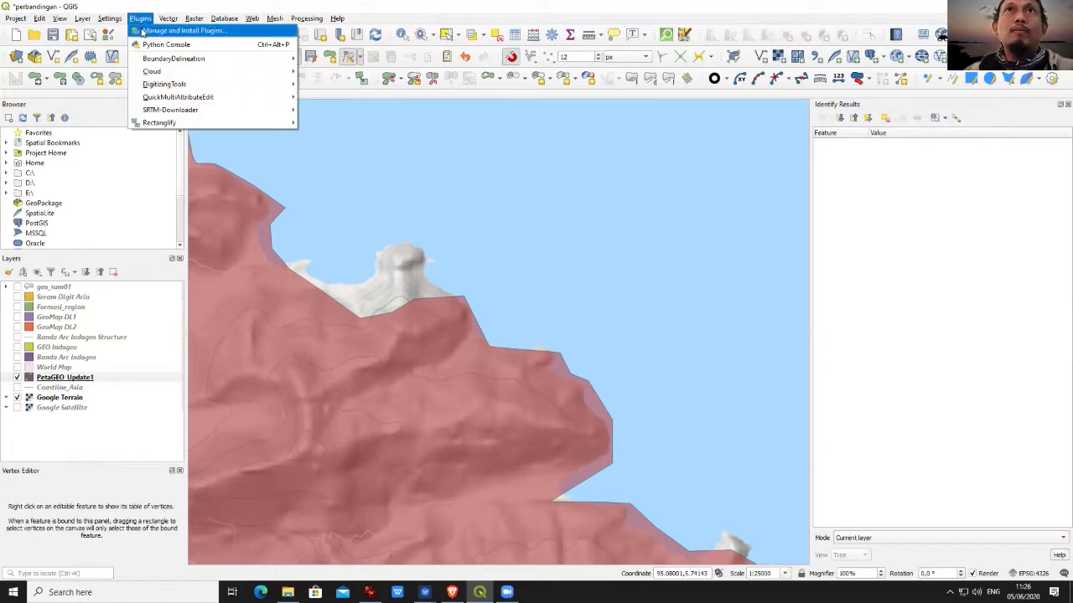
pyautogui.click(143, 31)
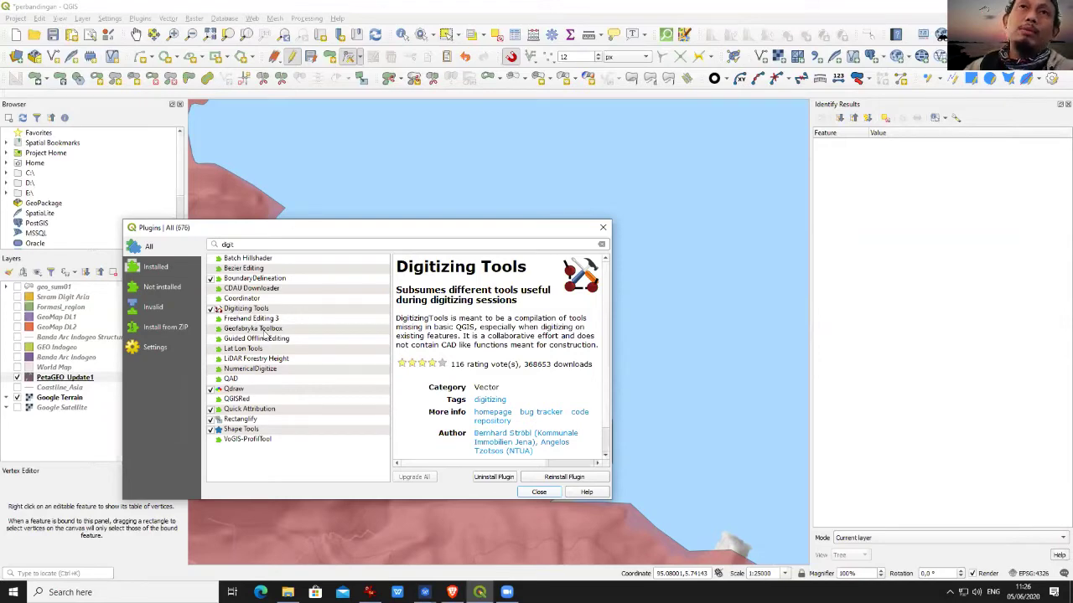
pyautogui.click(539, 492)
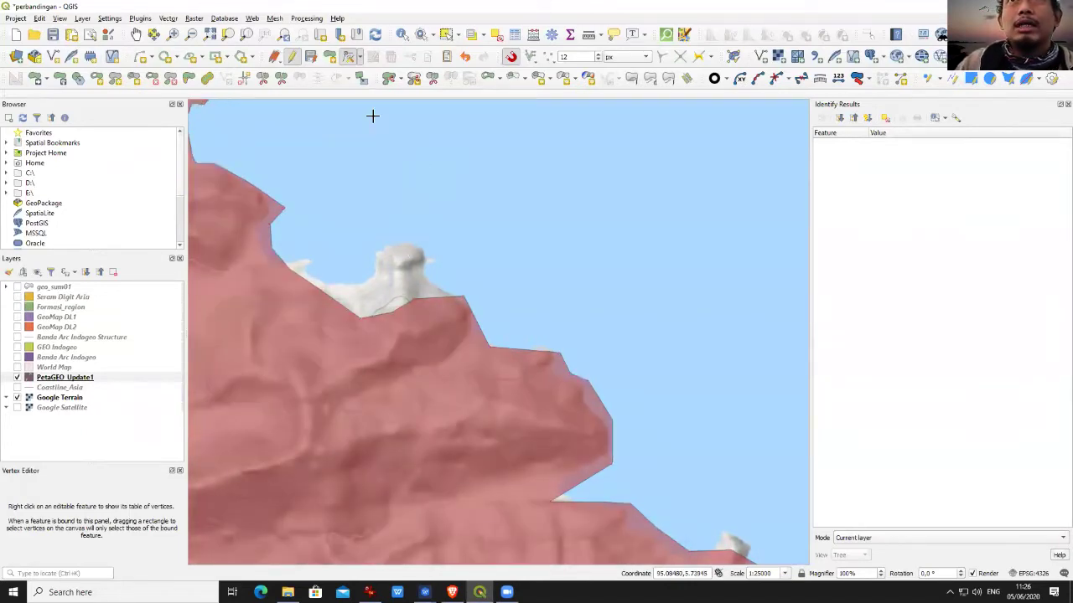
# - Move and add polygon vertices with the Vertex Tool to wrap the boundary around the uncovered headland on the island's northeast coast
pyautogui.click(349, 59)
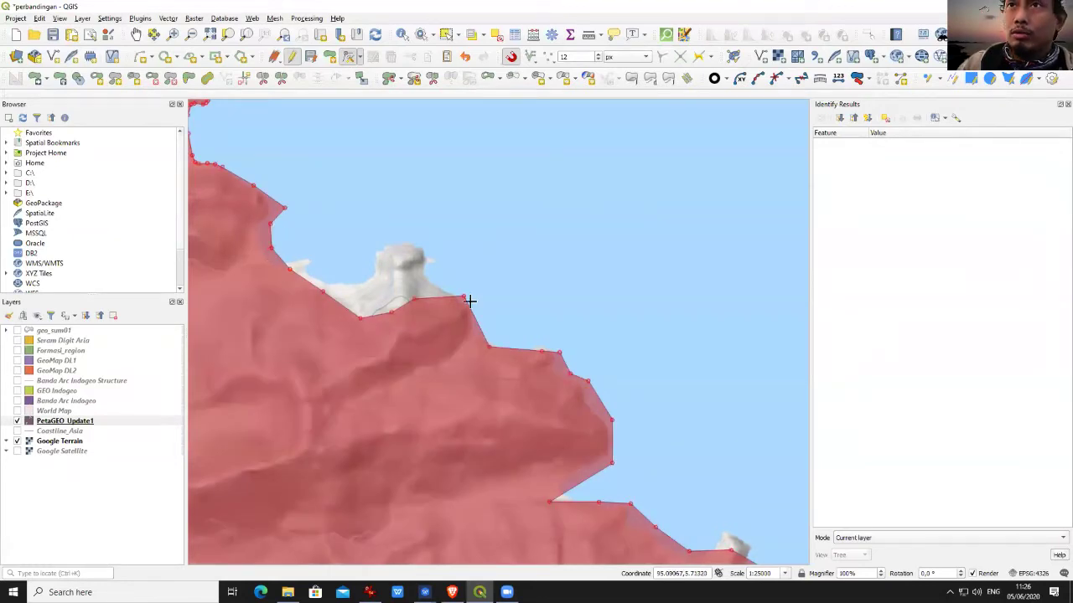
pyautogui.click(415, 298)
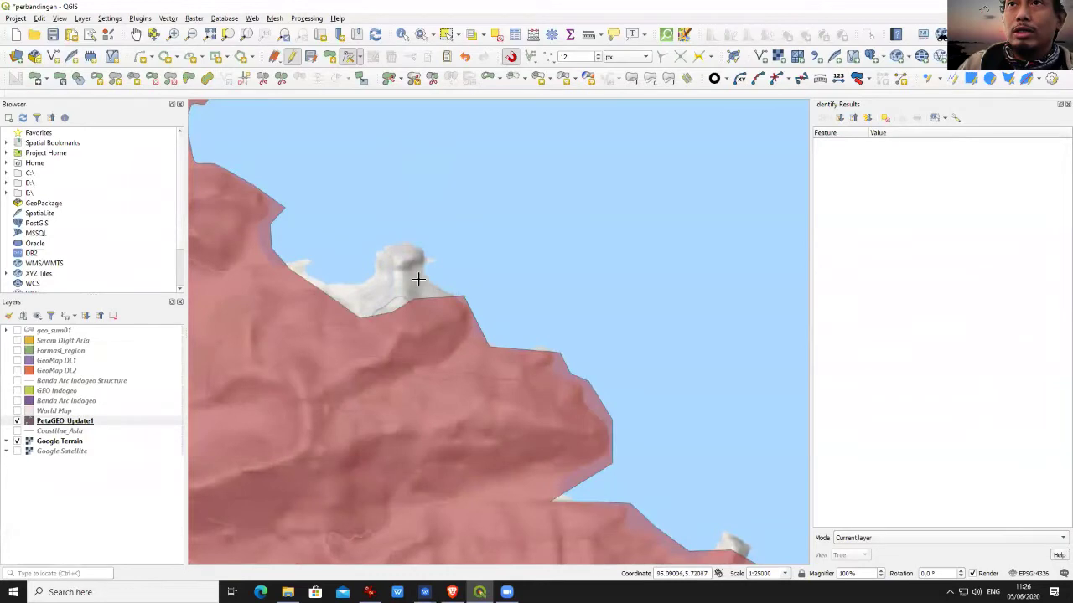
pyautogui.click(421, 277)
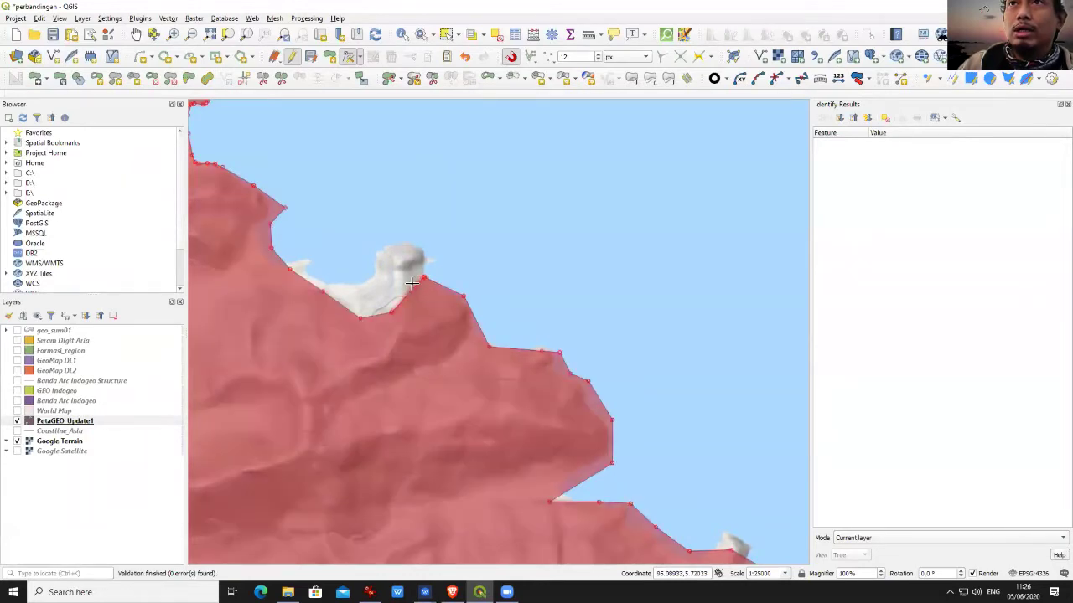
pyautogui.click(422, 249)
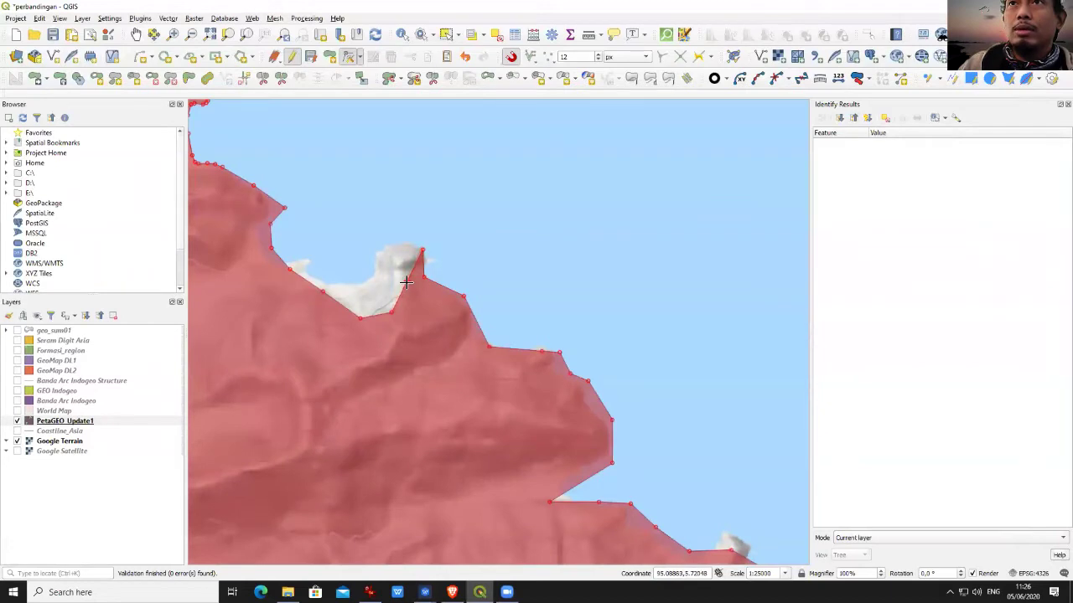
pyautogui.click(404, 243)
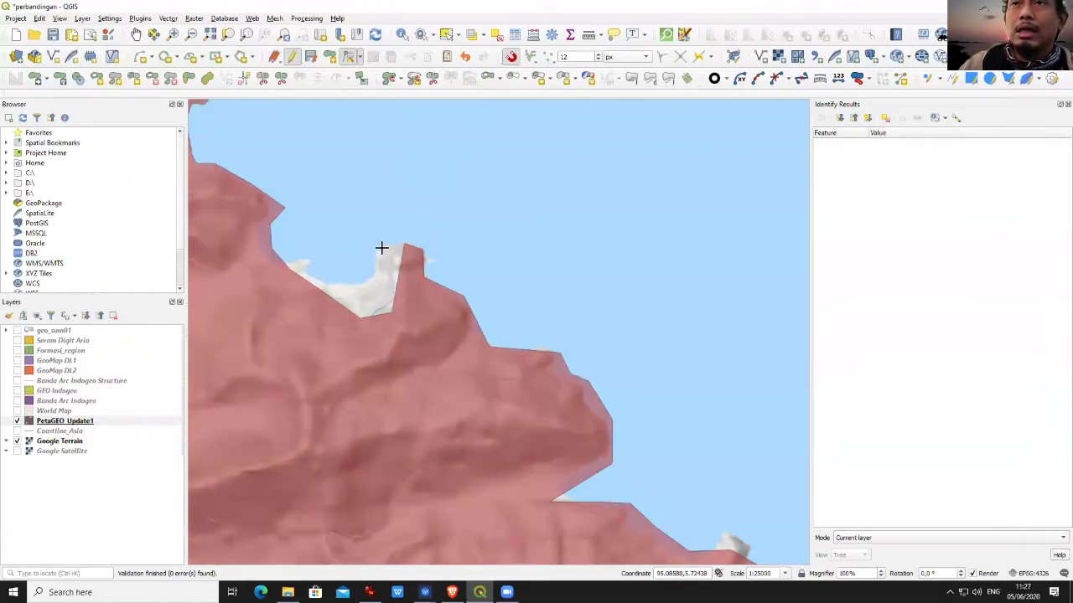
pyautogui.click(382, 248)
pyautogui.click(386, 282)
pyautogui.click(375, 262)
pyautogui.click(390, 314)
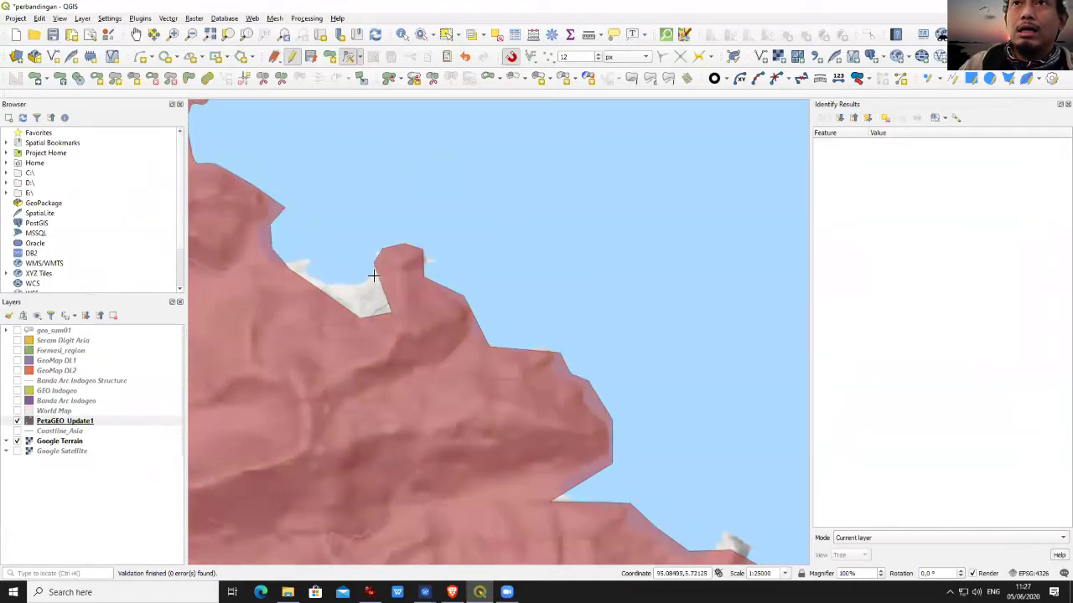
# - Reshape the polygon edge northwest of the headland to follow the terrain shoreline through the bay up to the pointed cape
pyautogui.click(361, 312)
pyautogui.click(360, 283)
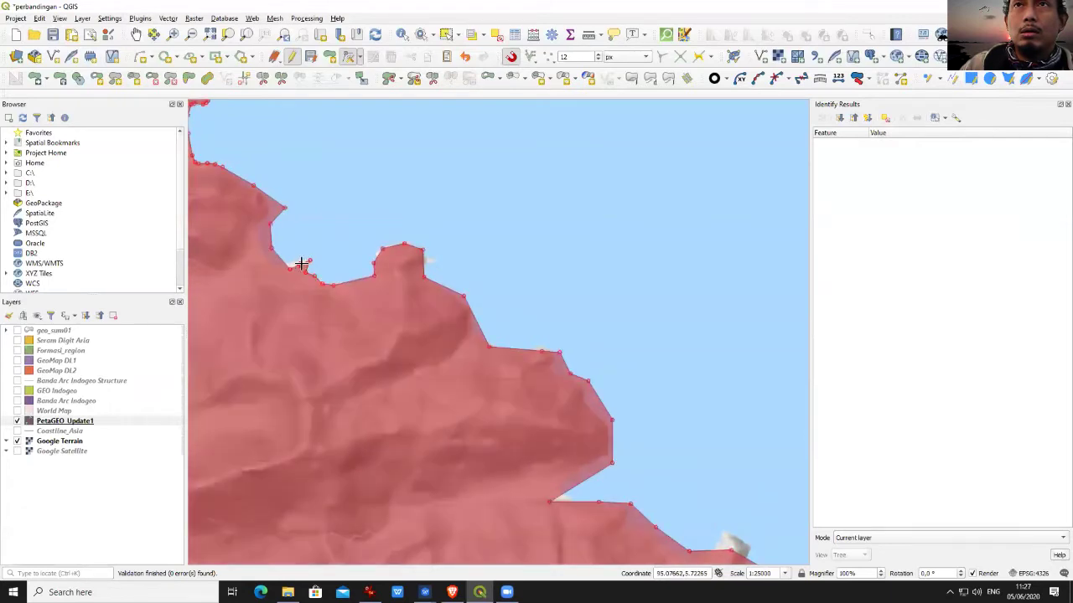
pyautogui.click(255, 223)
pyautogui.click(283, 208)
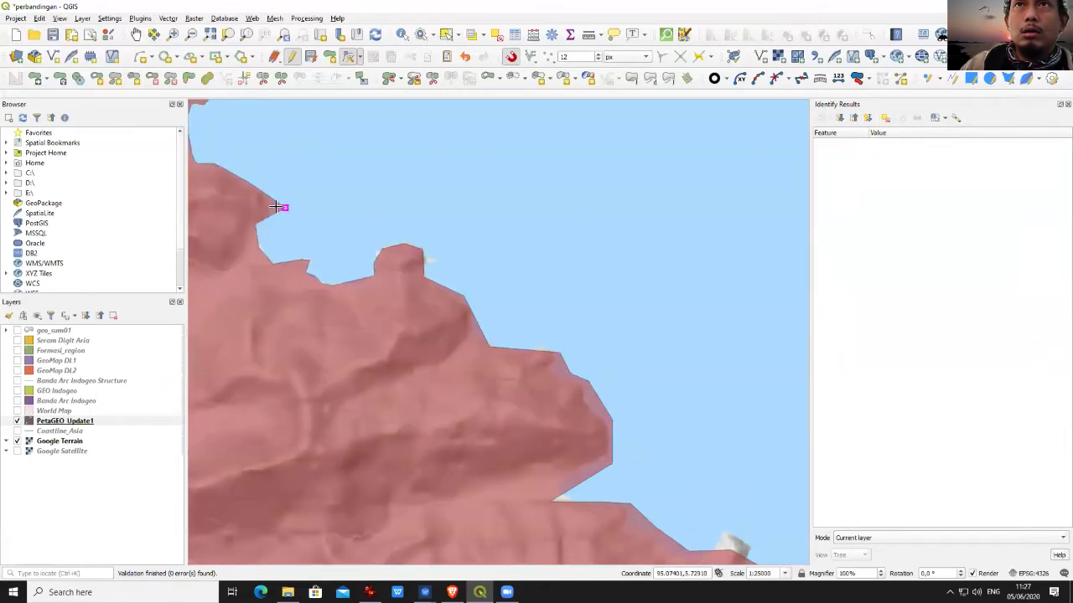
pyautogui.click(275, 210)
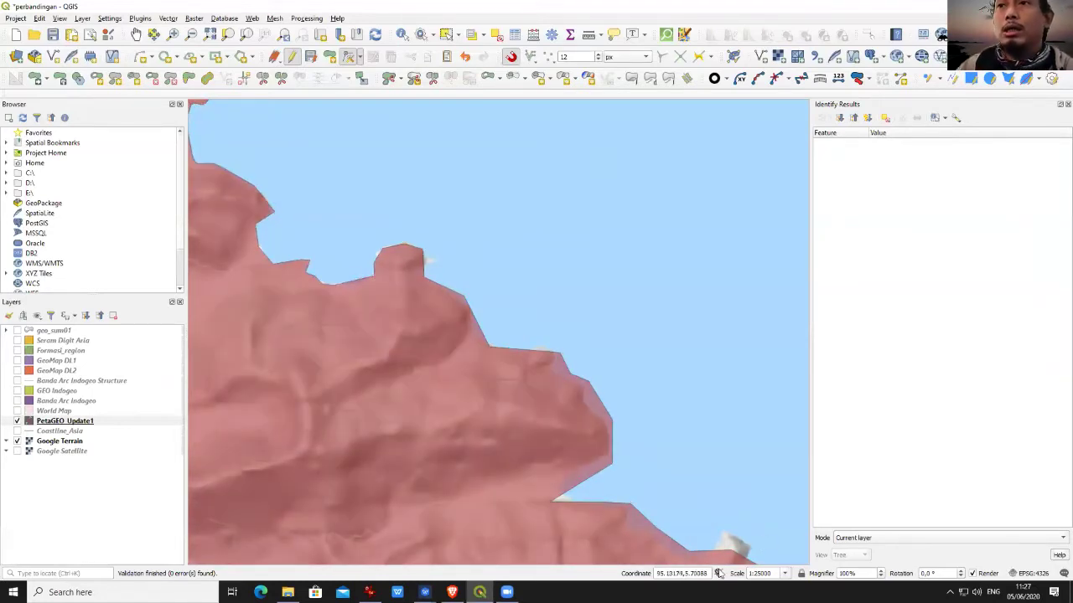
# - Adjust the polygon vertices around the southeastern cove and the small headland beyond it to match the terrain shoreline
pyautogui.click(582, 465)
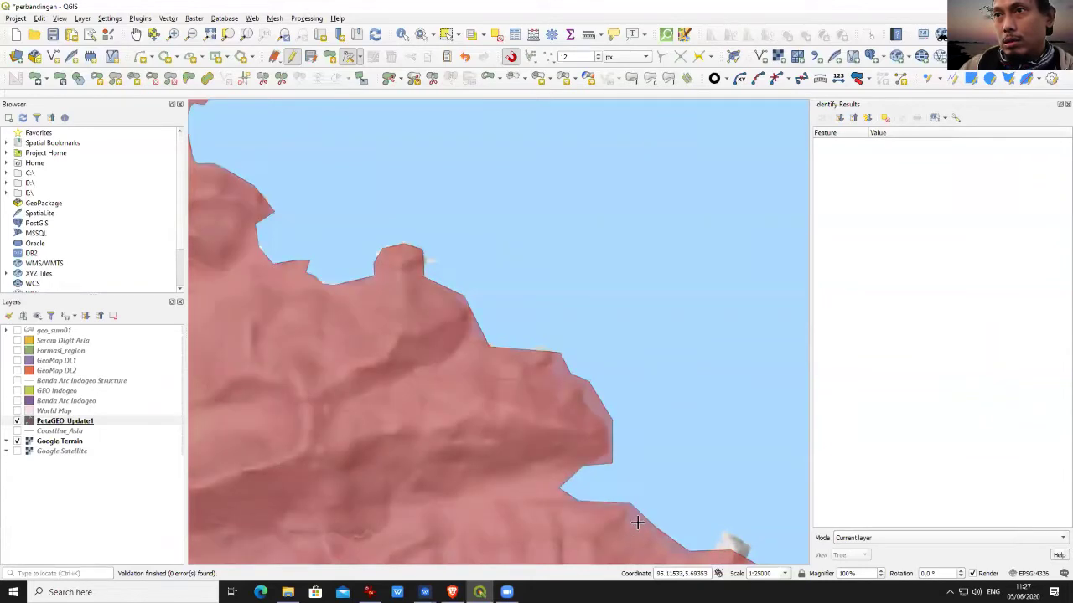
pyautogui.moveTo(656, 537)
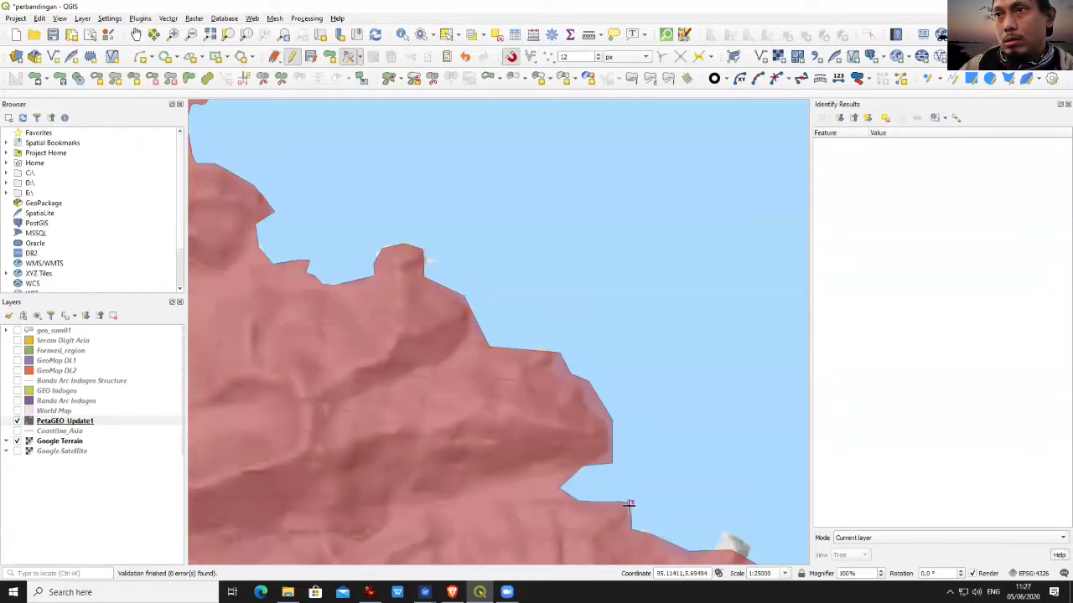
pyautogui.moveTo(632, 505)
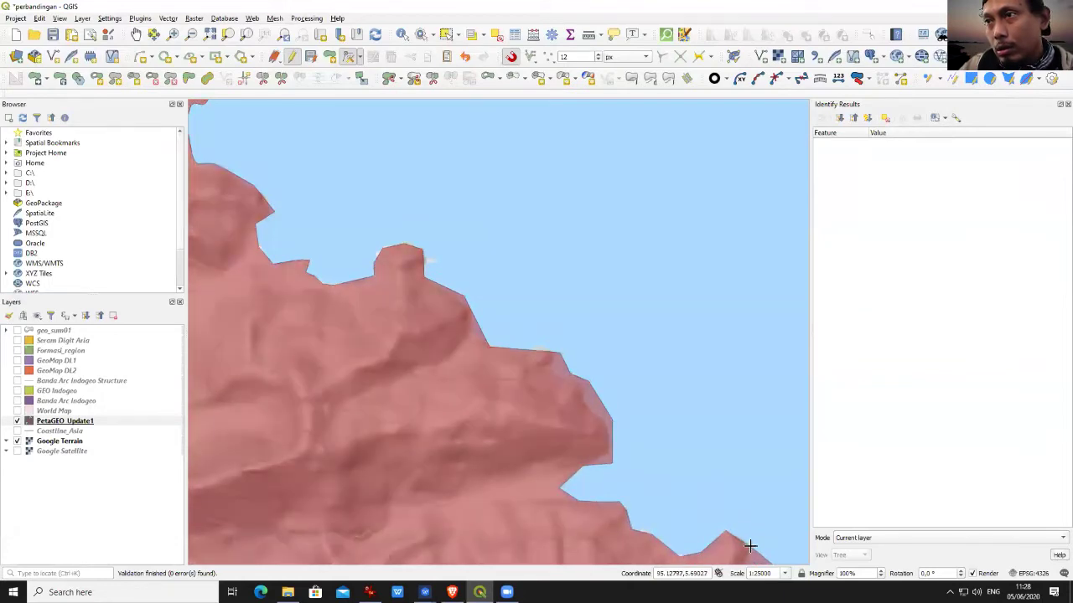
# - Reshape the polygon edge just southeast of the pointed headland, on the southeastern peninsula's northeast shore, to follow the terrain shoreline with the Vertex Tool
pyautogui.click(136, 35)
pyautogui.moveTo(445, 270); pyautogui.dragTo(469, 105)
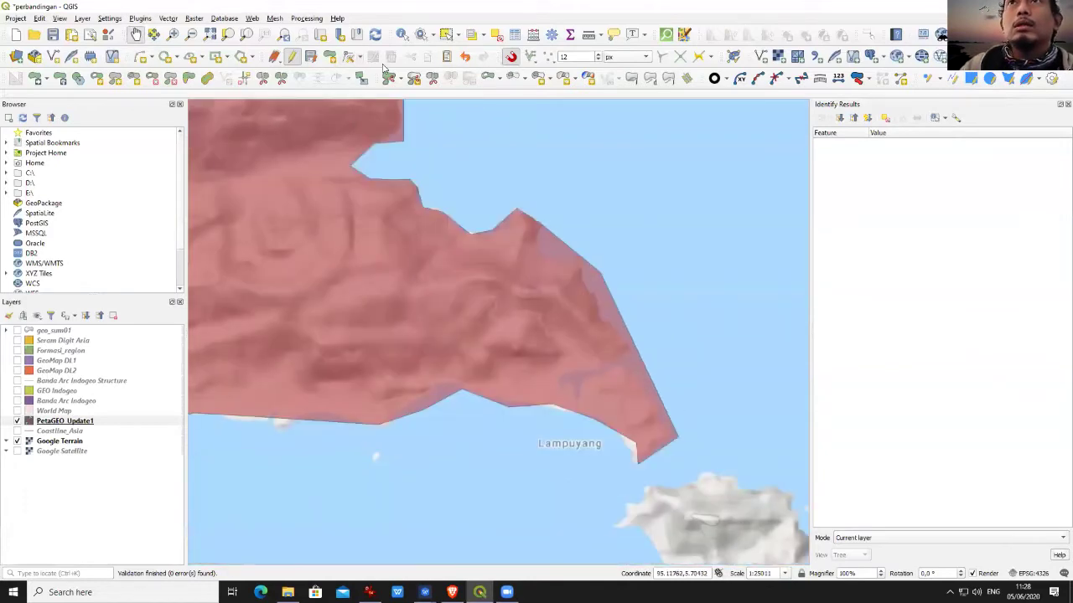
pyautogui.click(349, 56)
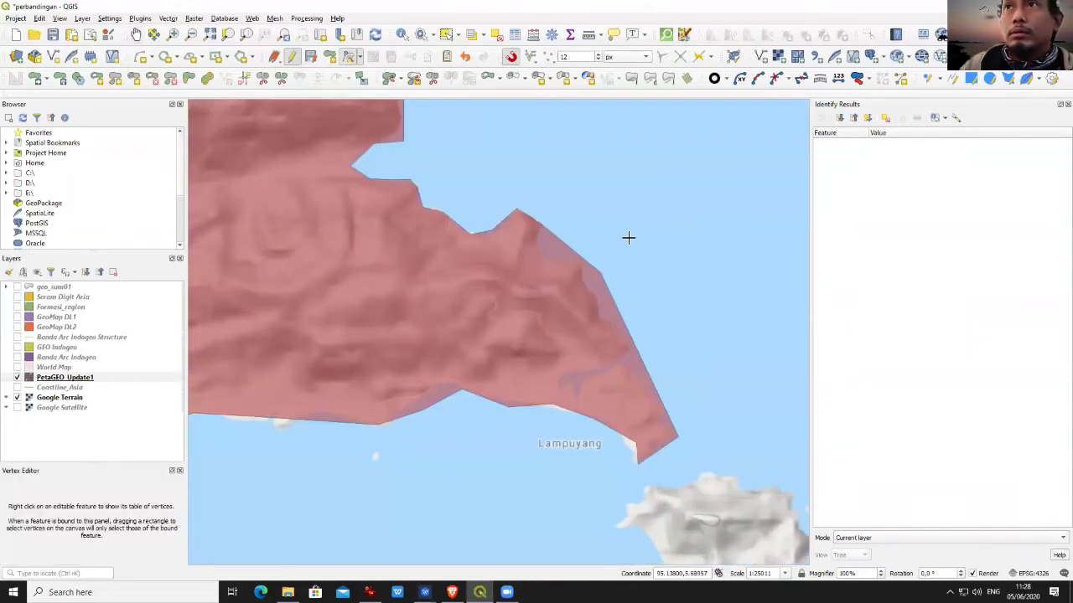
pyautogui.rightClick(565, 242)
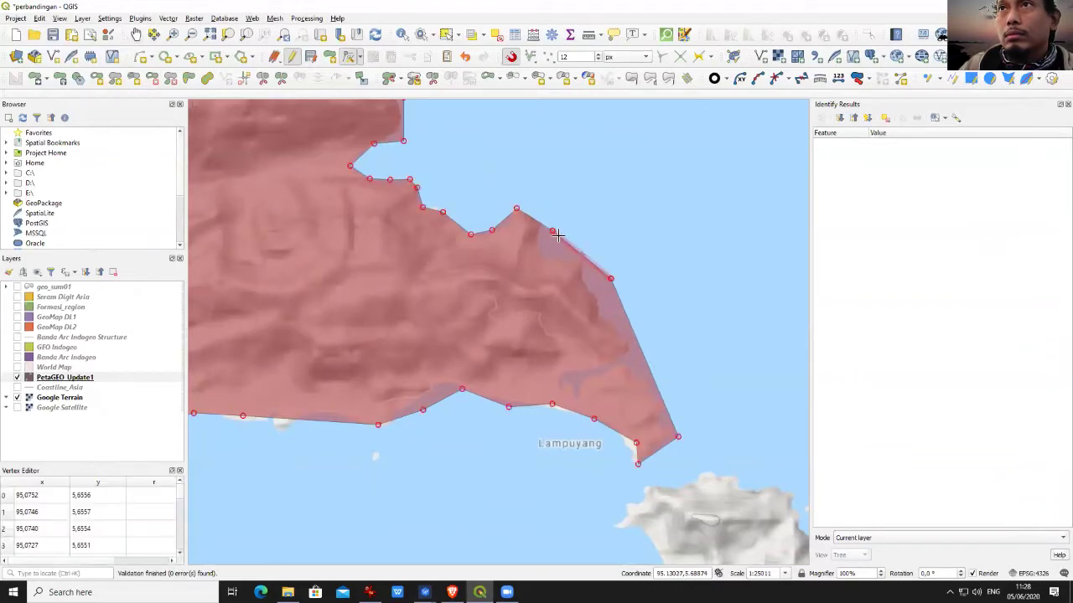
pyautogui.click(543, 224)
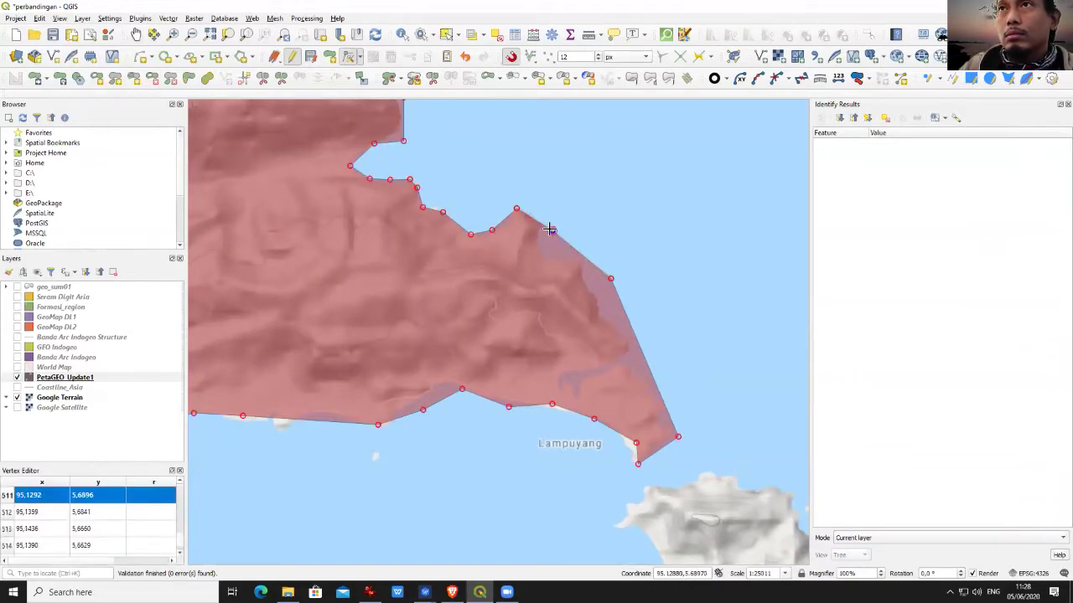
pyautogui.click(543, 225)
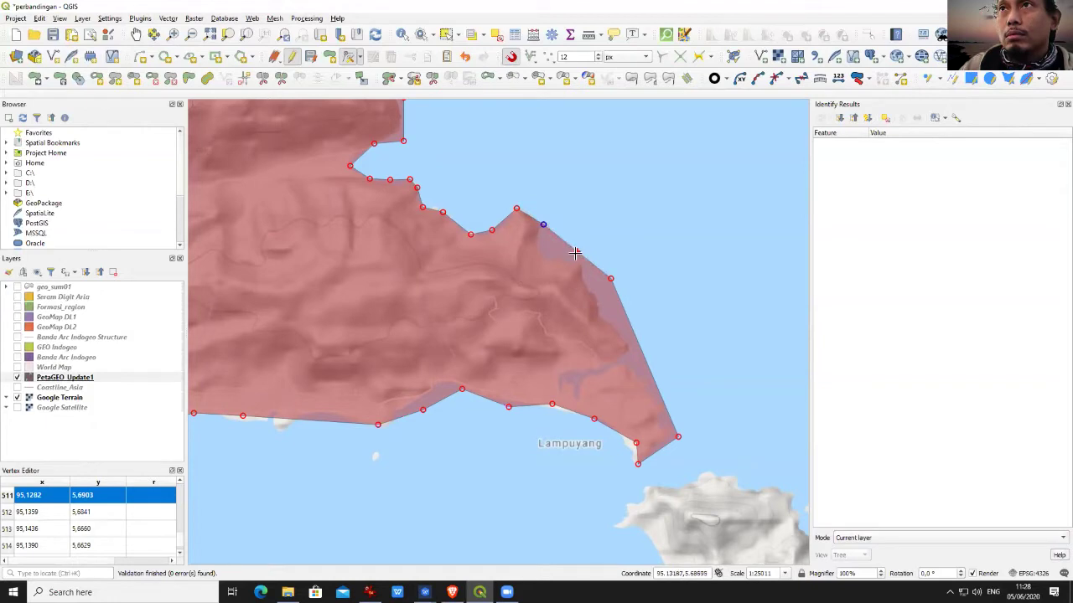
pyautogui.click(536, 247)
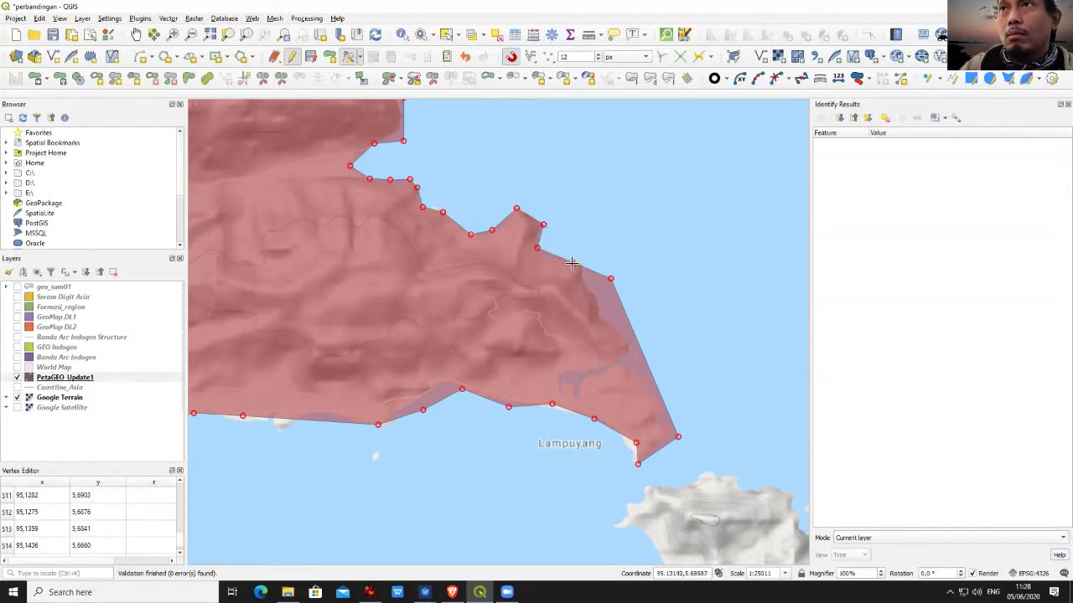
pyautogui.click(546, 259)
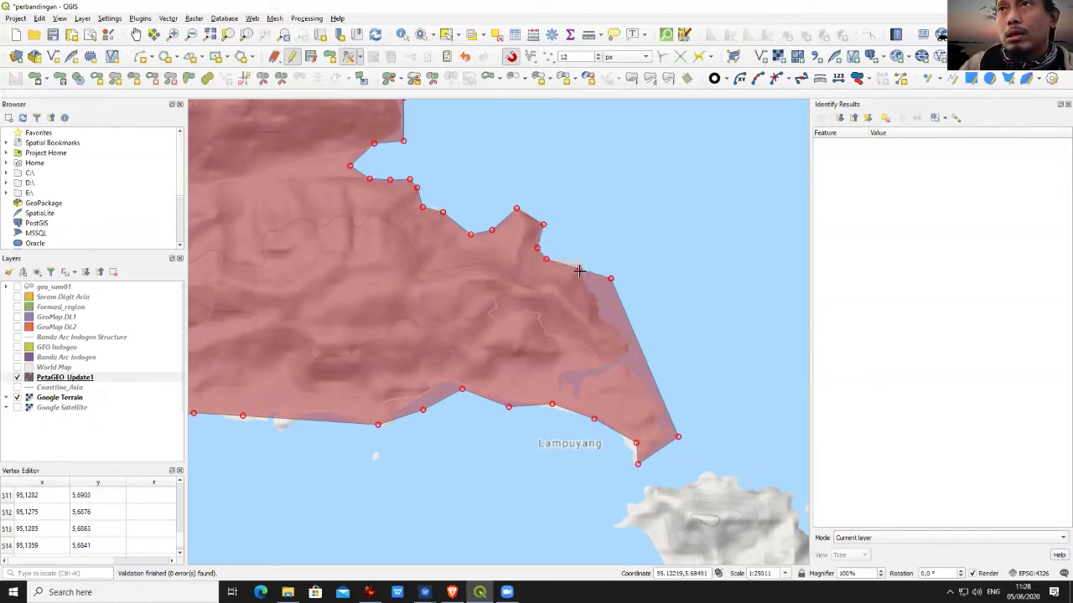
pyautogui.click(578, 259)
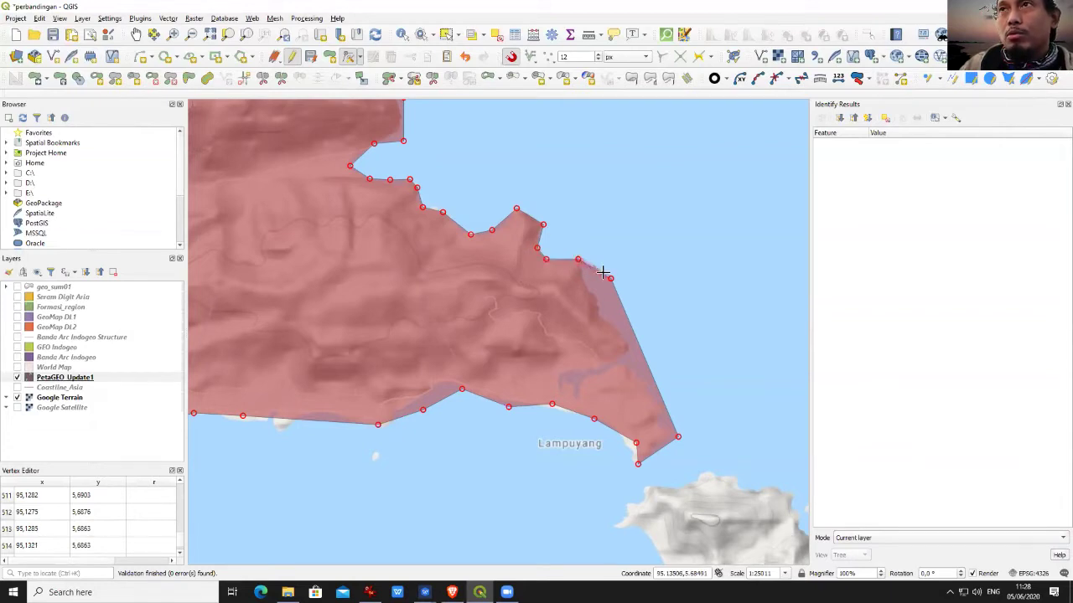
pyautogui.click(583, 277)
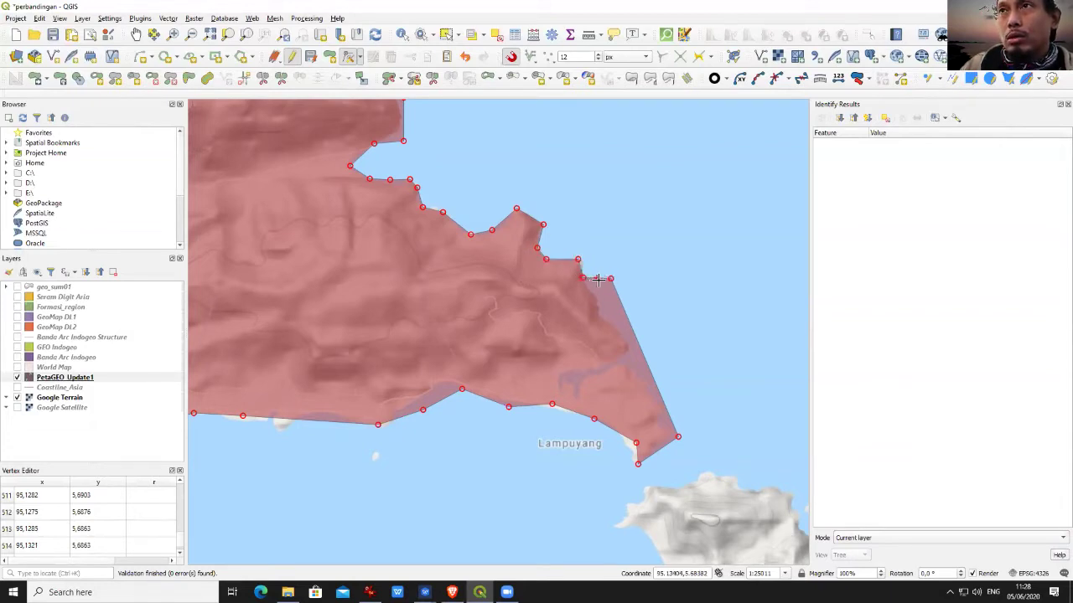
pyautogui.click(593, 296)
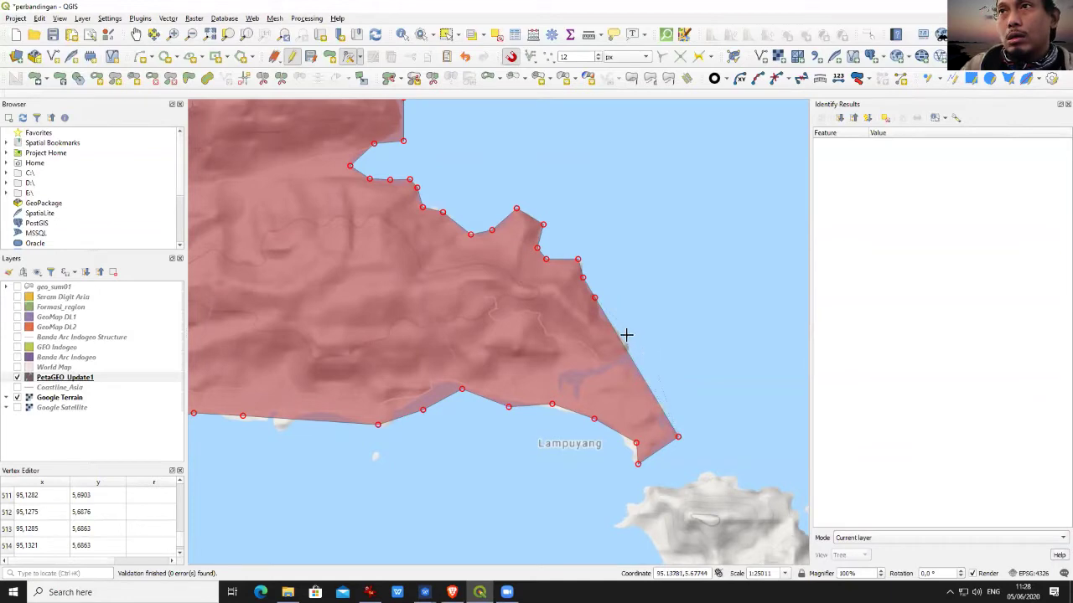
# - Add polygon vertices farther down the peninsula's northeast shore, bending the edge around the point and into the small inlet northeast of Lampuyang
pyautogui.doubleClick(598, 315)
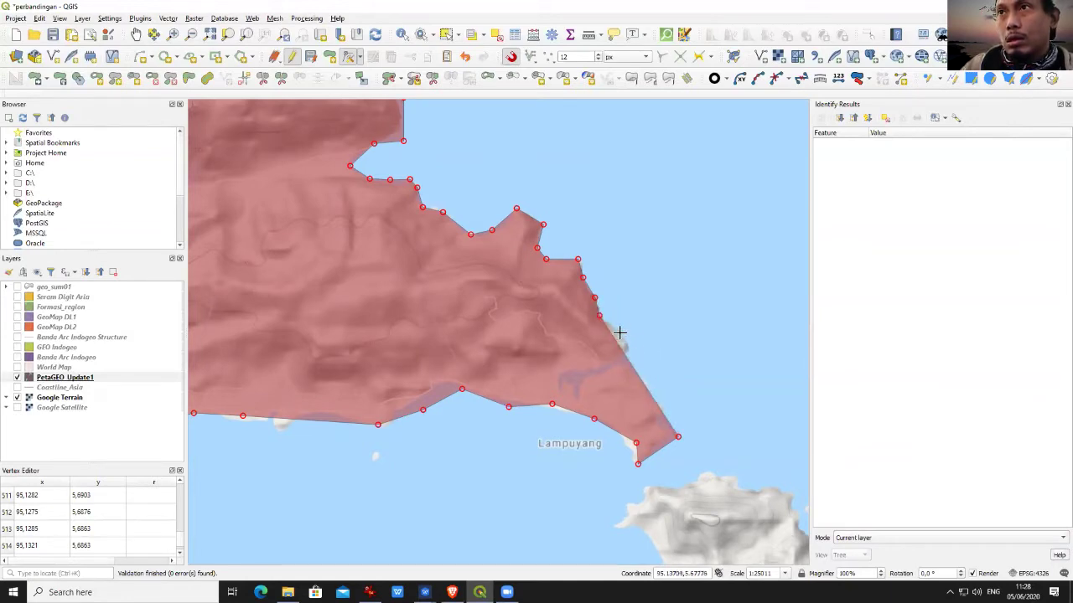
pyautogui.doubleClick(618, 332)
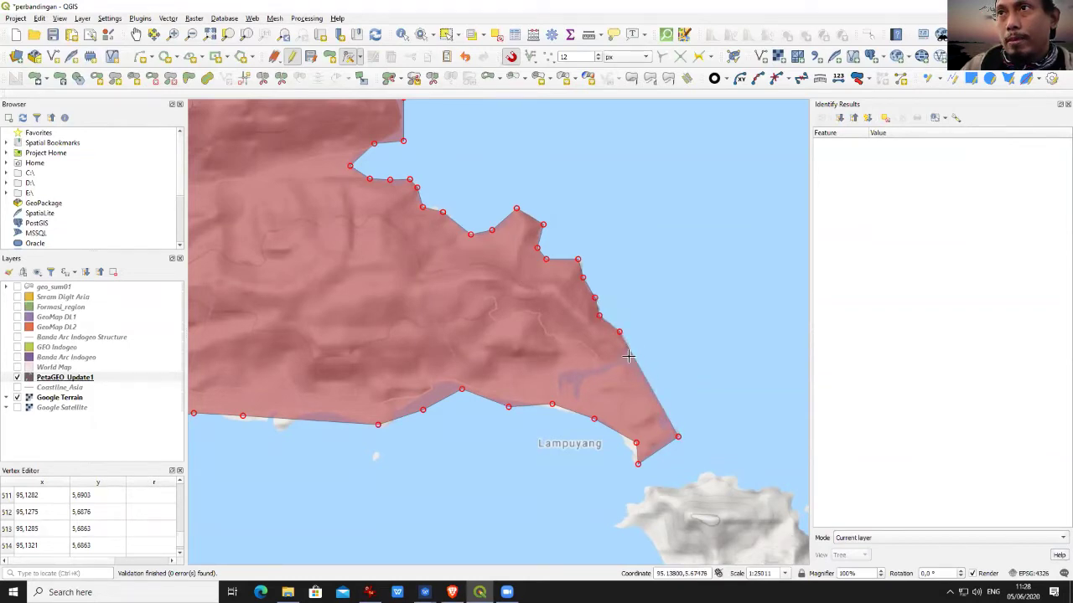
pyautogui.doubleClick(630, 350)
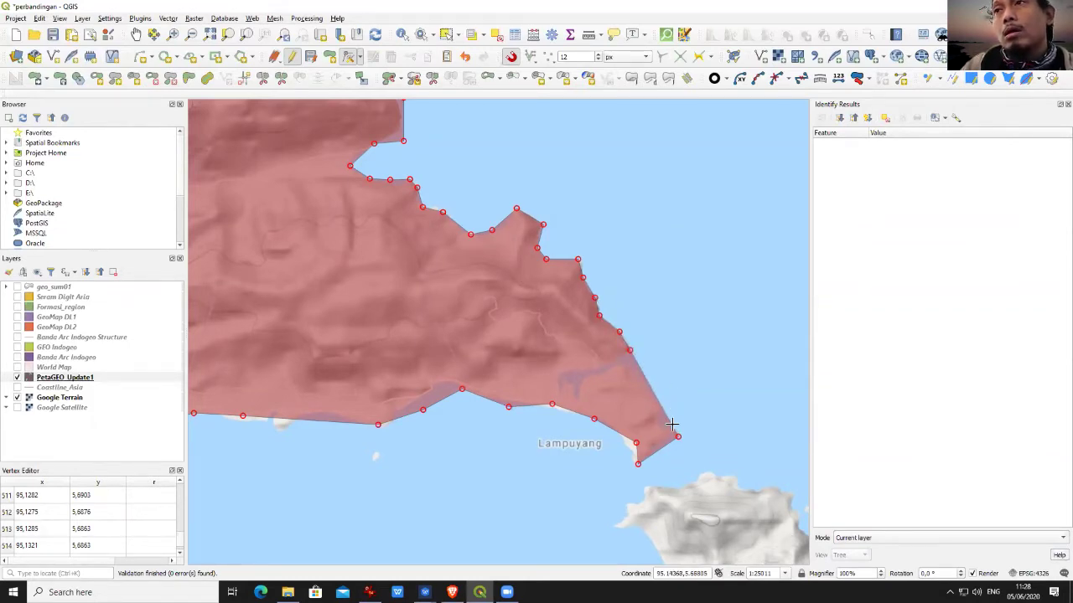
pyautogui.click(611, 358)
pyautogui.doubleClick(646, 397)
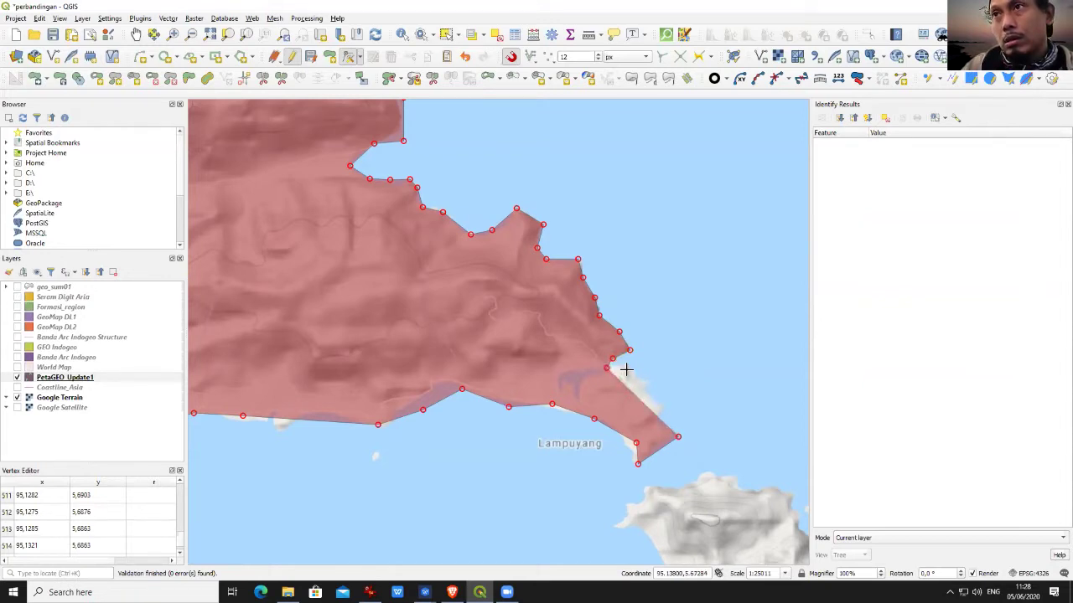
pyautogui.click(627, 366)
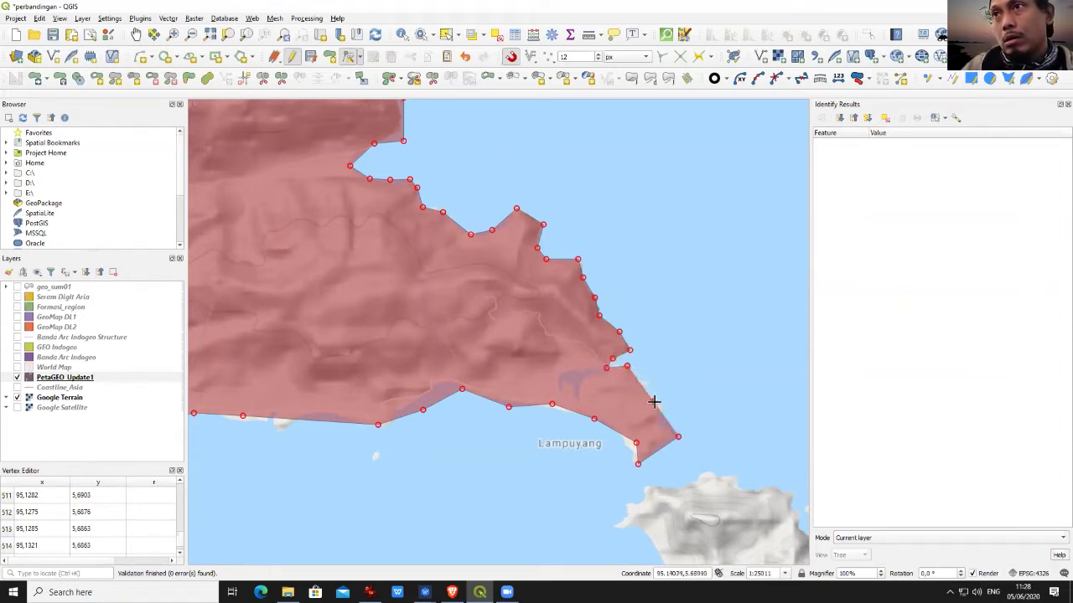
# - Outline the peninsula's southeastern tip near Lampuyang with added polygon vertices, including the small spur and the rounded end facing the neighbouring island
pyautogui.click(639, 381)
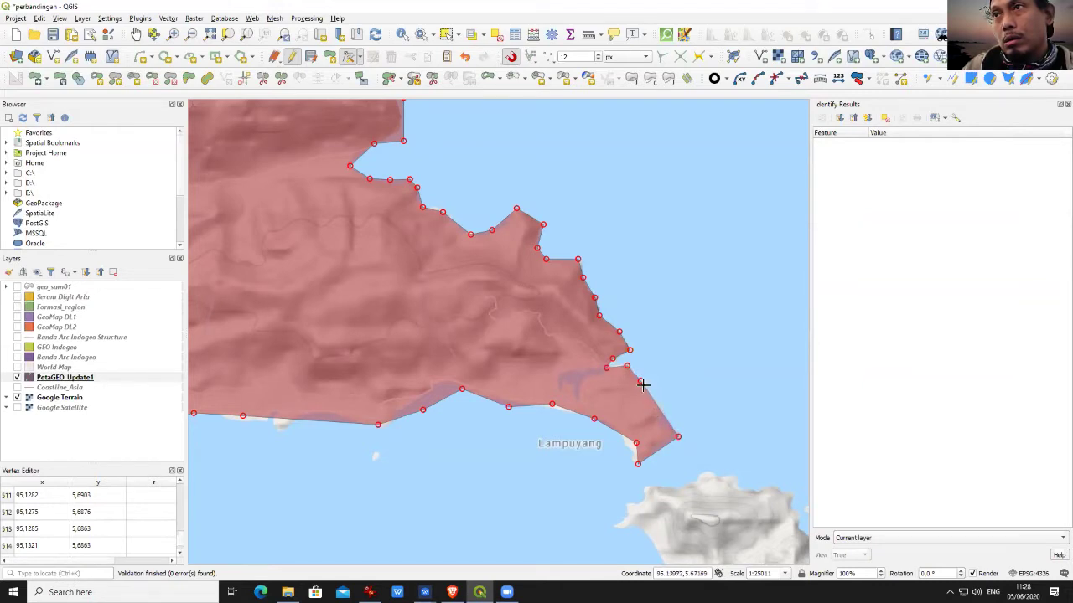
pyautogui.click(649, 381)
pyautogui.click(648, 393)
pyautogui.click(663, 406)
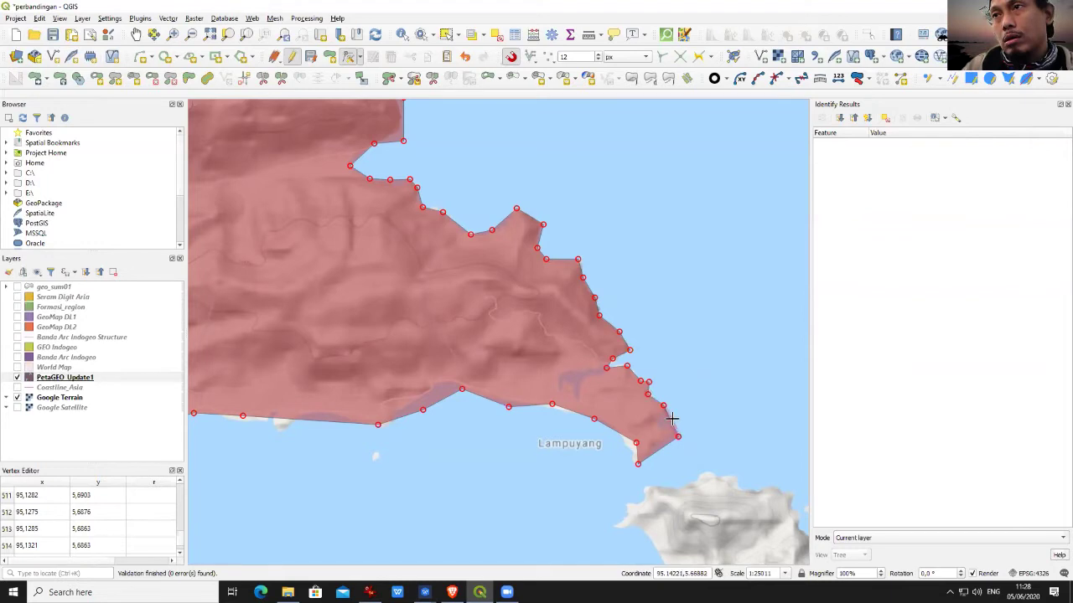
pyautogui.click(656, 419)
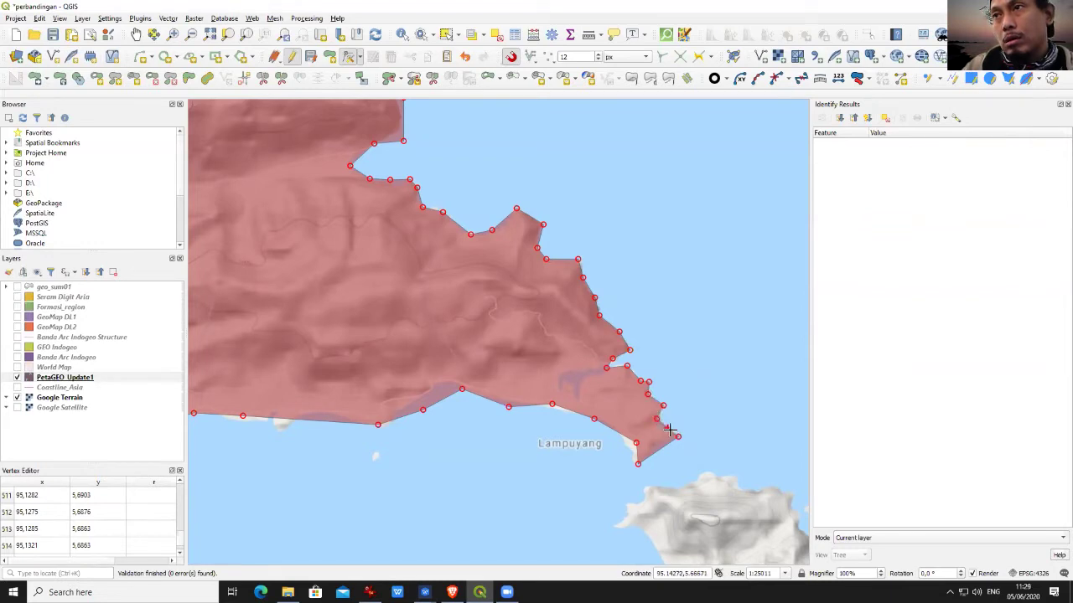
pyautogui.click(658, 428)
pyautogui.click(668, 428)
pyautogui.click(659, 439)
pyautogui.click(645, 457)
pyautogui.click(628, 455)
pyautogui.click(626, 445)
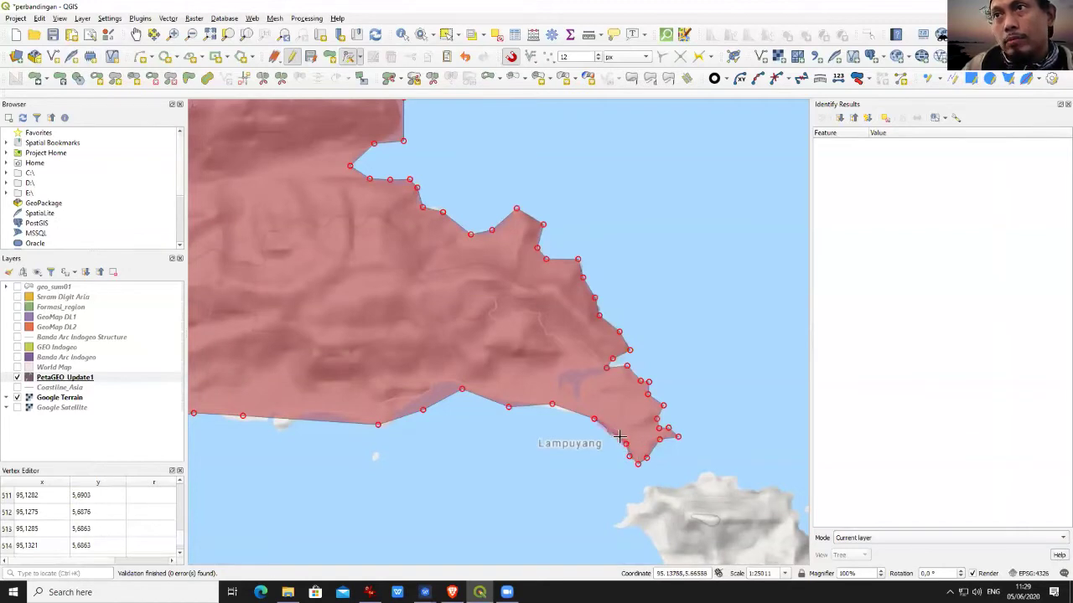
# - Adjust the polygon vertices along the south coast west of the tip, past Lampuyang and the shallow bay, and finish editing the feature
pyautogui.click(615, 429)
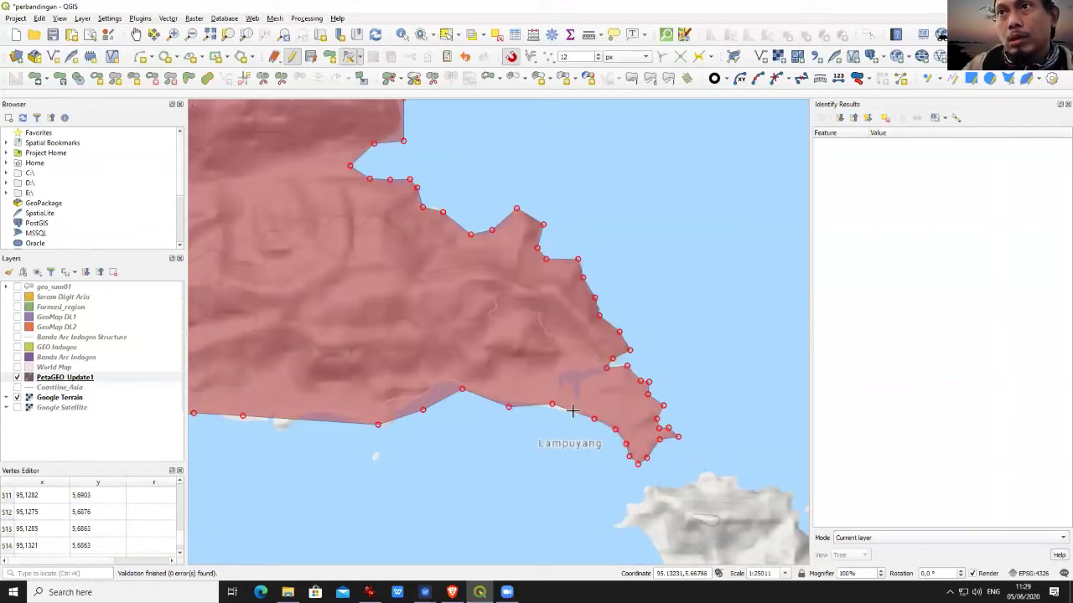
pyautogui.click(561, 411)
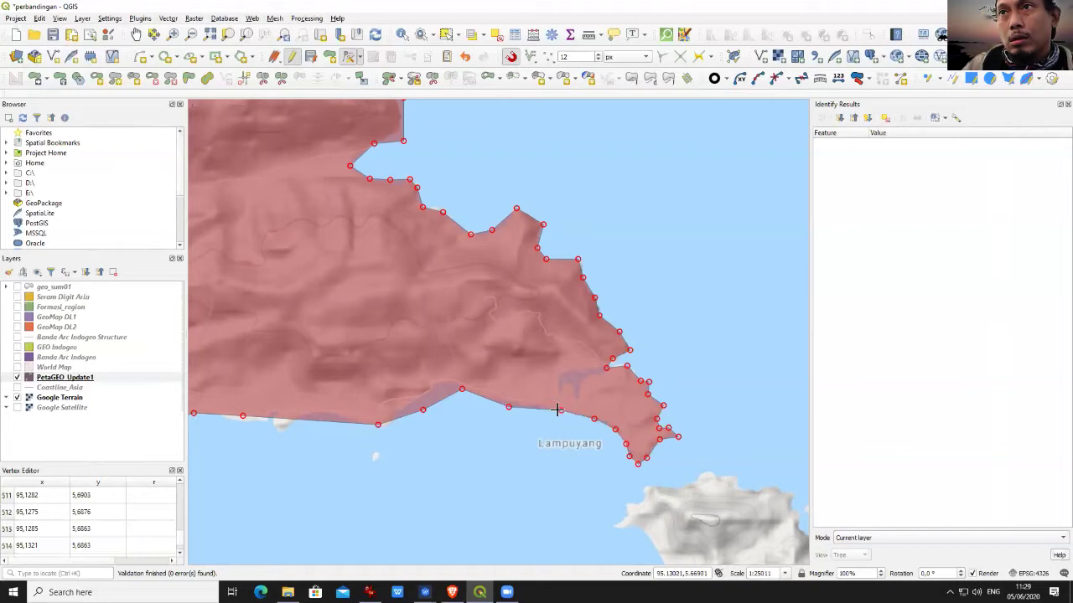
pyautogui.click(537, 404)
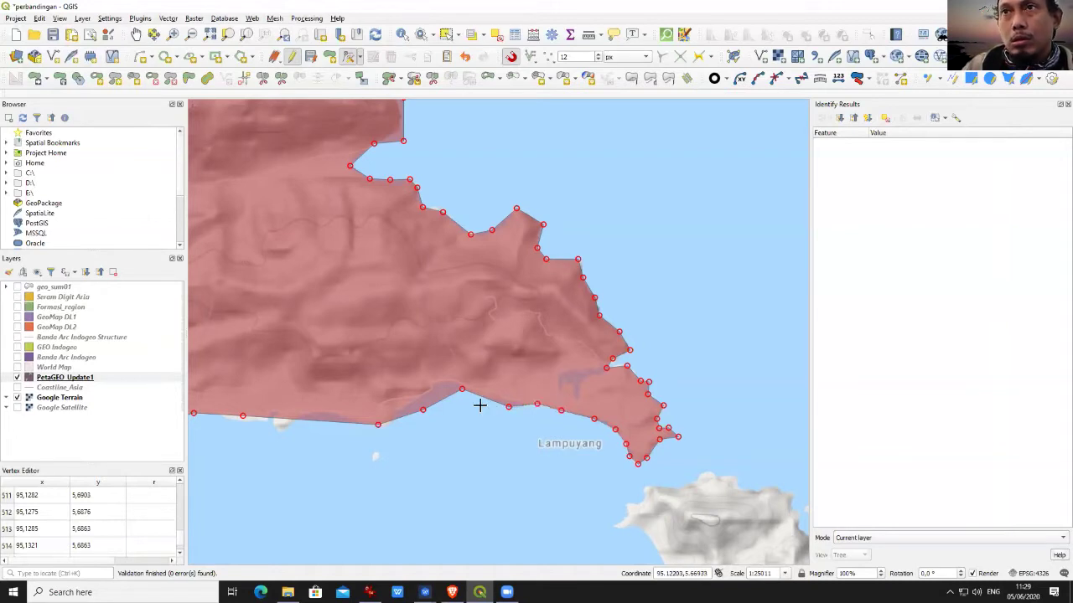
pyautogui.click(424, 393)
pyautogui.click(443, 385)
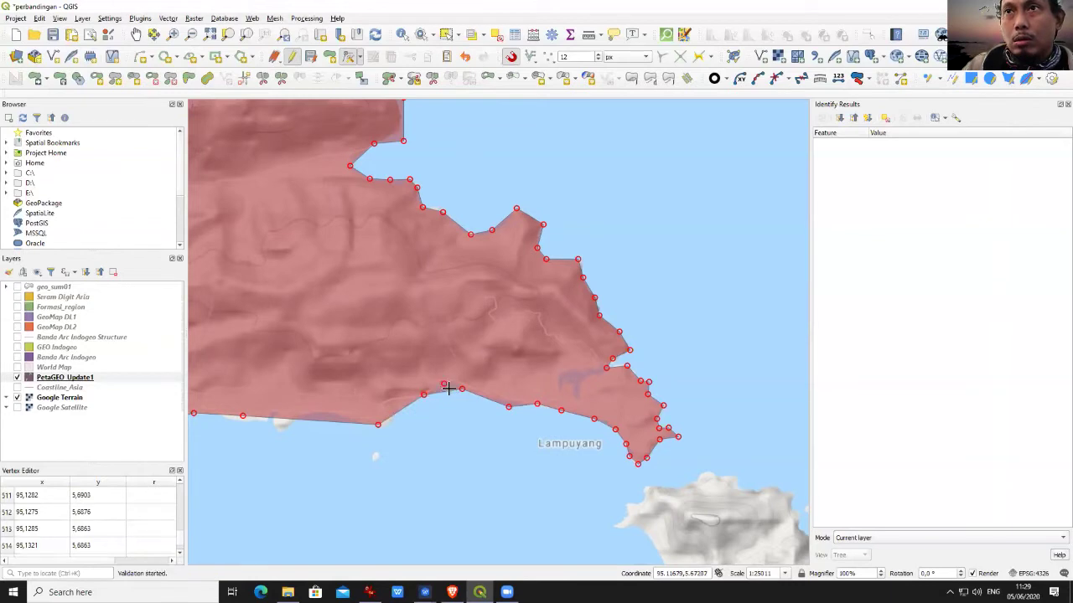
pyautogui.click(506, 405)
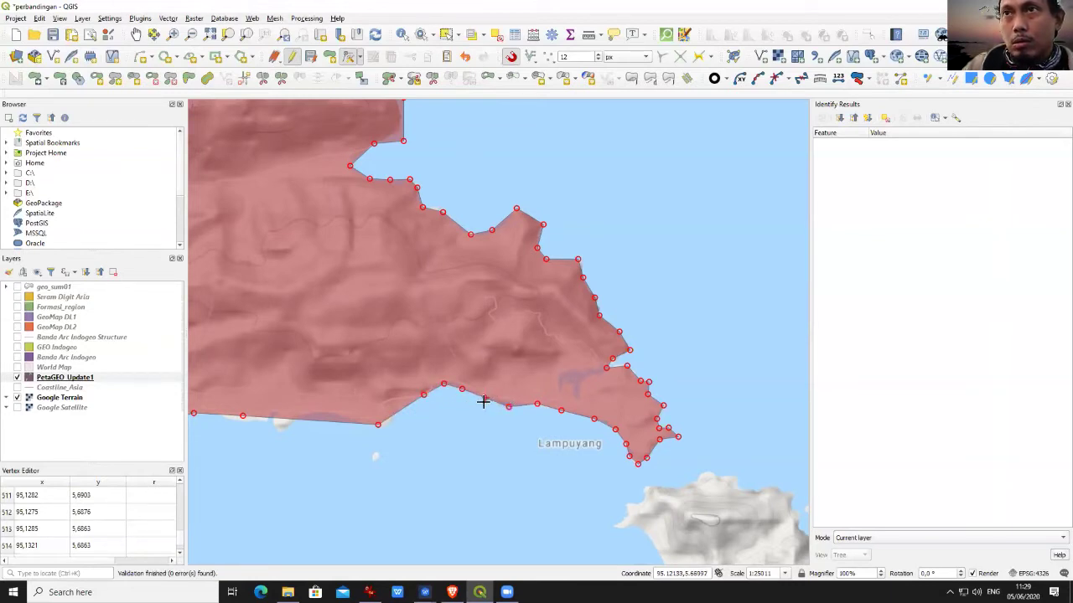
pyautogui.click(387, 425)
pyautogui.rightClick(387, 426)
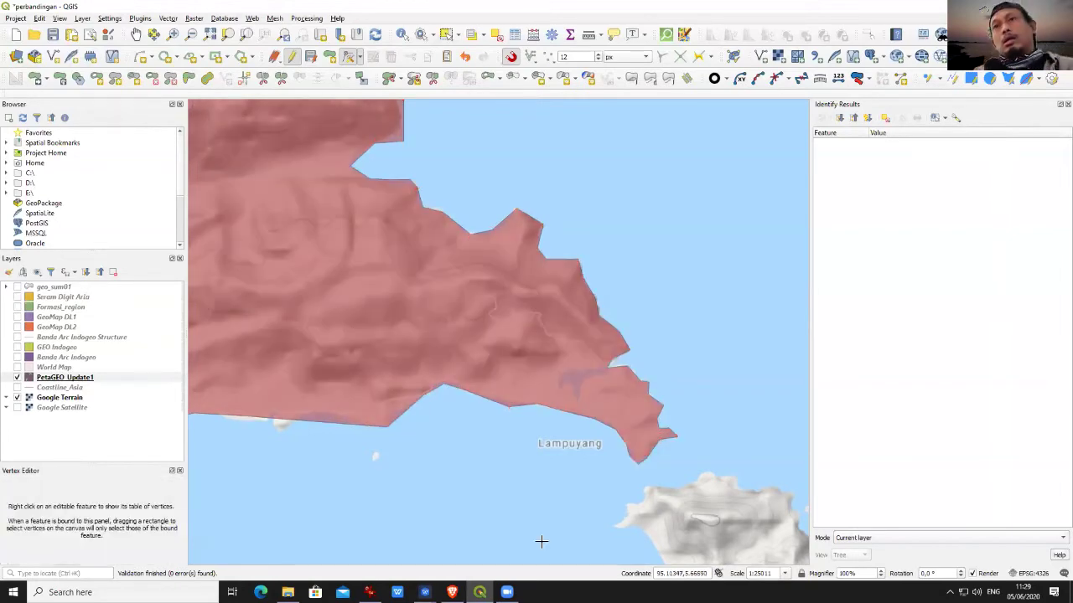
# - View the map at scale 1:25000 and at scale 1:10000, looking at the wider island area in between
pyautogui.scroll(-2, 474, 351)
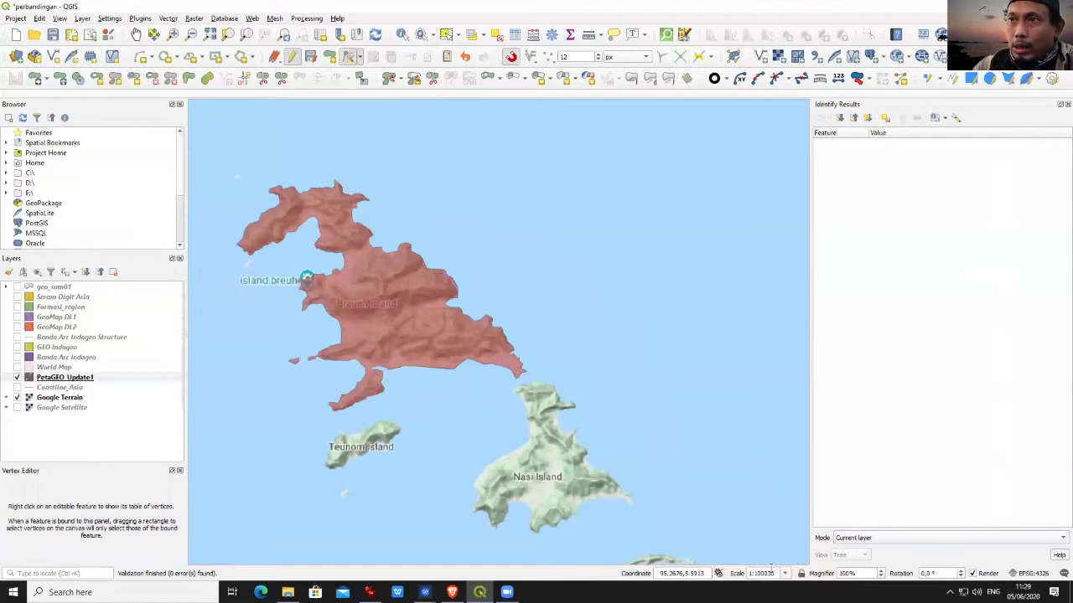
pyautogui.tripleClick(754, 573)
pyautogui.write('1:1')
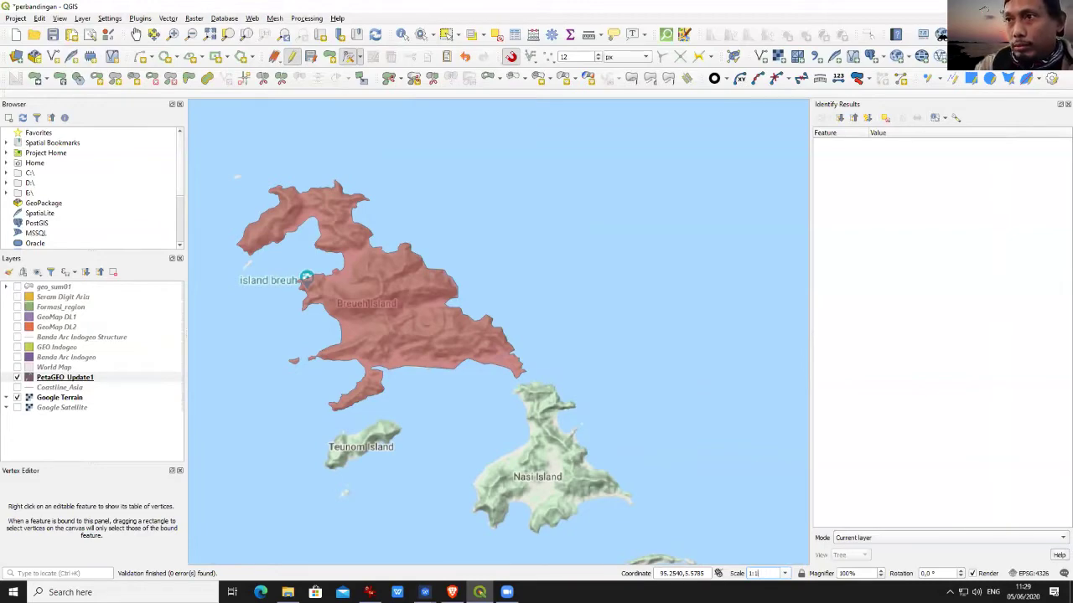
pyautogui.press('Return')
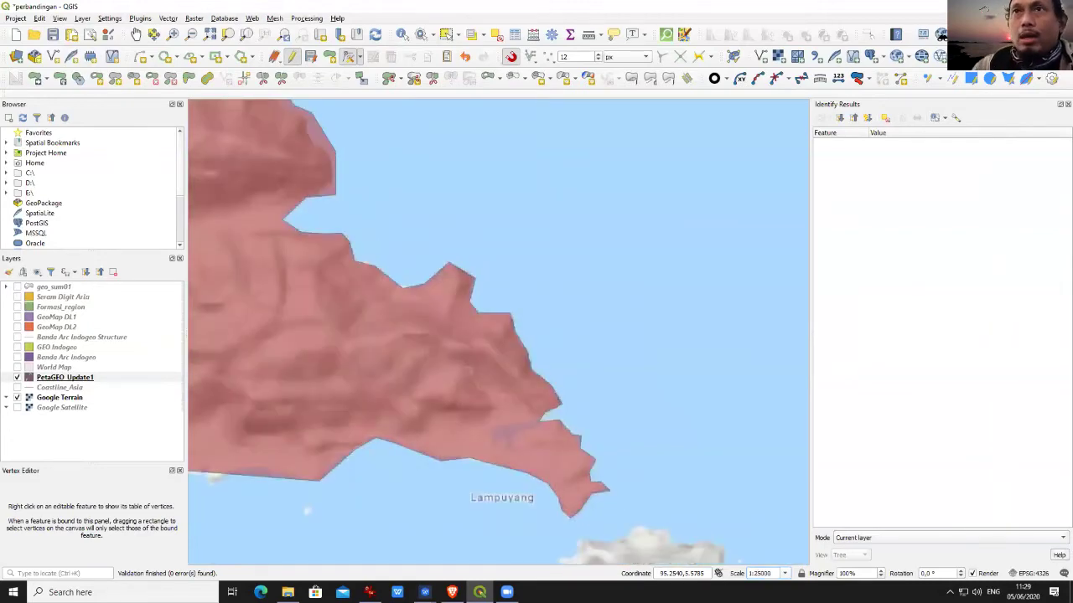
pyautogui.scroll(-3, 455, 210)
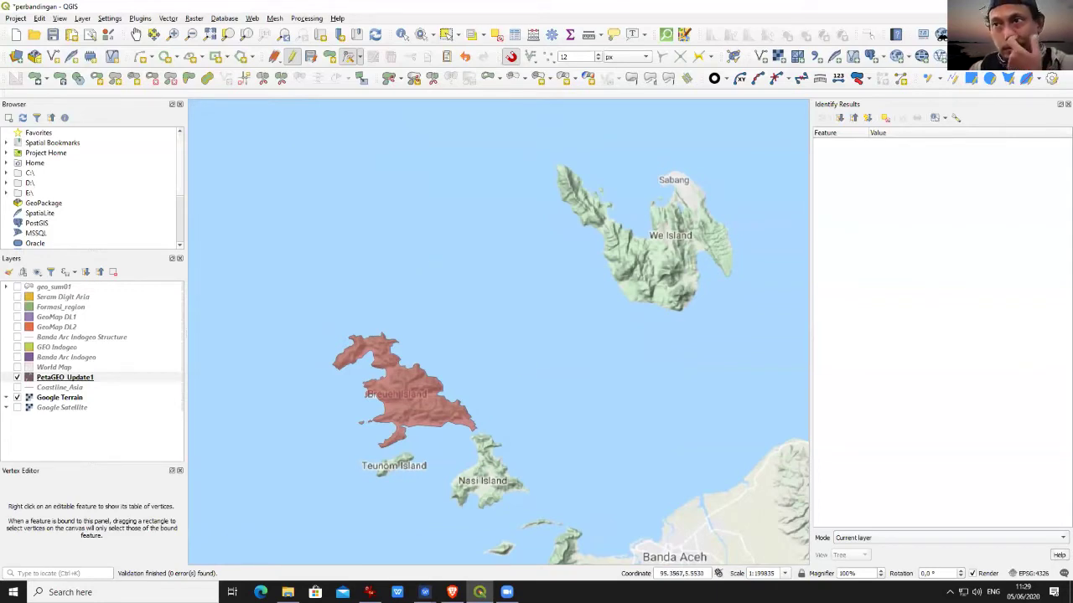
pyautogui.moveTo(760, 574); pyautogui.dragTo(874, 555)
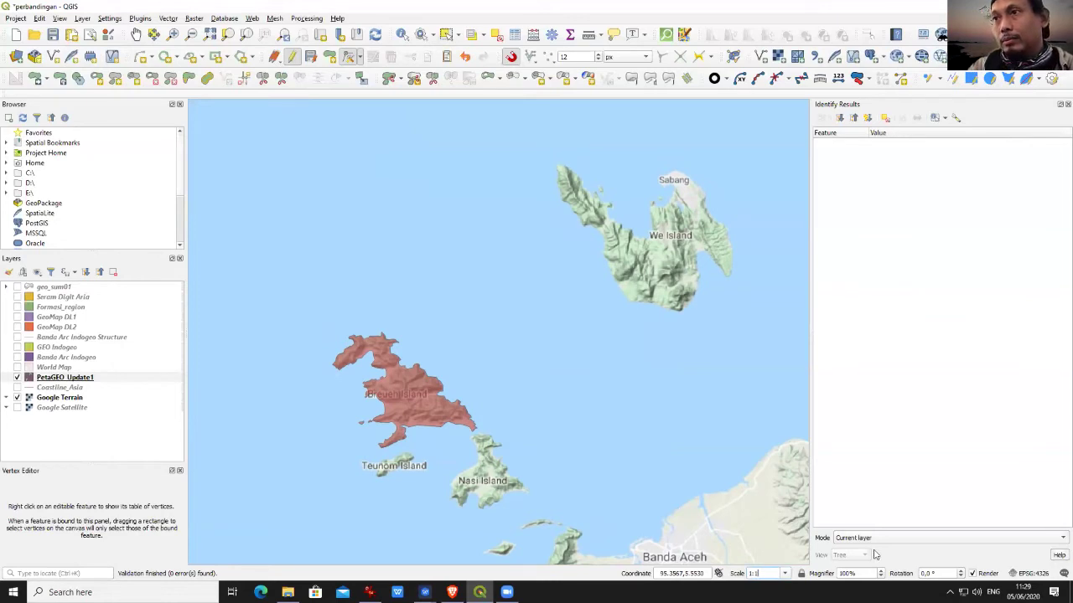
pyautogui.press('Return')
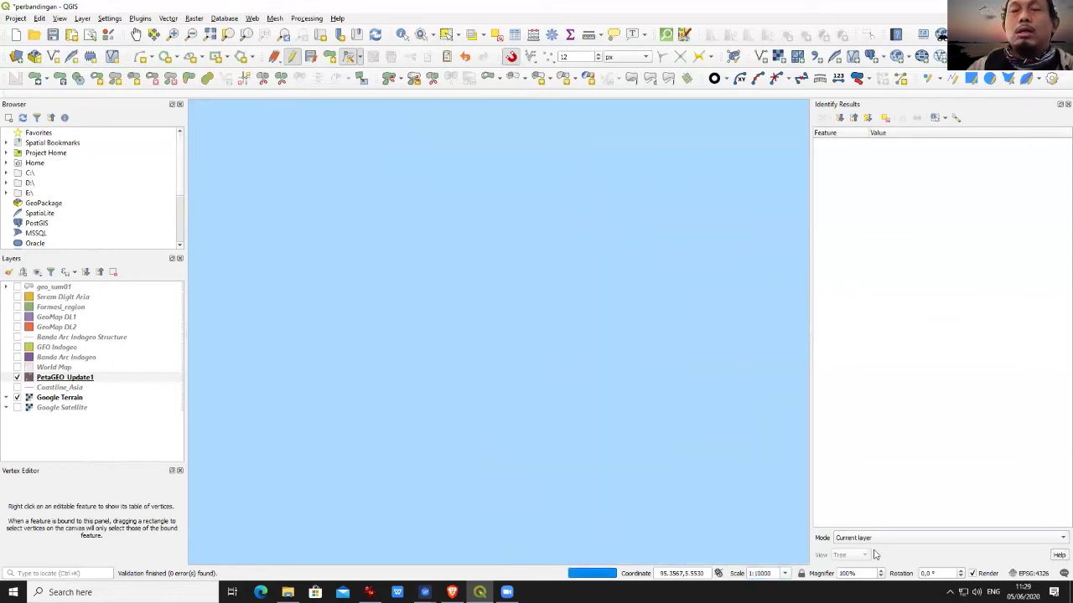
# - Frame the whole reshaped island and overlay the GeoMap DL2 layer to compare it with the PetaGEO_Update1 polygon
pyautogui.click(135, 35)
pyautogui.moveTo(312, 361); pyautogui.dragTo(872, 194)
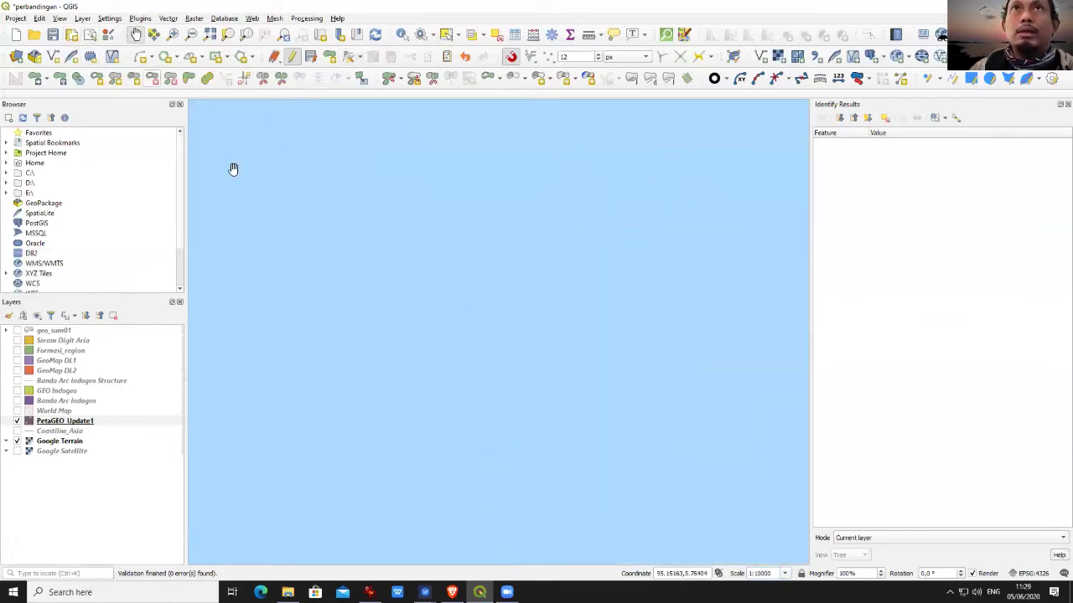
pyautogui.scroll(-4, 678, 343)
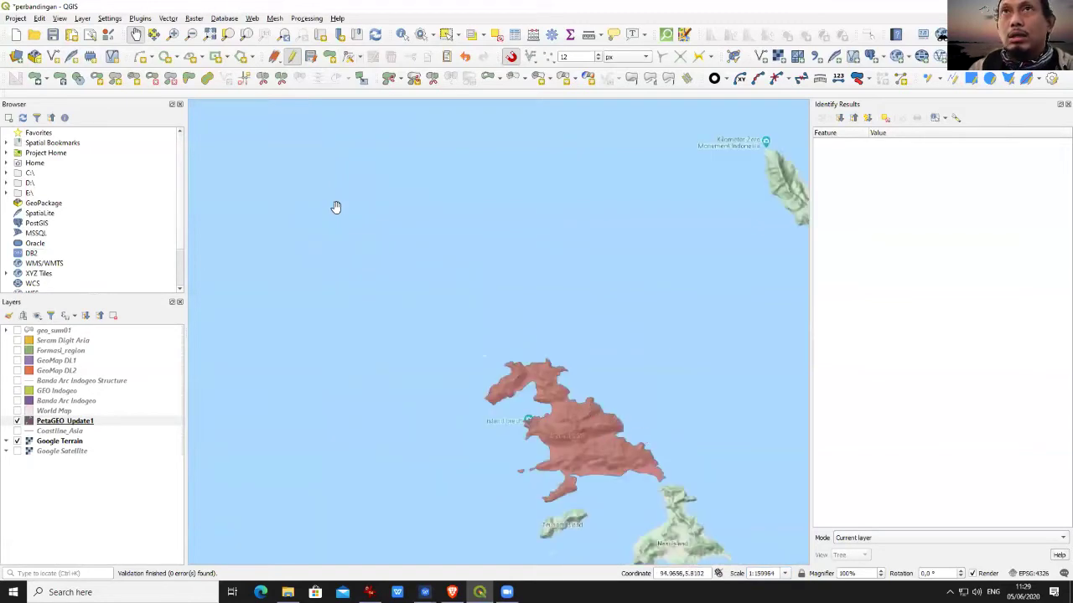
pyautogui.click(172, 35)
pyautogui.moveTo(447, 354); pyautogui.dragTo(745, 521)
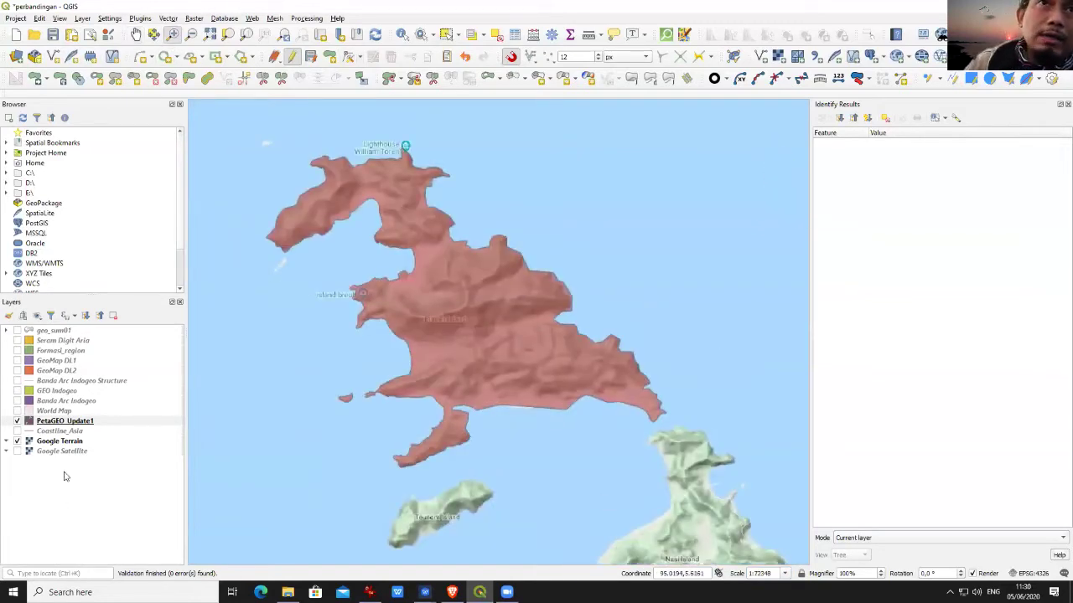
pyautogui.click(18, 372)
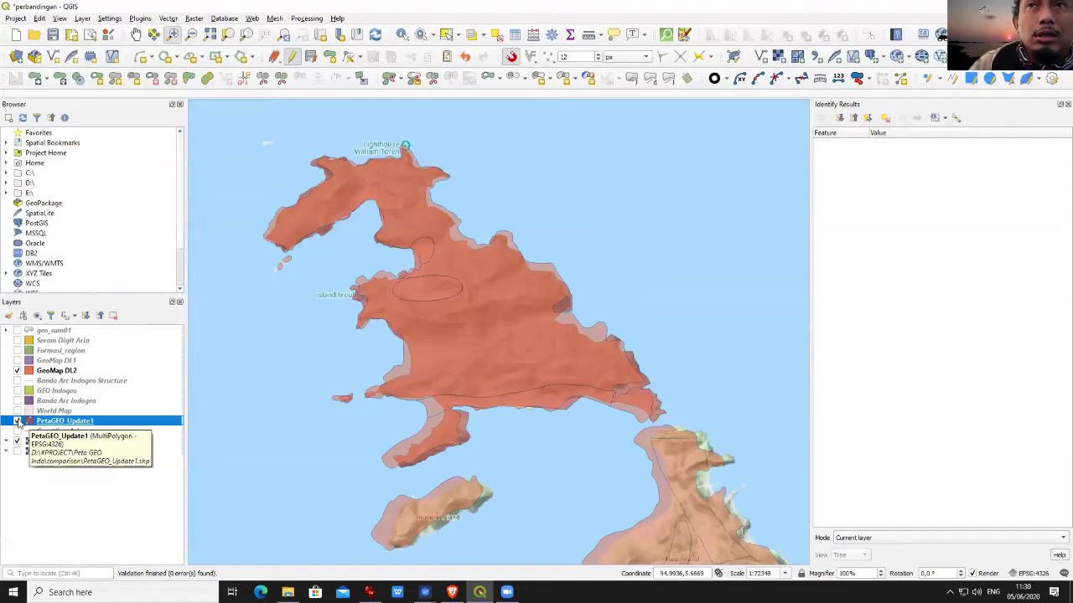
# - Hide PetaGEO_Update1 and compare the GeoMap DL2 outline with the terrain along the southern headland and Teunom Island
pyautogui.click(18, 423)
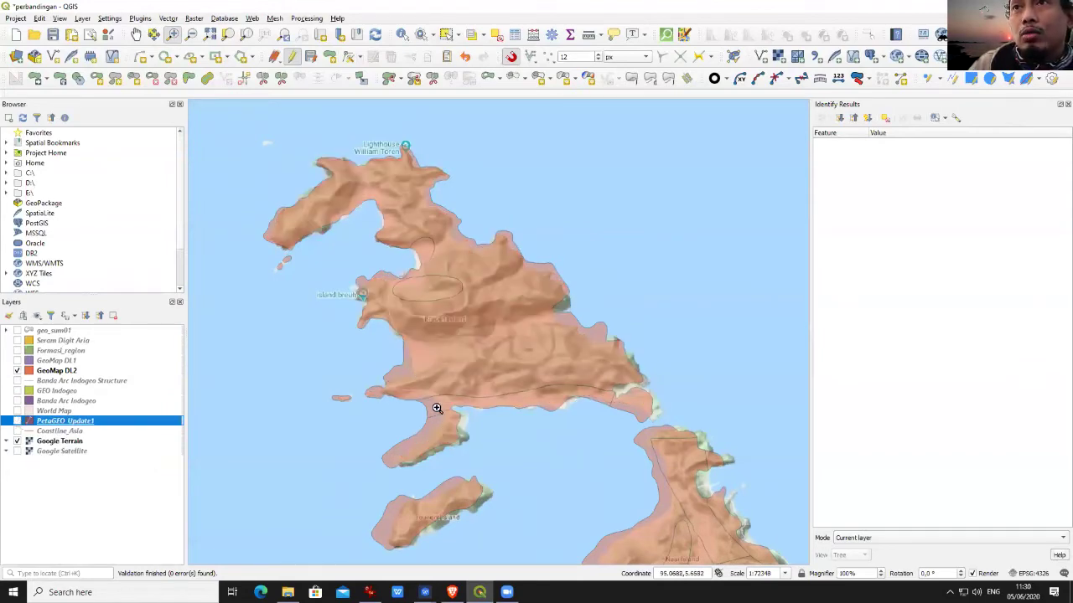
pyautogui.click(443, 294)
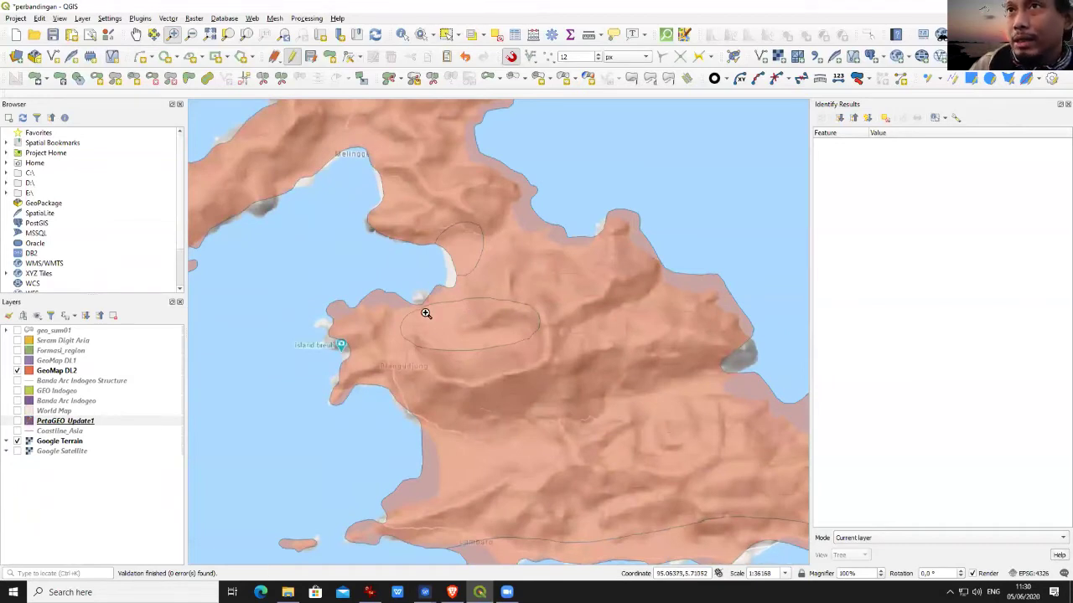
pyautogui.click(136, 34)
pyautogui.moveTo(575, 503); pyautogui.dragTo(582, 184)
pyautogui.moveTo(565, 335); pyautogui.dragTo(508, 343)
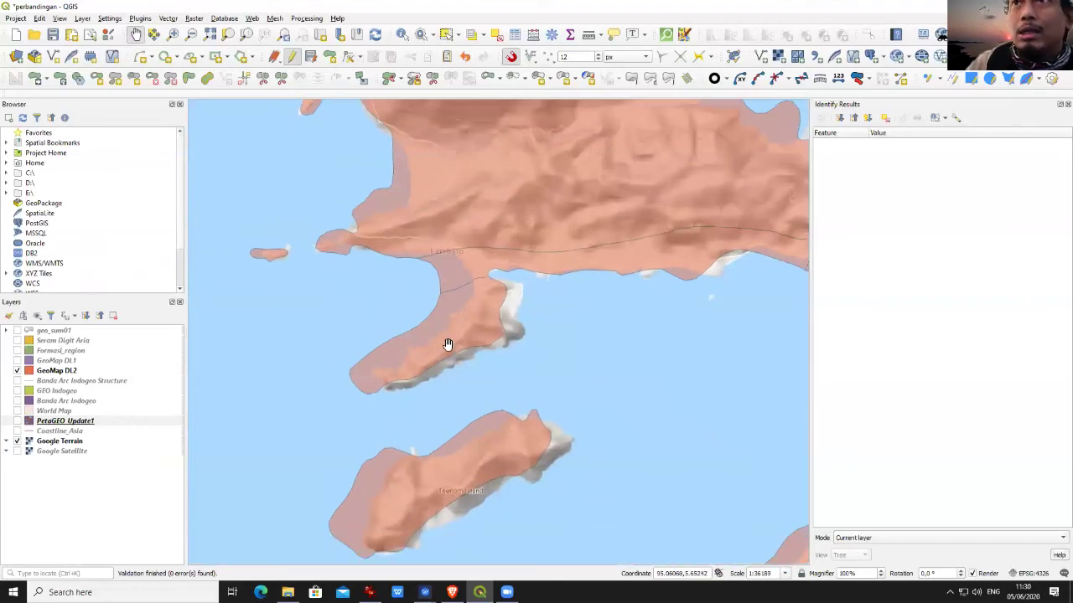
# - Show PetaGEO_Update1 in place of GeoMap DL2 and split off the southern headland across its northern end
pyautogui.click(16, 370)
pyautogui.click(16, 421)
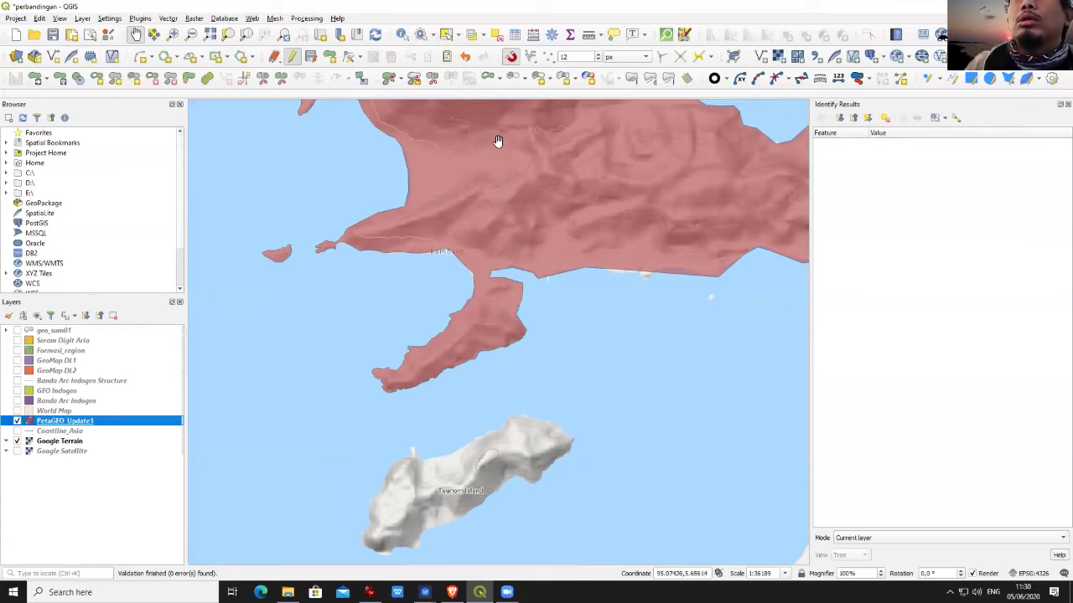
pyautogui.click(432, 79)
pyautogui.click(473, 299)
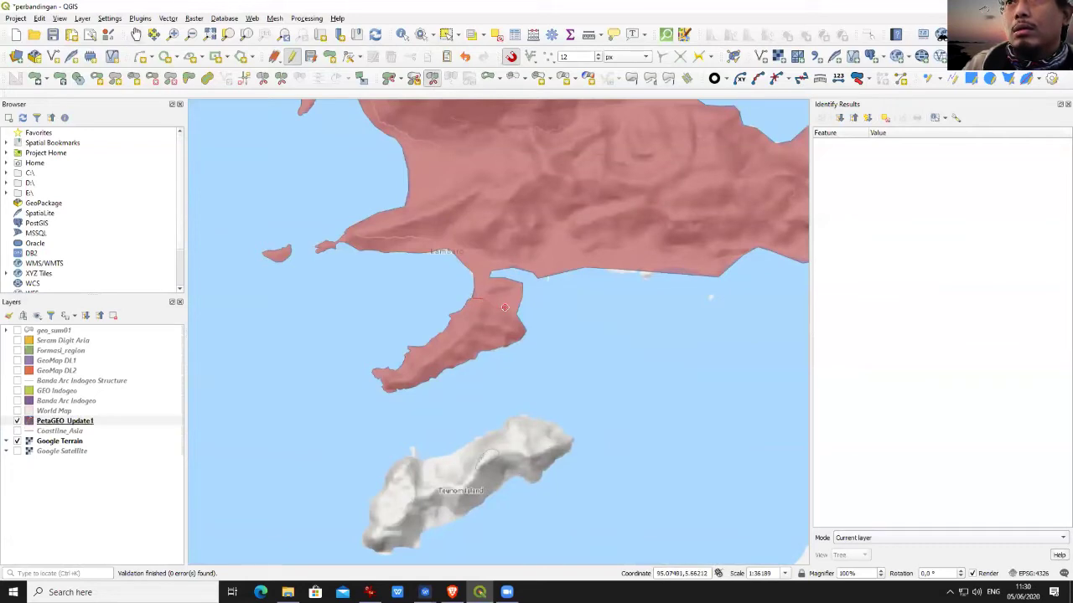
pyautogui.rightClick(516, 317)
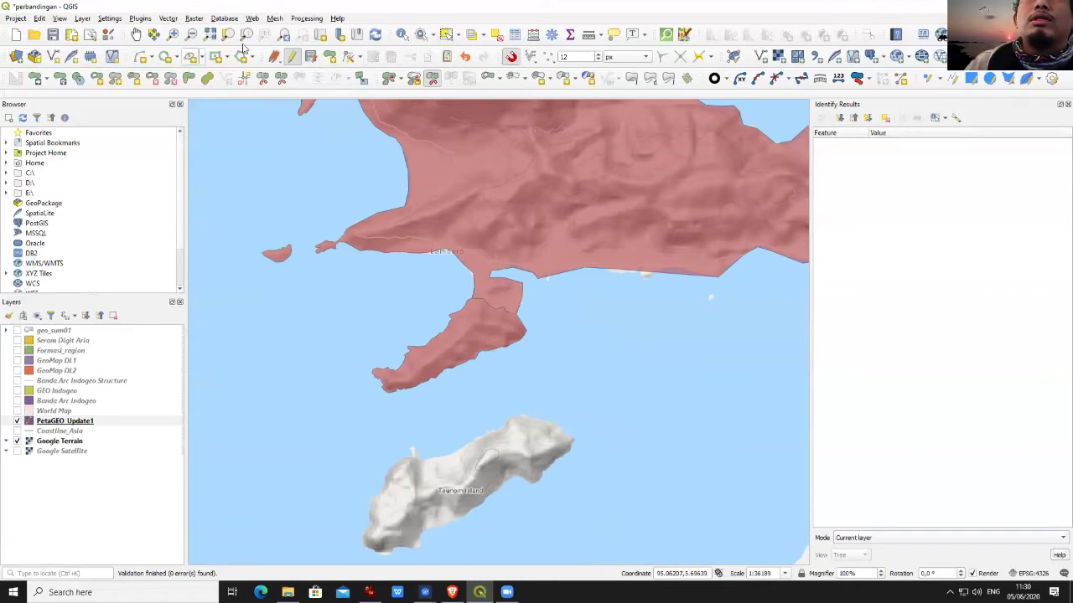
# - Check the split by selecting the headland and main island polygons separately, and identify the headland's attributes
pyautogui.click(445, 34)
pyautogui.click(475, 341)
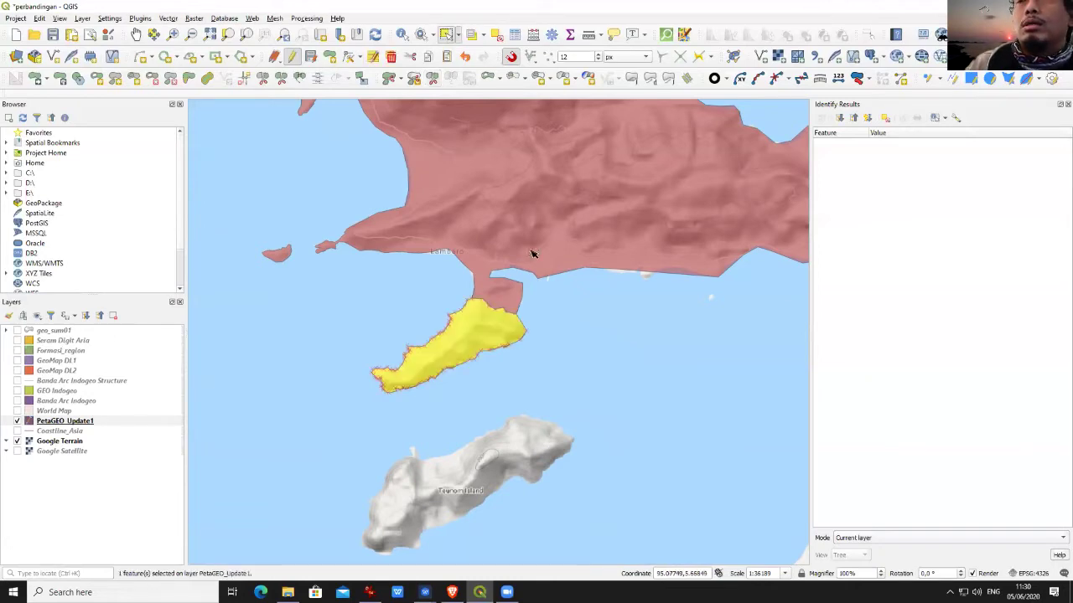
pyautogui.click(543, 235)
pyautogui.click(466, 333)
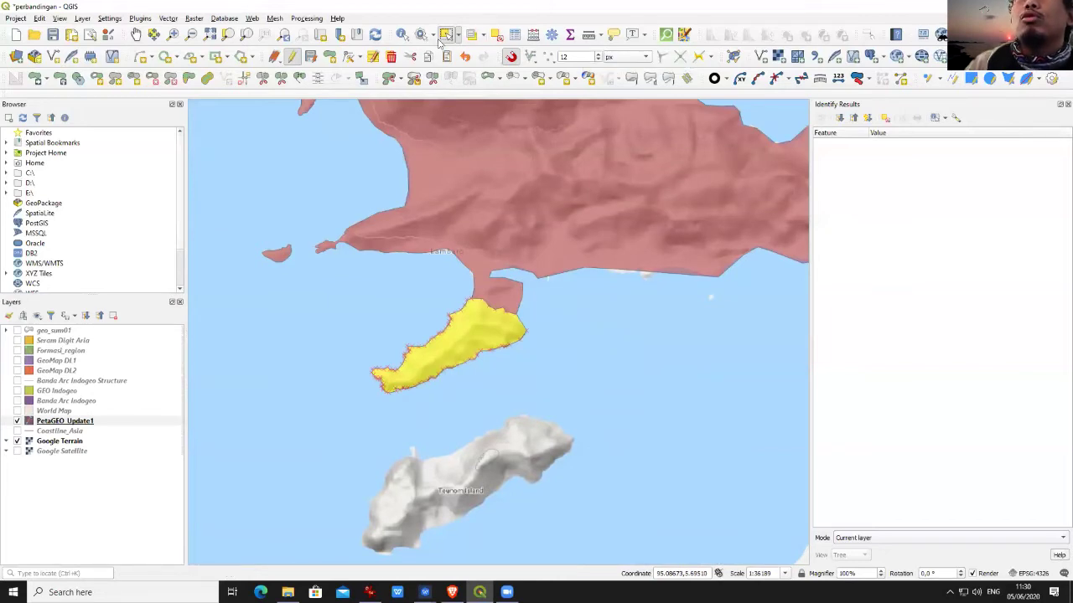
pyautogui.click(406, 37)
pyautogui.click(484, 328)
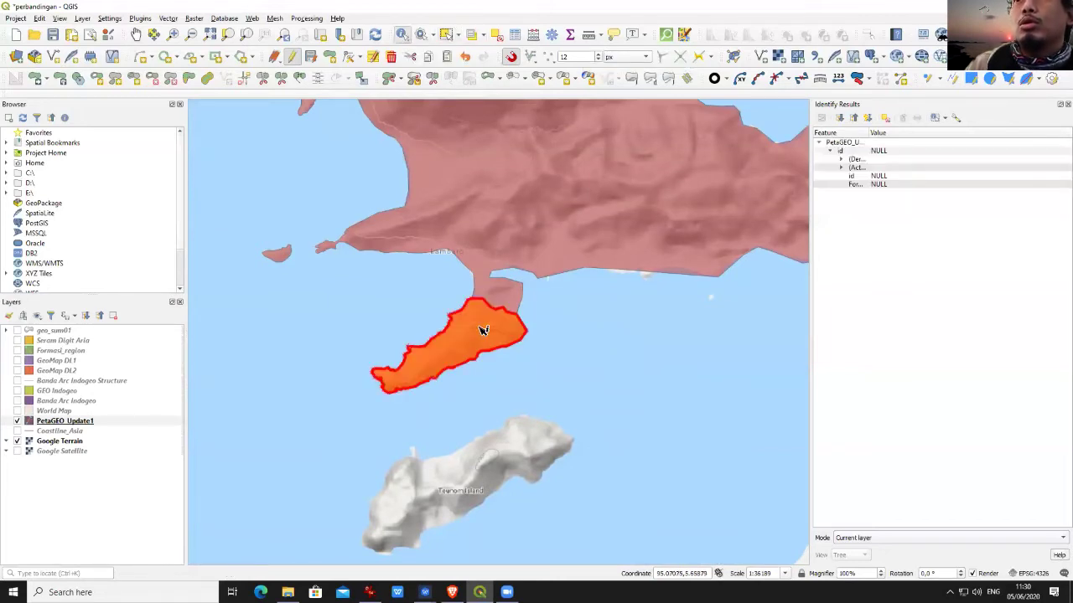
pyautogui.rightClick(883, 176)
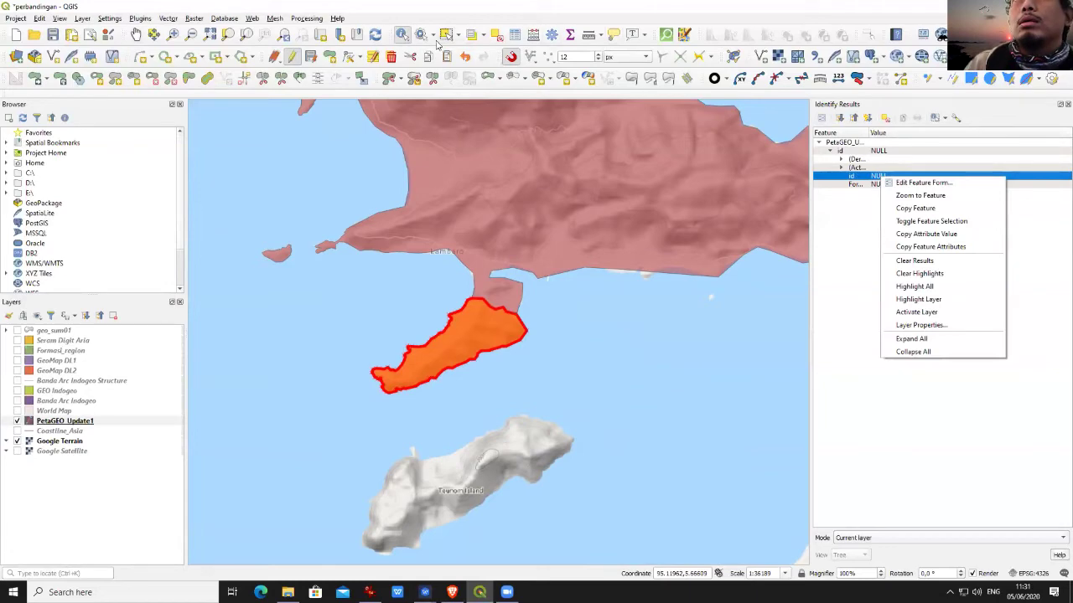
# - Open the attribute table of PetaGEO_Update1 and enter A as the first feature's Formation
pyautogui.click(514, 37)
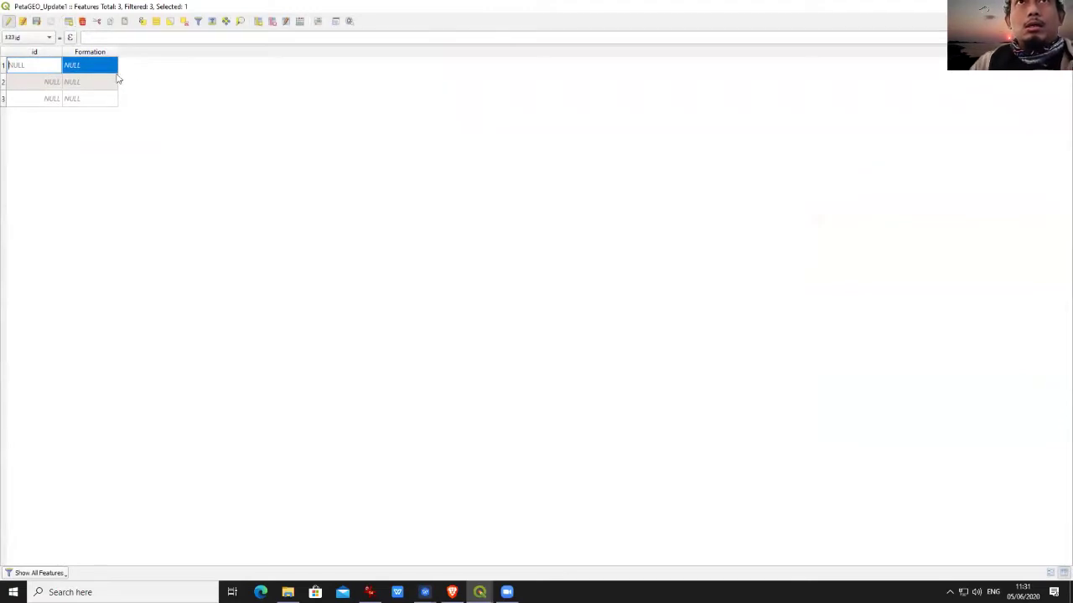
pyautogui.click(108, 65)
pyautogui.write('A')
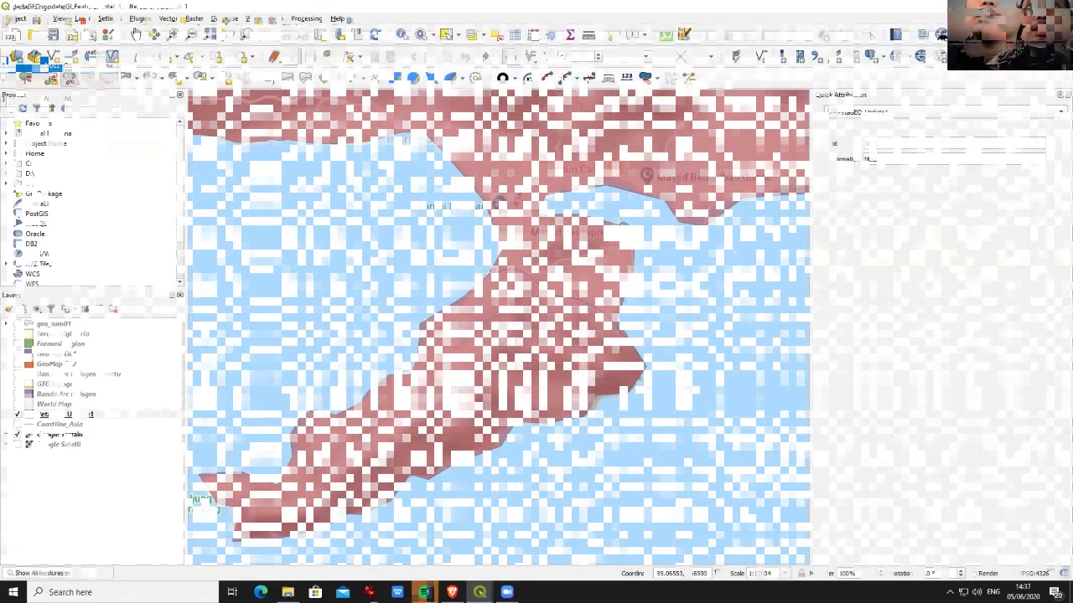
# - Split off the small hill at Masjid Seurapong and set its Formation to Tlvb, matching the headland polygon
pyautogui.moveTo(523, 232)
pyautogui.mouseDown()
pyautogui.moveTo(520, 256)
pyautogui.moveTo(560, 263)
pyautogui.moveTo(608, 234)
pyautogui.moveTo(579, 214)
pyautogui.mouseUp()
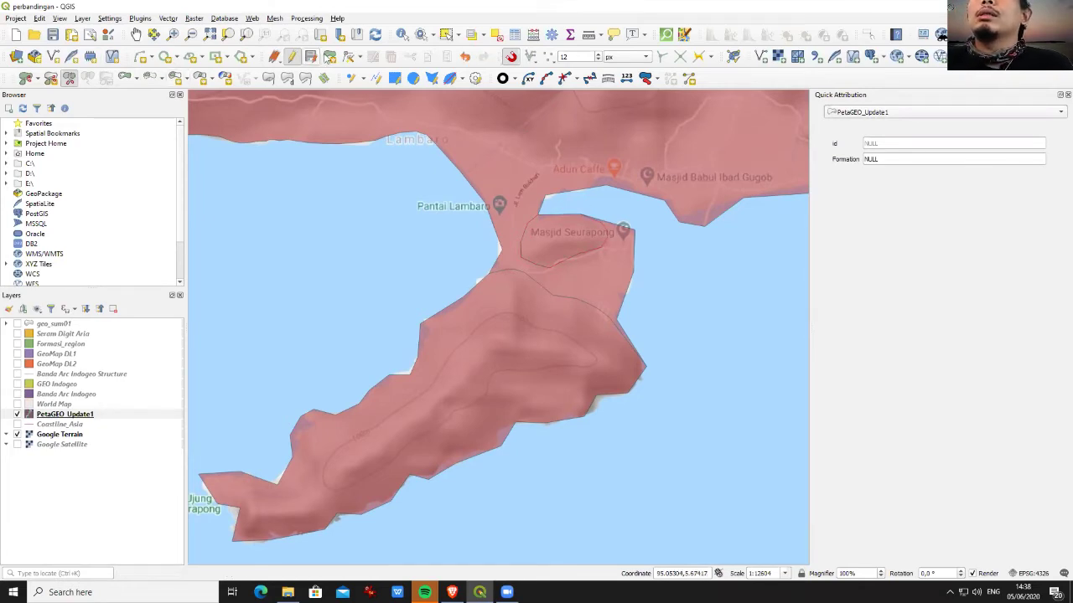
pyautogui.click(403, 34)
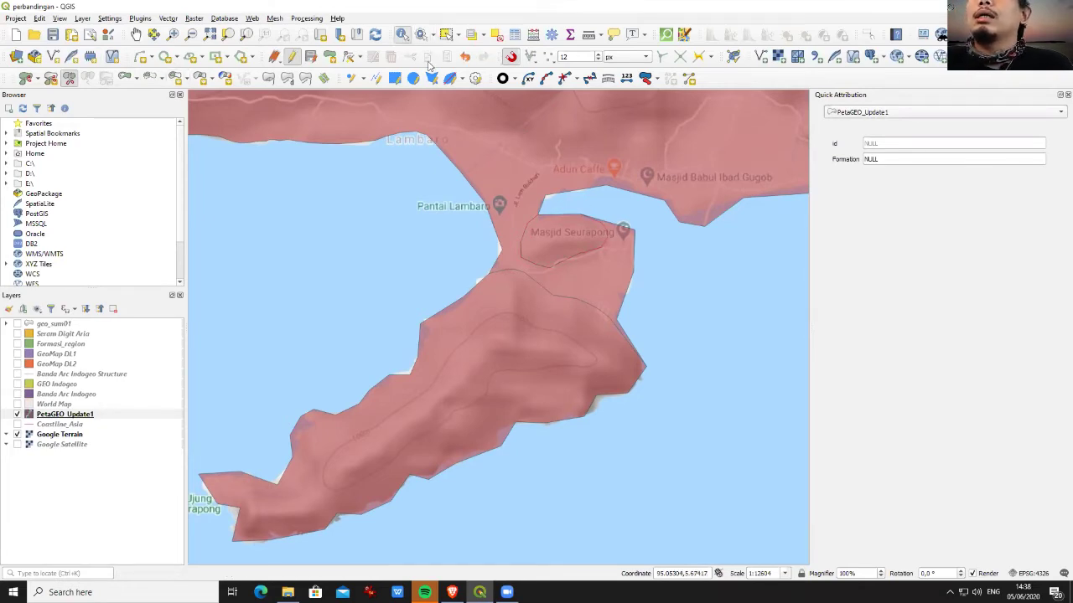
pyautogui.click(549, 242)
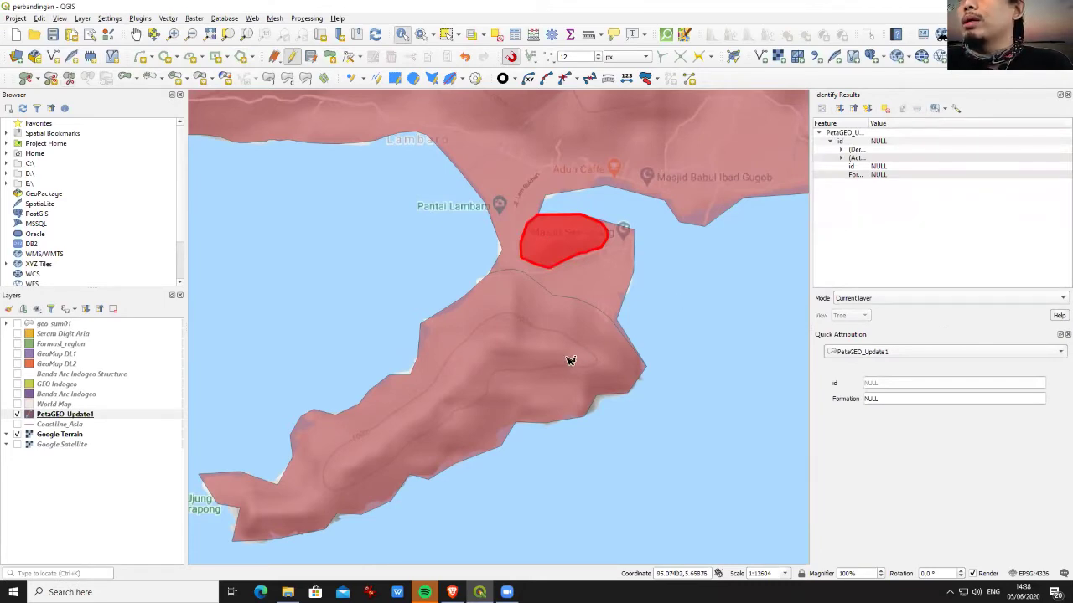
pyautogui.doubleClick(866, 159)
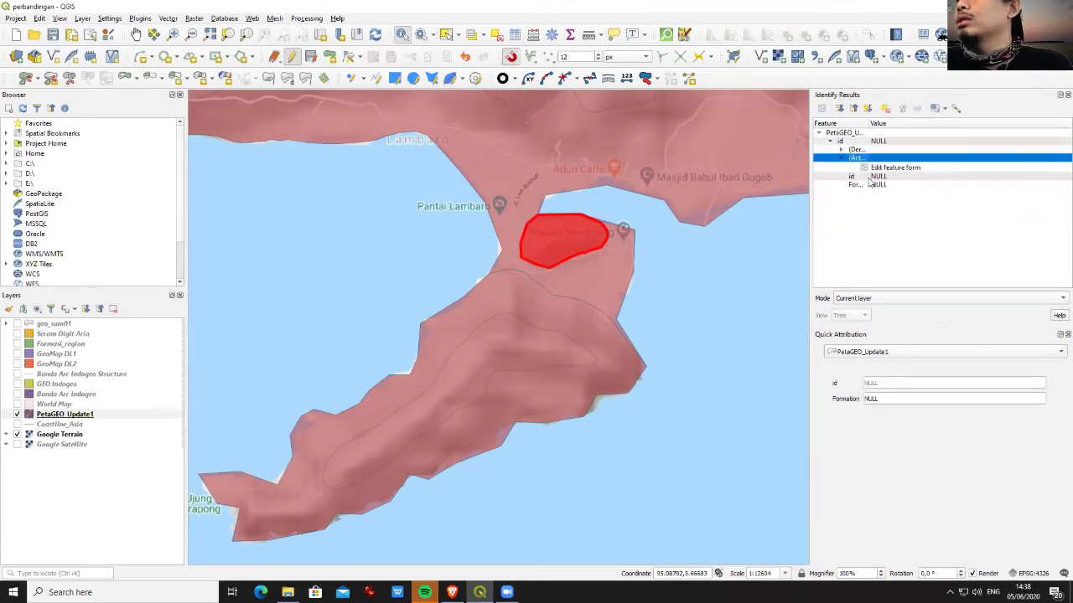
pyautogui.click(884, 169)
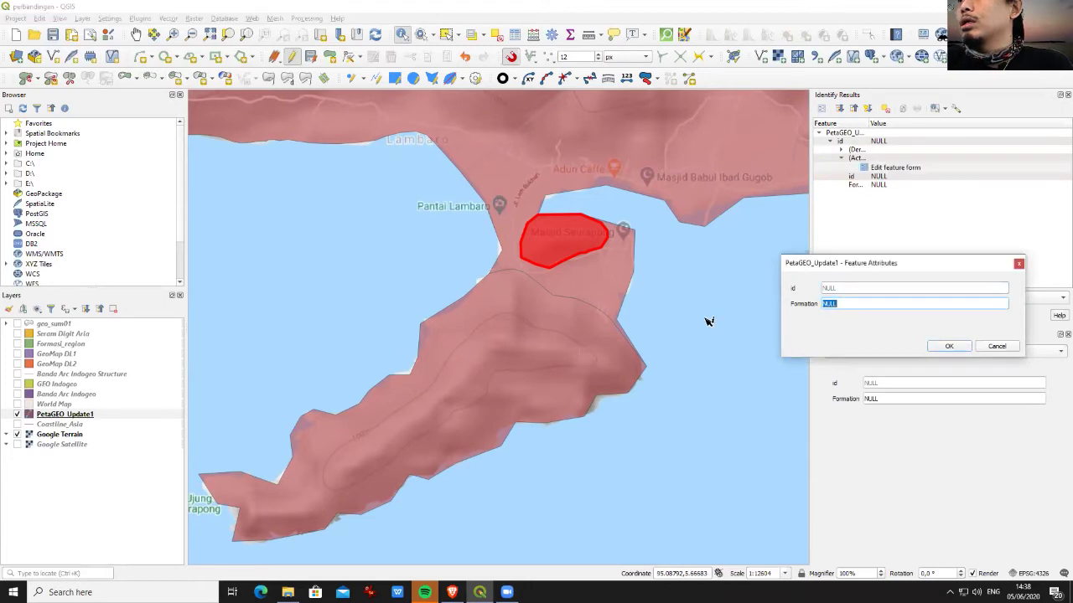
pyautogui.write('T')
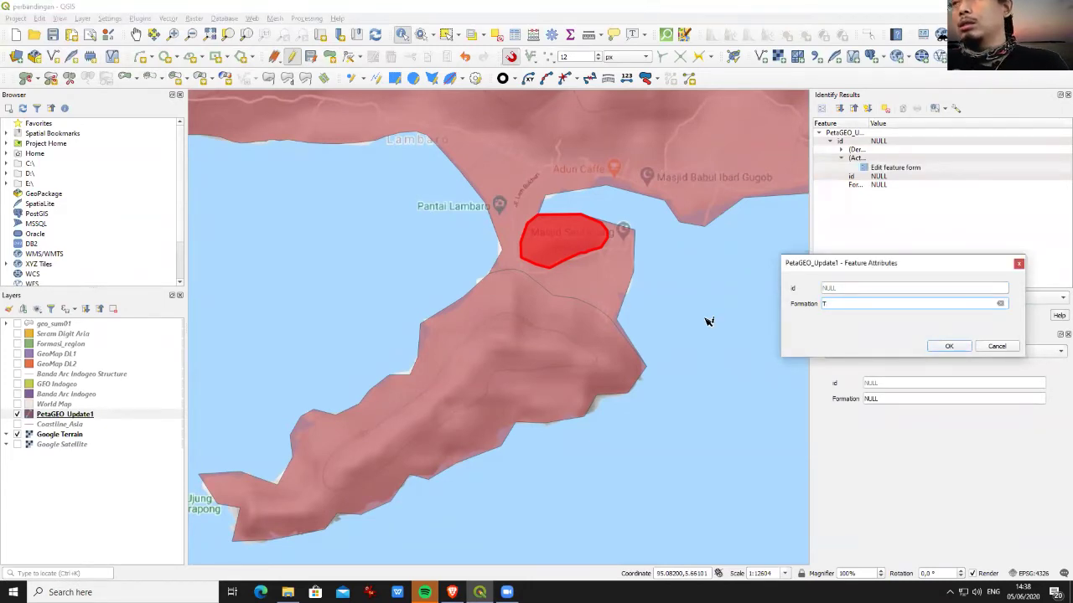
pyautogui.click(515, 358)
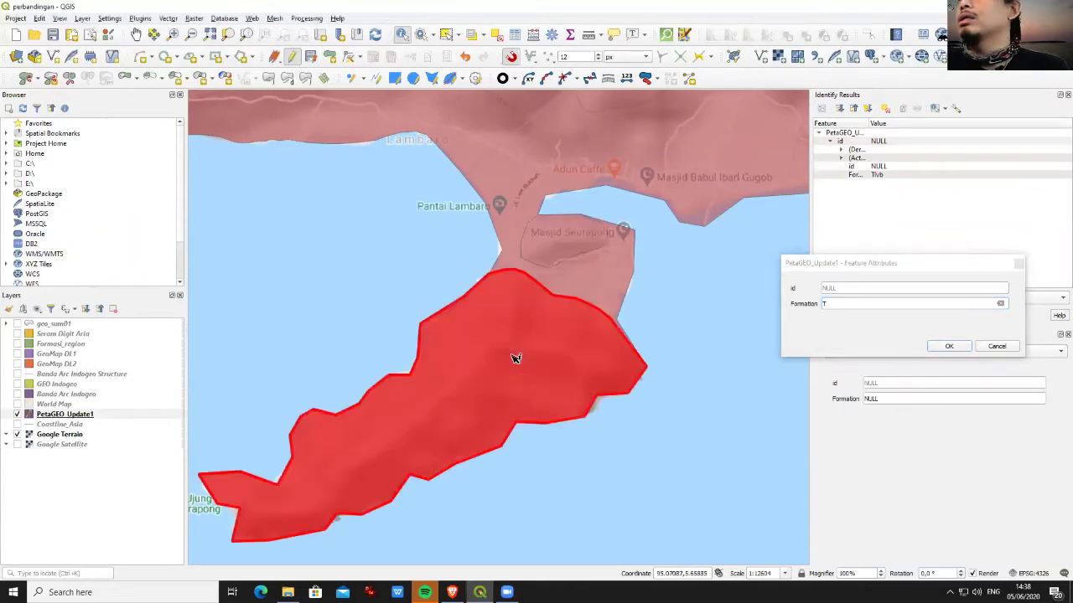
pyautogui.click(851, 302)
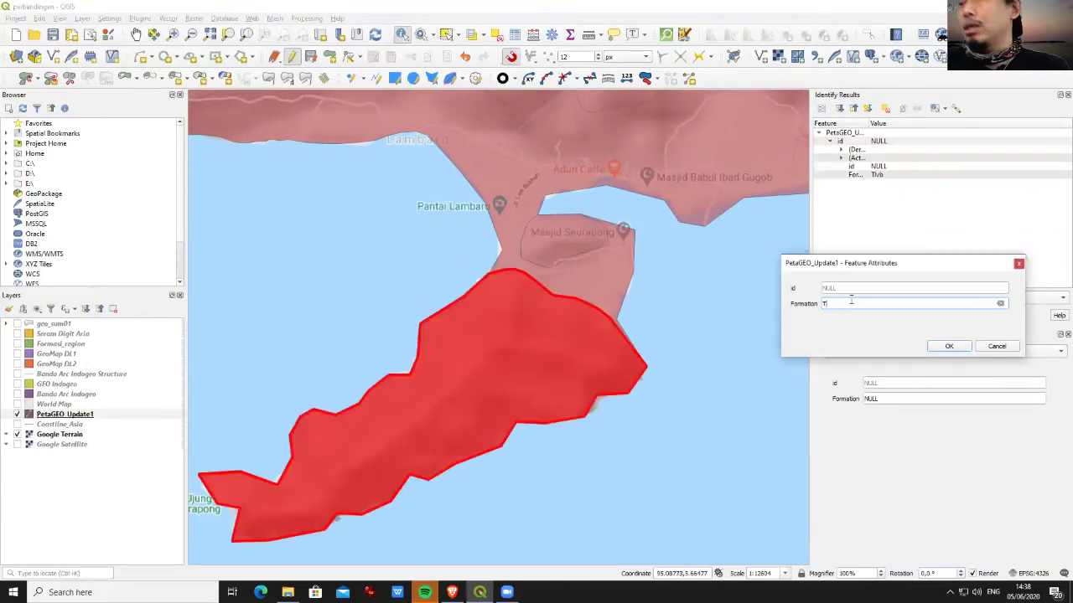
pyautogui.write('Tlvb')
pyautogui.click(949, 346)
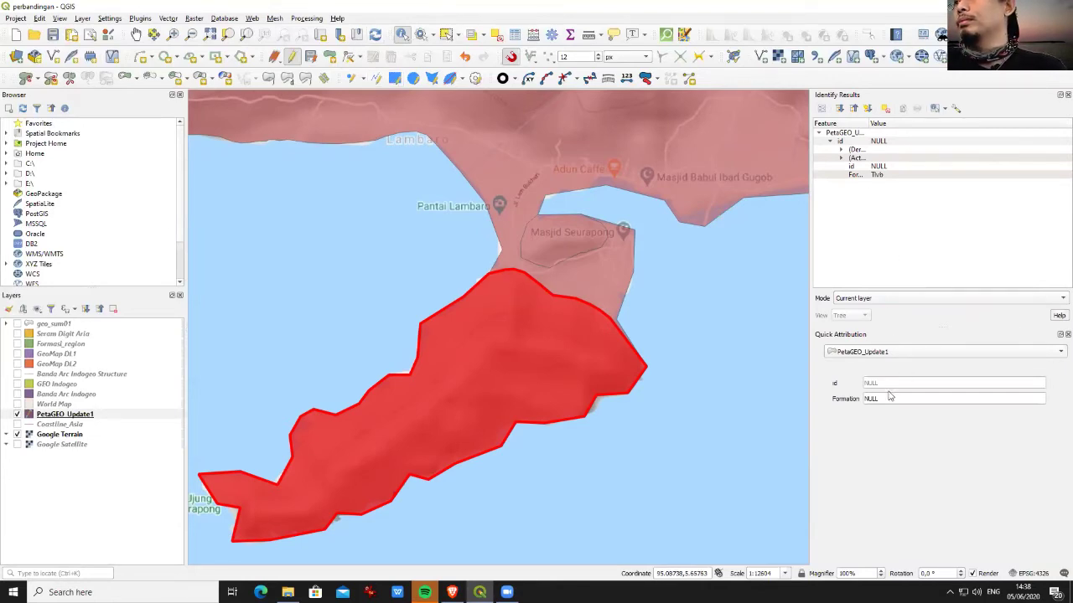
# - Identify the small hill, the headland and the lowland polygon around them to check their Formation values
pyautogui.click(577, 240)
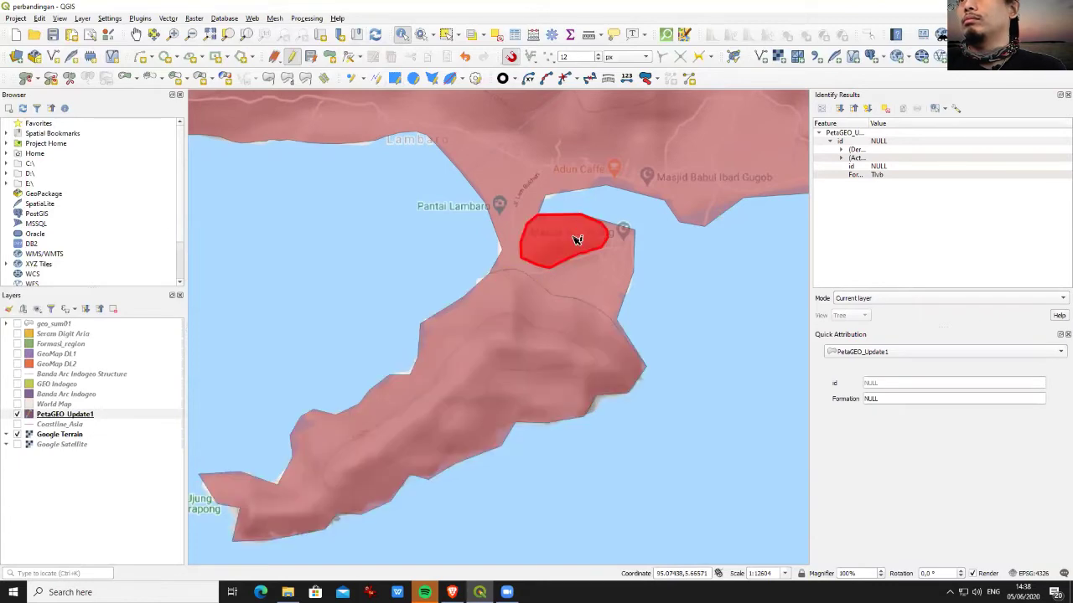
pyautogui.click(528, 320)
pyautogui.click(572, 225)
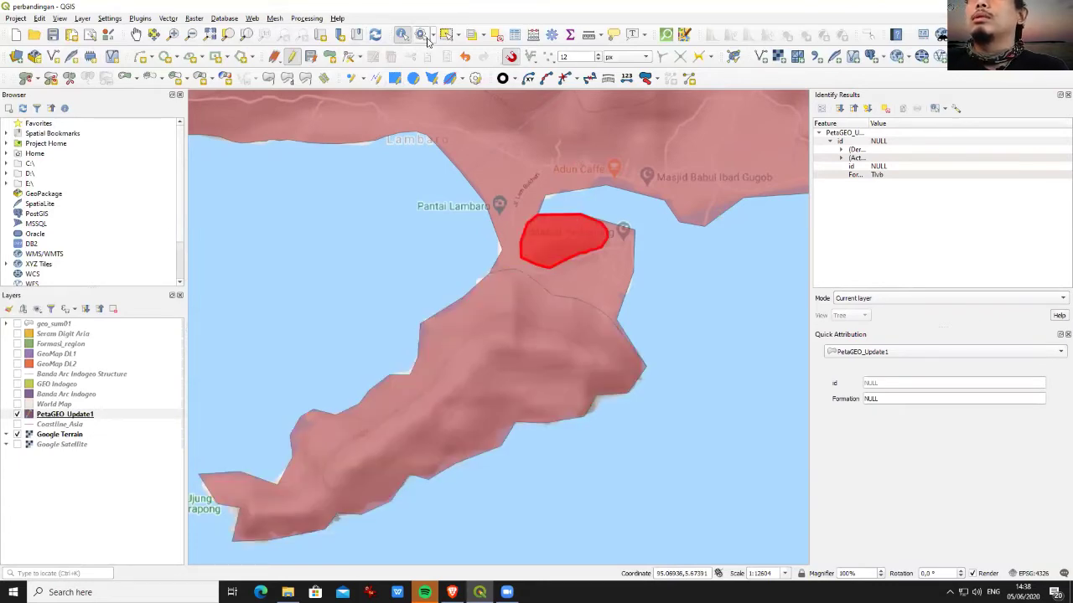
pyautogui.click(743, 365)
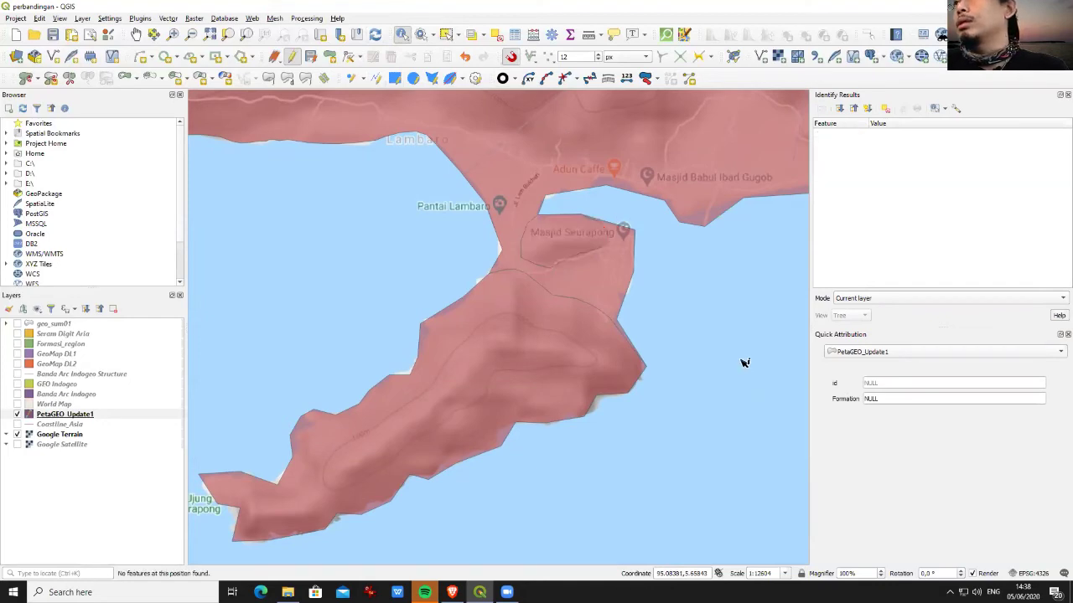
pyautogui.click(1067, 94)
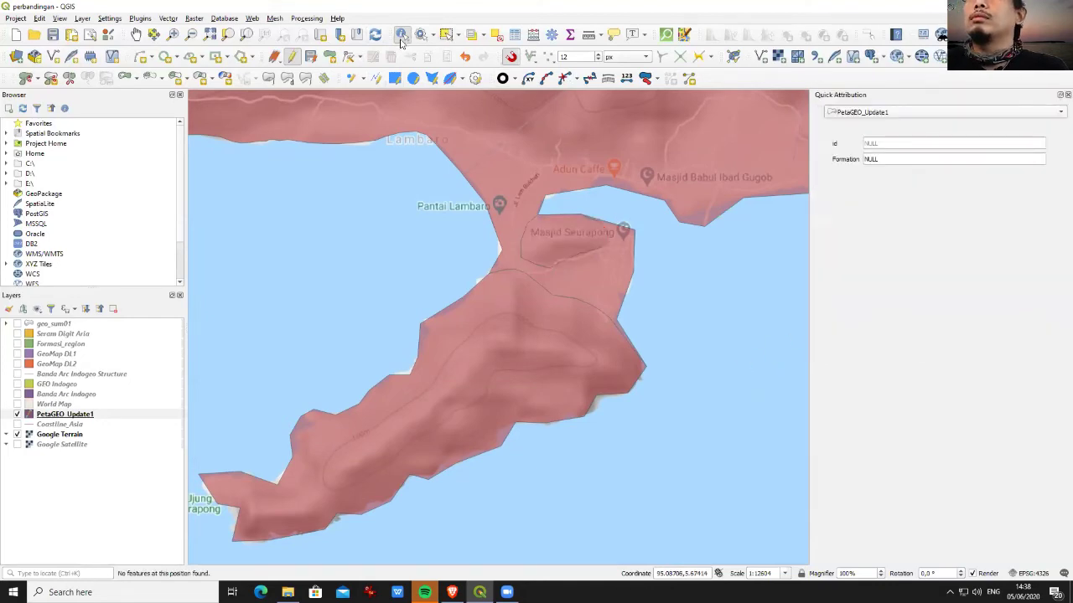
pyautogui.click(562, 245)
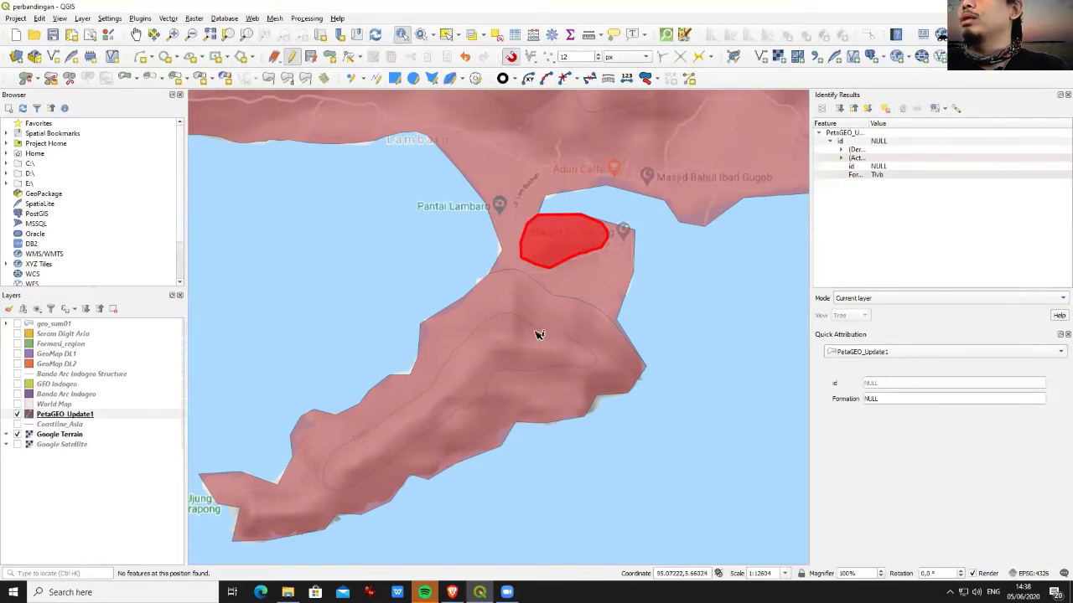
pyautogui.click(572, 313)
pyautogui.click(618, 269)
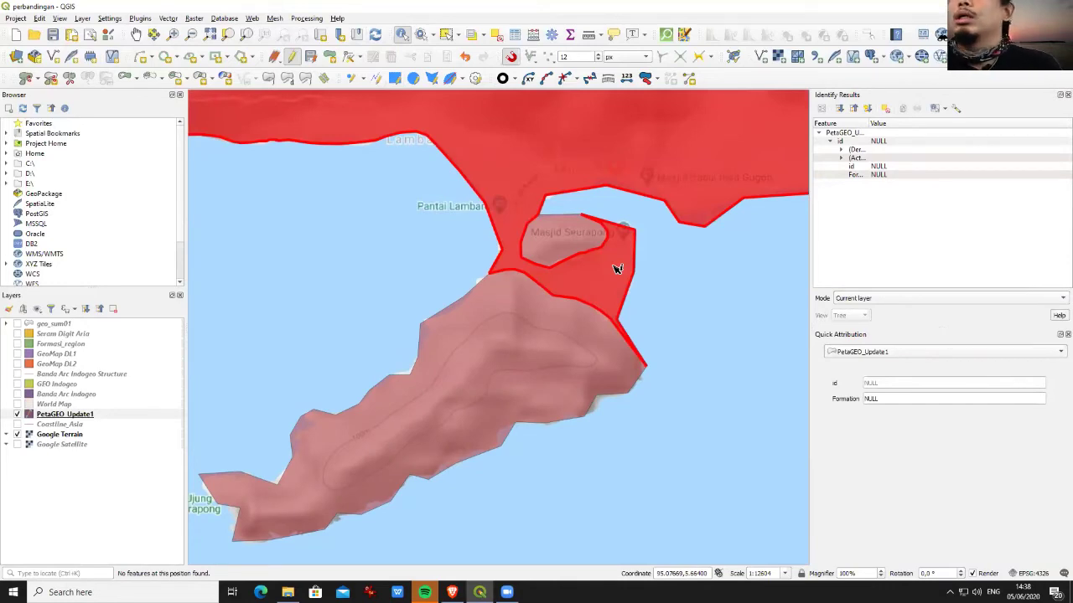
pyautogui.click(428, 223)
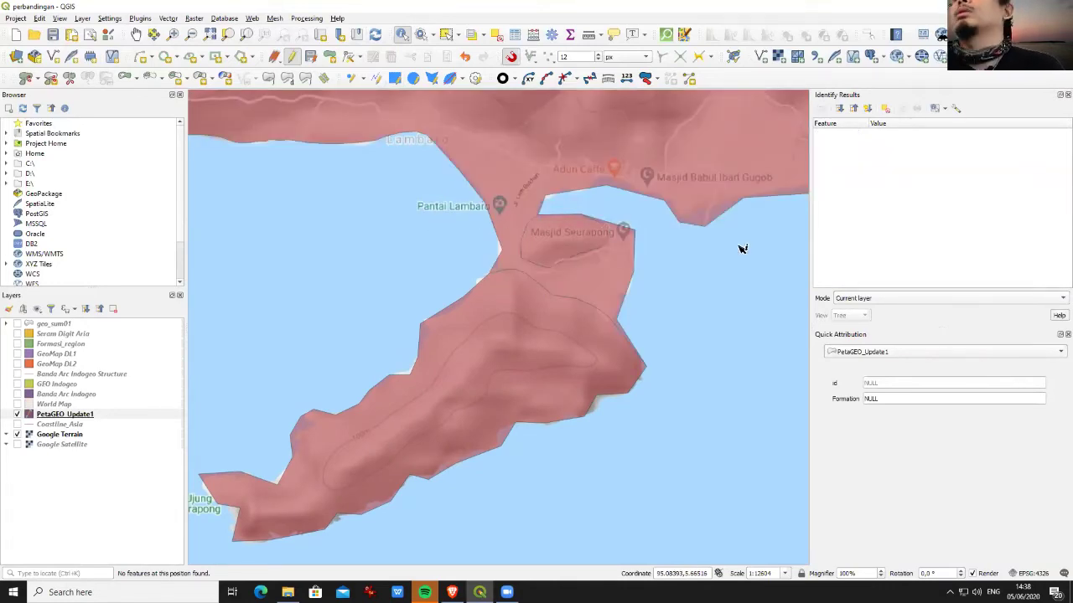
# - Overlay GeoMap DL2, identify its coastal polygon at Lambaro, then hide the layer and examine the Lambaro shoreline in PetaGEO_Update1
pyautogui.scroll(-1, 633, 255)
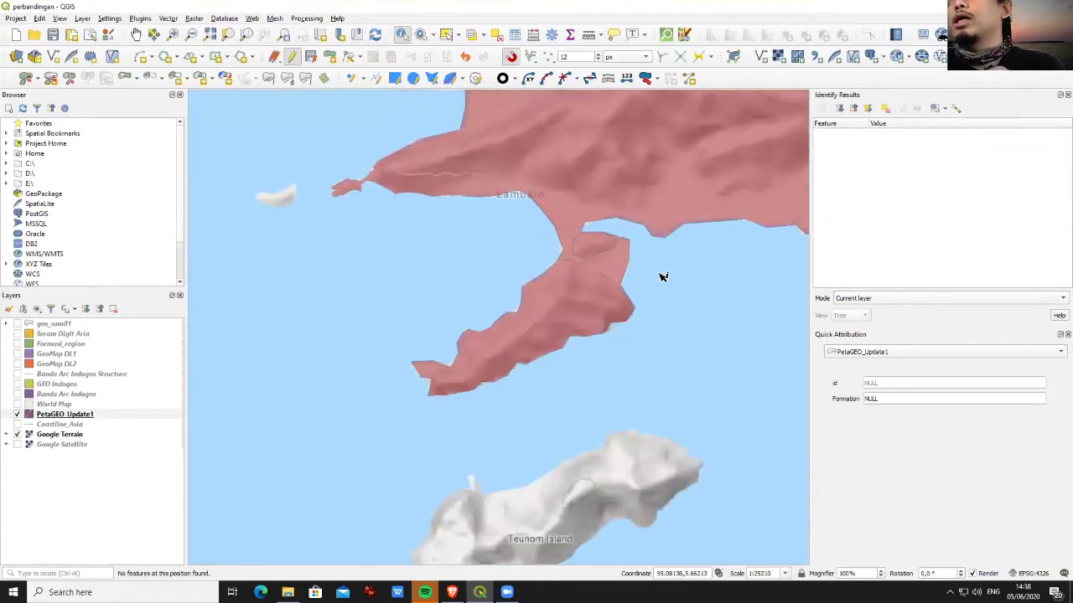
pyautogui.click(17, 364)
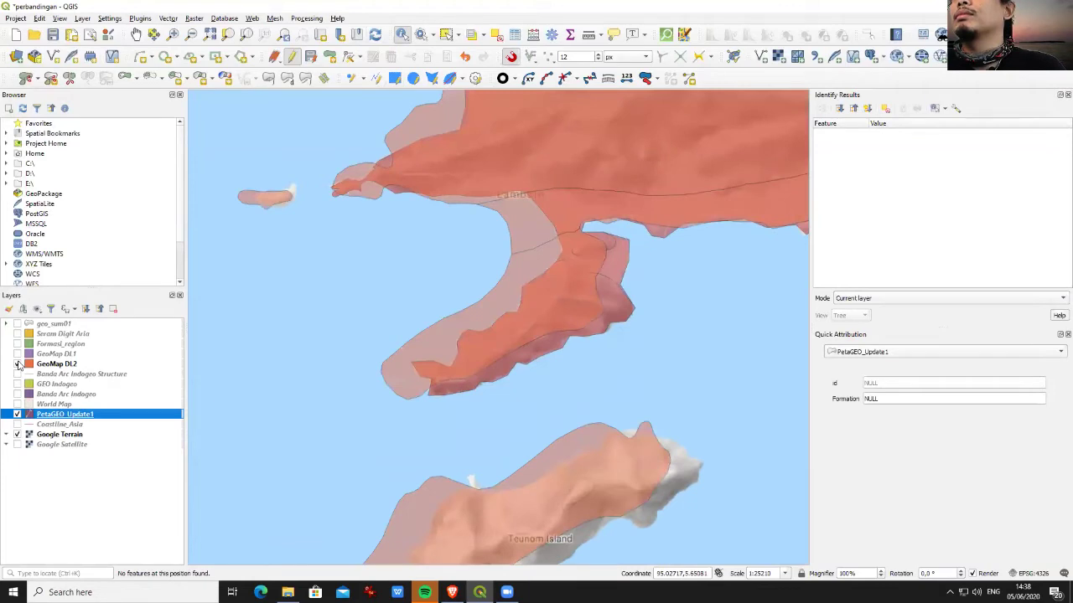
pyautogui.click(581, 212)
pyautogui.click(516, 230)
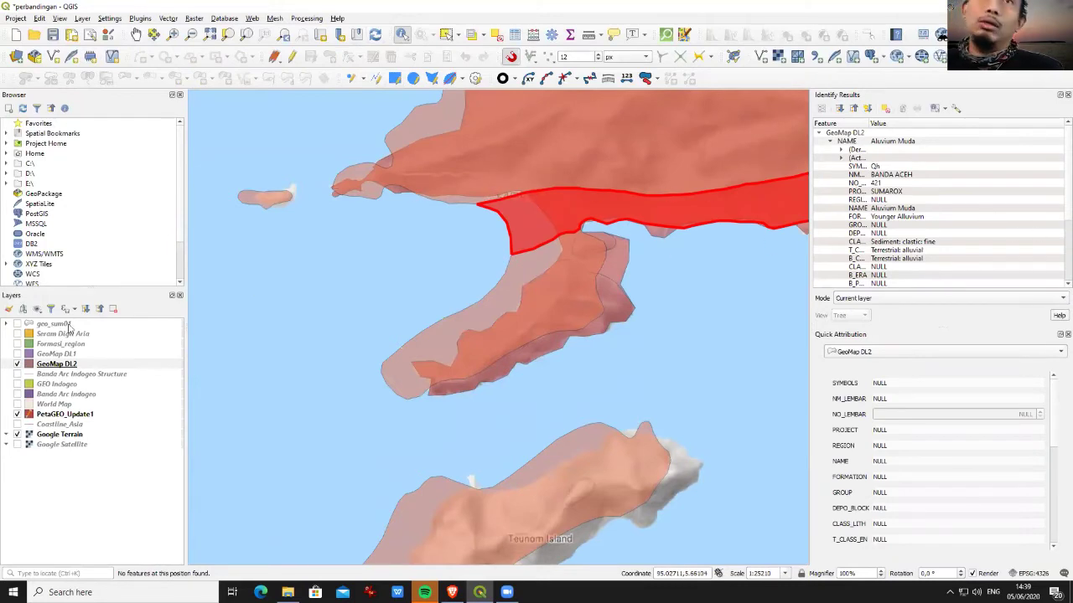
pyautogui.click(18, 365)
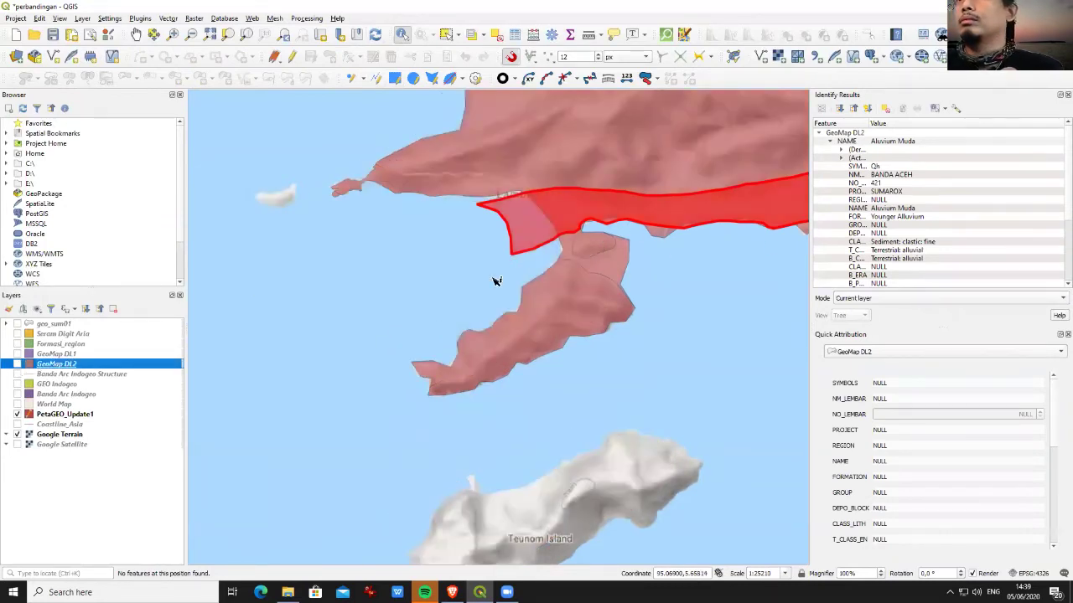
pyautogui.click(429, 265)
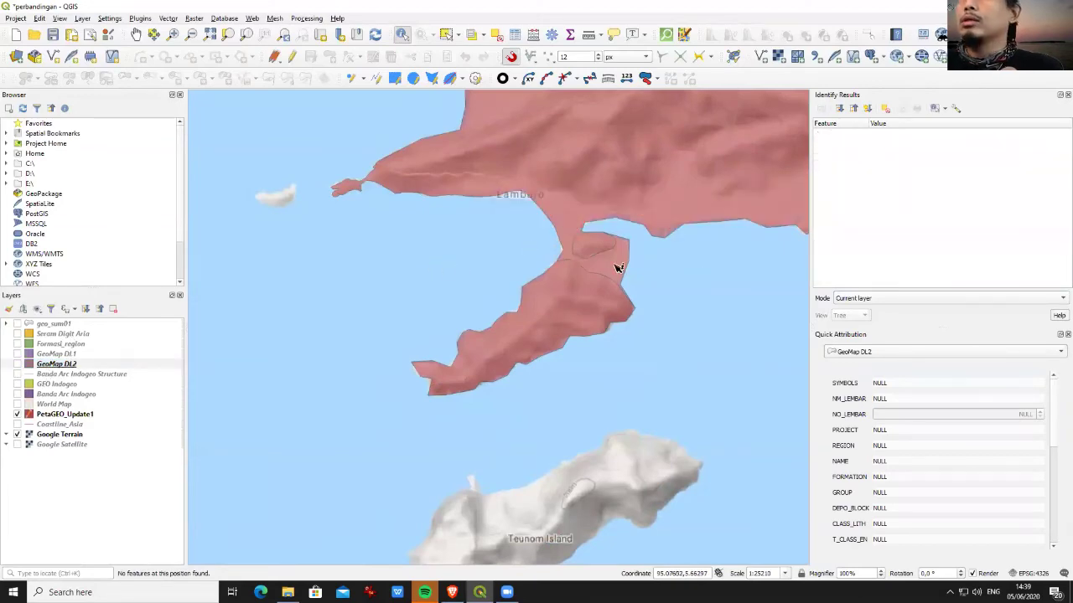
pyautogui.scroll(1, 534, 223)
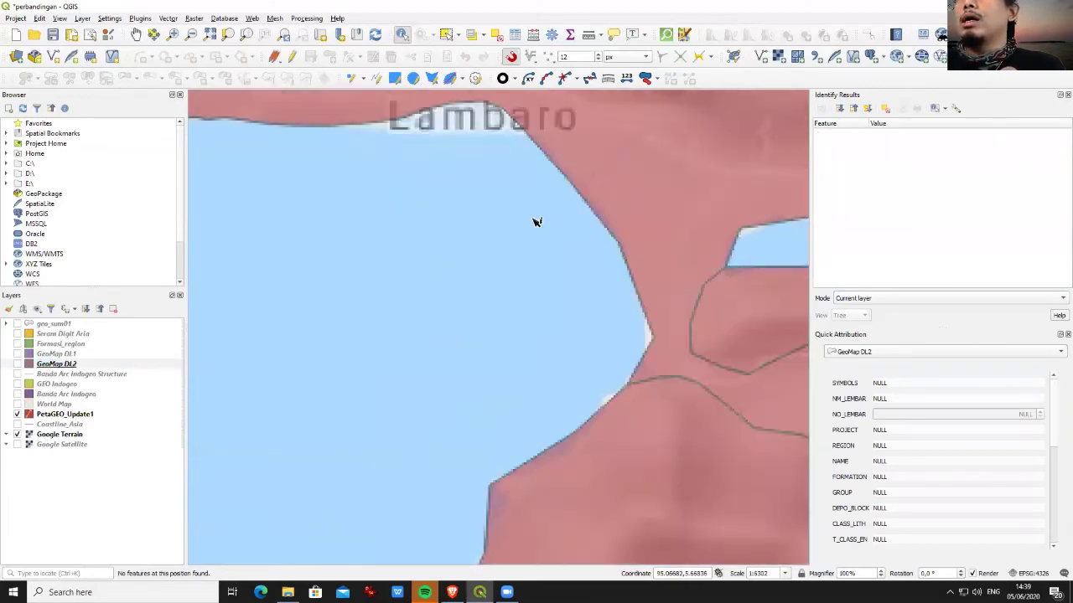
pyautogui.scroll(-1, 534, 223)
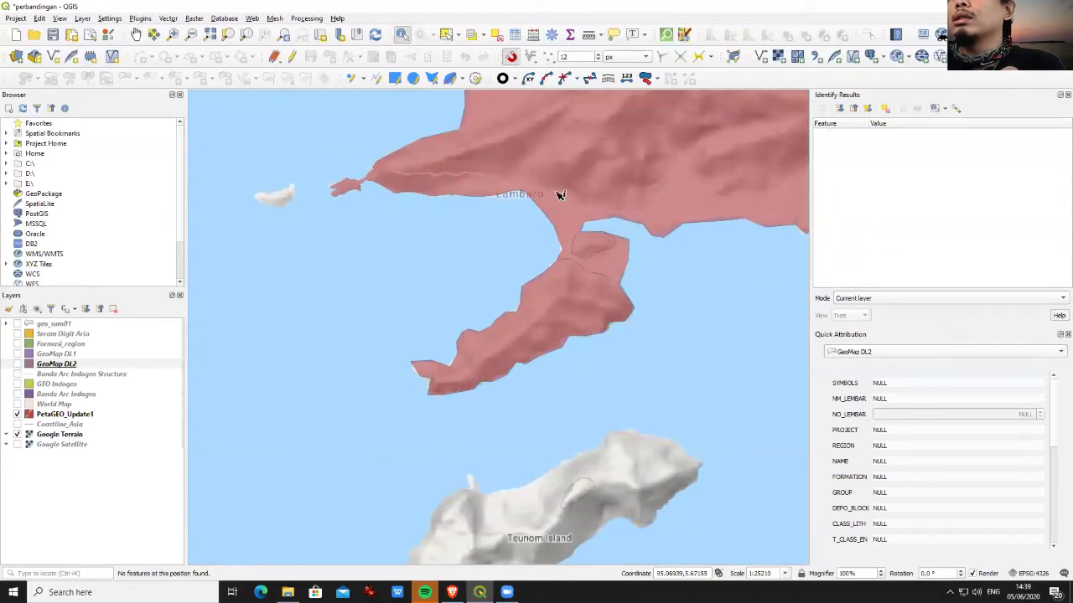
pyautogui.click(57, 415)
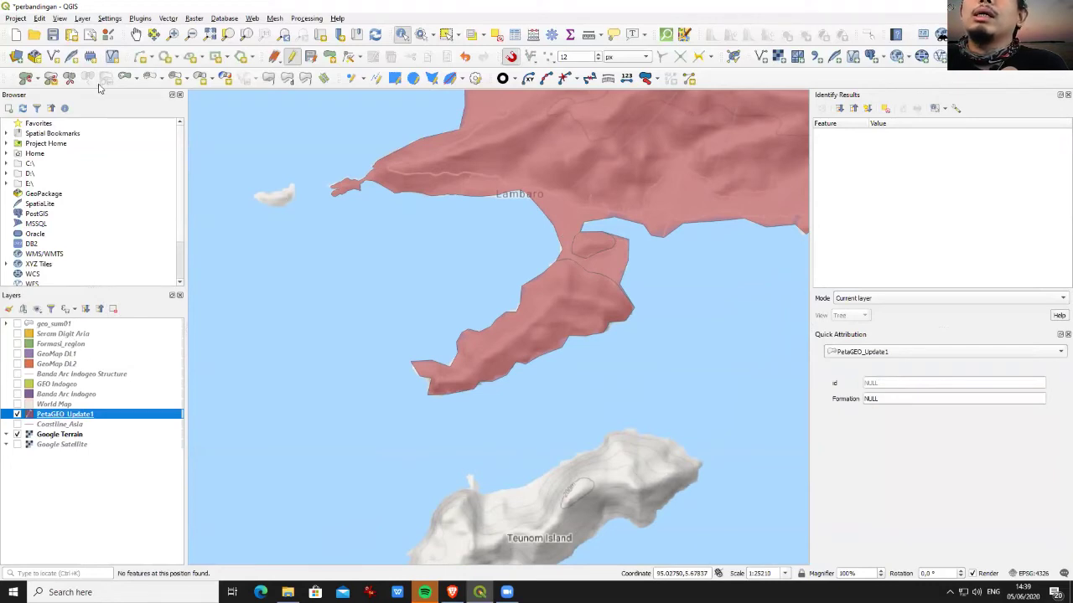
pyautogui.click(69, 78)
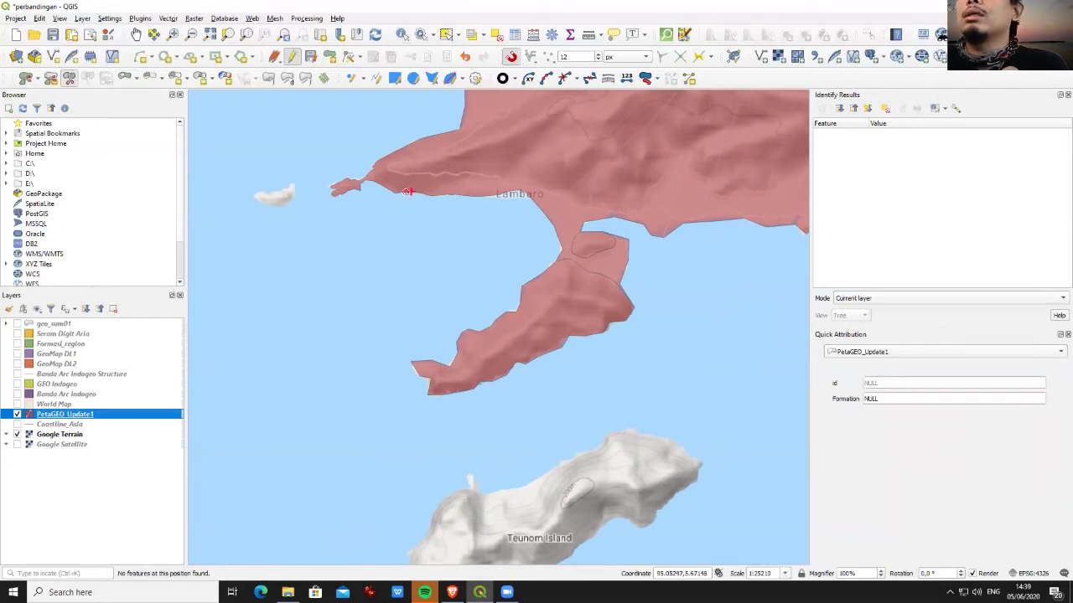
pyautogui.click(420, 192)
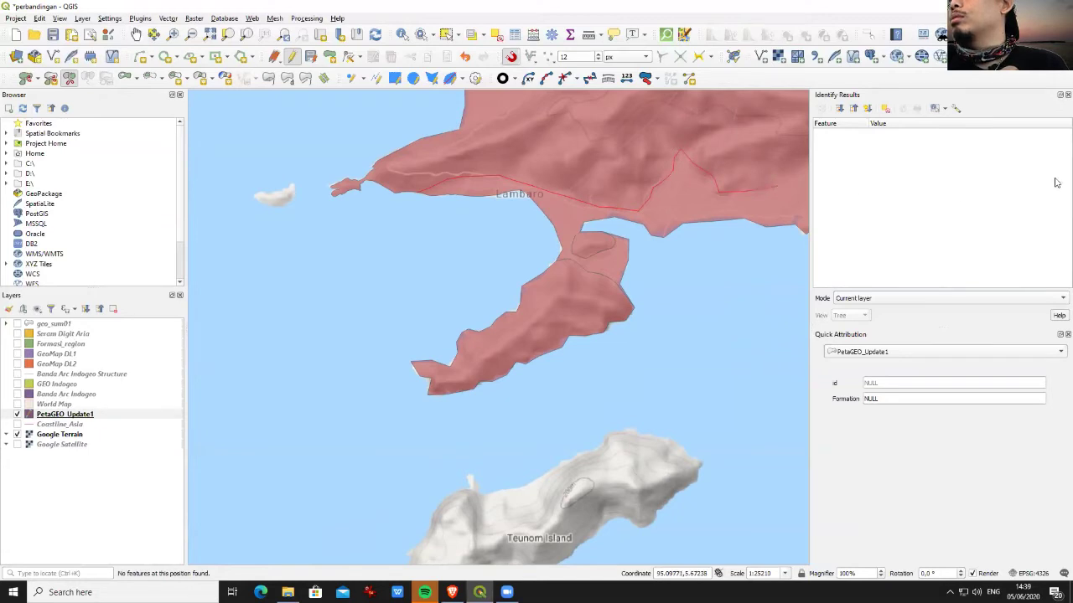
# - Close the Identify Results and Quick Attribution panels to widen the map for splitting the southern coast
pyautogui.click(136, 35)
pyautogui.moveTo(773, 293); pyautogui.dragTo(543, 352)
pyautogui.scroll(-1, 602, 307)
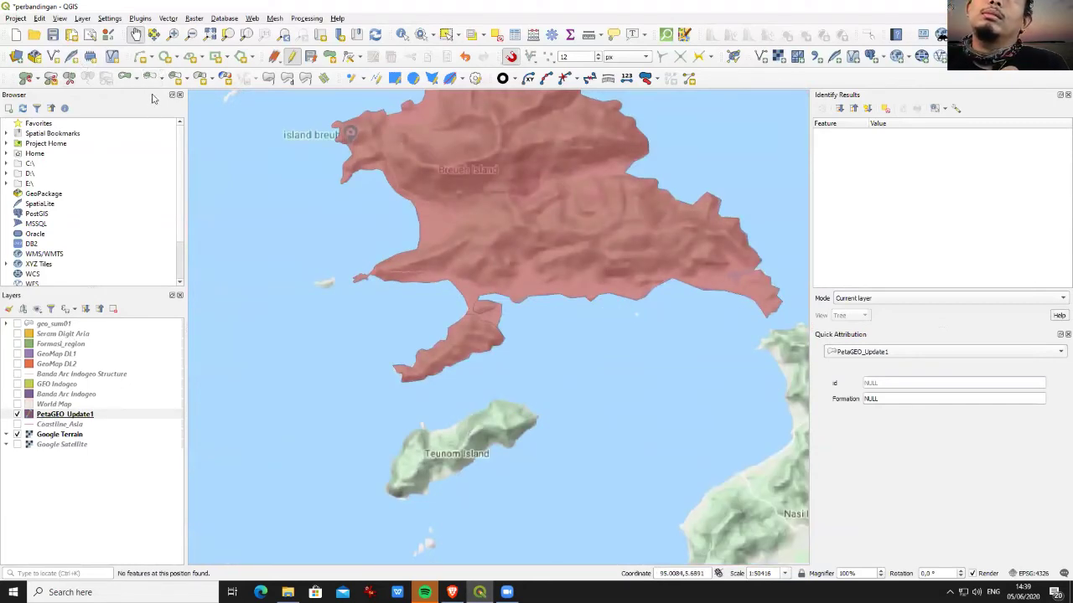
pyautogui.click(70, 78)
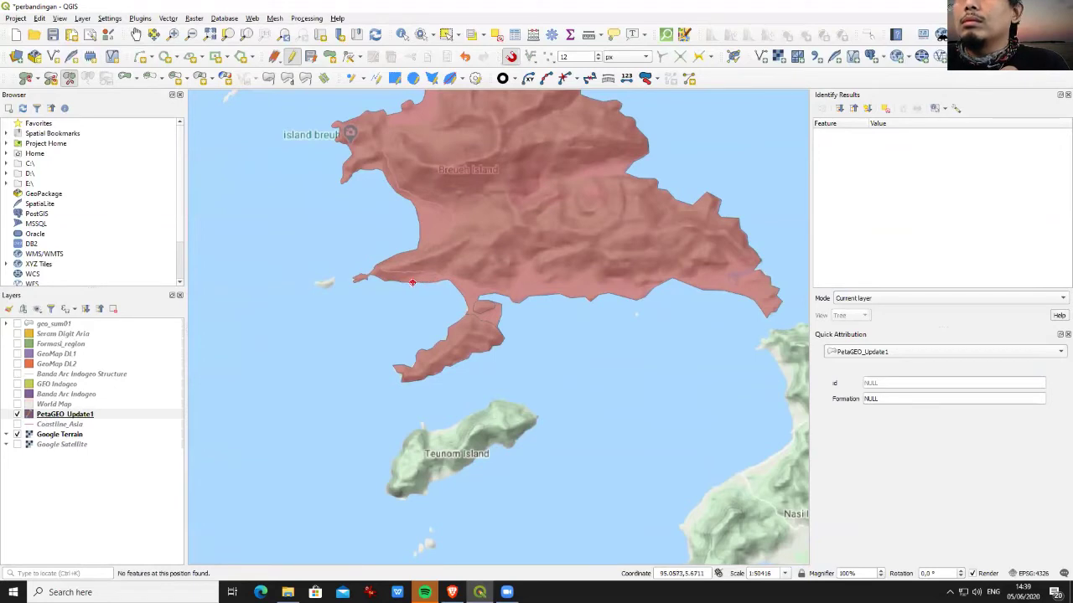
pyautogui.scroll(1, 482, 288)
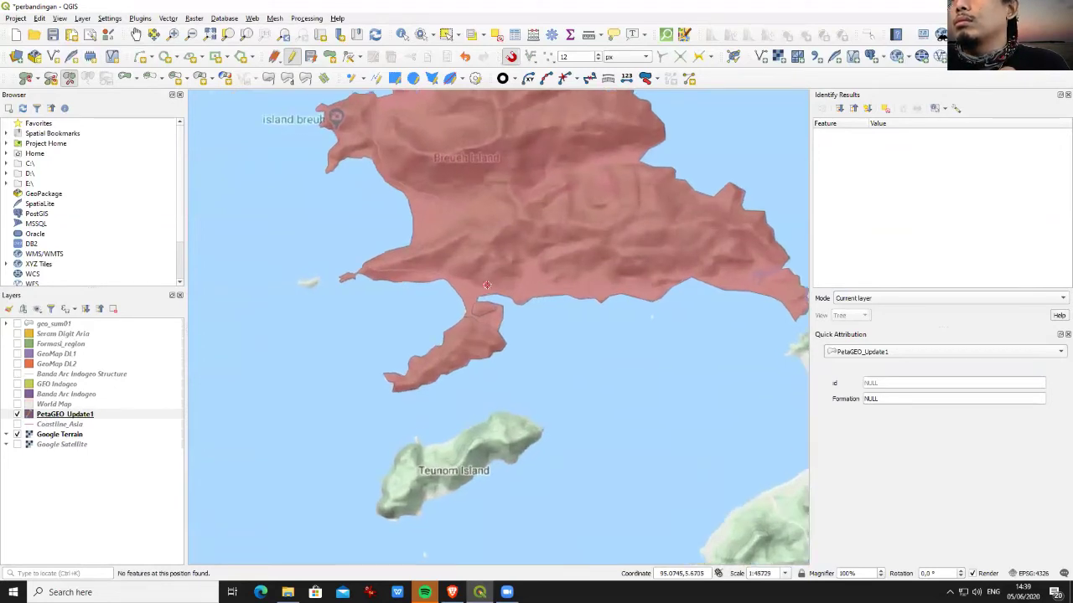
pyautogui.click(1068, 95)
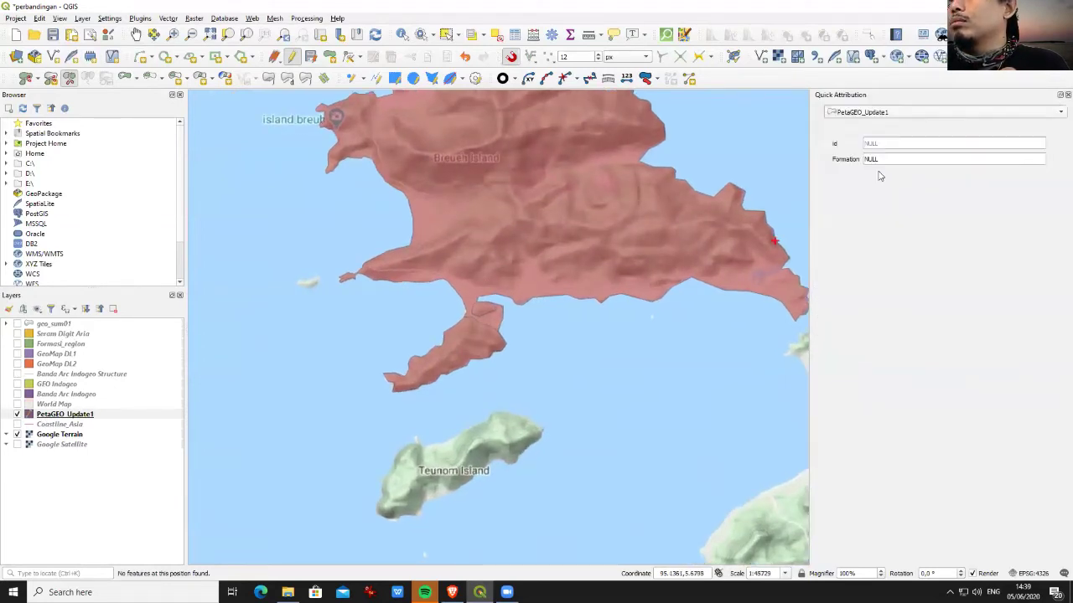
pyautogui.click(1068, 95)
pyautogui.scroll(1, 736, 312)
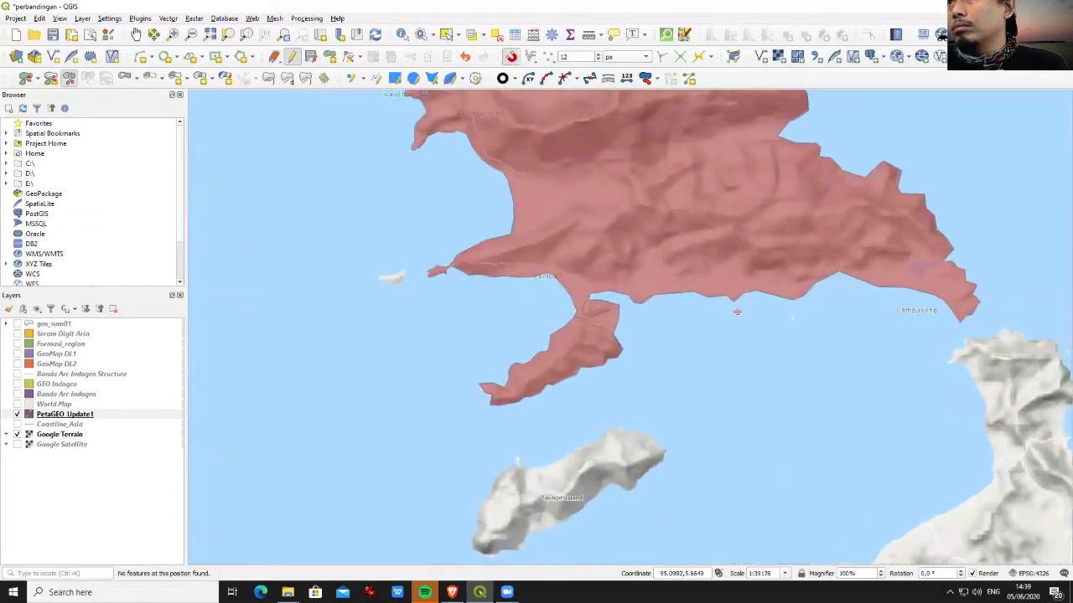
pyautogui.scroll(2, 736, 312)
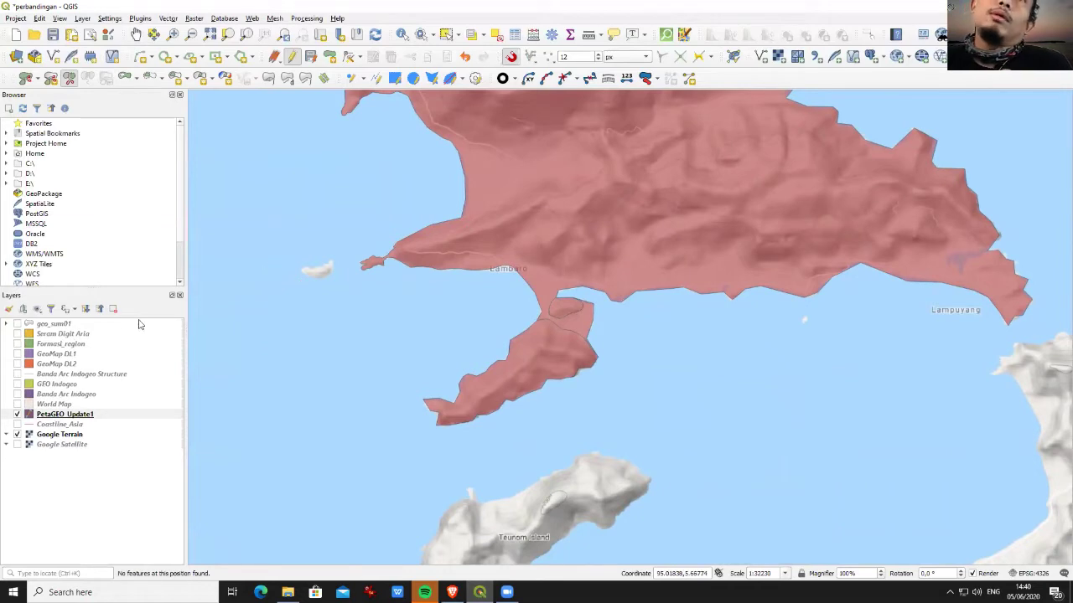
# - Split PetaGEO_Update1 along the foot of the hills from the Lambaro shore east to the coast before Lampuyang, separating the coastal lowland
pyautogui.click(59, 414)
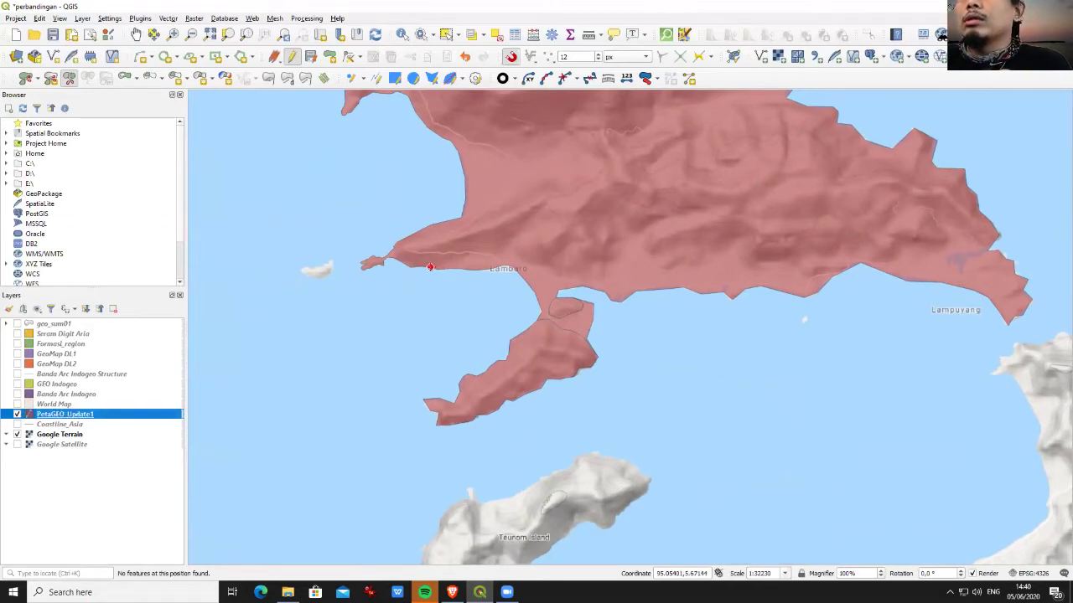
pyautogui.click(432, 268)
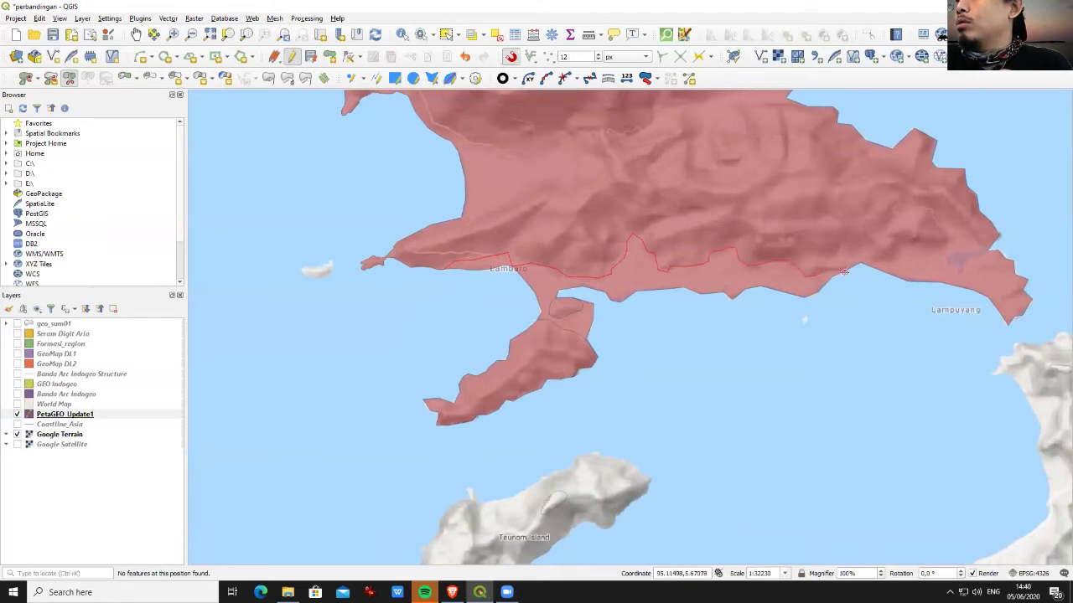
pyautogui.click(851, 270)
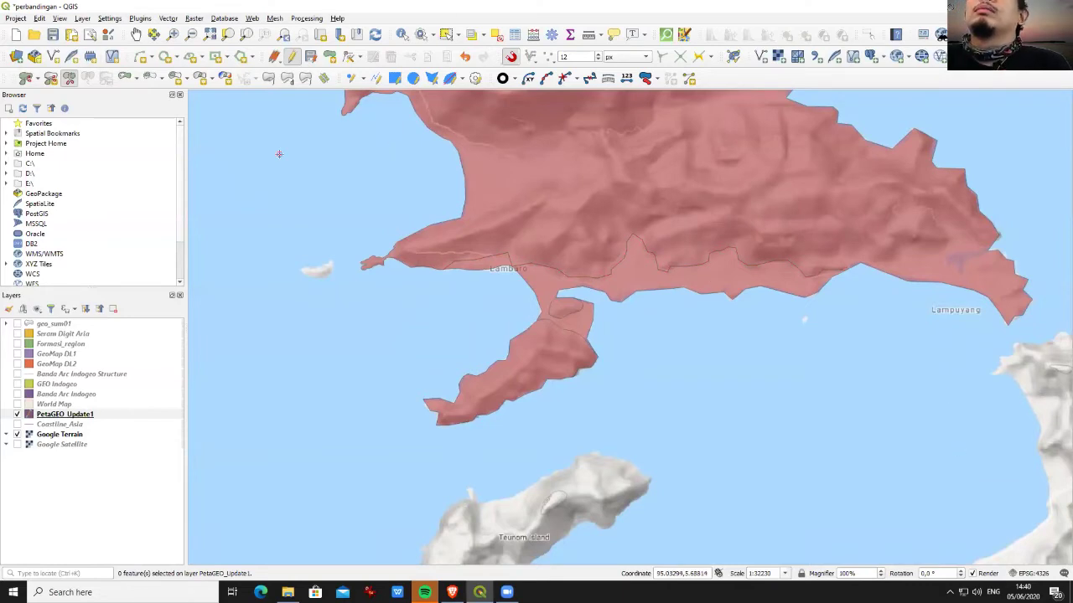
# - Check the split pieces near Lambaro by inspecting their vertices and identifying the mainland, the coastal strip and the small wedge
pyautogui.click(348, 56)
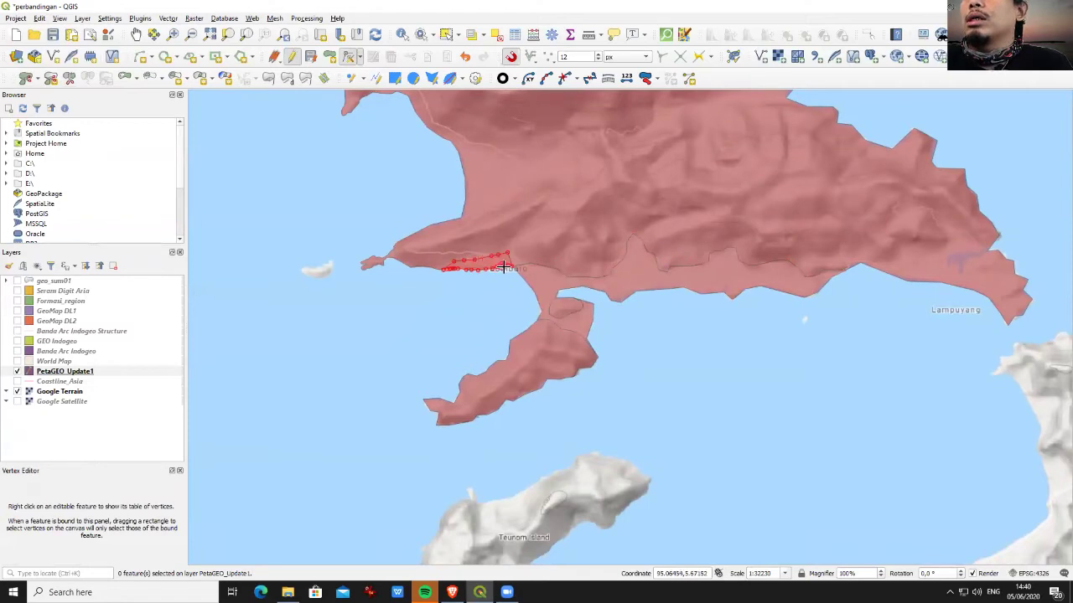
pyautogui.click(512, 266)
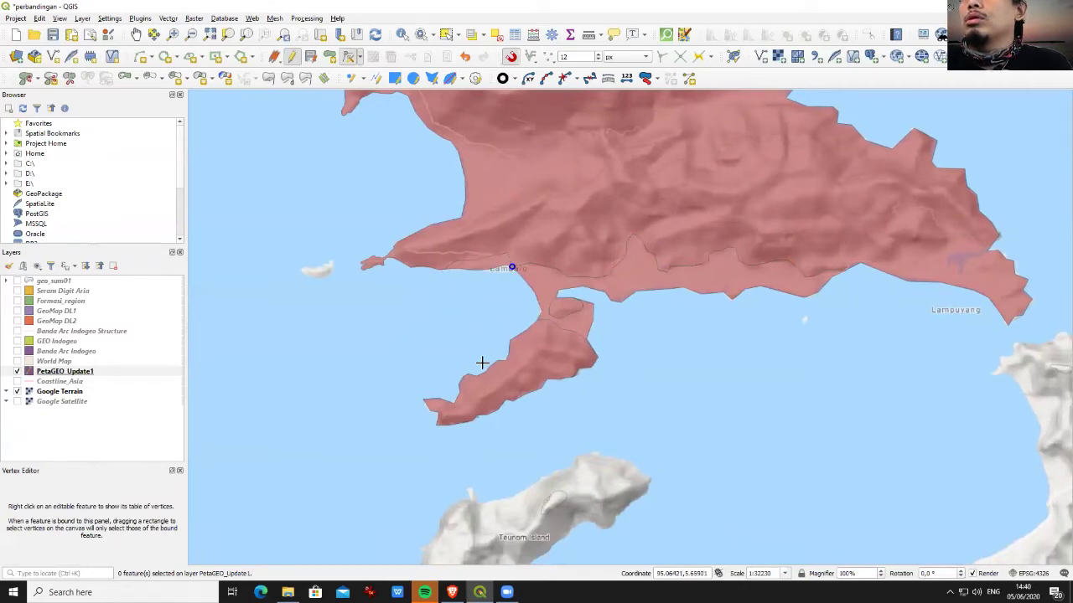
pyautogui.click(401, 33)
pyautogui.click(503, 265)
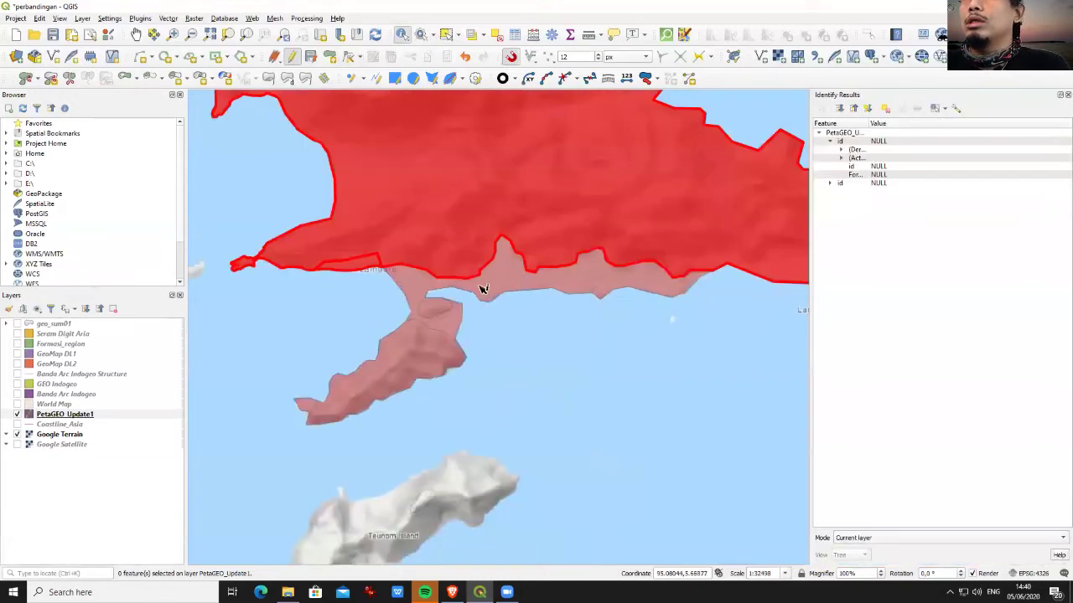
pyautogui.click(505, 281)
pyautogui.click(369, 267)
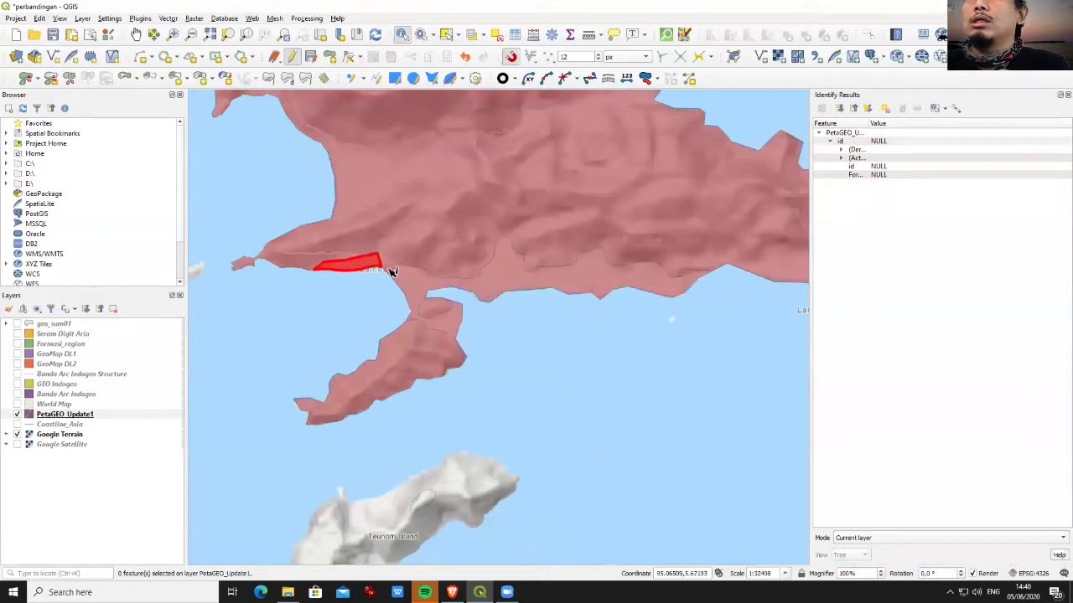
pyautogui.click(404, 279)
pyautogui.click(367, 266)
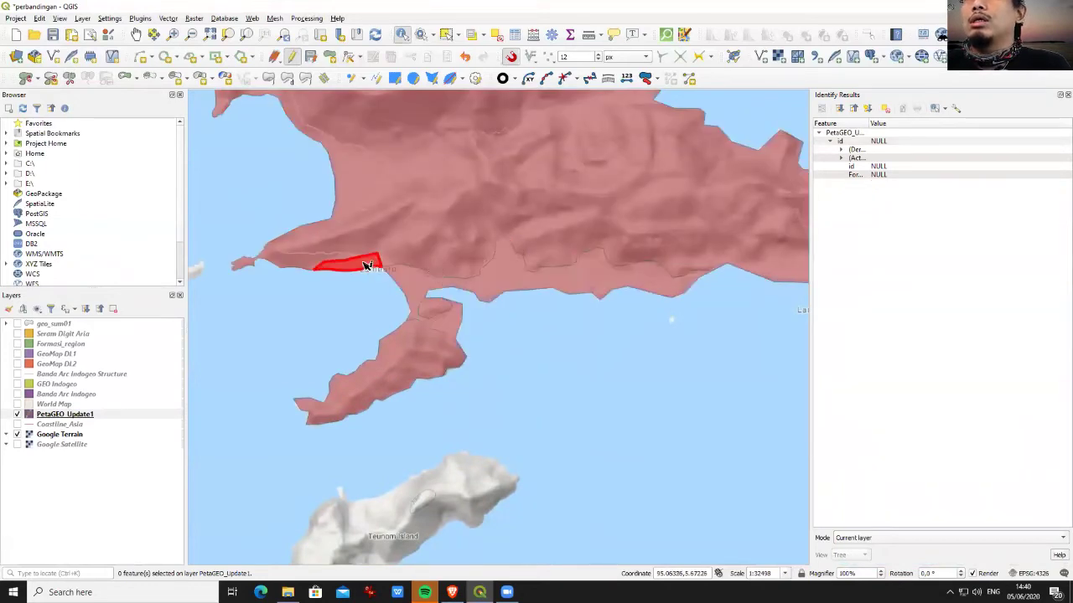
# - Set the Formation of the long coastal lowland polygon east of Lambaro to Qh
pyautogui.click(421, 277)
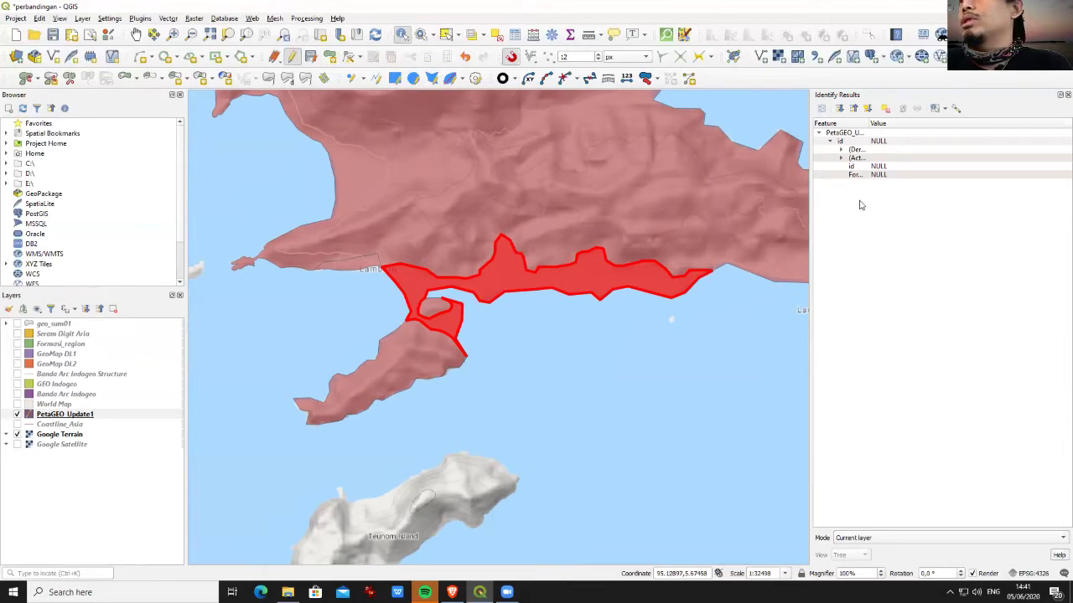
pyautogui.click(869, 160)
pyautogui.doubleClick(868, 162)
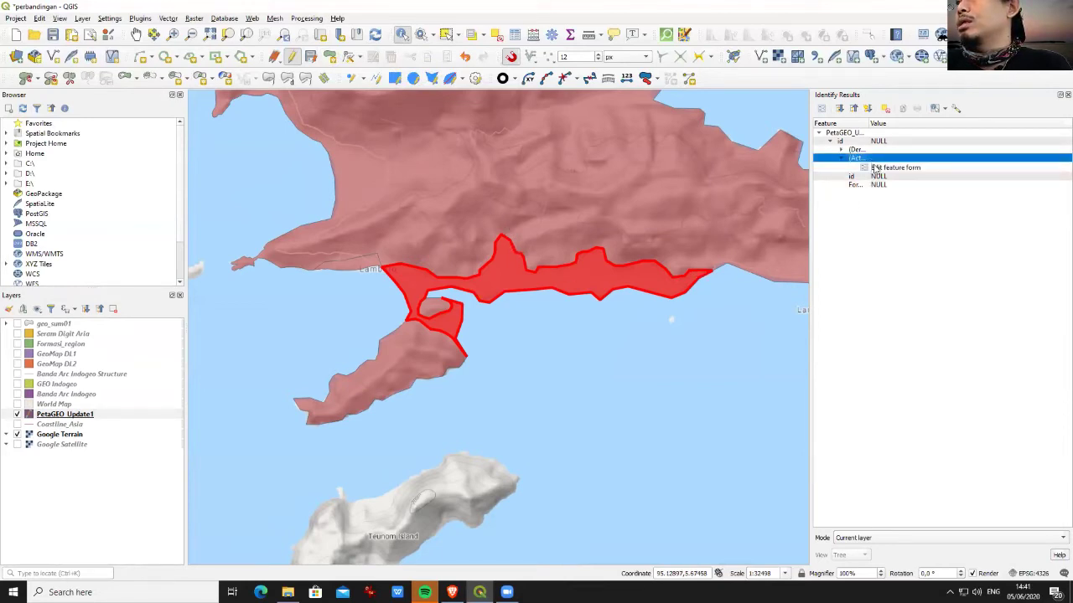
pyautogui.click(876, 167)
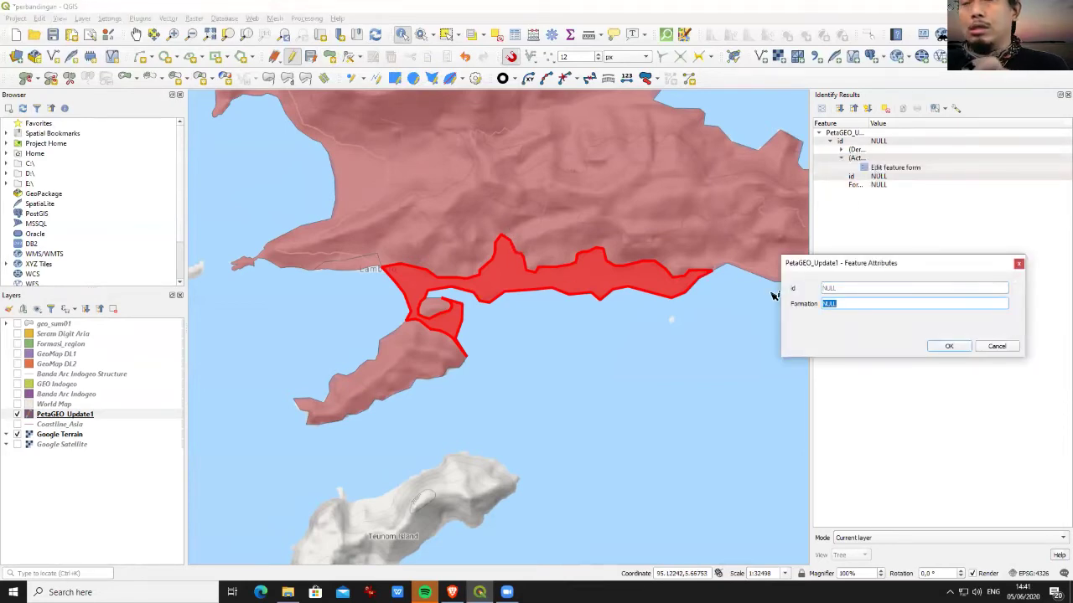
pyautogui.write('Qh')
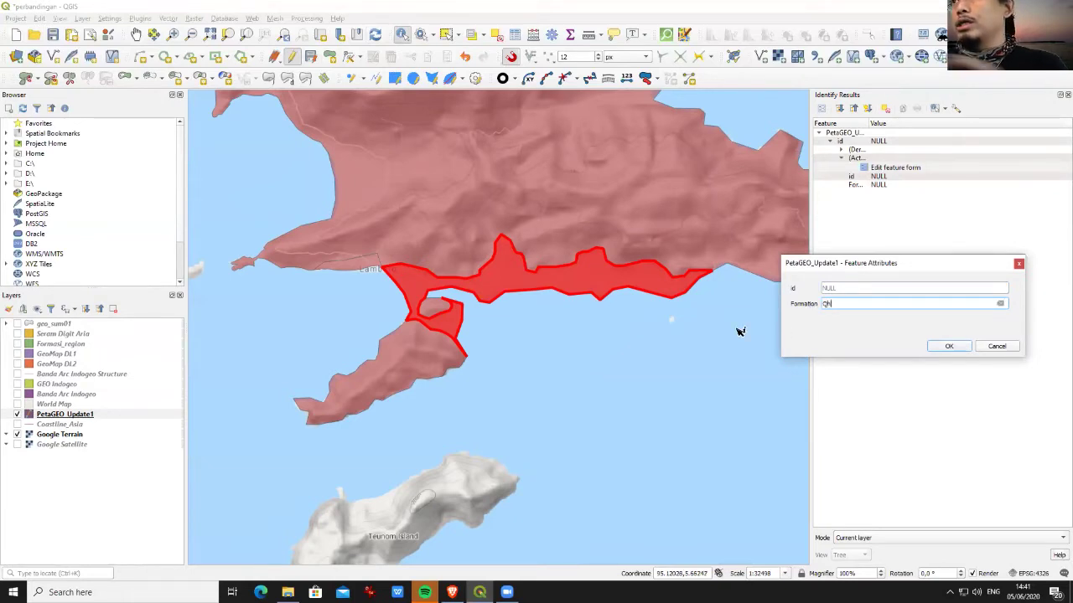
pyautogui.click(367, 266)
pyautogui.click(949, 345)
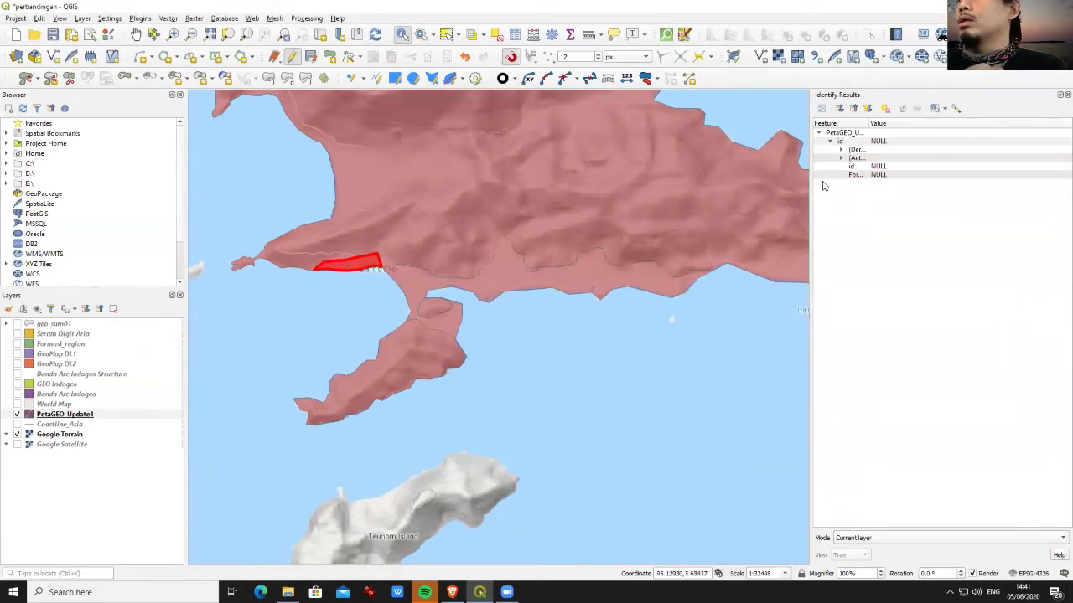
# - Set the Formation of the small coastal wedge west of Lambaro to Qh
pyautogui.click(856, 158)
pyautogui.doubleClick(858, 159)
pyautogui.click(875, 168)
pyautogui.click(843, 304)
pyautogui.write('Qh')
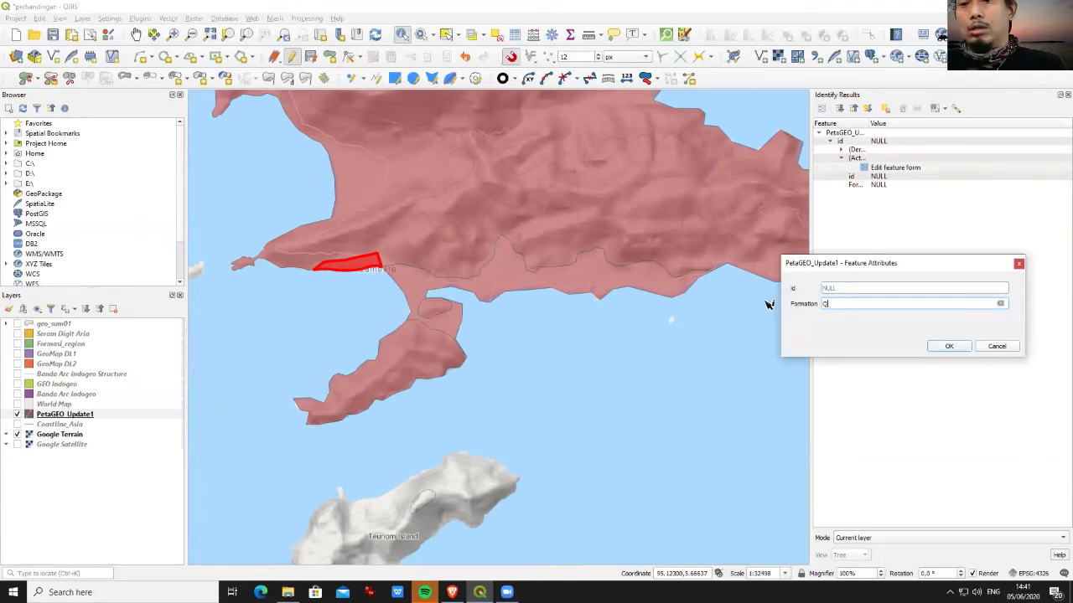
pyautogui.click(940, 349)
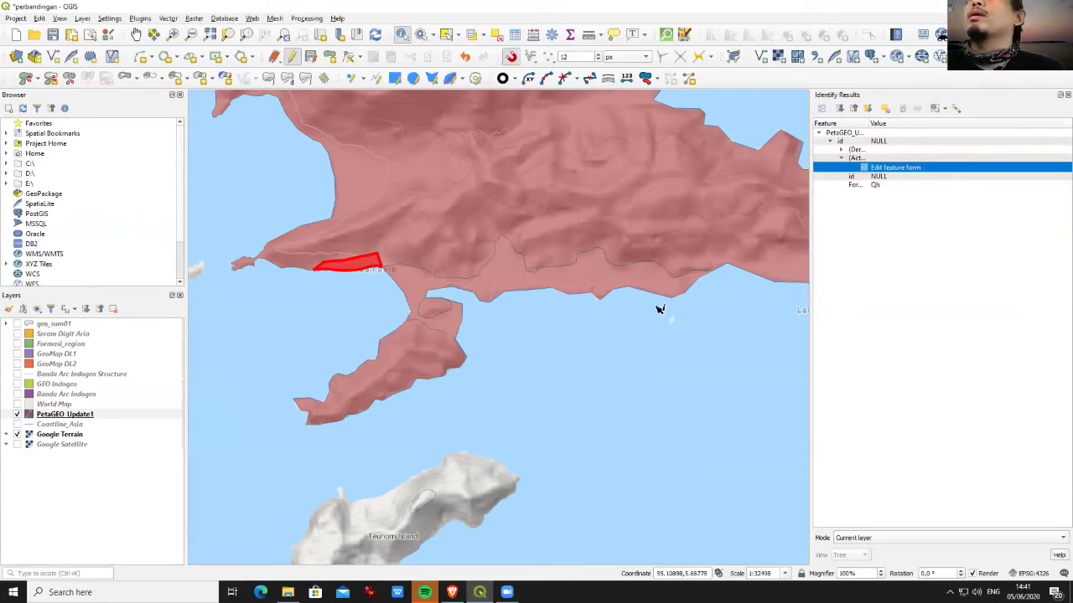
# - Identify the mainland, the coastal lowland, the wedge and the small hill to check their Formation values
pyautogui.click(651, 350)
pyautogui.click(519, 219)
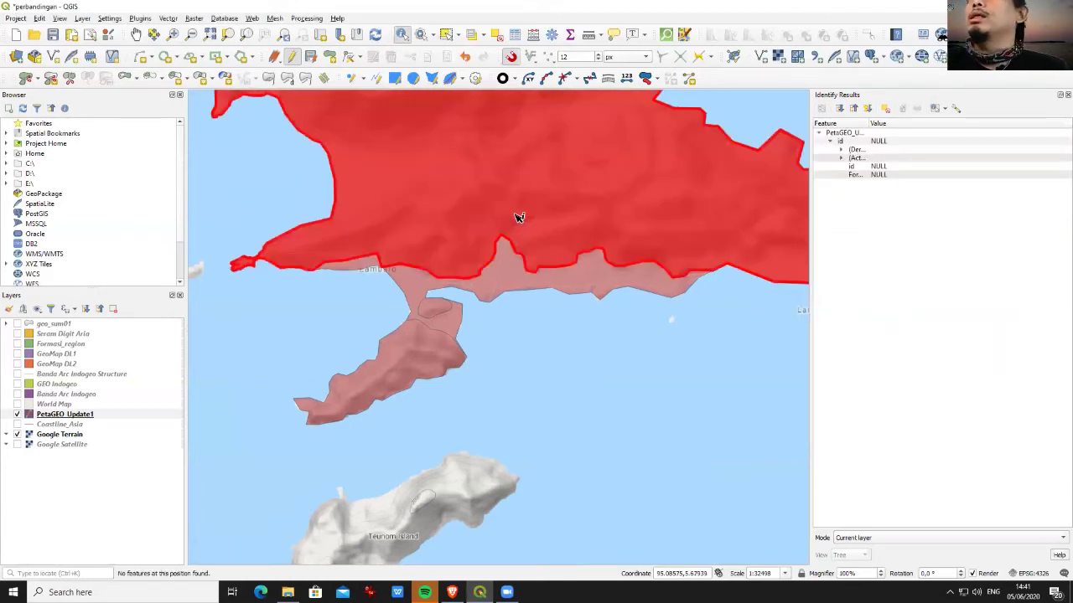
pyautogui.click(511, 276)
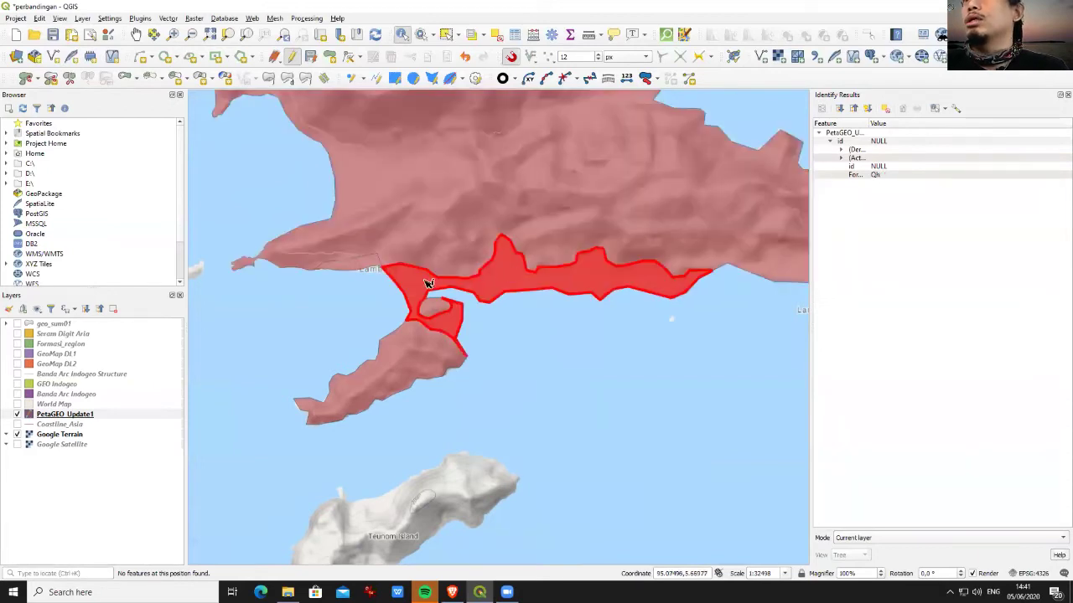
pyautogui.click(369, 266)
pyautogui.click(436, 308)
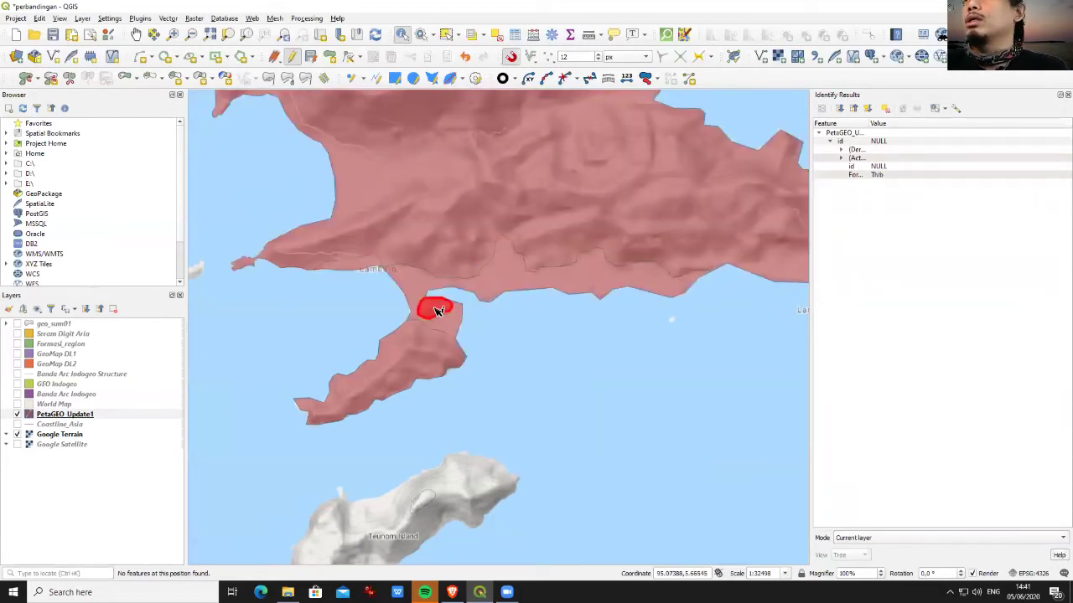
pyautogui.click(457, 325)
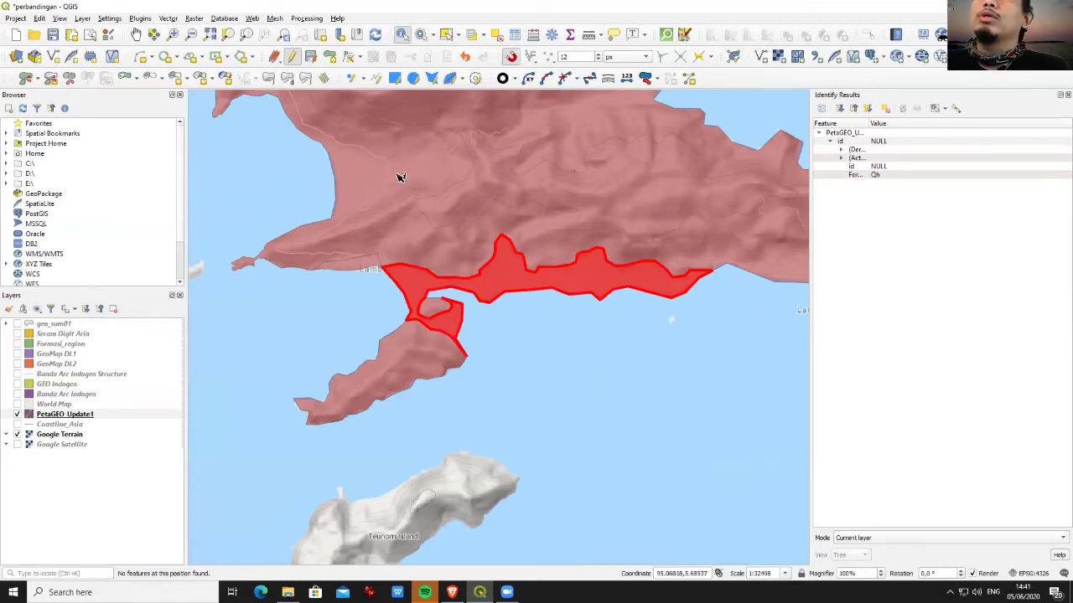
# - Split off the lowland behind the west-coast bay north of Lambaro, following the foot of the surrounding hills from shore to shore
pyautogui.click(136, 35)
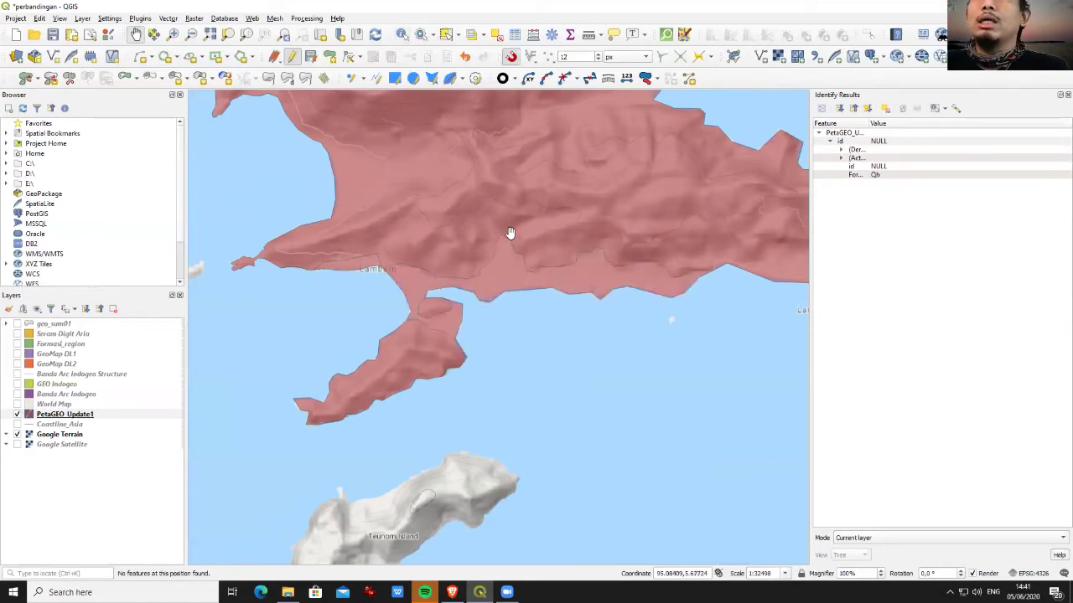
pyautogui.moveTo(420, 222); pyautogui.dragTo(453, 306)
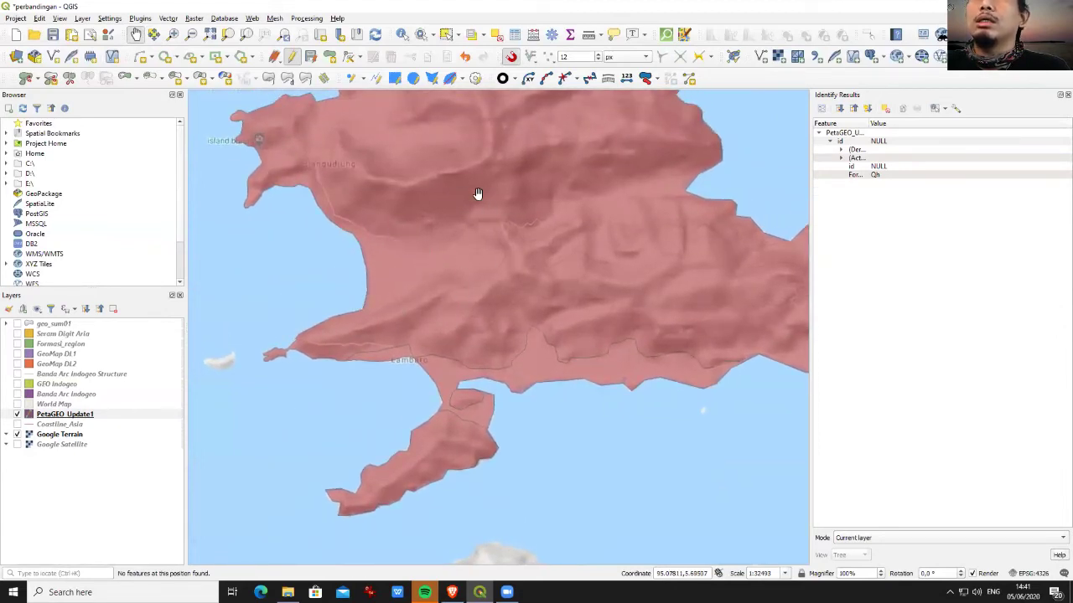
pyautogui.click(69, 78)
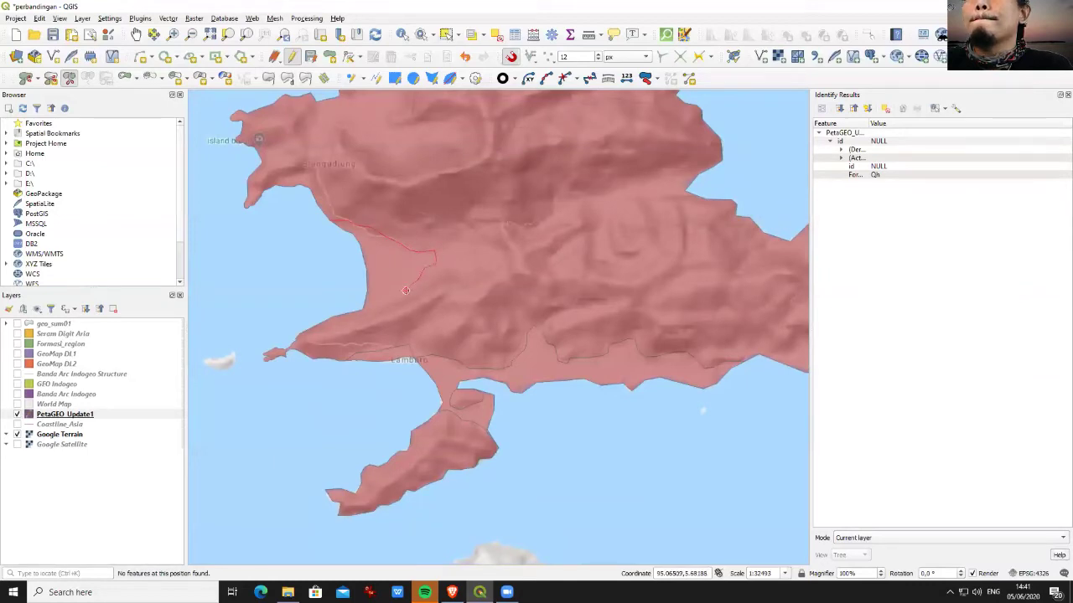
pyautogui.rightClick(363, 311)
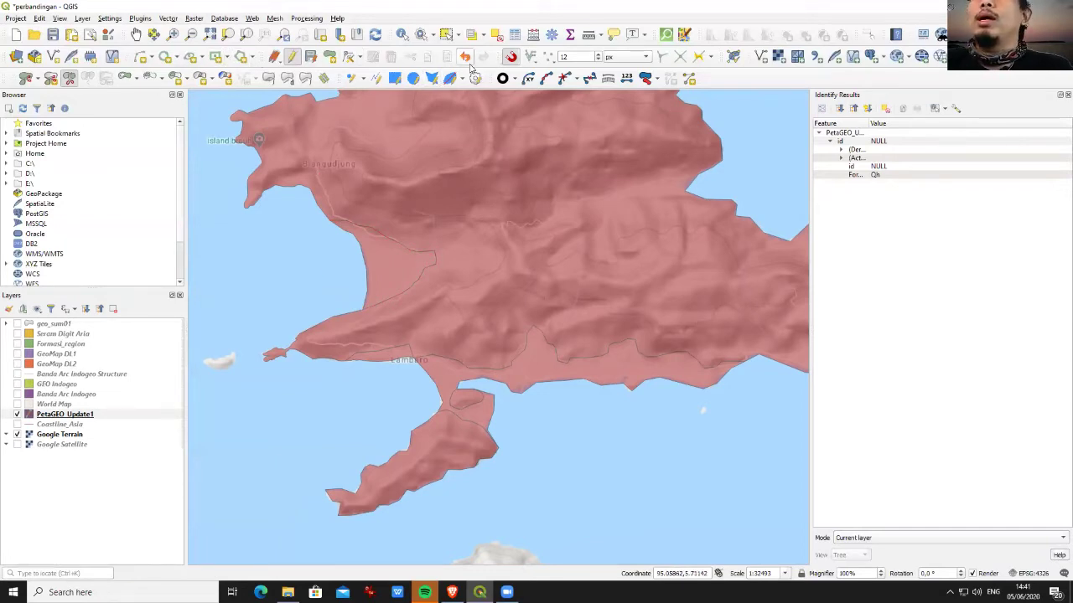
# - Set the Formation of the lowland polygon behind the west-coast bay north of Lambaro to Qh
pyautogui.click(402, 35)
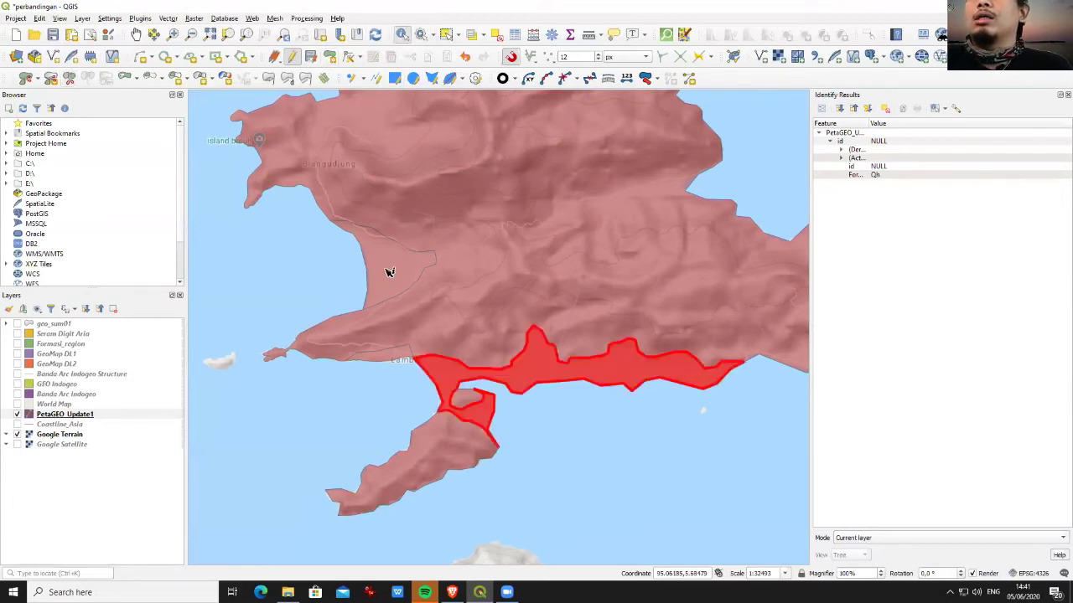
pyautogui.click(384, 269)
pyautogui.click(872, 157)
pyautogui.doubleClick(872, 157)
pyautogui.click(877, 169)
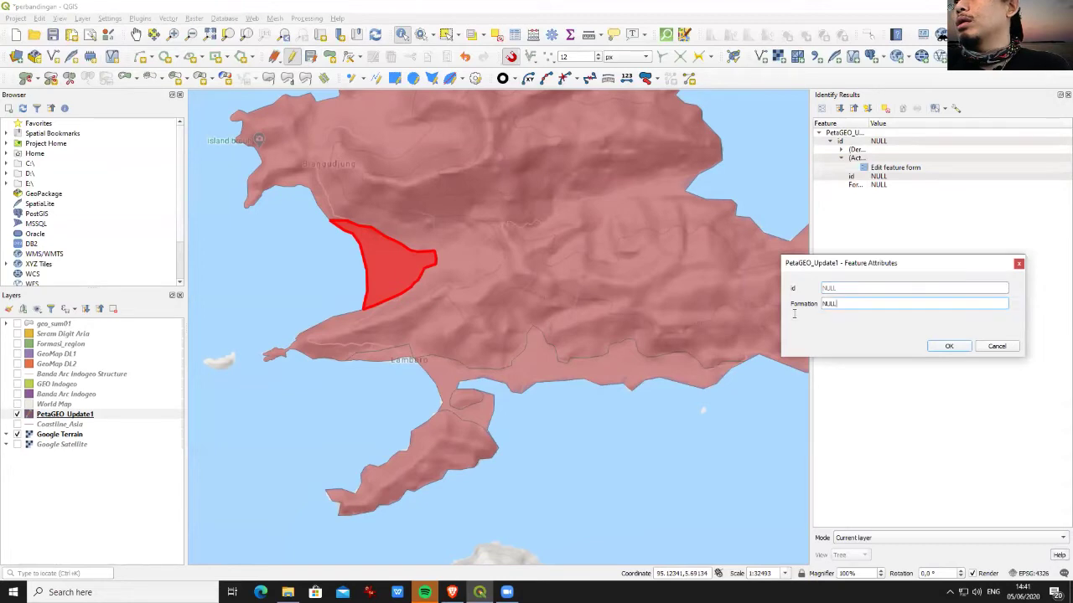
pyautogui.write('Qg')
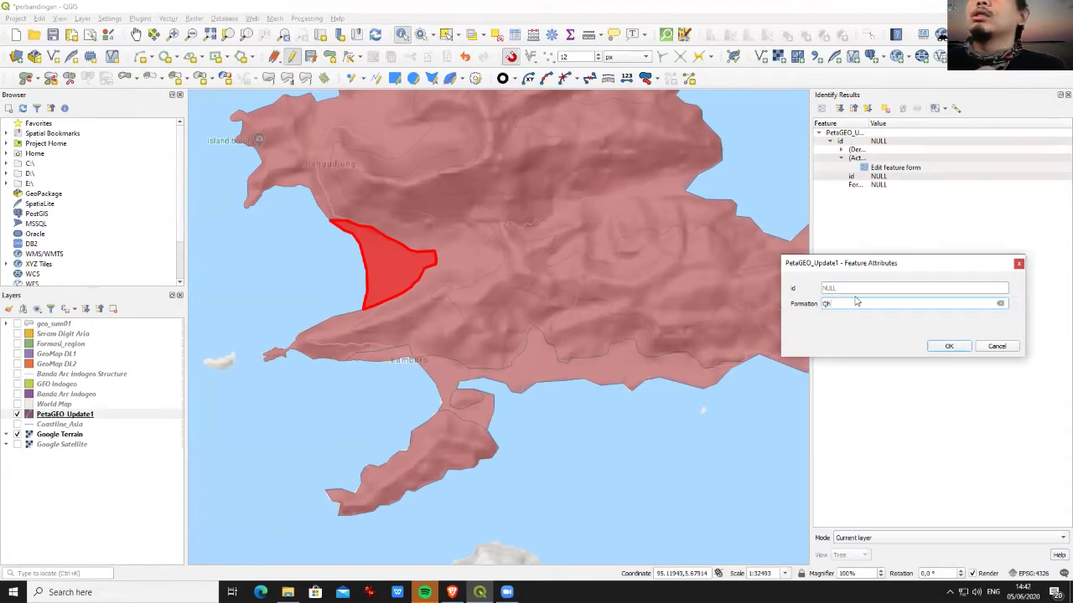
pyautogui.click(948, 347)
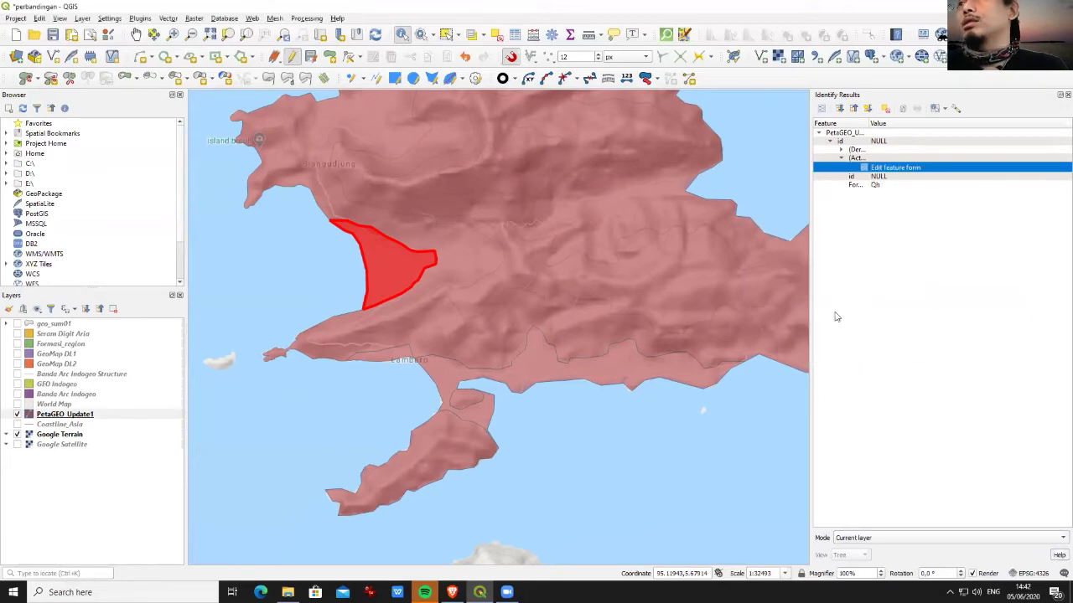
# - Split off the narrow lowland valley at the east-coast inlet northeast of Lambaro, following the foot of the hills from shore to shore
pyautogui.click(136, 35)
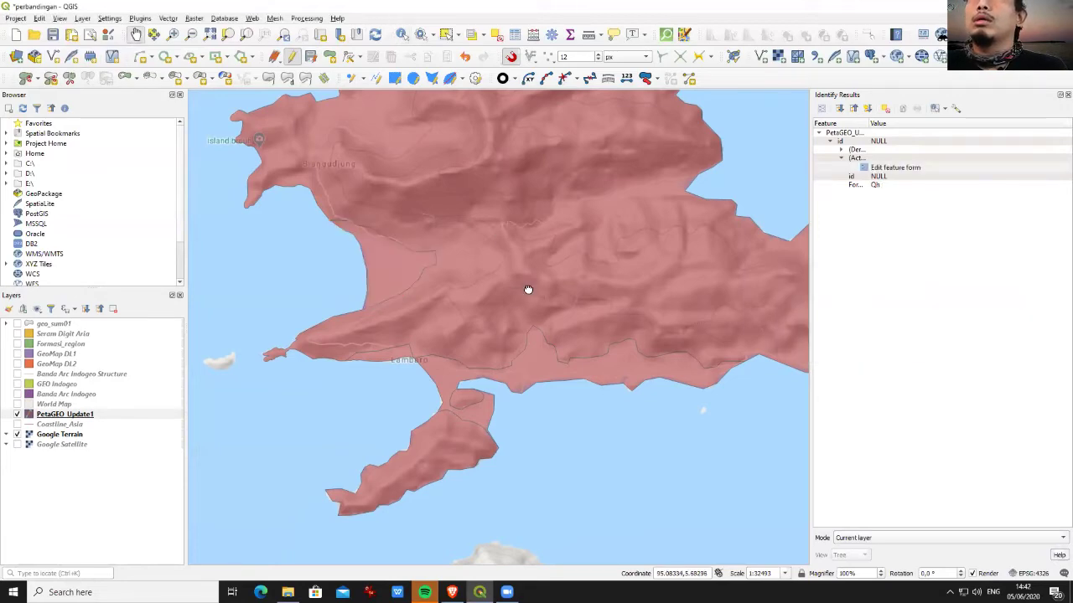
pyautogui.moveTo(527, 290); pyautogui.dragTo(490, 515)
pyautogui.moveTo(617, 364); pyautogui.dragTo(364, 335)
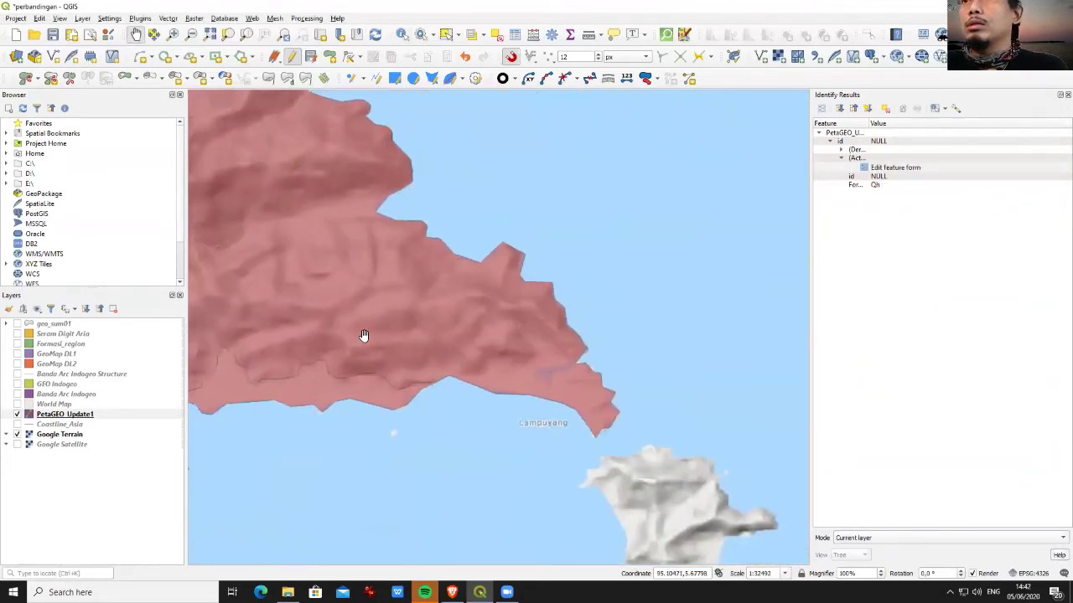
pyautogui.moveTo(256, 253); pyautogui.dragTo(584, 481)
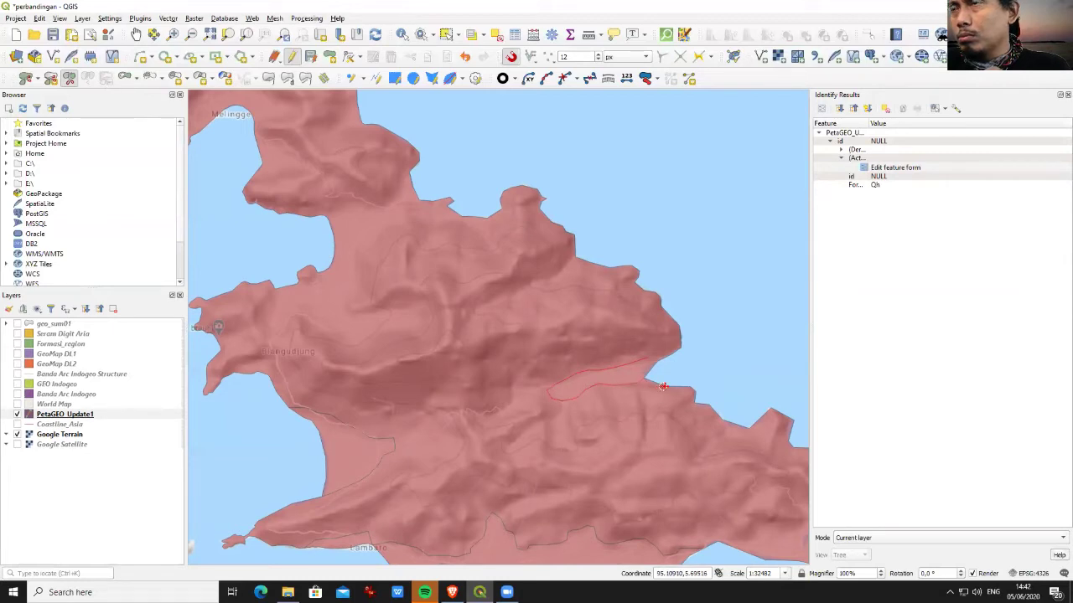
pyautogui.rightClick(645, 378)
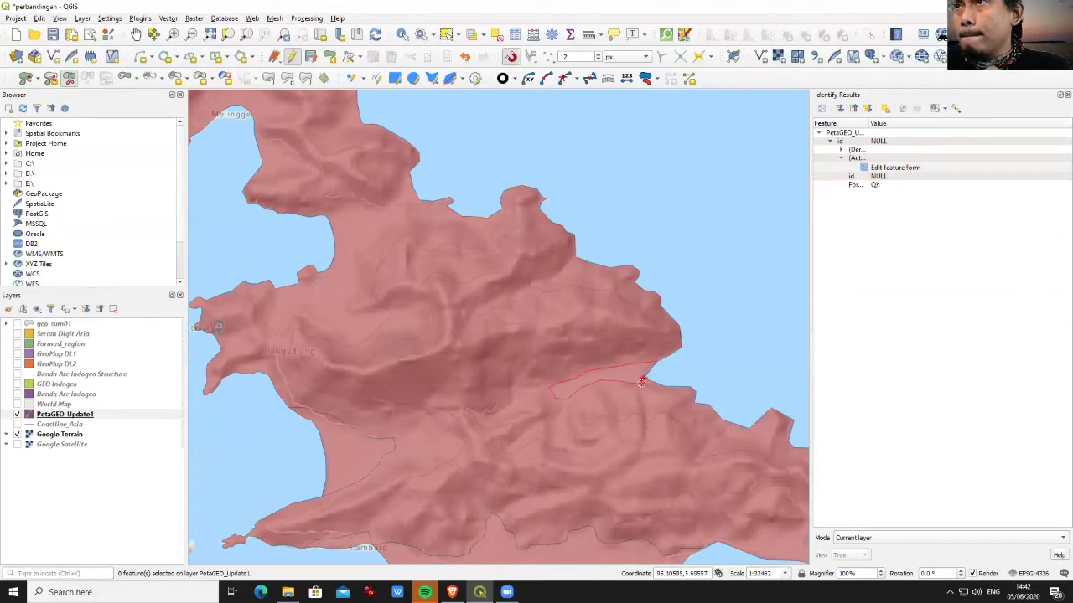
pyautogui.rightClick(643, 378)
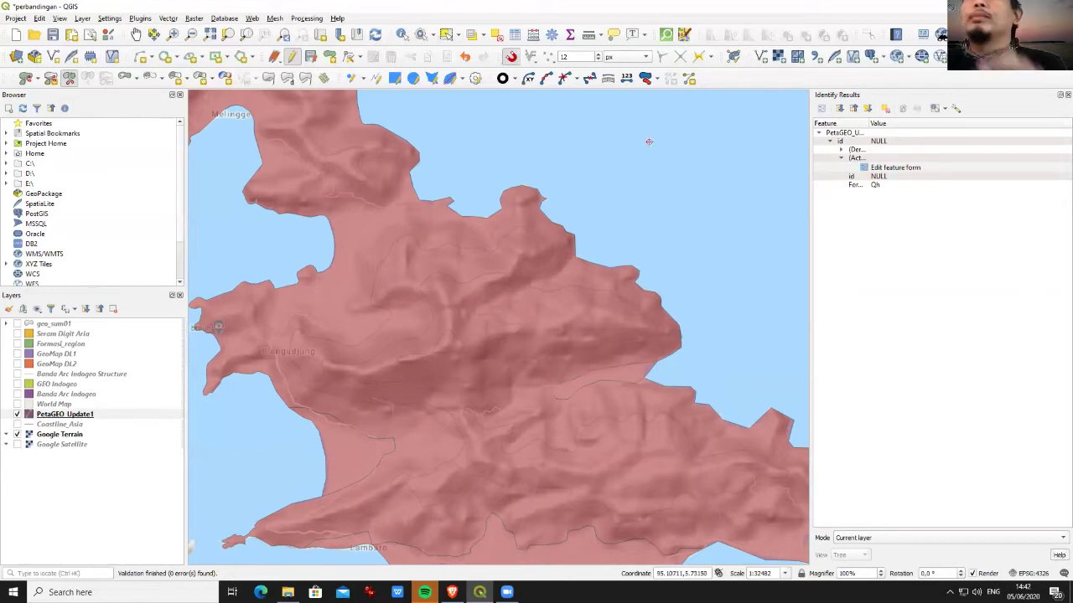
# - Set the Formation of the narrow east-coast valley polygon to Qh
pyautogui.click(402, 34)
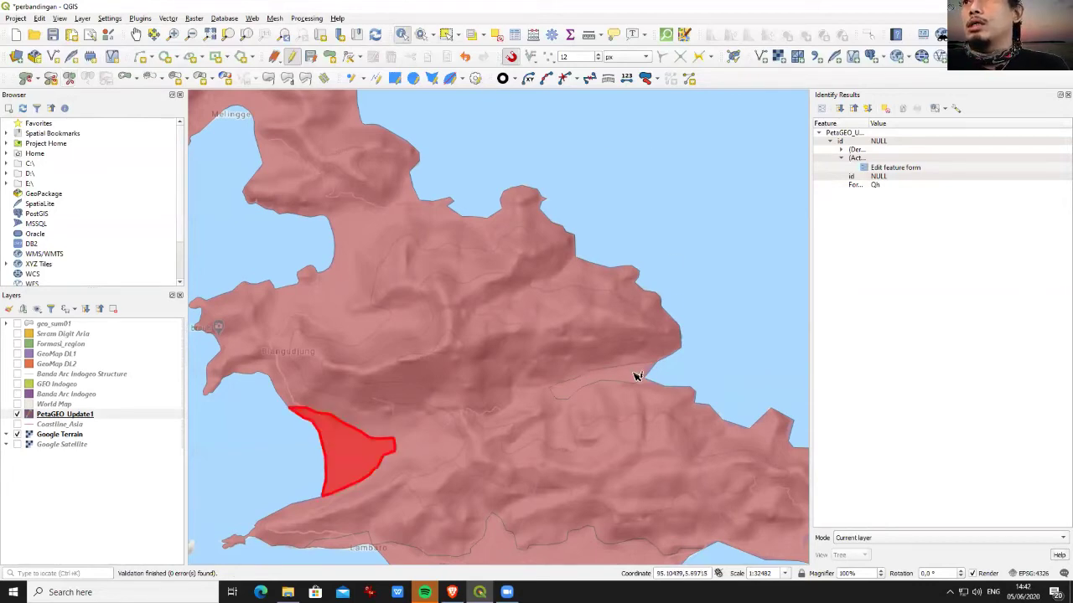
pyautogui.click(636, 375)
pyautogui.doubleClick(876, 158)
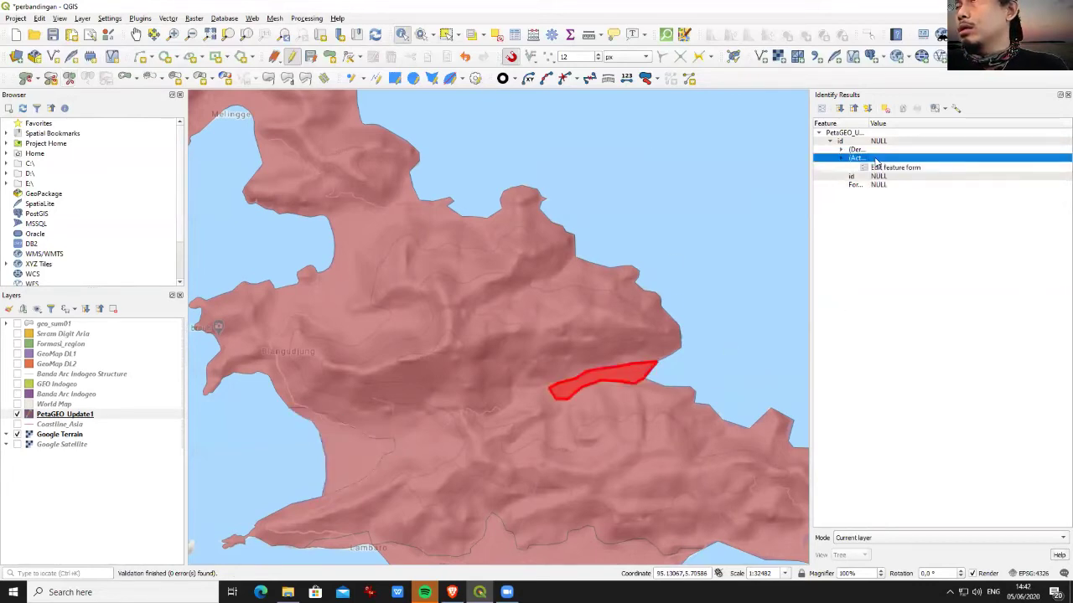
pyautogui.click(877, 167)
pyautogui.click(850, 303)
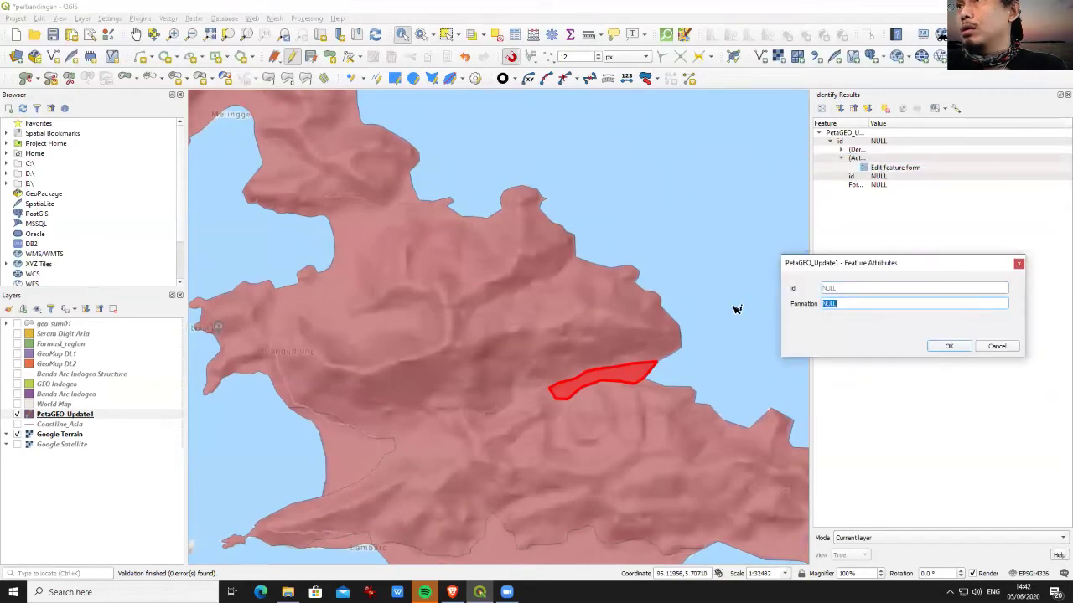
pyautogui.write('Qh')
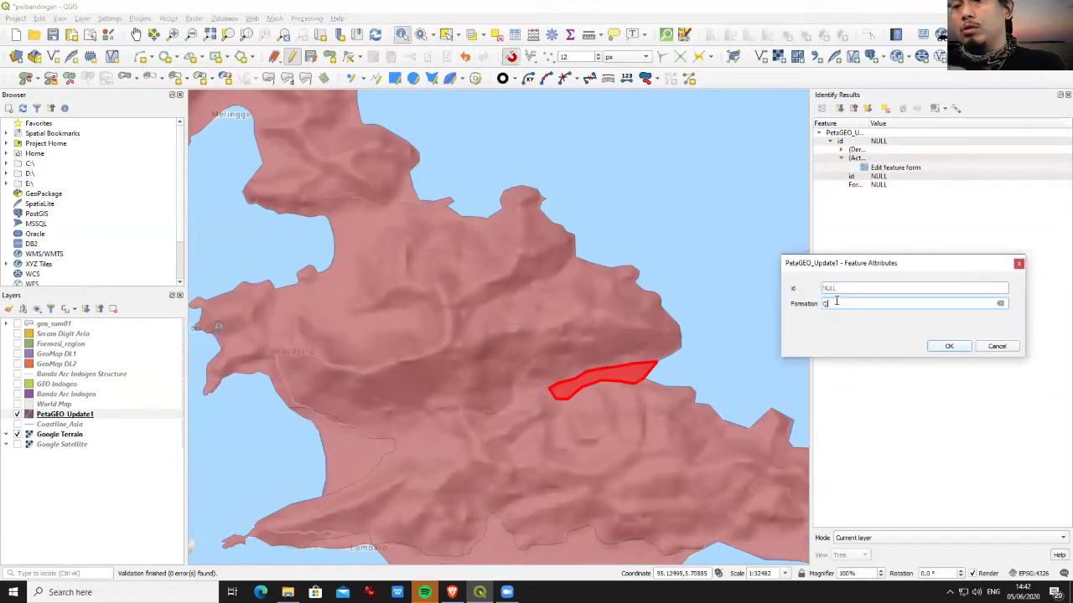
pyautogui.click(949, 346)
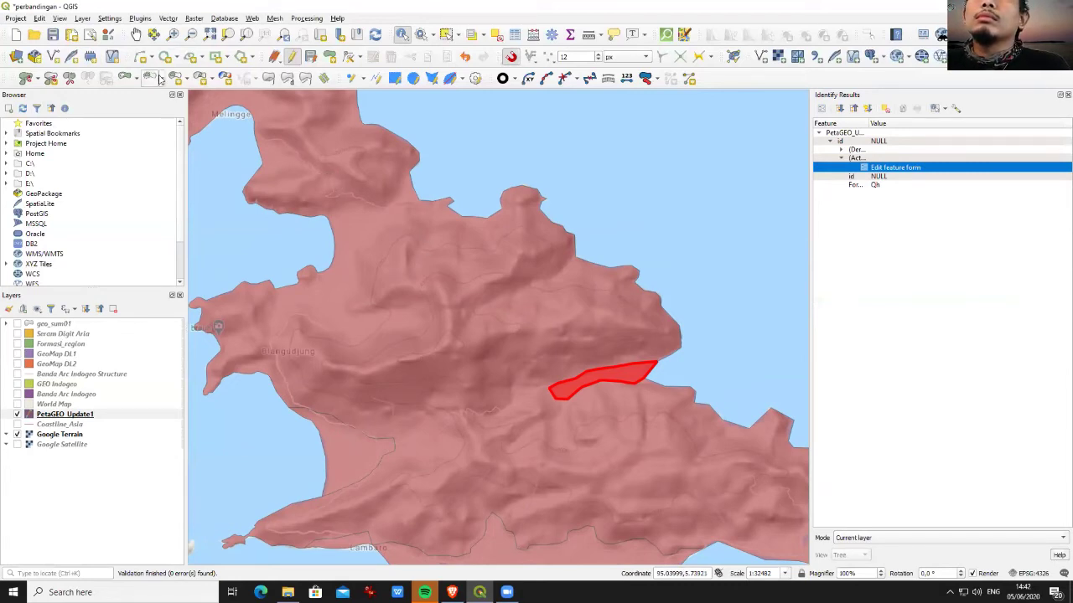
# - Split off the lowland isthmus south of Melingge along the foot of the hills on both its northern and southern sides
pyautogui.click(136, 34)
pyautogui.moveTo(478, 316); pyautogui.dragTo(608, 405)
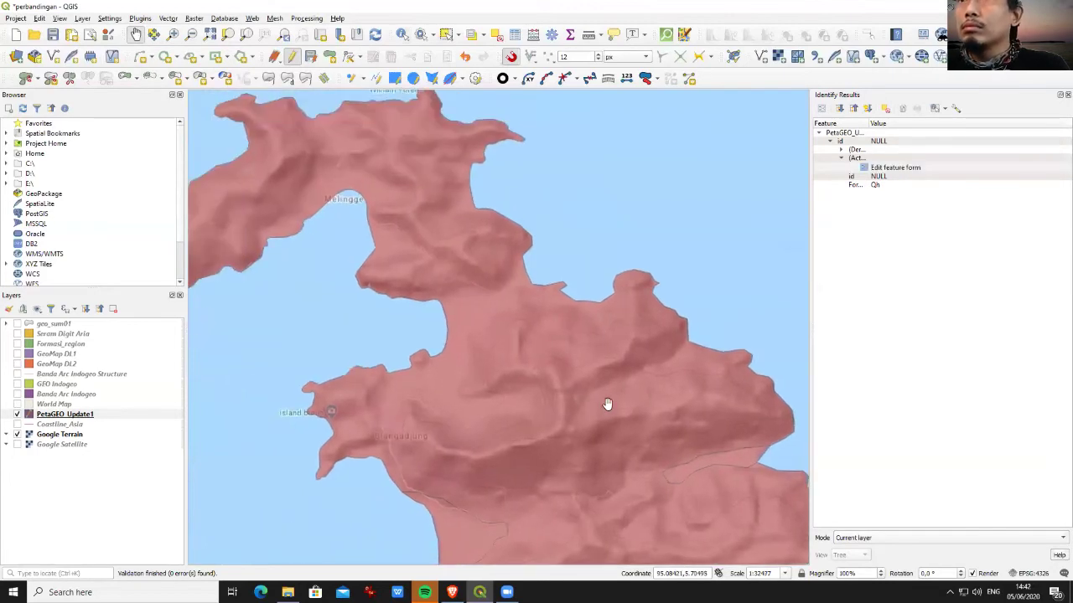
pyautogui.moveTo(577, 309); pyautogui.dragTo(850, 417)
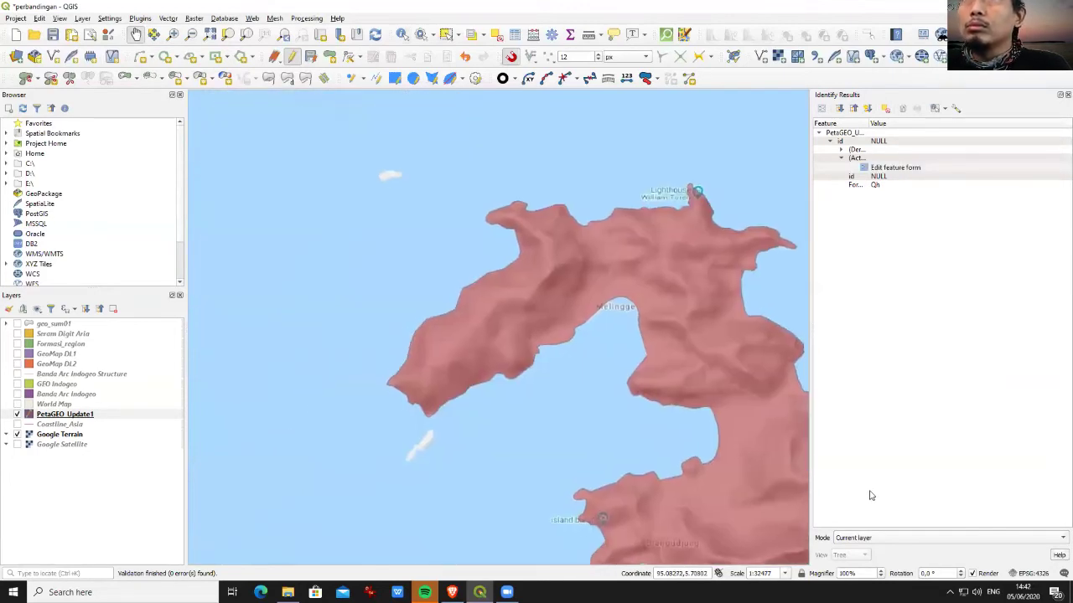
pyautogui.moveTo(756, 405); pyautogui.dragTo(542, 277)
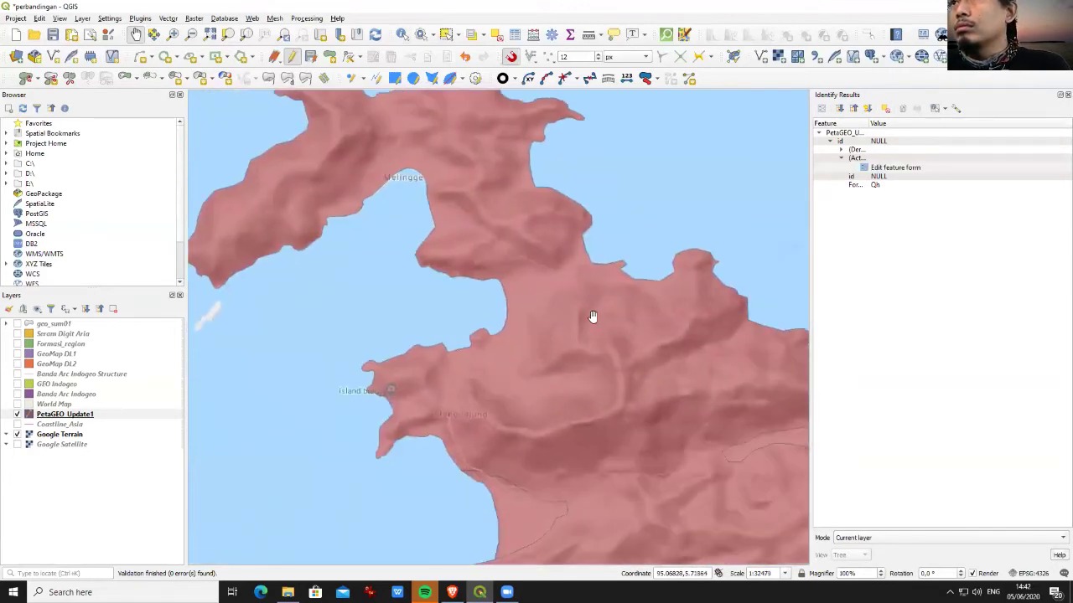
pyautogui.moveTo(643, 355); pyautogui.dragTo(603, 349)
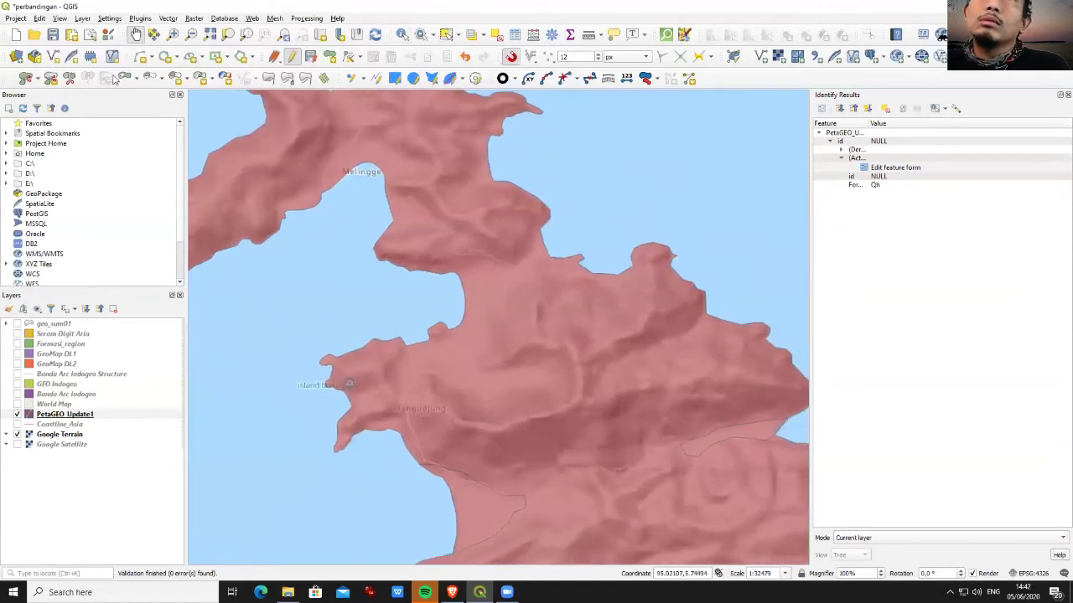
pyautogui.click(68, 78)
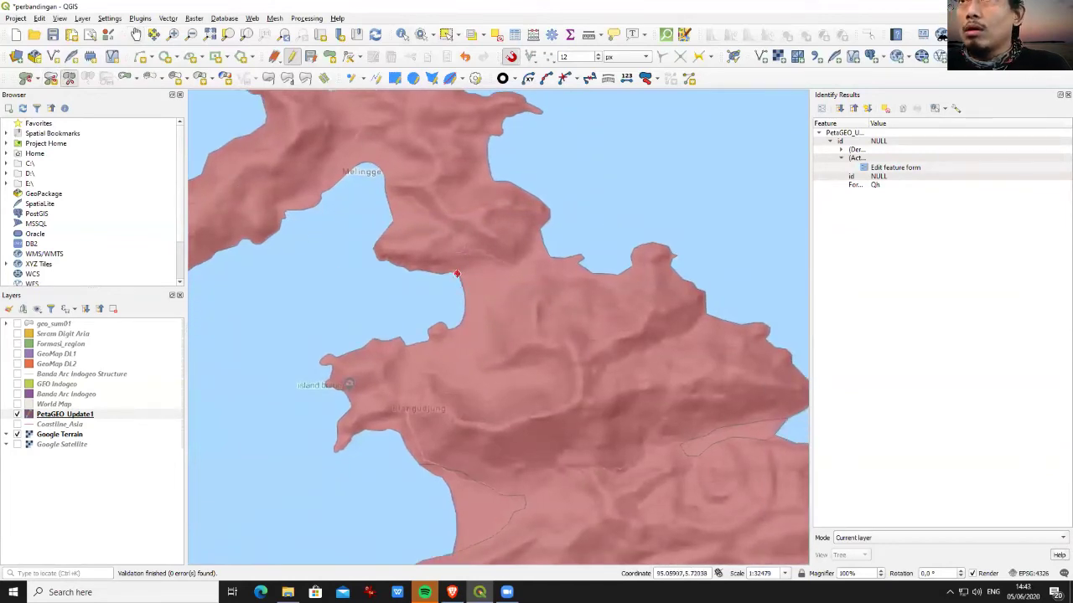
pyautogui.click(490, 261)
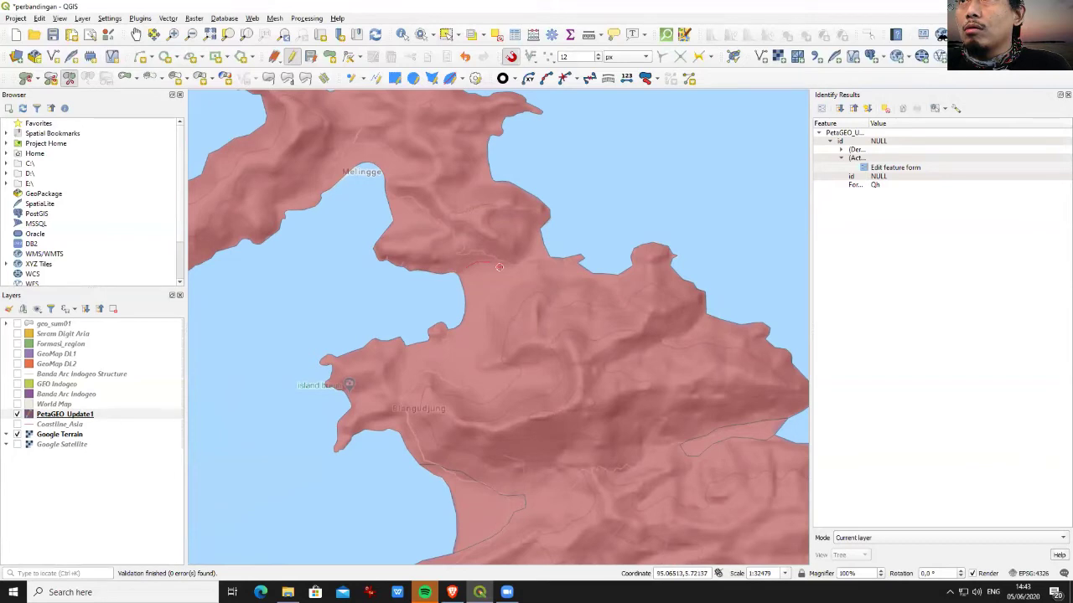
pyautogui.click(544, 228)
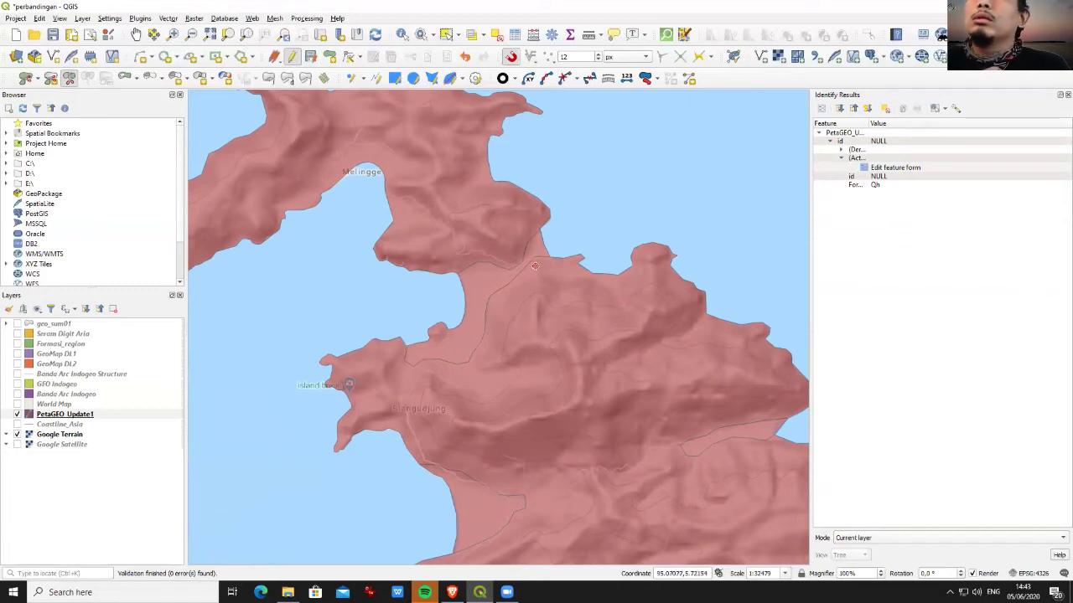
# - Shift the southern boundary vertex at the isthmus neck slightly north on both adjoining polygons and save the layer edits
pyautogui.scroll(4, 535, 269)
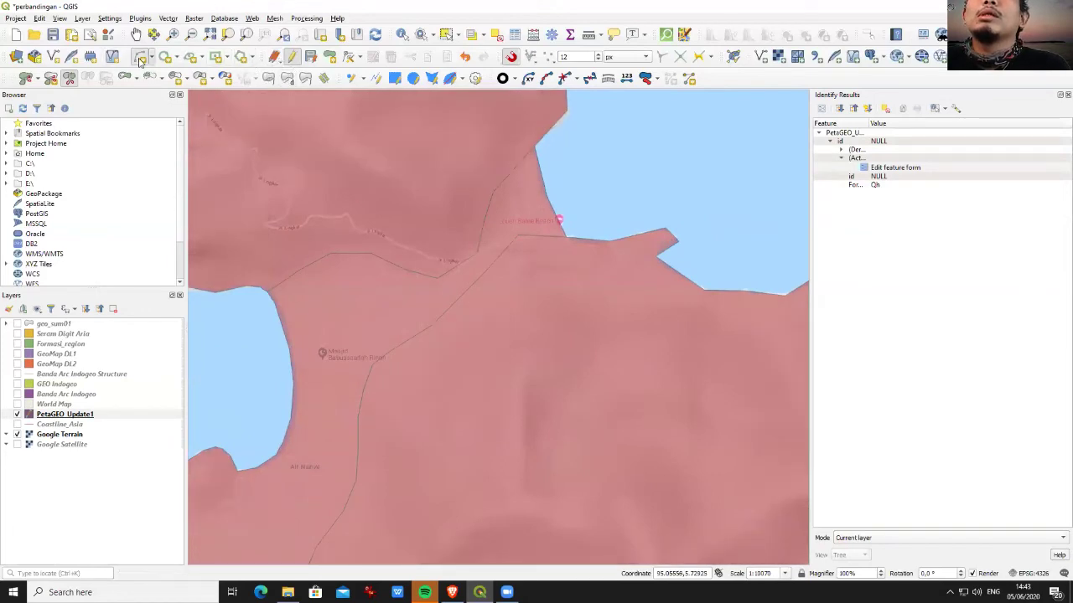
pyautogui.click(349, 56)
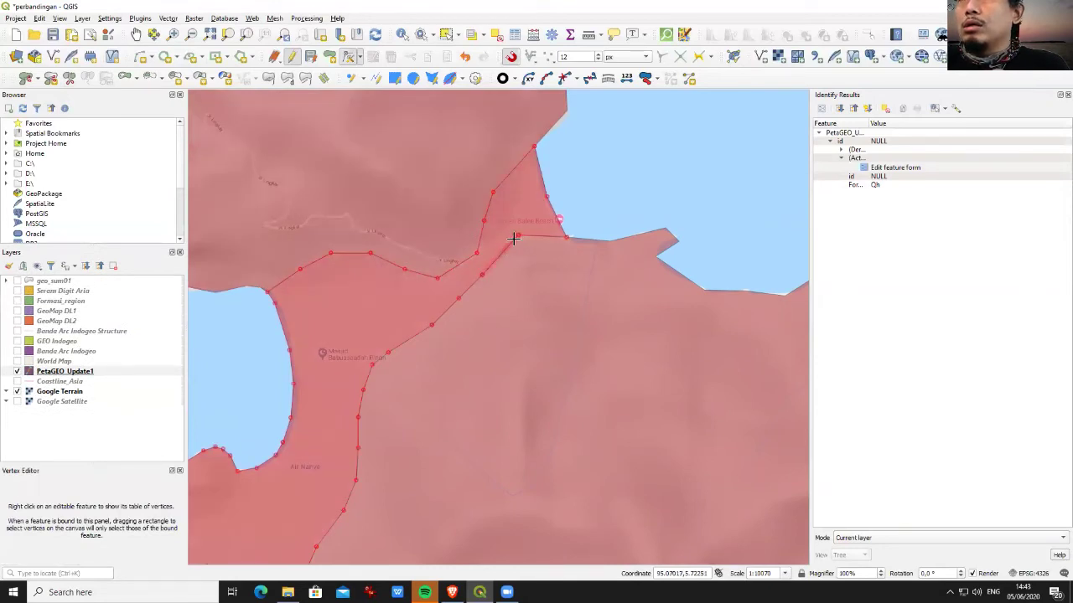
pyautogui.click(482, 274)
pyautogui.click(482, 265)
pyautogui.rightClick(482, 265)
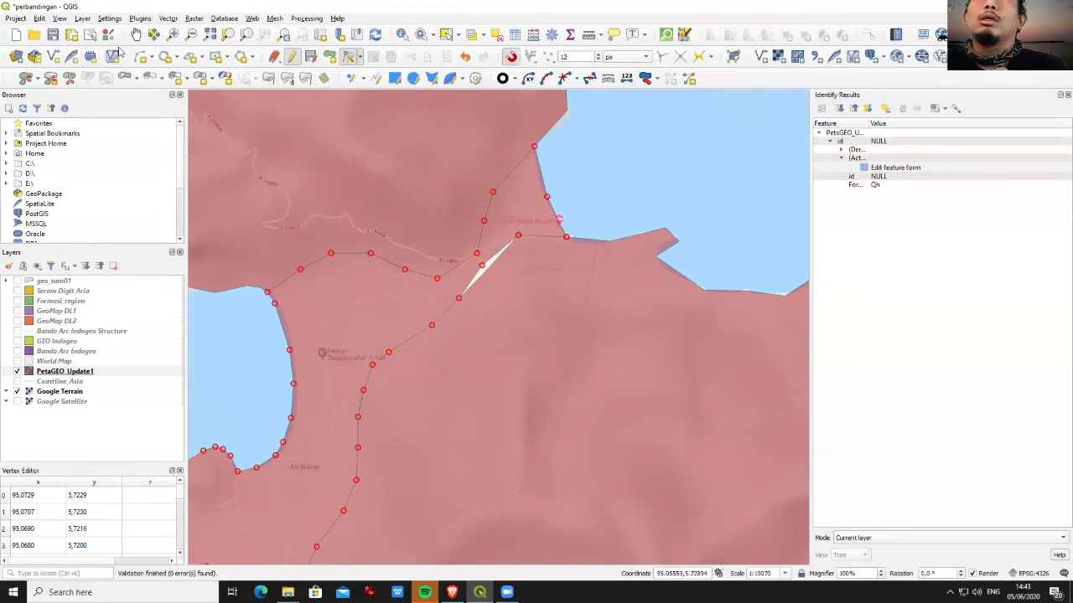
pyautogui.click(301, 61)
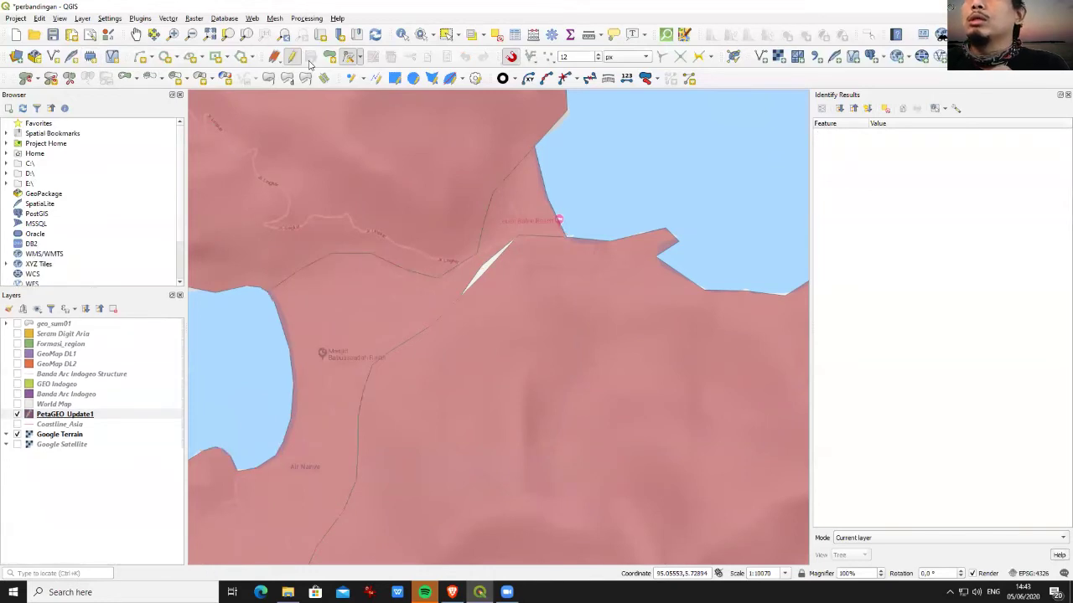
pyautogui.click(482, 265)
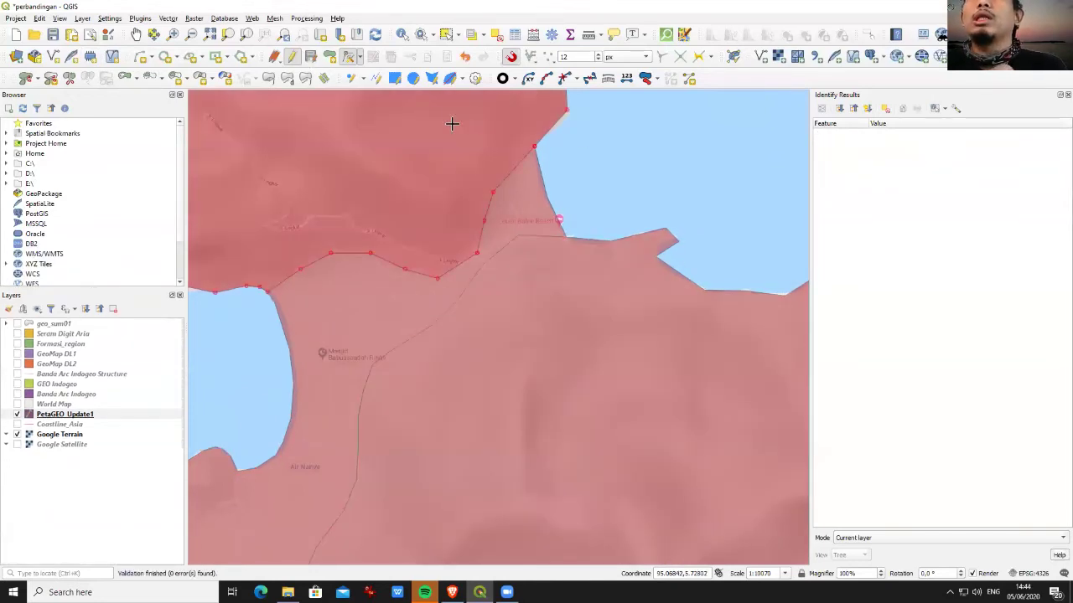
pyautogui.click(312, 59)
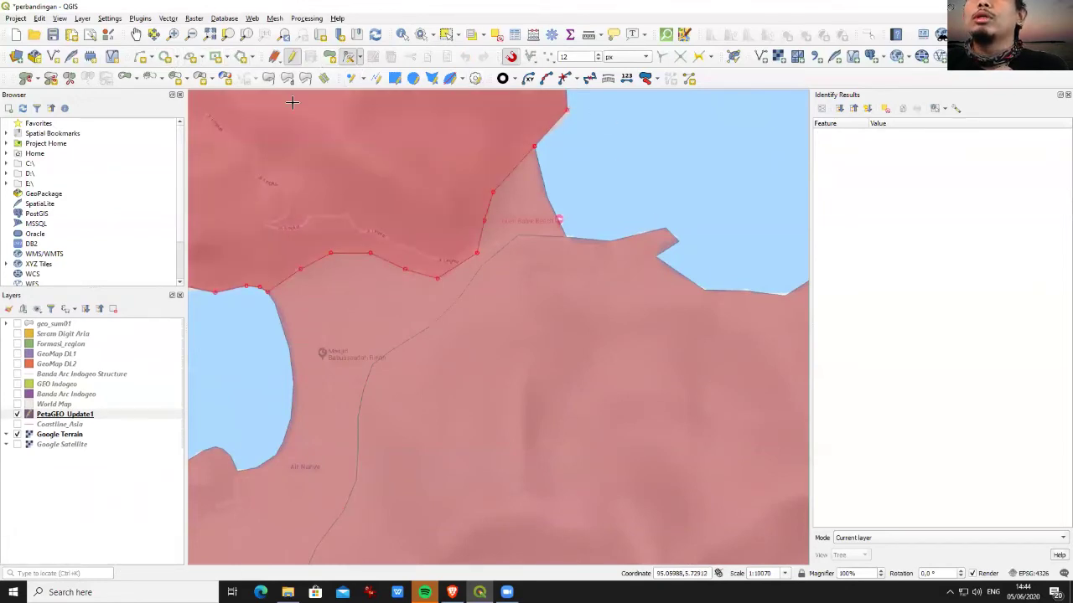
# - Identify the lowland isthmus polygon south of Melingge and enter Qh as its Formation
pyautogui.click(402, 34)
pyautogui.click(368, 312)
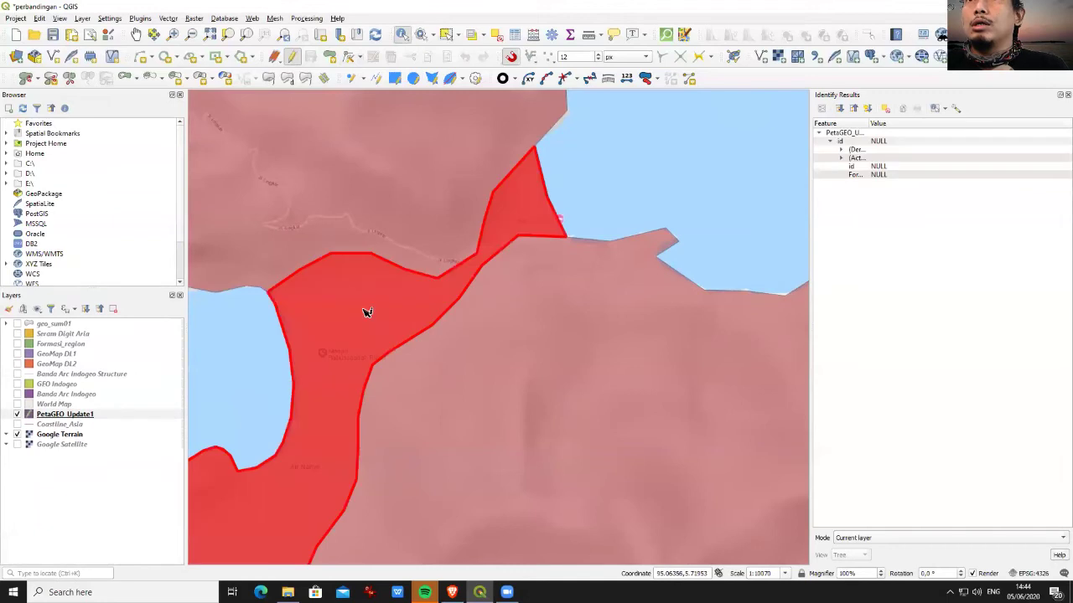
pyautogui.doubleClick(865, 158)
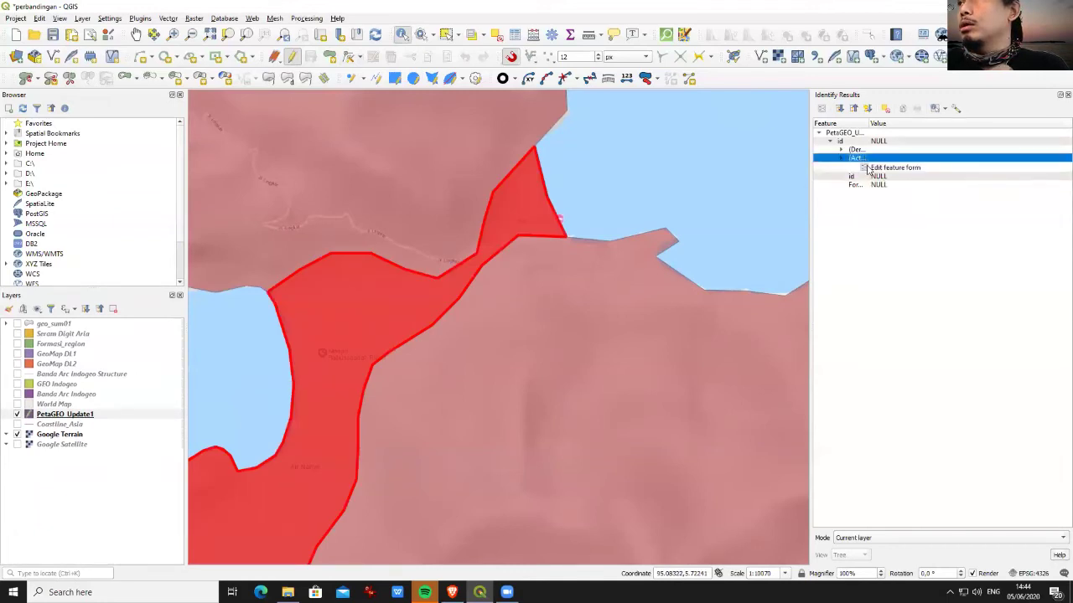
pyautogui.click(871, 167)
pyautogui.click(846, 303)
pyautogui.write('Qh')
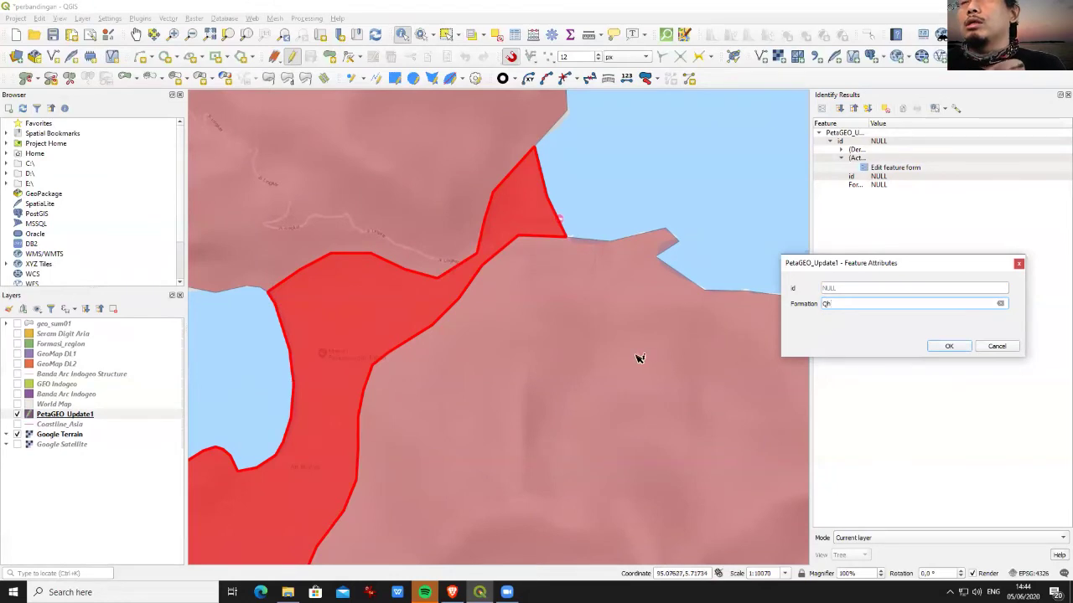
# - Identify the hilly peninsula polygon south of Lambaro to check its Formation value
pyautogui.scroll(-2, 637, 357)
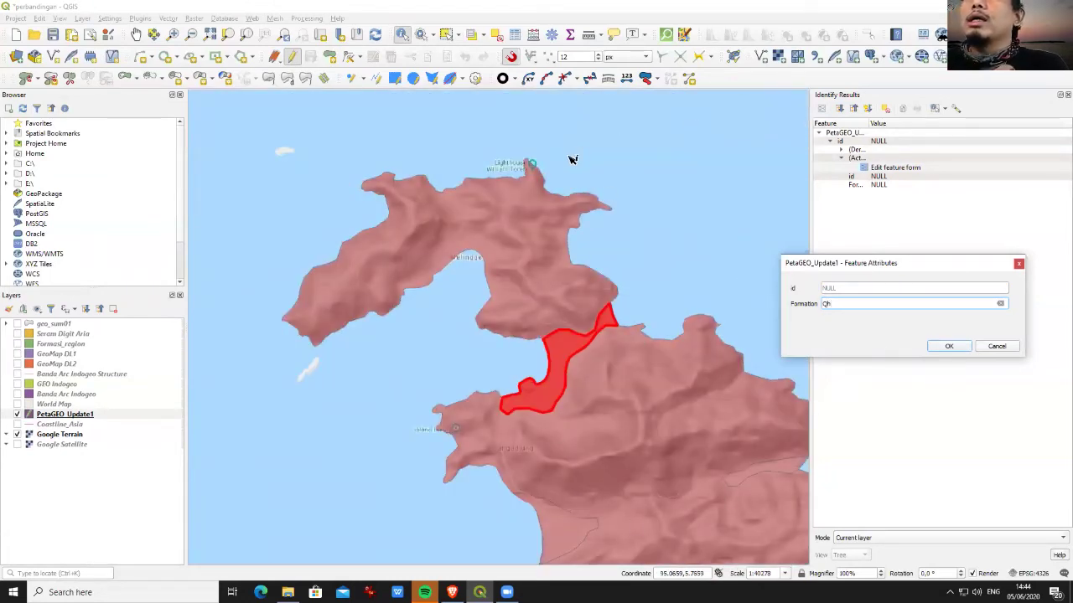
pyautogui.click(136, 34)
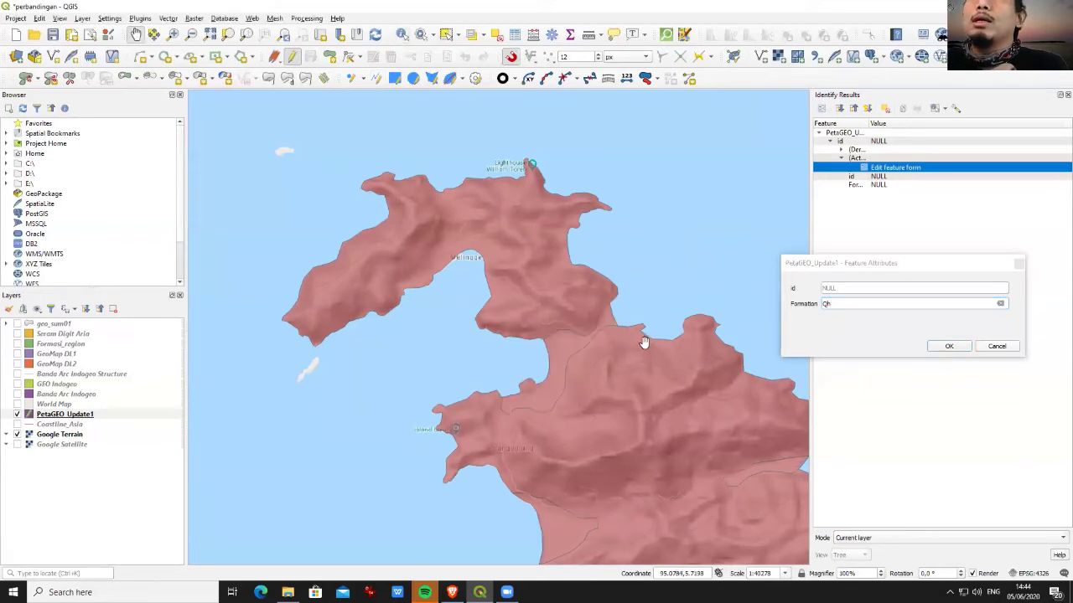
pyautogui.moveTo(641, 343); pyautogui.dragTo(508, 141)
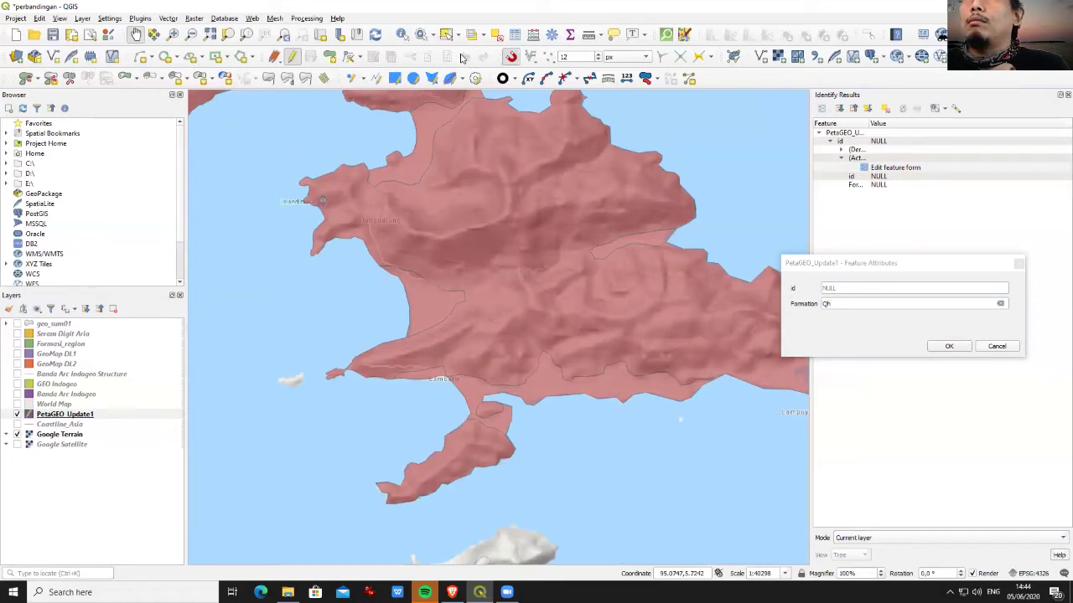
pyautogui.hotkey('ctrl', 'shift', 'i')
pyautogui.click(454, 455)
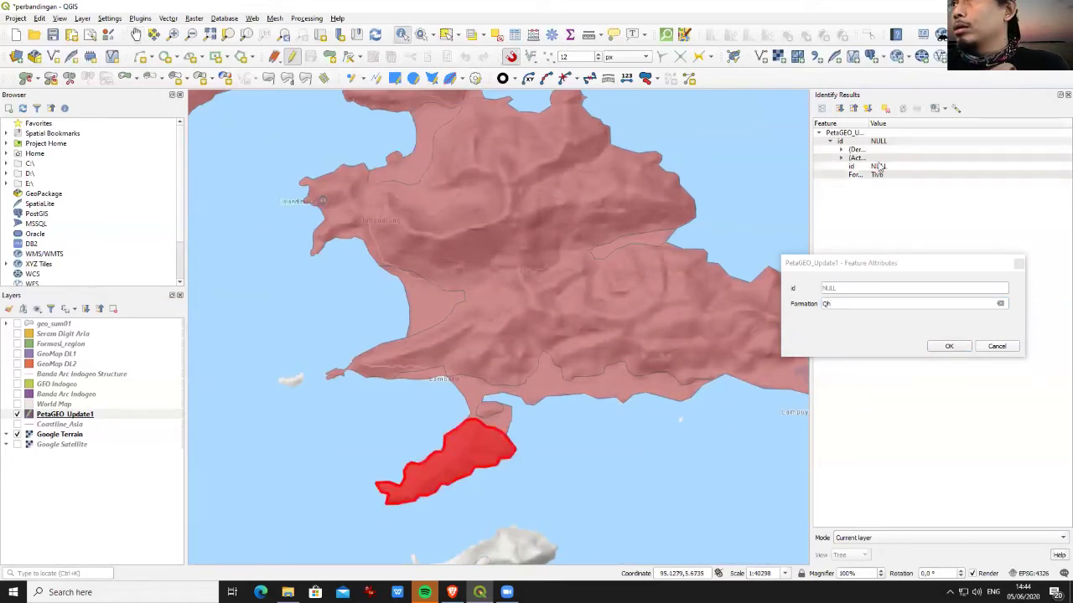
pyautogui.doubleClick(856, 158)
pyautogui.click(887, 186)
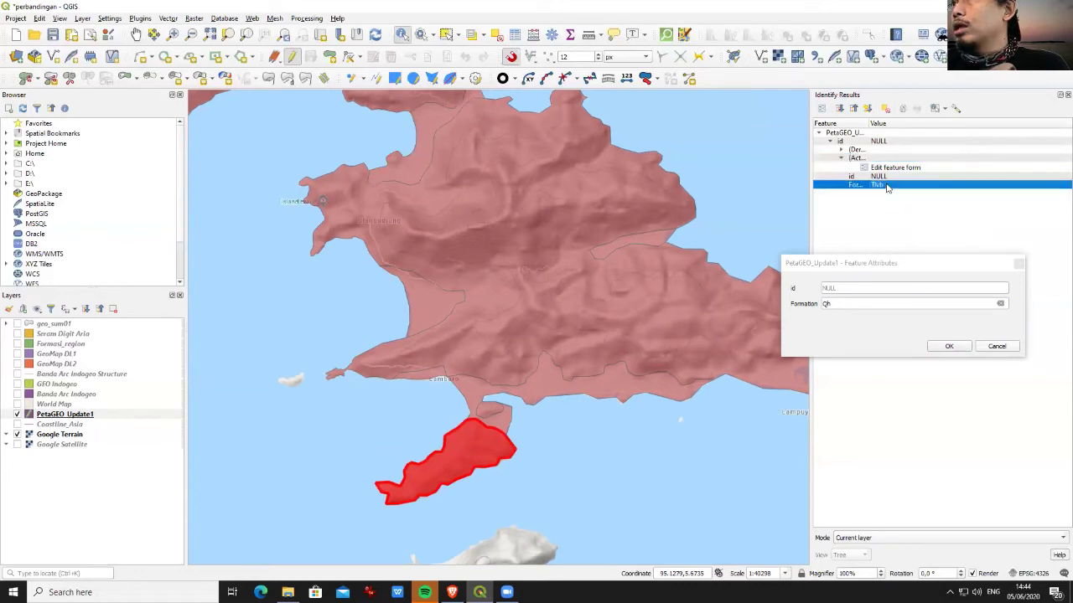
# - Close the open attribute form and enter Tlvb as the Formation of the large hilly polygon covering the main island
pyautogui.click(1015, 264)
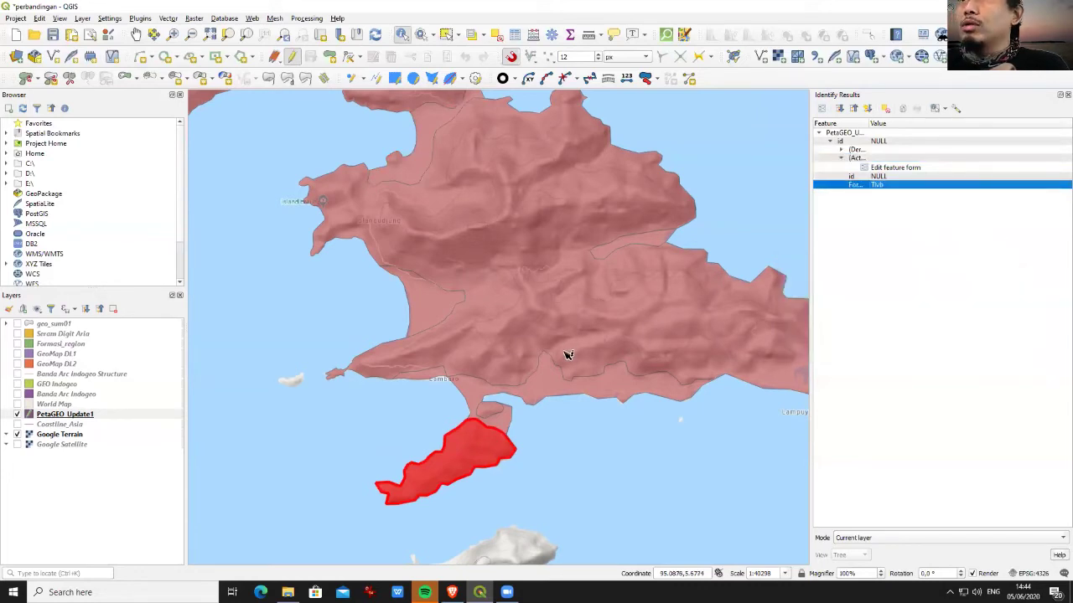
pyautogui.click(605, 319)
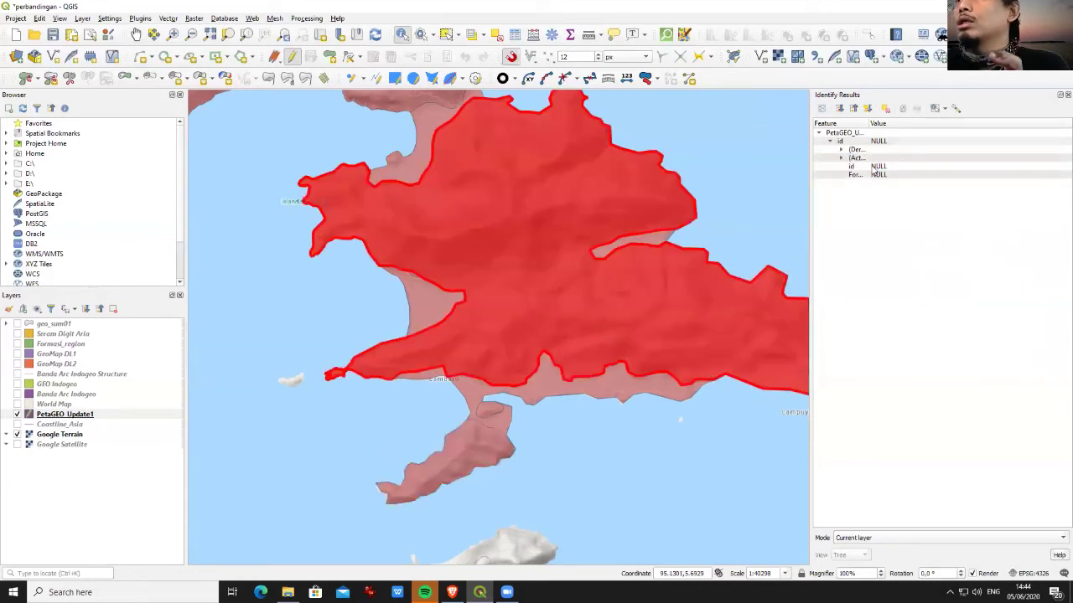
pyautogui.doubleClick(865, 159)
pyautogui.click(875, 168)
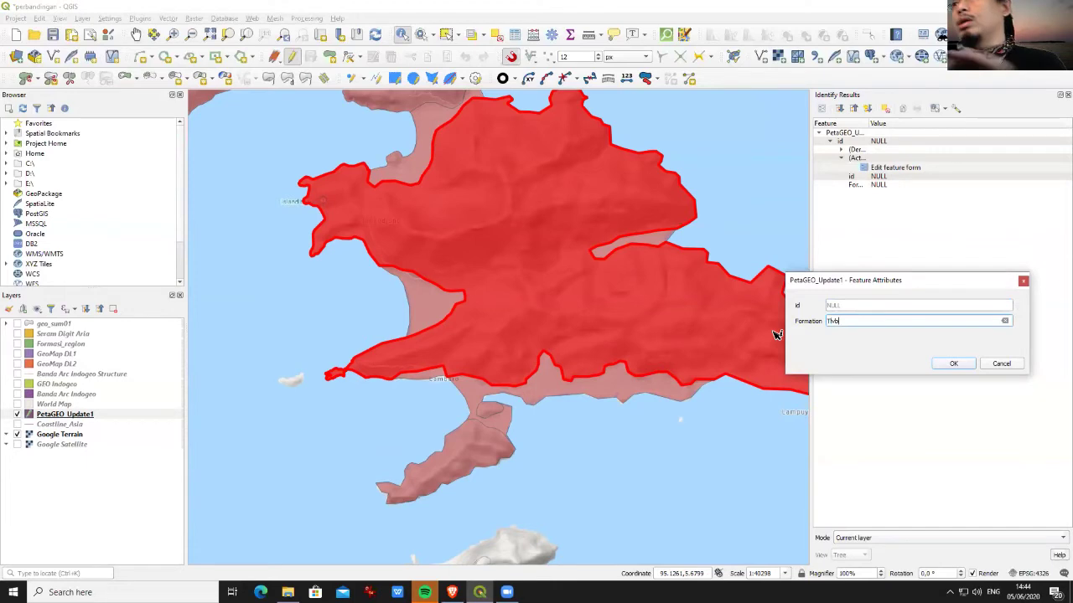
pyautogui.click(963, 366)
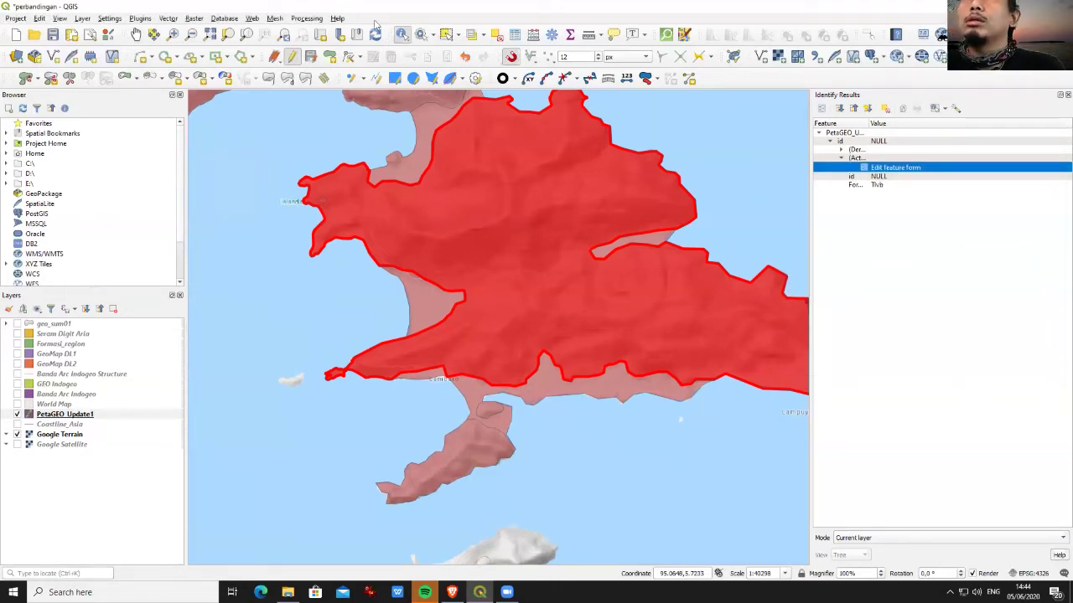
# - Identify the hilly polygon at the island's northern end and enter Tlvb as its Formation
pyautogui.click(135, 34)
pyautogui.scroll(-1, 611, 243)
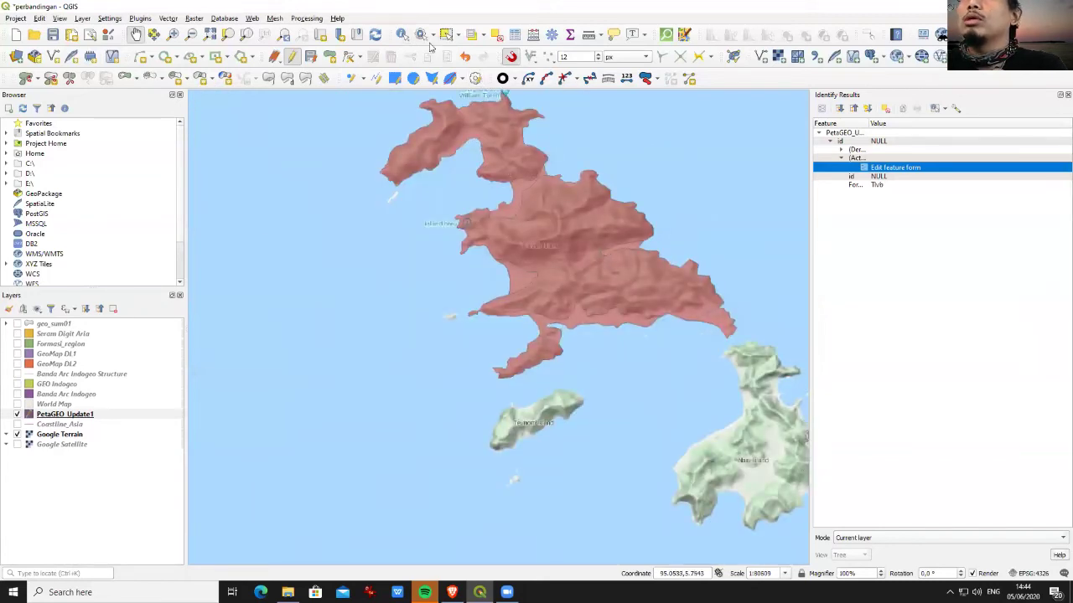
pyautogui.click(402, 34)
pyautogui.click(514, 158)
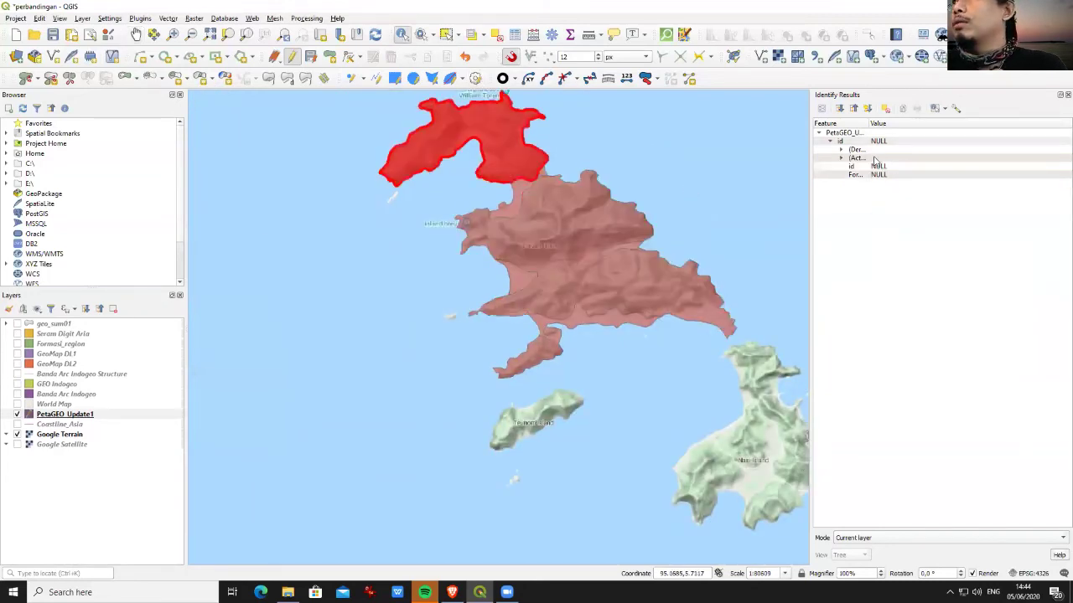
pyautogui.doubleClick(874, 159)
pyautogui.click(921, 167)
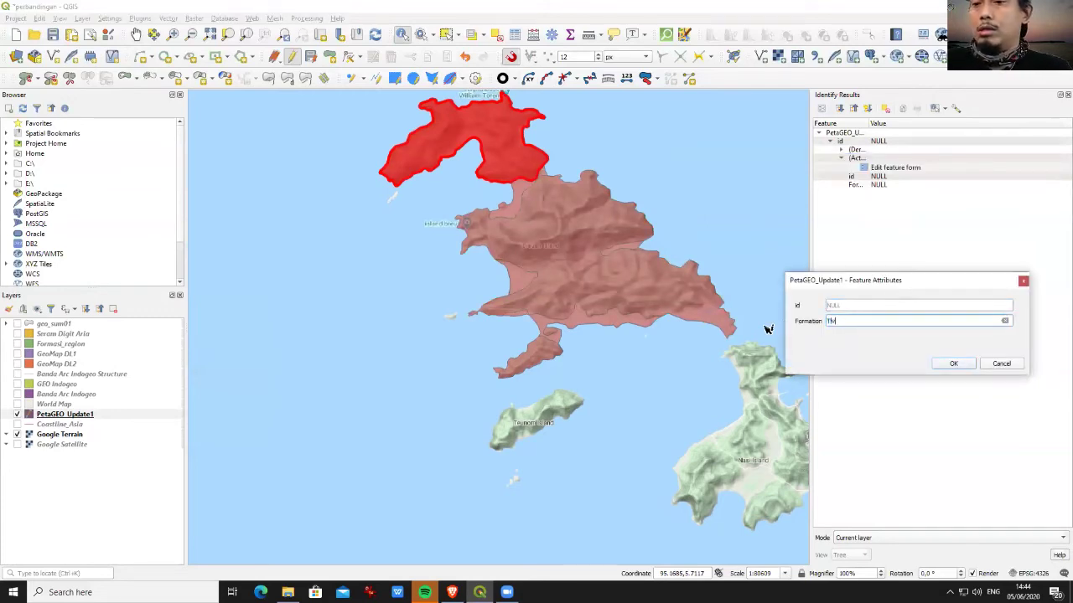
pyautogui.click(939, 367)
# - Identify the narrow lowland polygon between the northern and central hills and enter Qh as its Formation
pyautogui.click(528, 190)
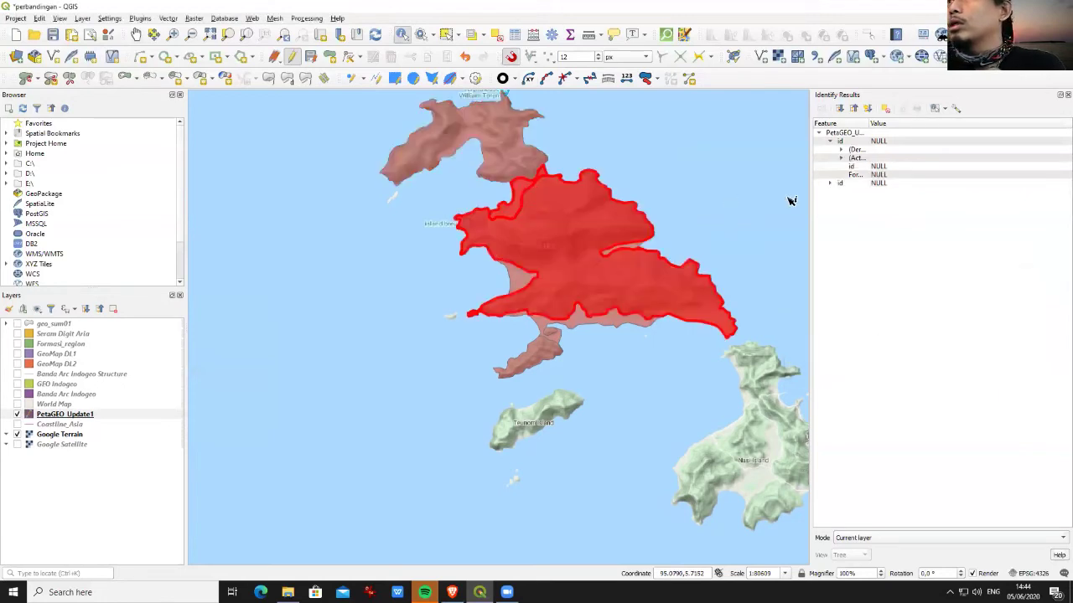
pyautogui.click(856, 169)
pyautogui.doubleClick(856, 158)
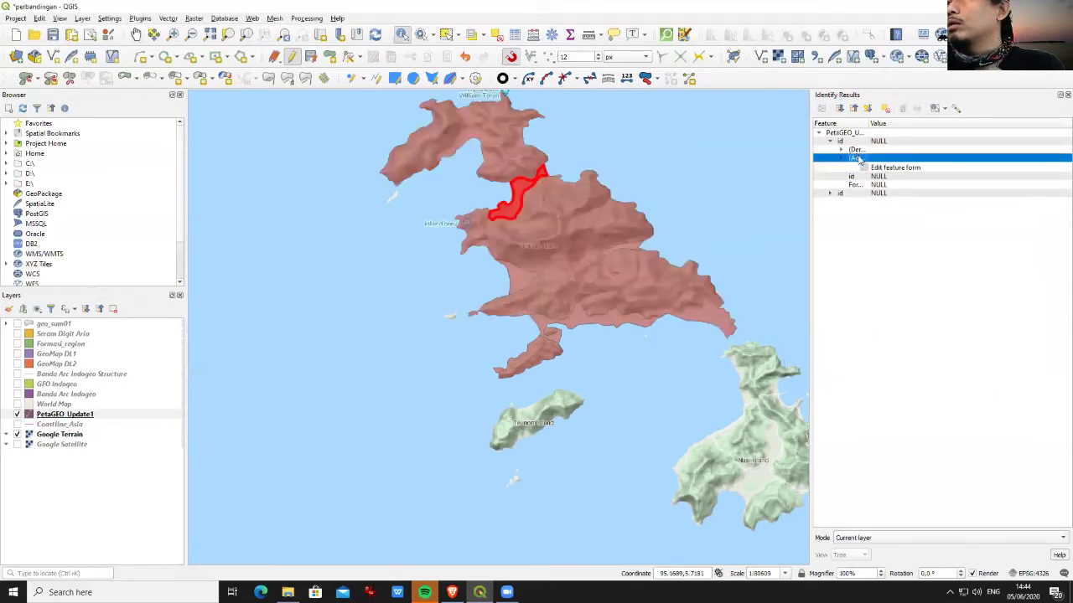
pyautogui.click(880, 168)
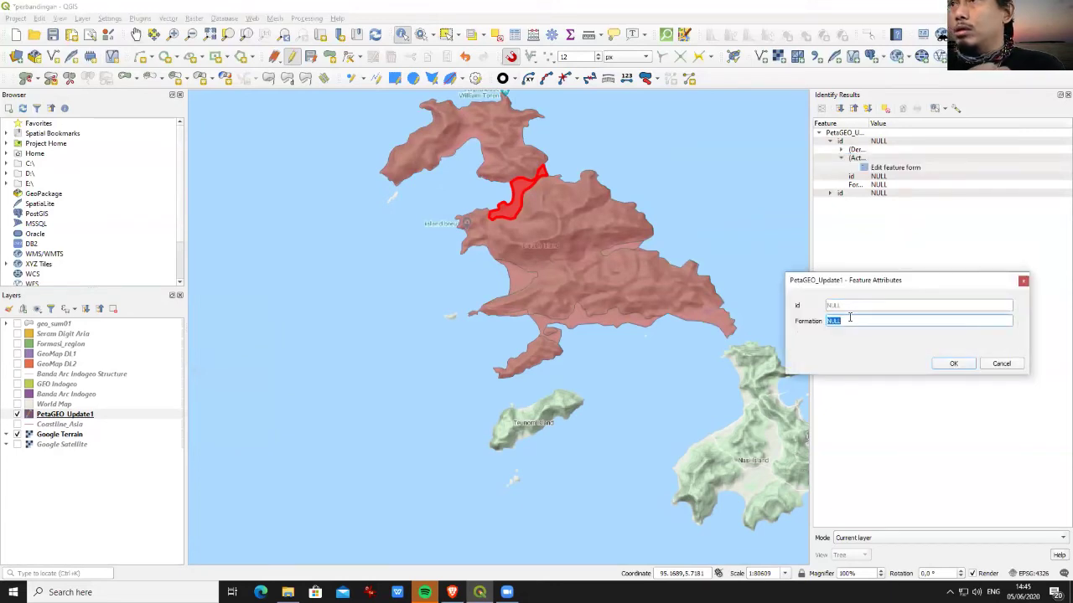
pyautogui.write('Qh')
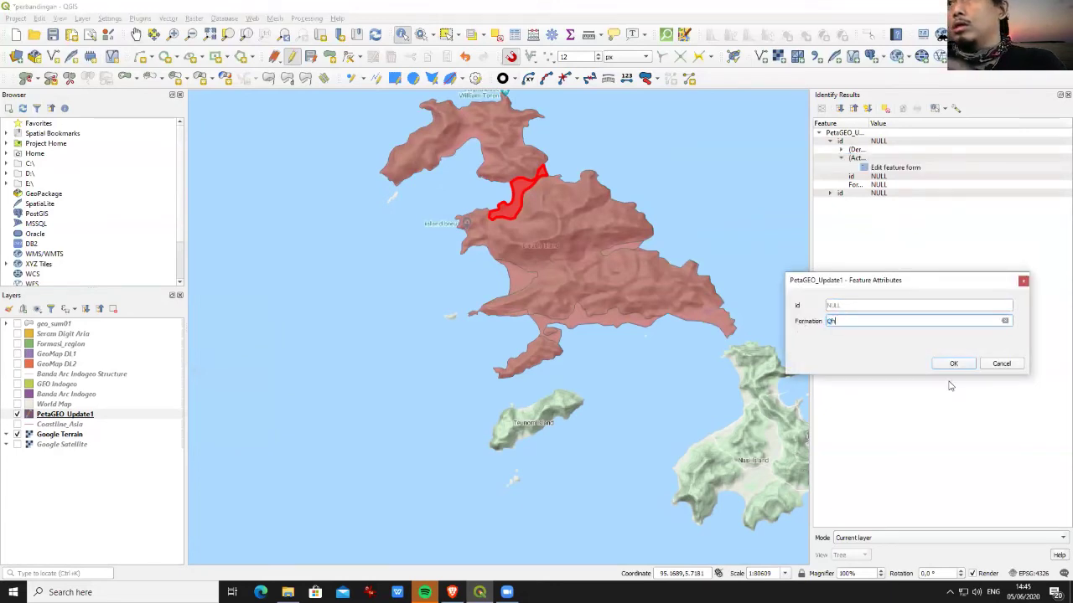
pyautogui.click(954, 363)
# - Check the Formation values of the island's hill and lowland polygons one by one, and save the project
pyautogui.click(637, 247)
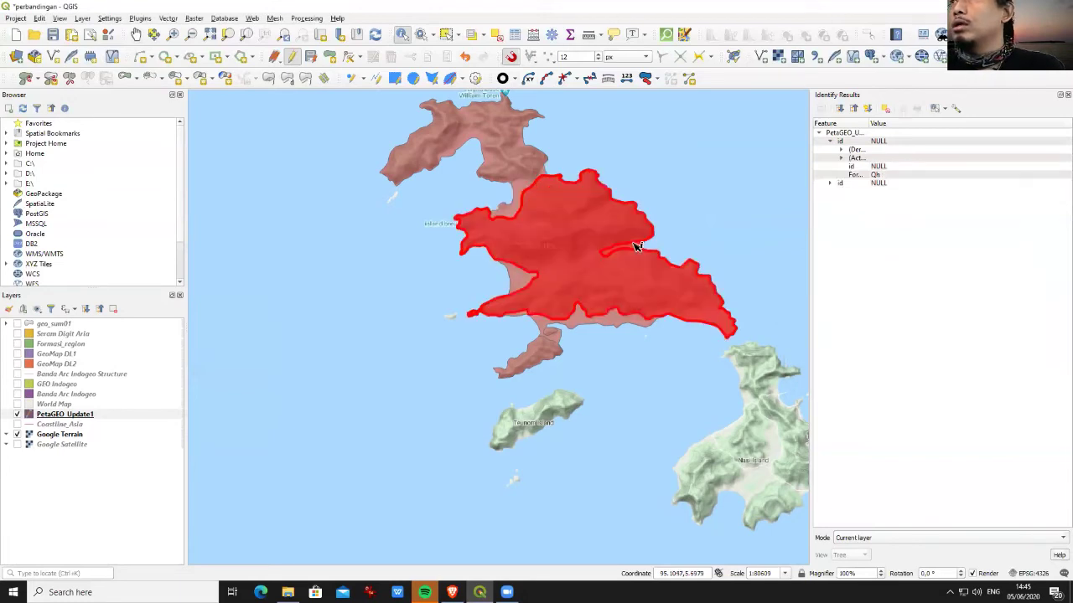
pyautogui.click(545, 323)
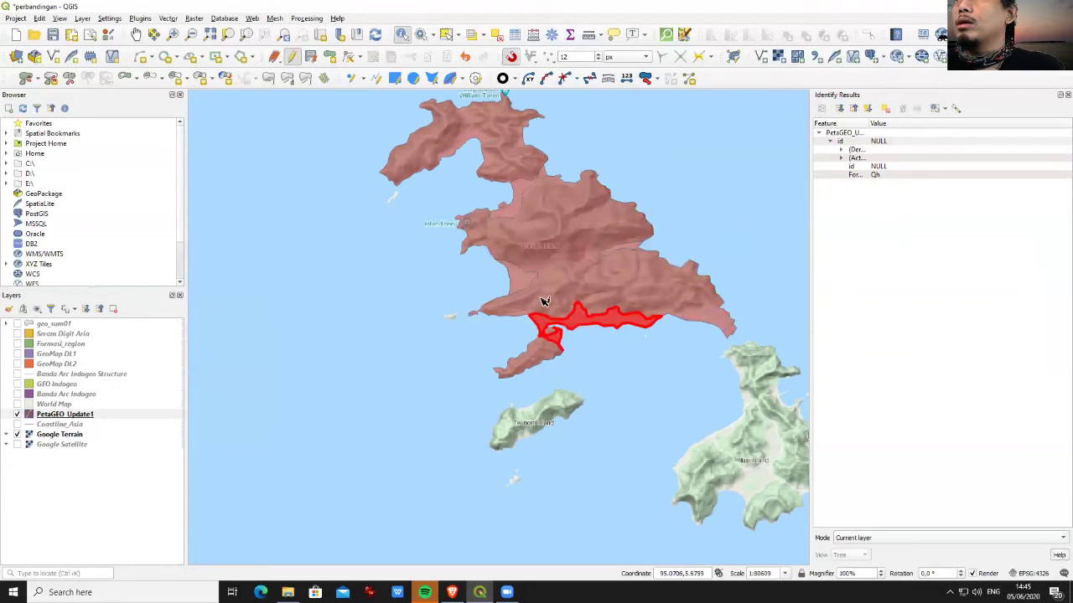
pyautogui.click(528, 282)
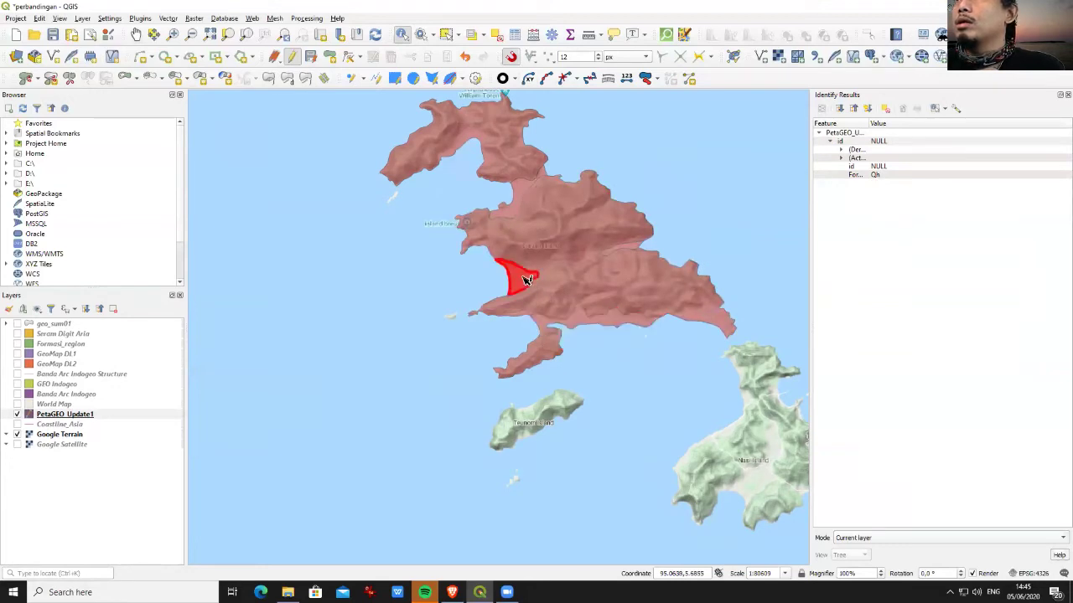
pyautogui.click(517, 213)
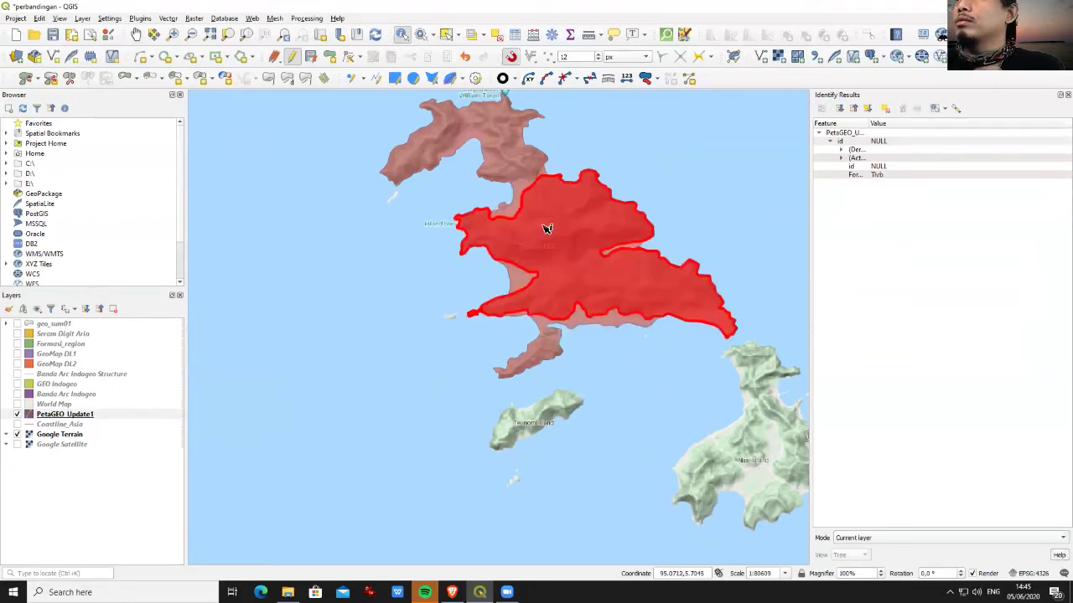
pyautogui.click(517, 168)
pyautogui.click(541, 357)
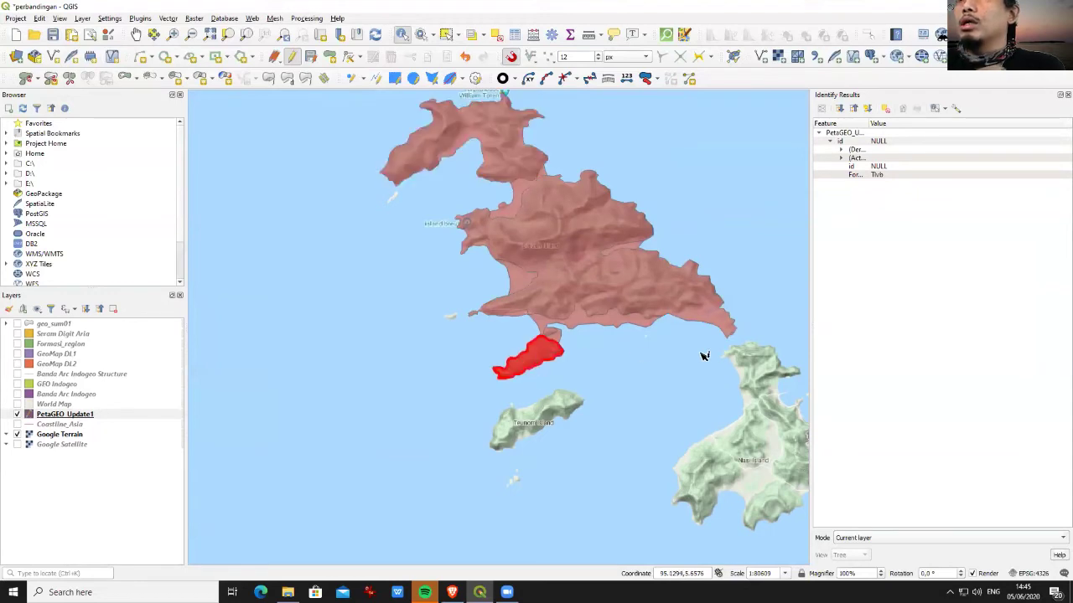
pyautogui.hotkey('ctrl', 's')
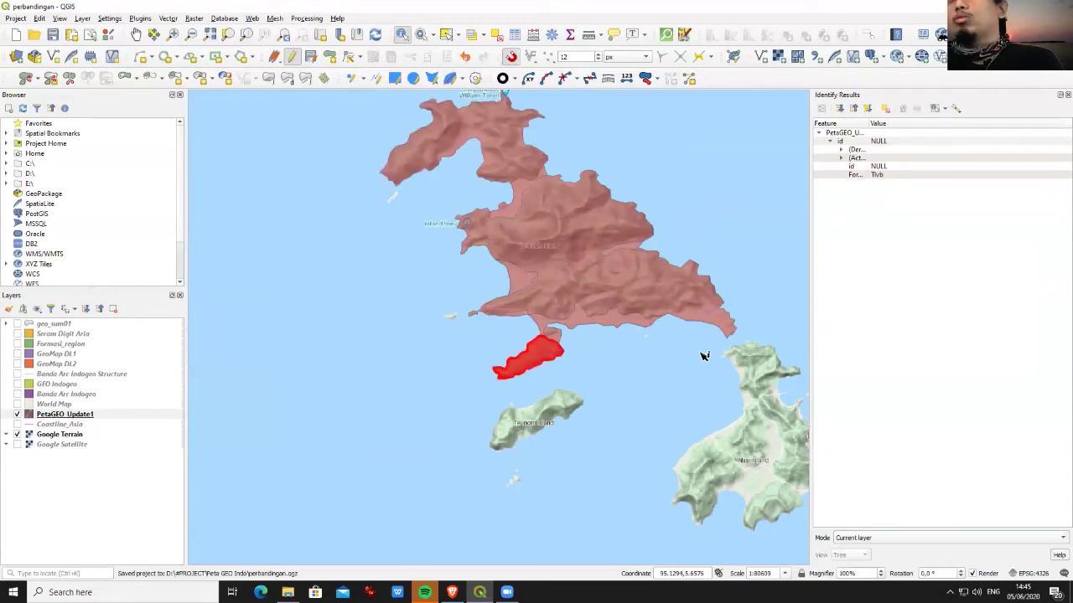
# - Hide PetaGEO_Update1, show GeoMap DL2, and query the main island, its southern coastal strip and the southern peninsula
pyautogui.click(17, 414)
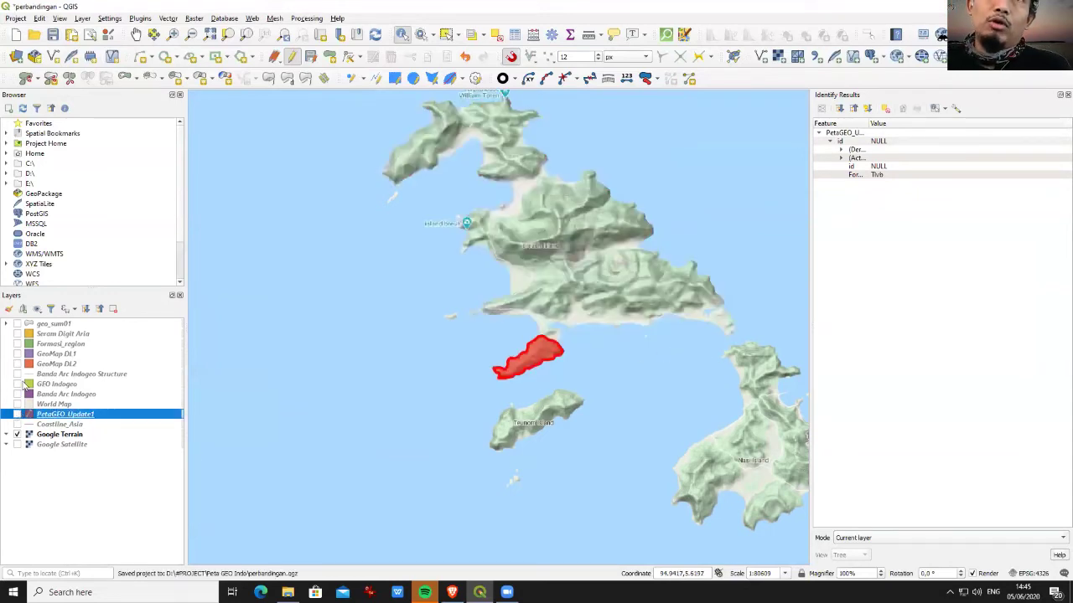
pyautogui.click(18, 363)
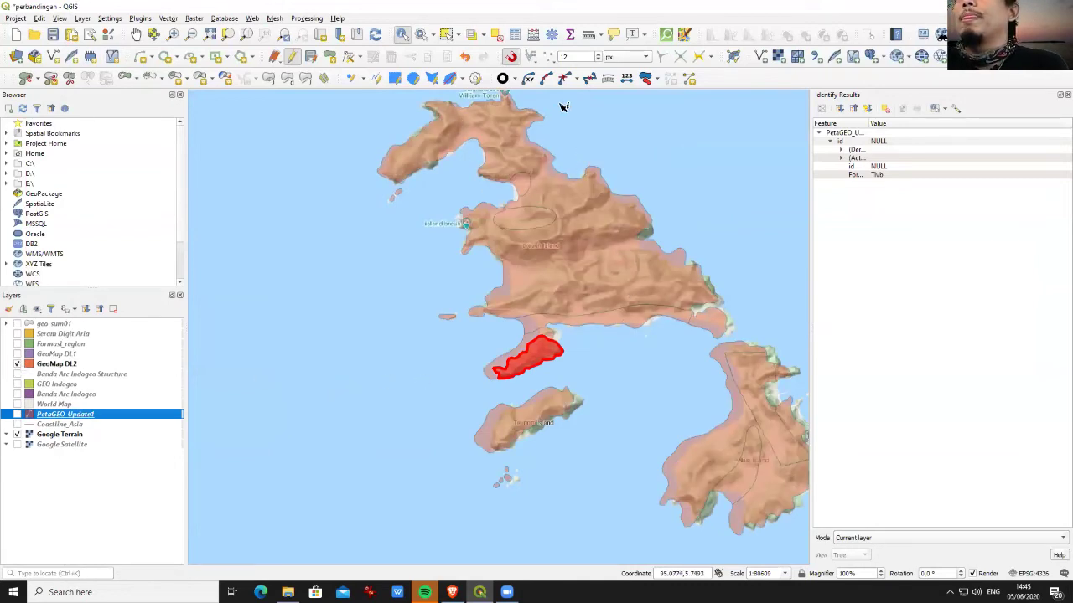
pyautogui.click(525, 182)
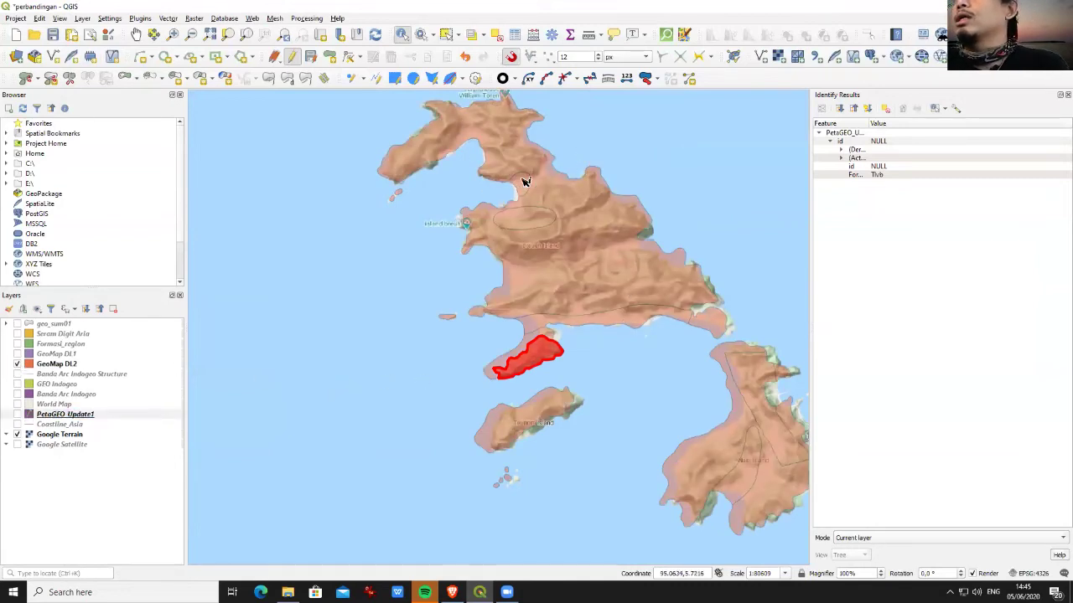
pyautogui.click(591, 223)
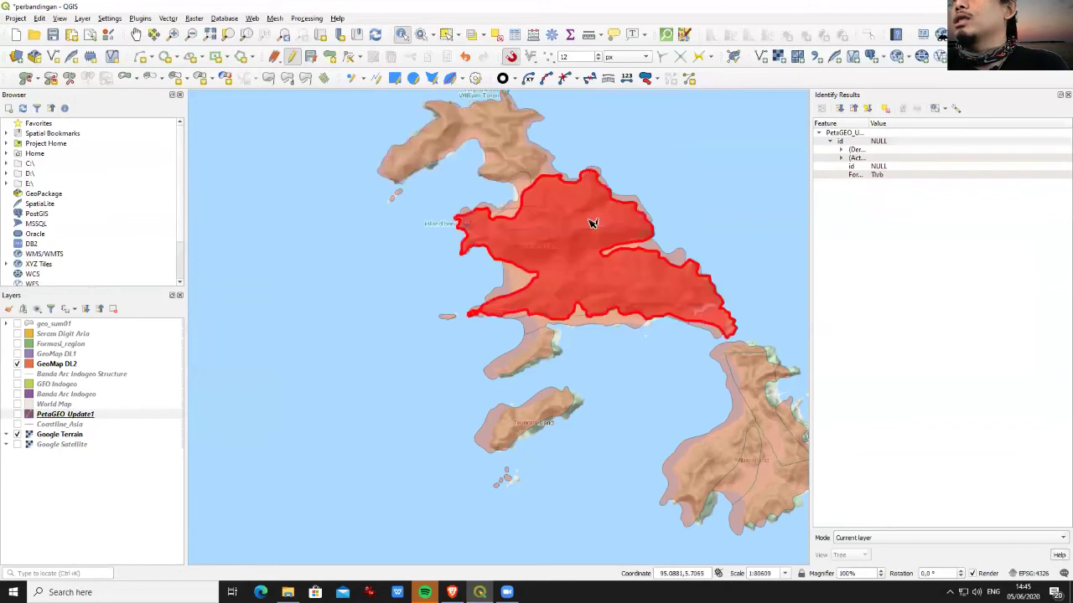
pyautogui.click(577, 324)
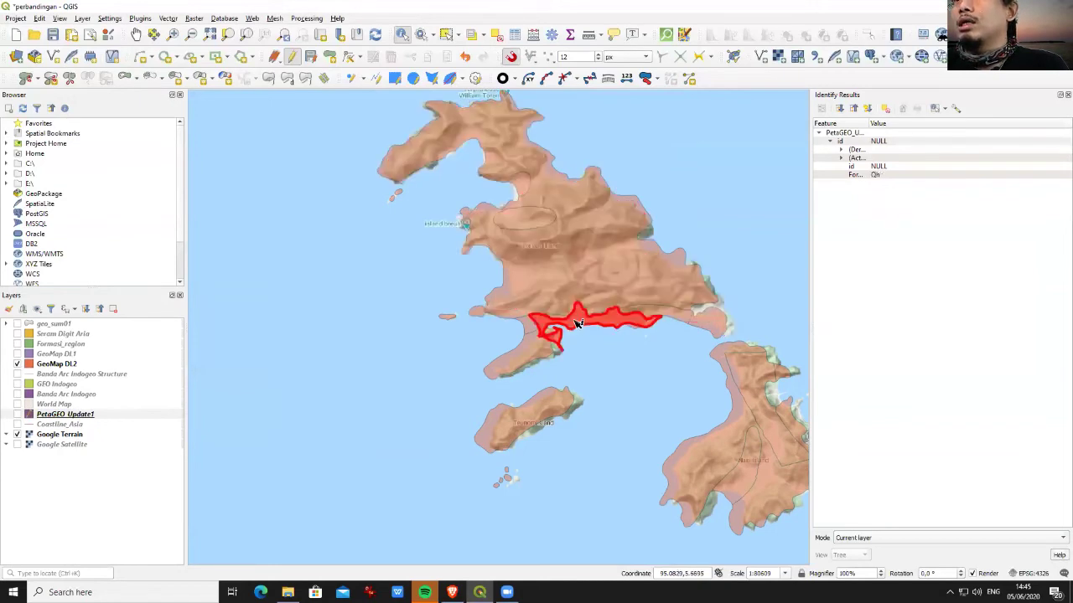
pyautogui.click(533, 346)
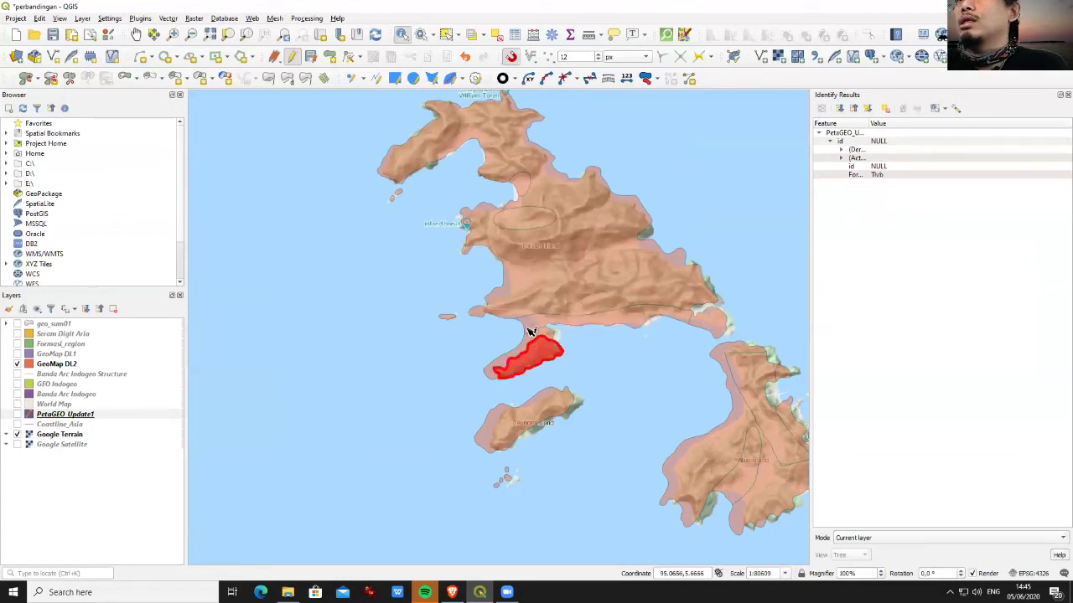
pyautogui.click(530, 332)
pyautogui.click(530, 324)
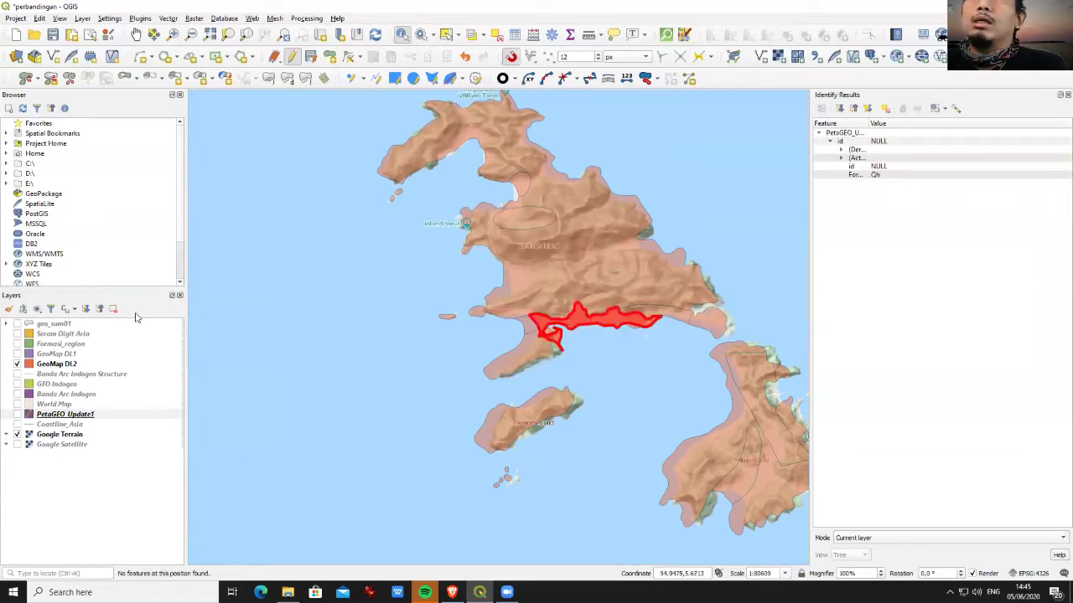
# - Make GeoMap DL2 the active layer and identify its units on the southern coast, peninsula, main island and the oval body
pyautogui.click(56, 364)
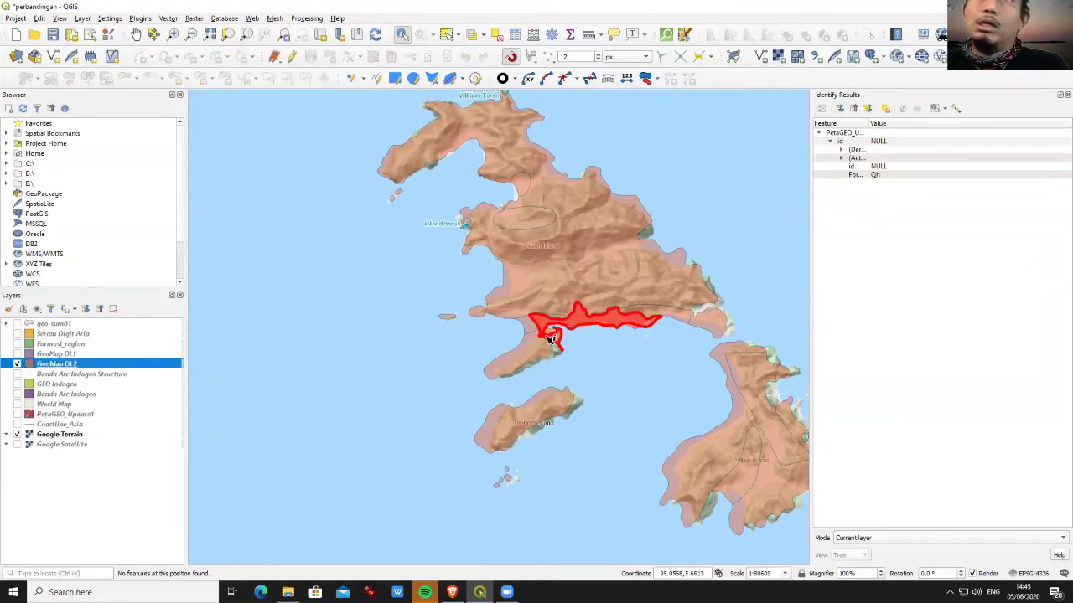
pyautogui.click(530, 329)
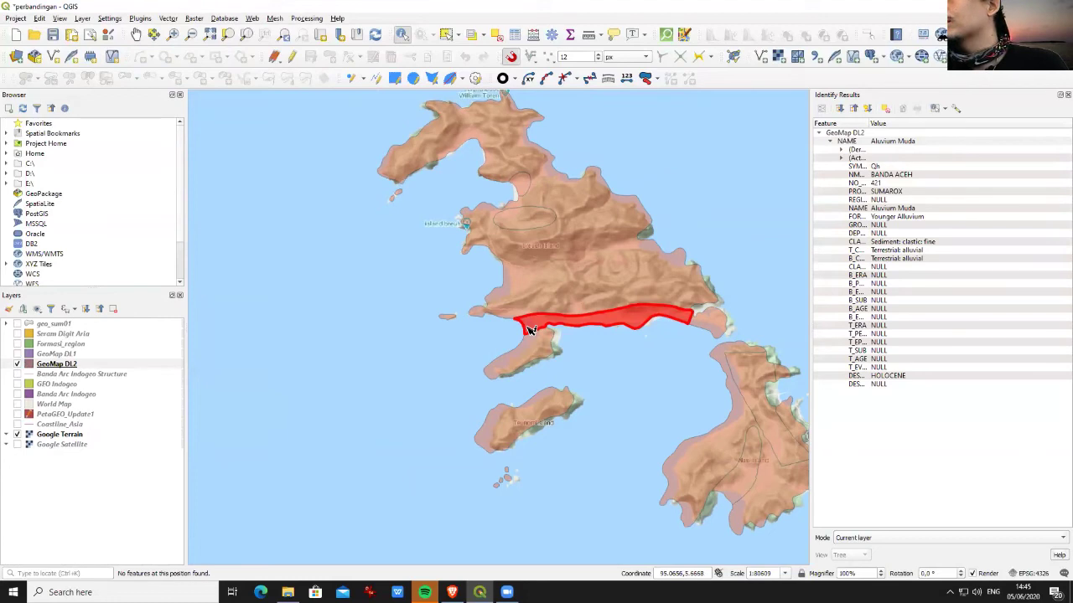
pyautogui.click(532, 347)
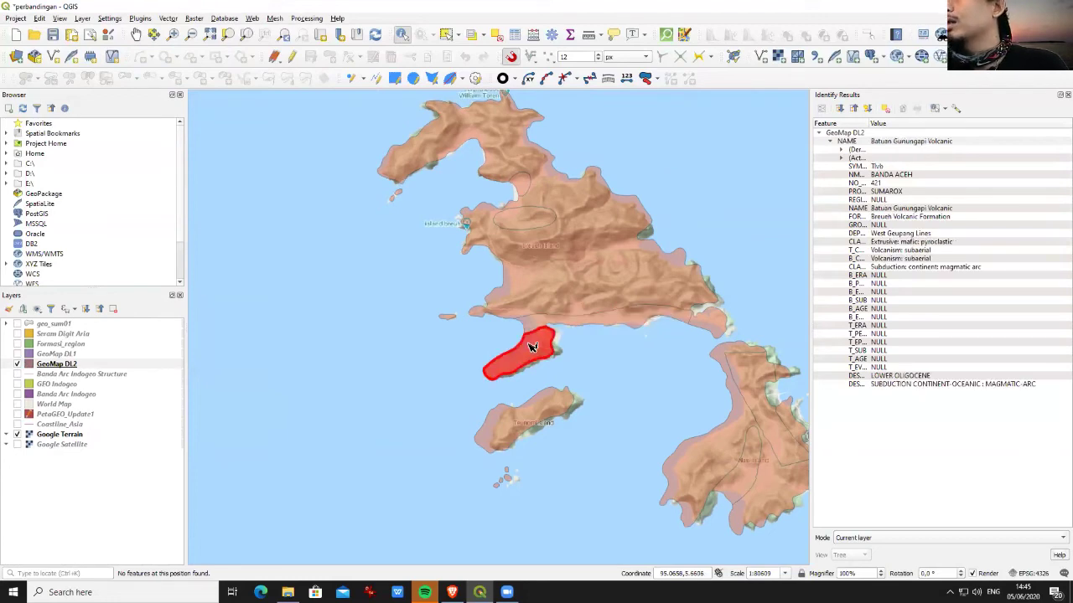
pyautogui.click(558, 277)
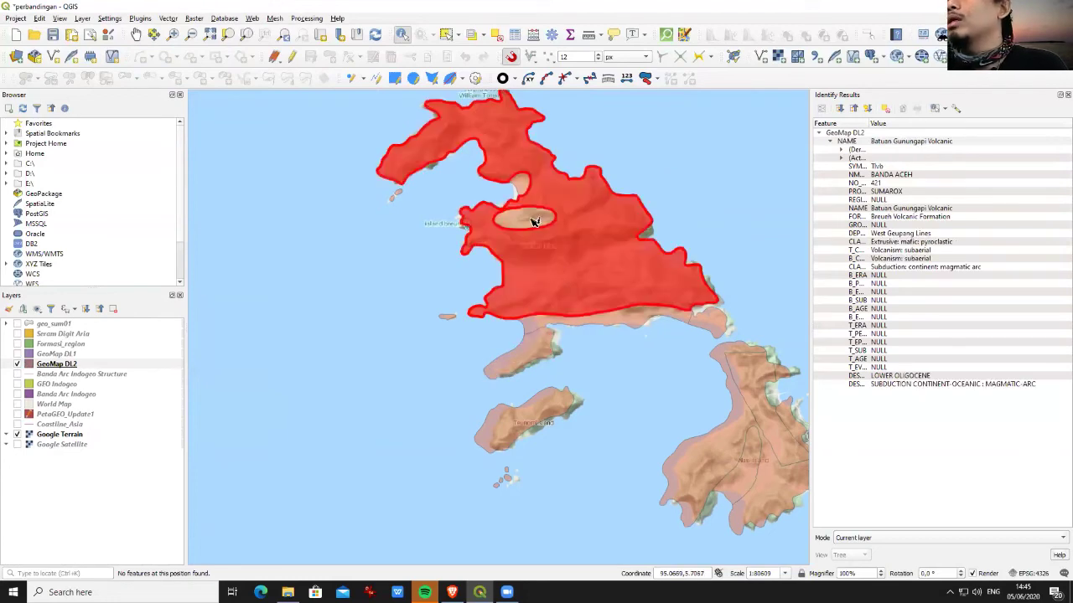
pyautogui.click(533, 221)
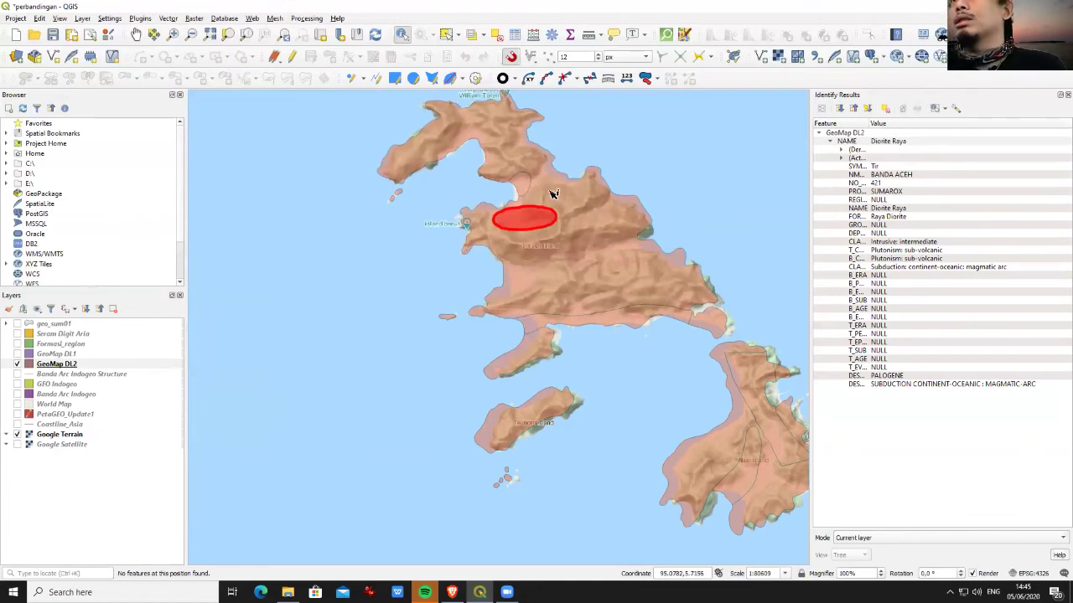
pyautogui.click(521, 184)
pyautogui.click(568, 201)
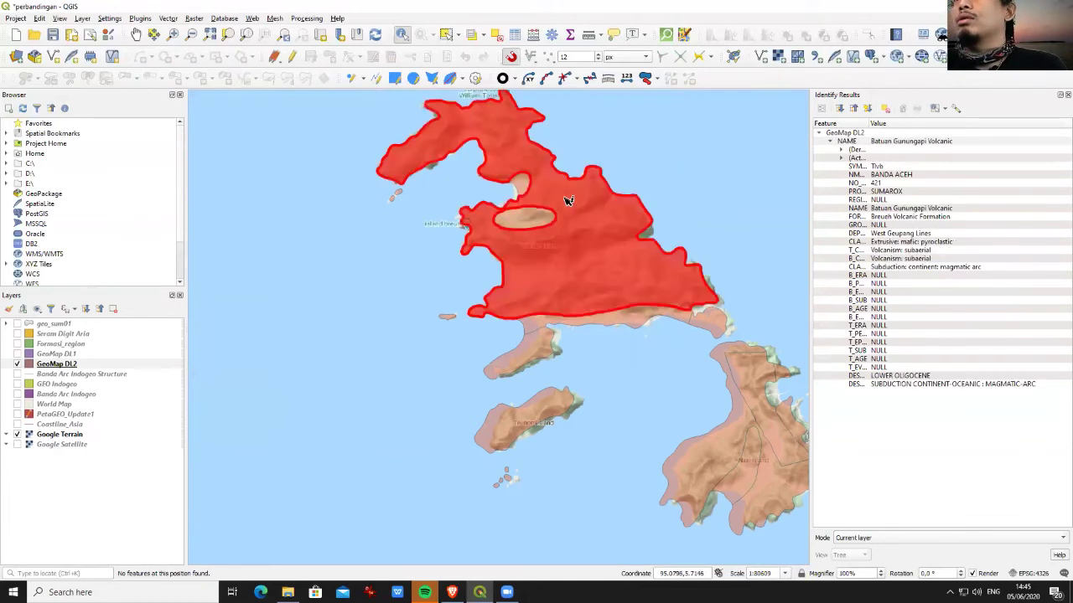
pyautogui.click(533, 217)
# - Examine the oval unit near Blangudjung against the terrain relief and identify the GeoMap DL2 unit surrounding it
pyautogui.scroll(2, 560, 231)
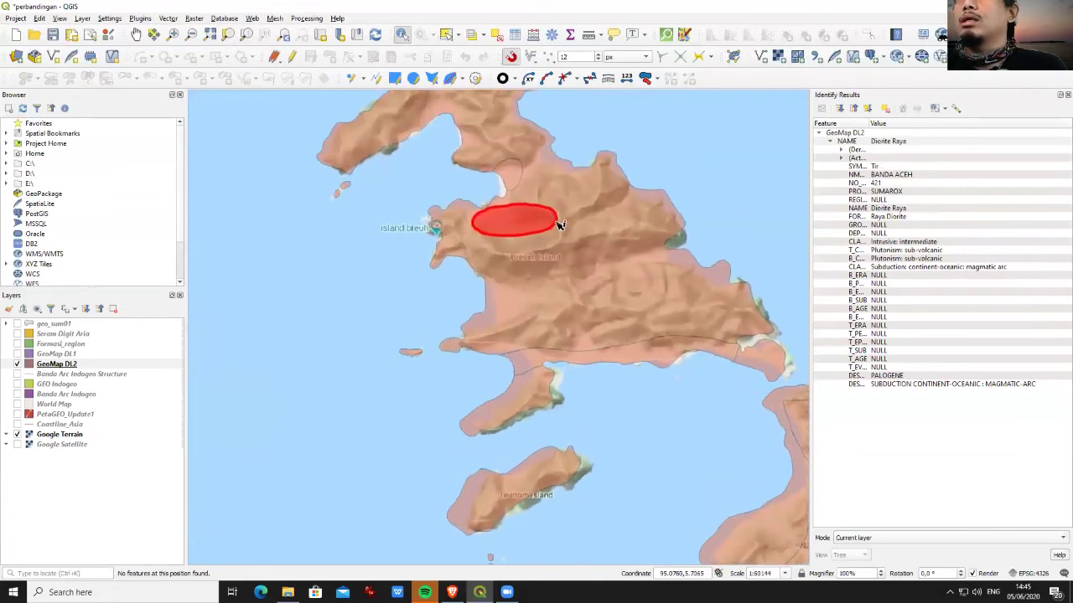
pyautogui.scroll(2, 559, 231)
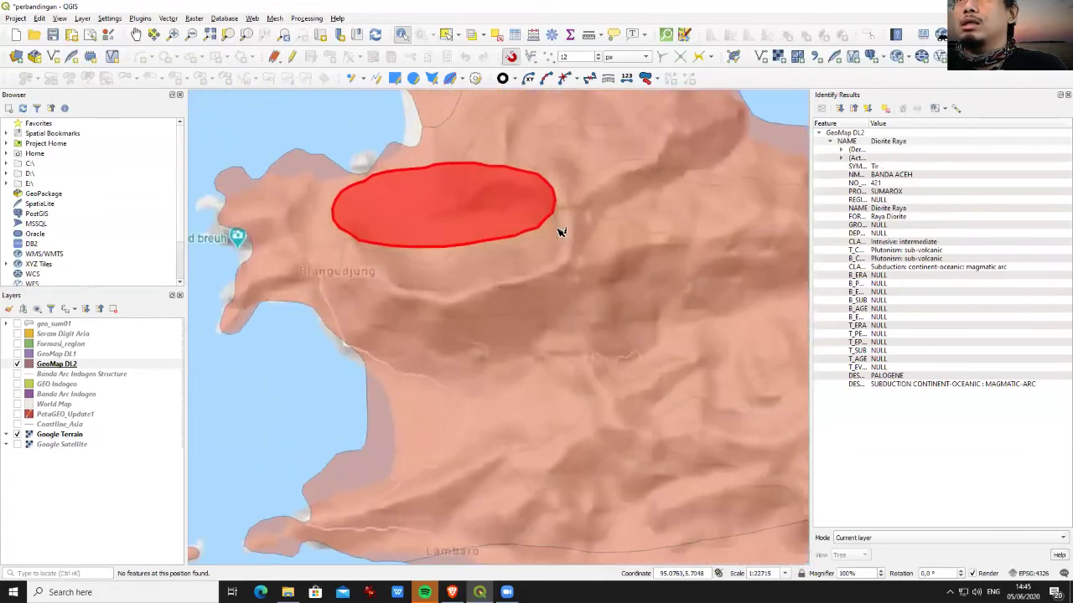
pyautogui.click(136, 34)
pyautogui.moveTo(444, 271); pyautogui.dragTo(487, 371)
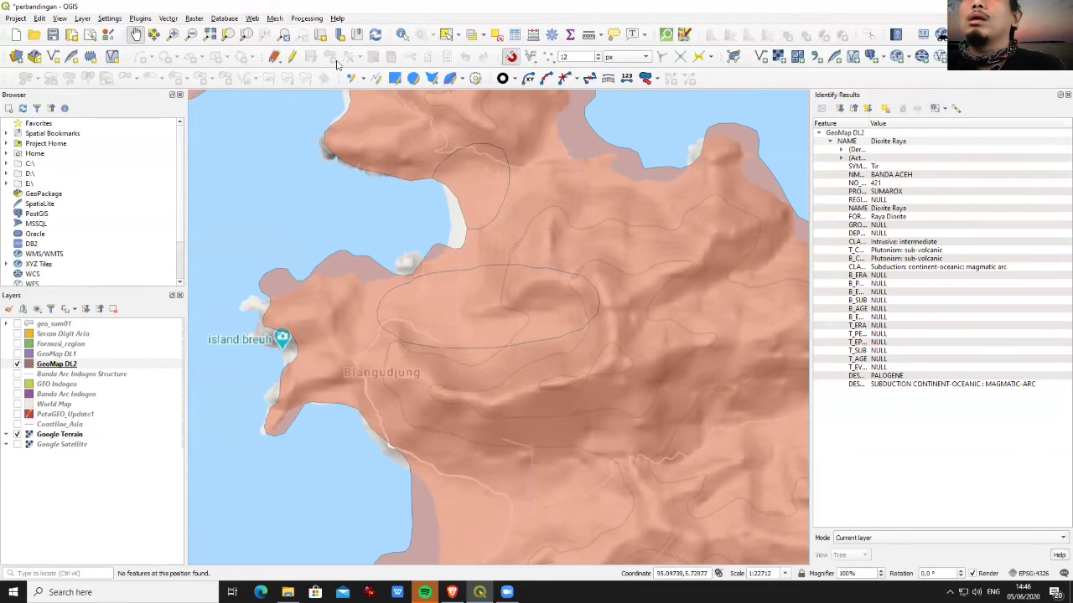
pyautogui.click(402, 35)
pyautogui.click(623, 235)
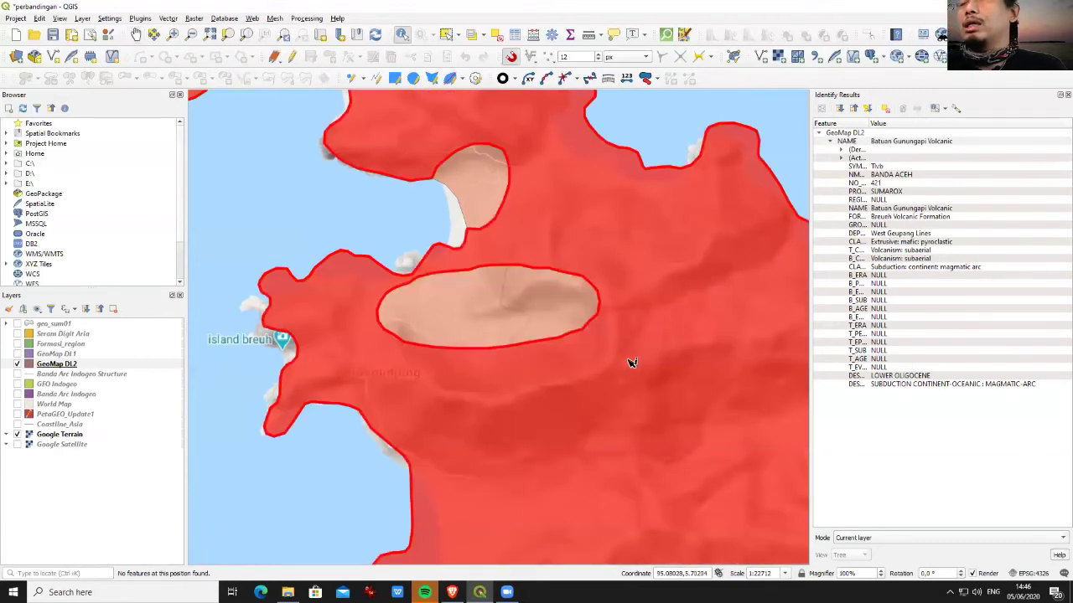
pyautogui.scroll(1, 620, 363)
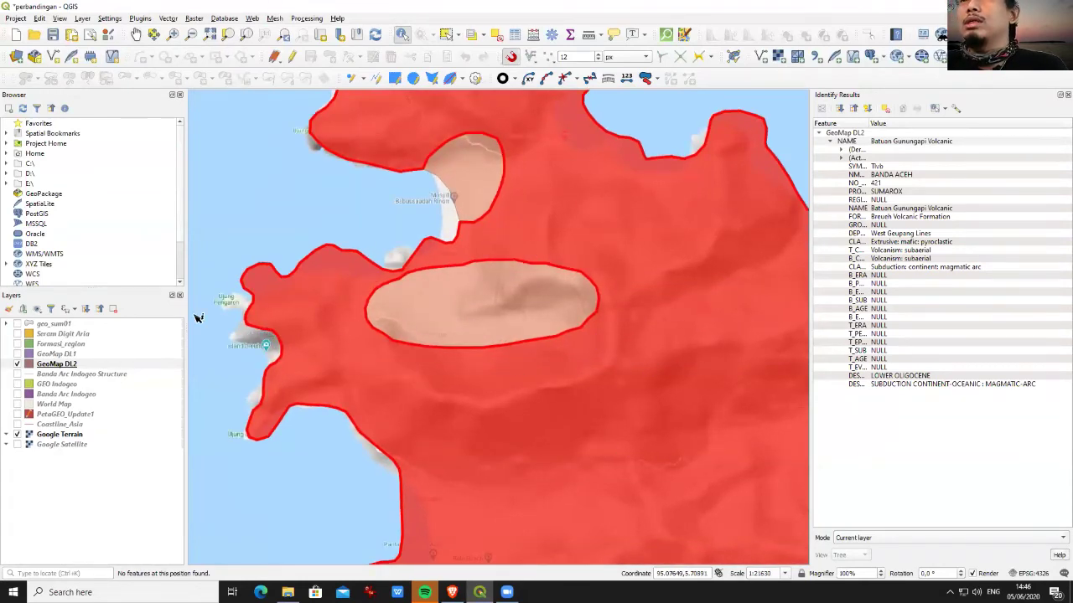
# - Hide GeoMap DL2, clear the identified unit, and show PetaGEO_Update1 as the active layer
pyautogui.click(18, 363)
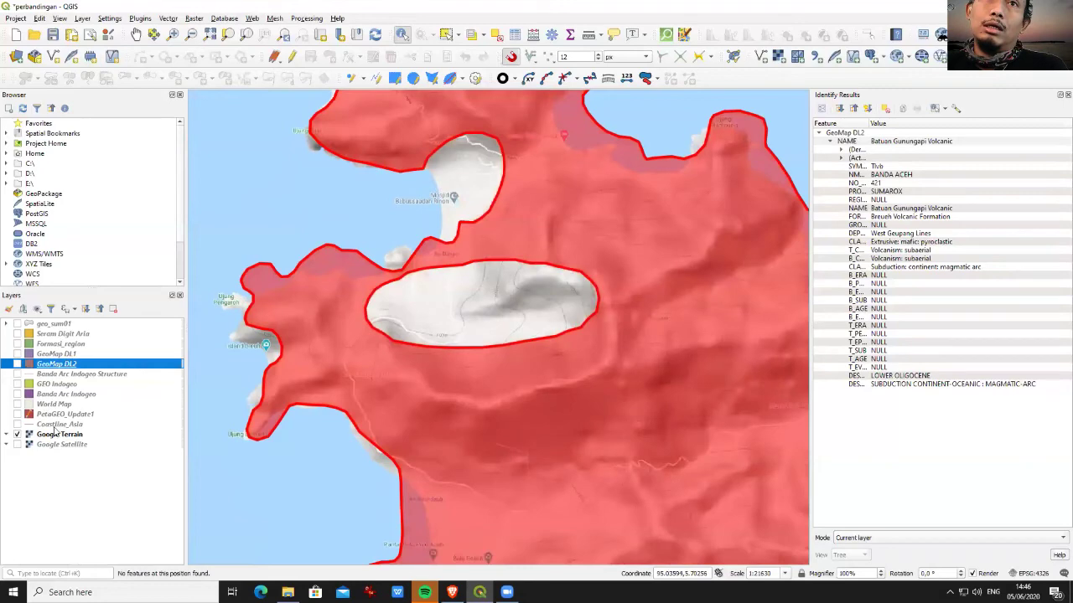
pyautogui.click(211, 410)
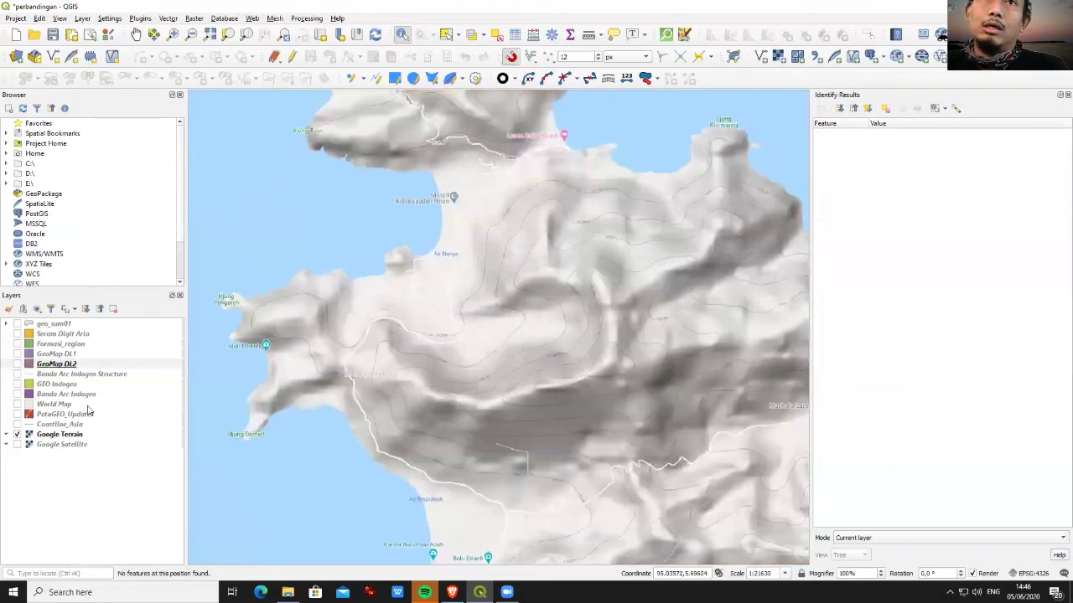
pyautogui.click(61, 414)
pyautogui.click(17, 414)
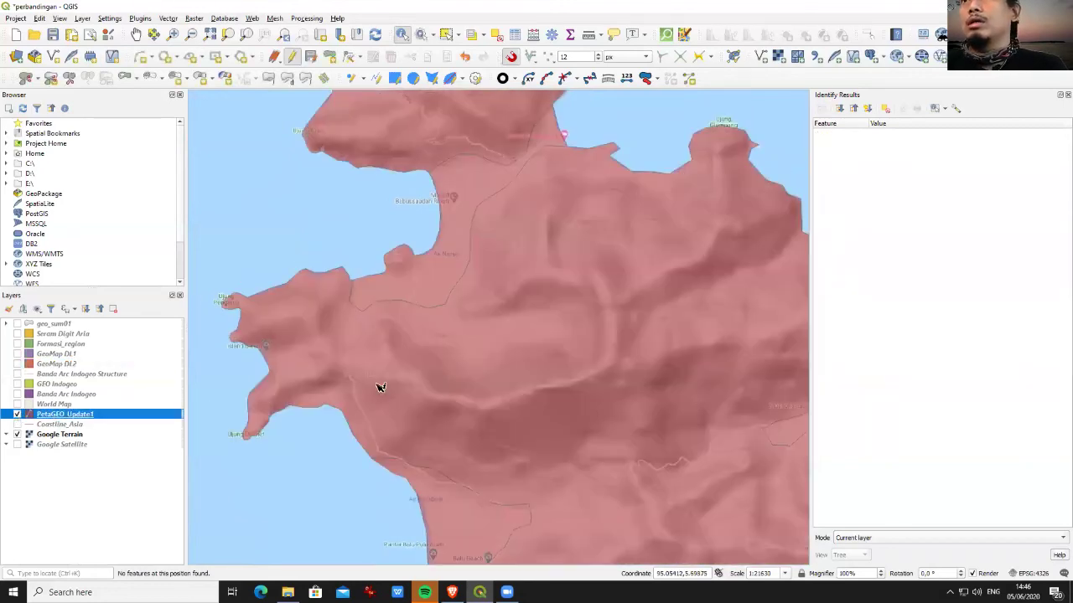
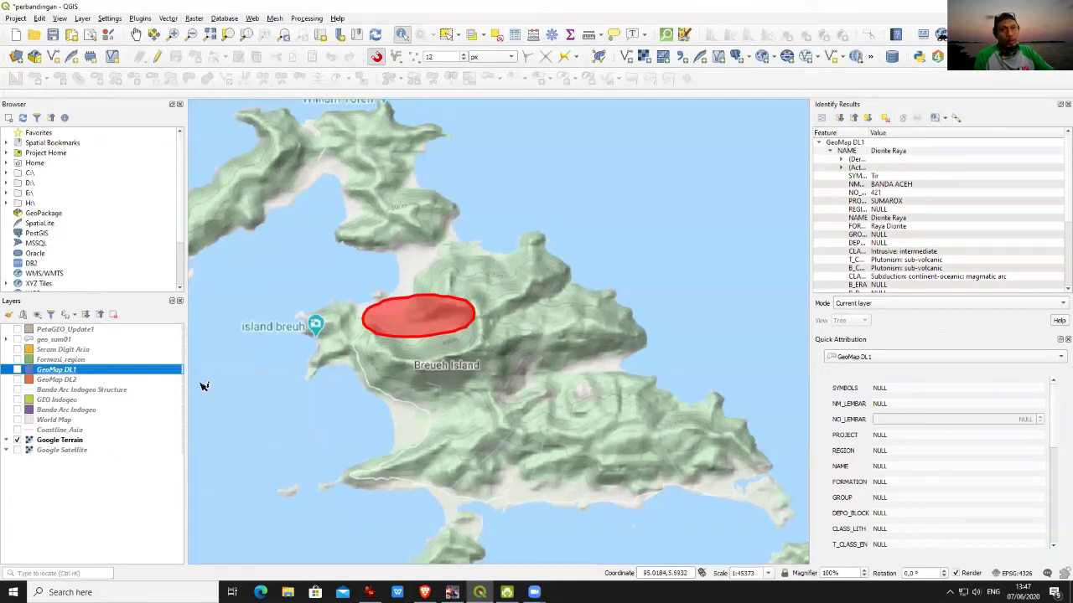
# - Clear the highlighted GeoMap DL1 unit and show the PetaGEO_Update1 layer over the terrain
pyautogui.click(275, 393)
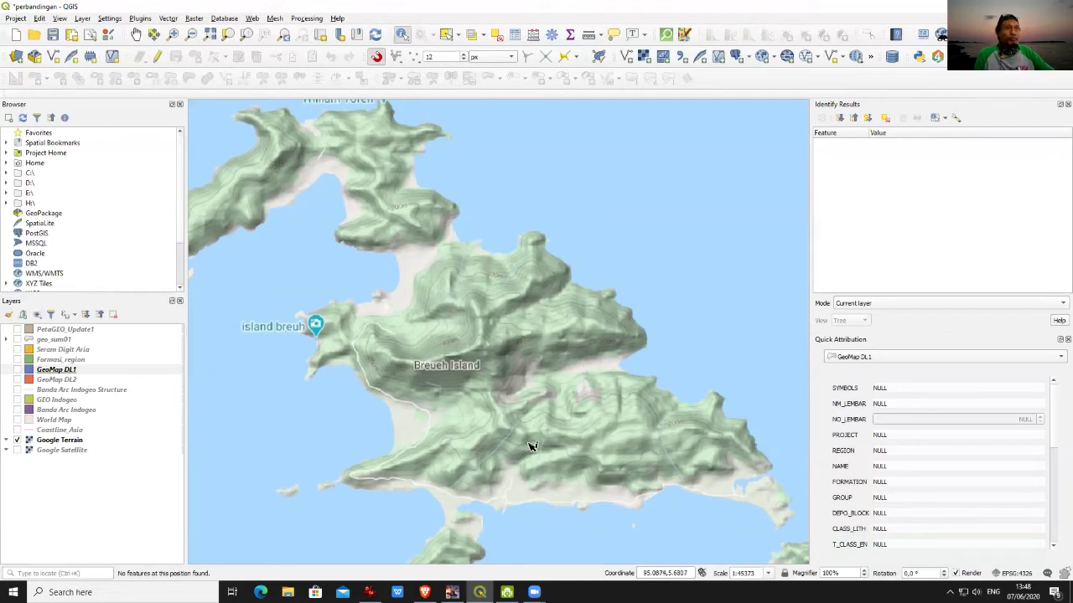
pyautogui.click(17, 330)
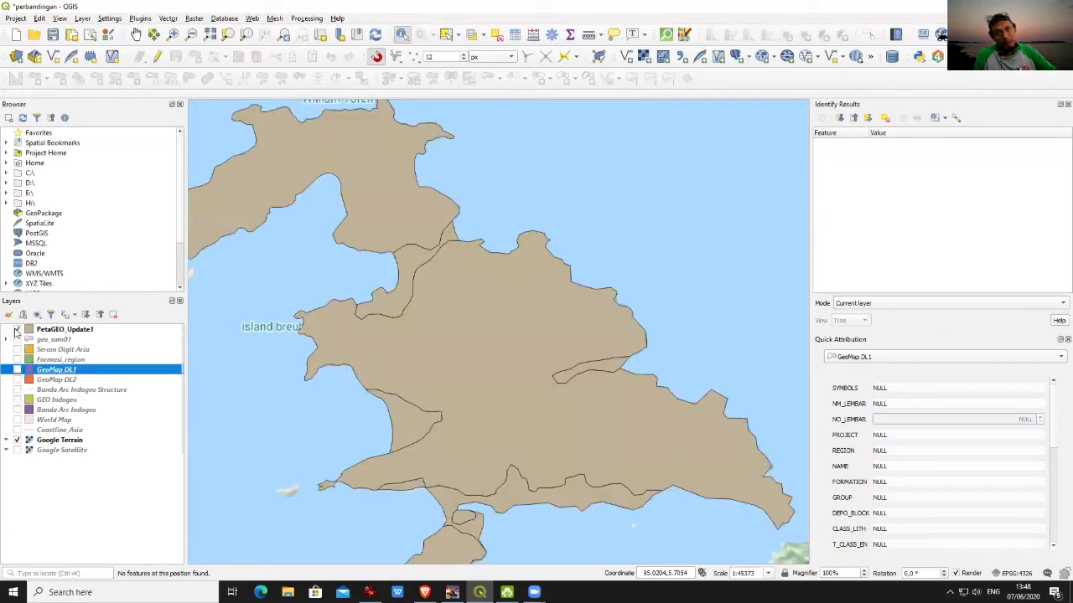
pyautogui.click(156, 56)
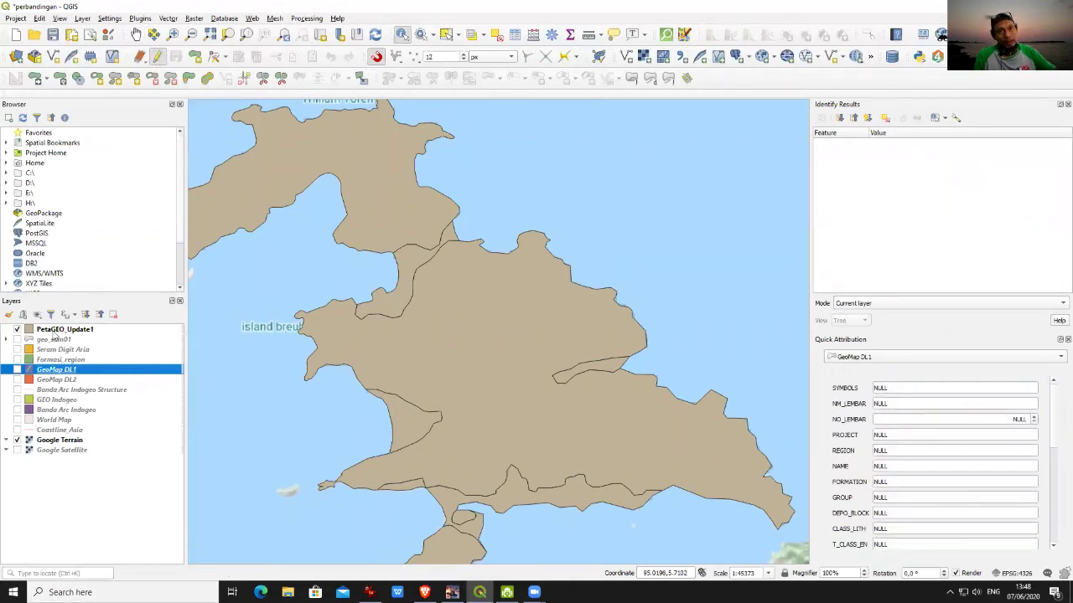
# - Set the layer rendering opacity of PetaGEO_Update1 to 80%
pyautogui.click(64, 329)
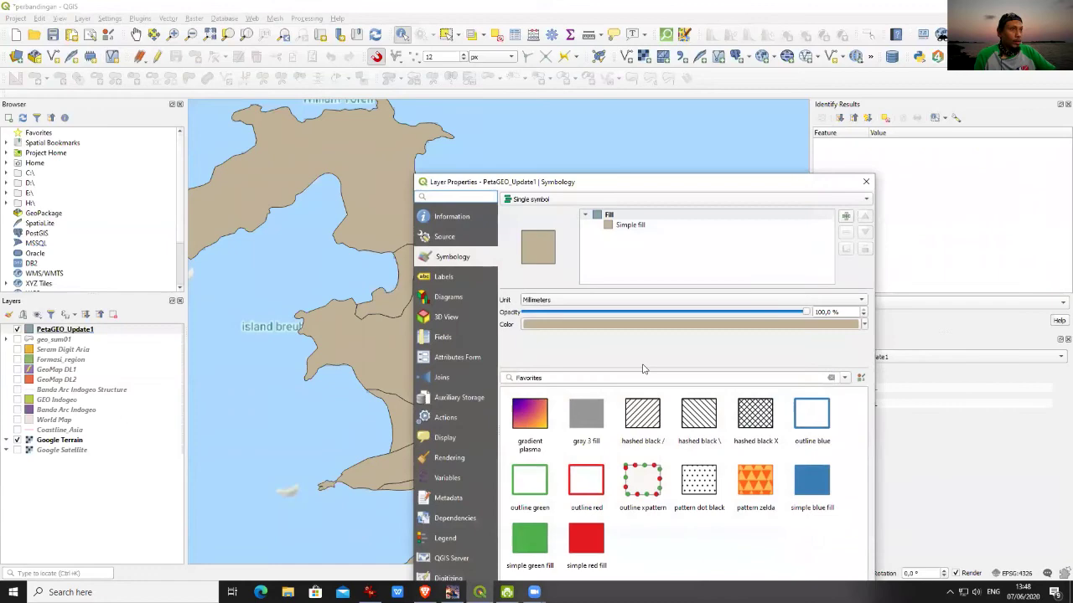
pyautogui.moveTo(655, 186); pyautogui.dragTo(640, 12)
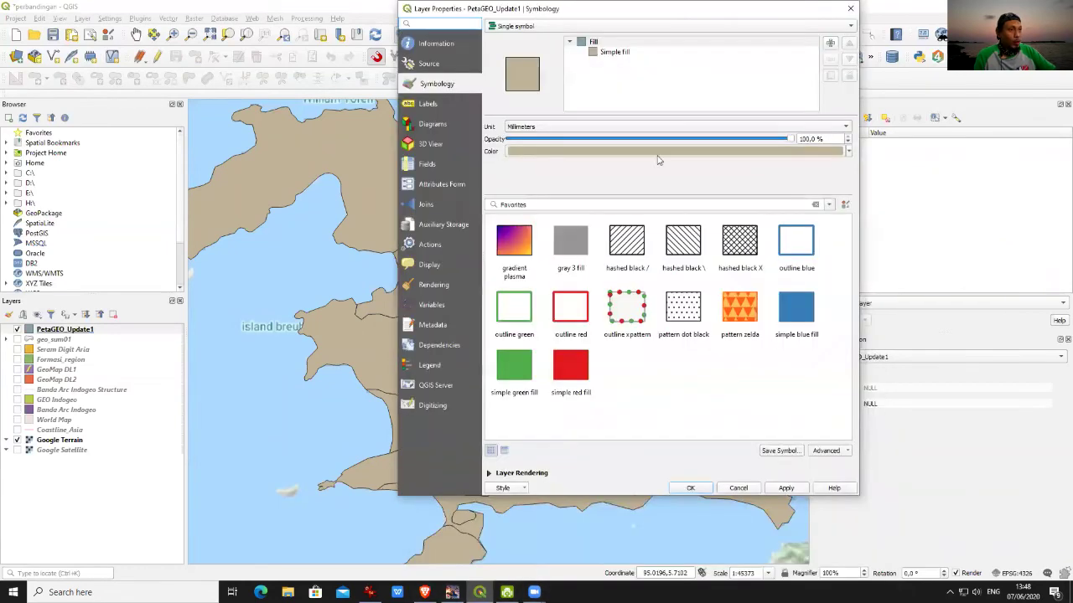
pyautogui.click(538, 474)
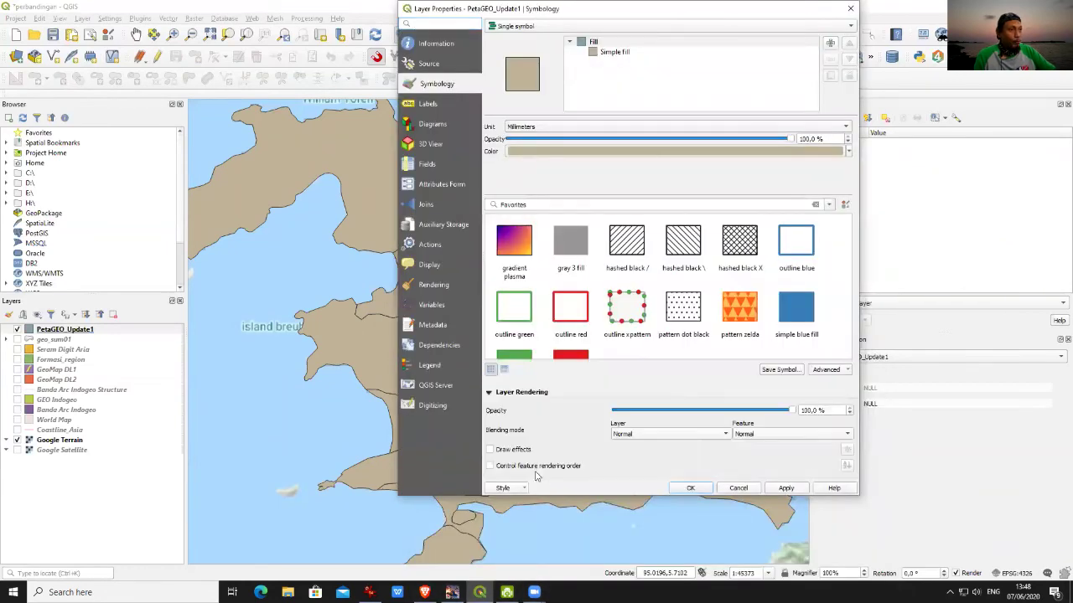
pyautogui.click(711, 410)
pyautogui.click(712, 411)
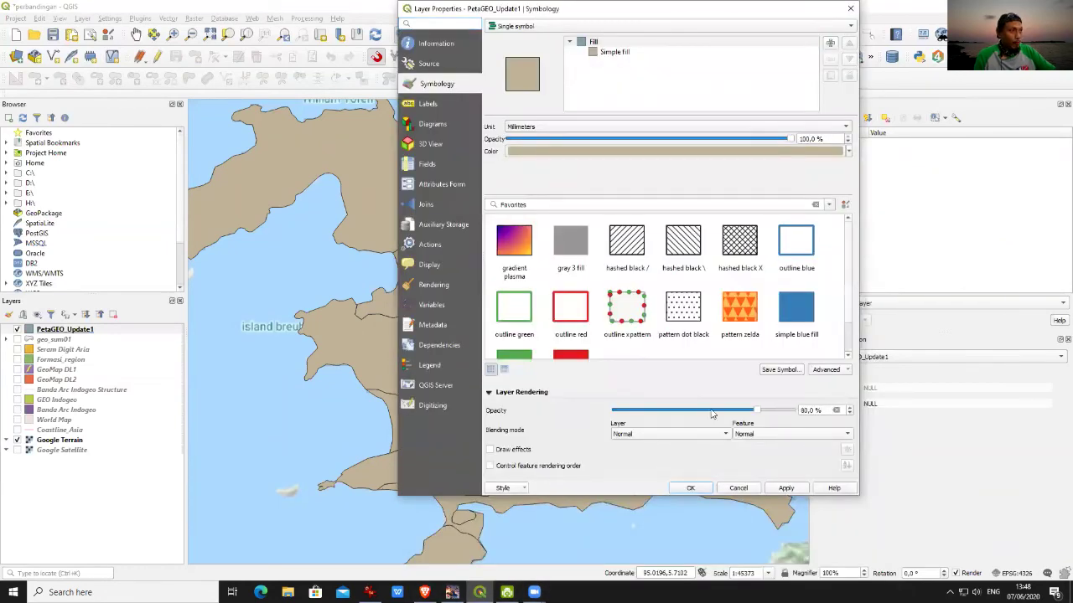
pyautogui.click(784, 489)
pyautogui.click(691, 489)
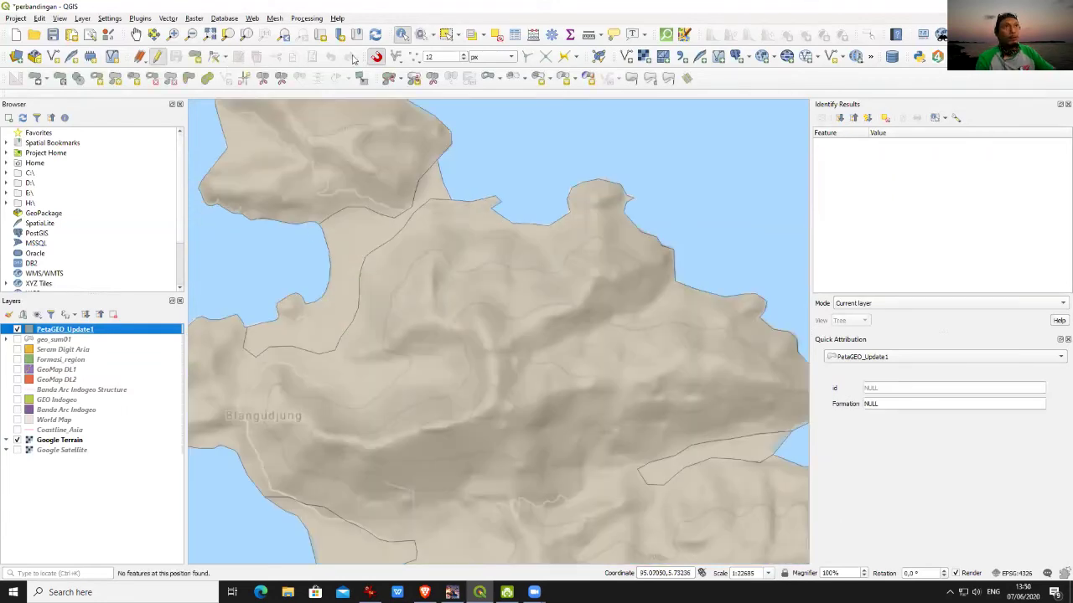
# - Use Fill Ring to outline an elongated polygon over the hill northeast of Blangudjung, beside the coastal lowland
pyautogui.click(133, 78)
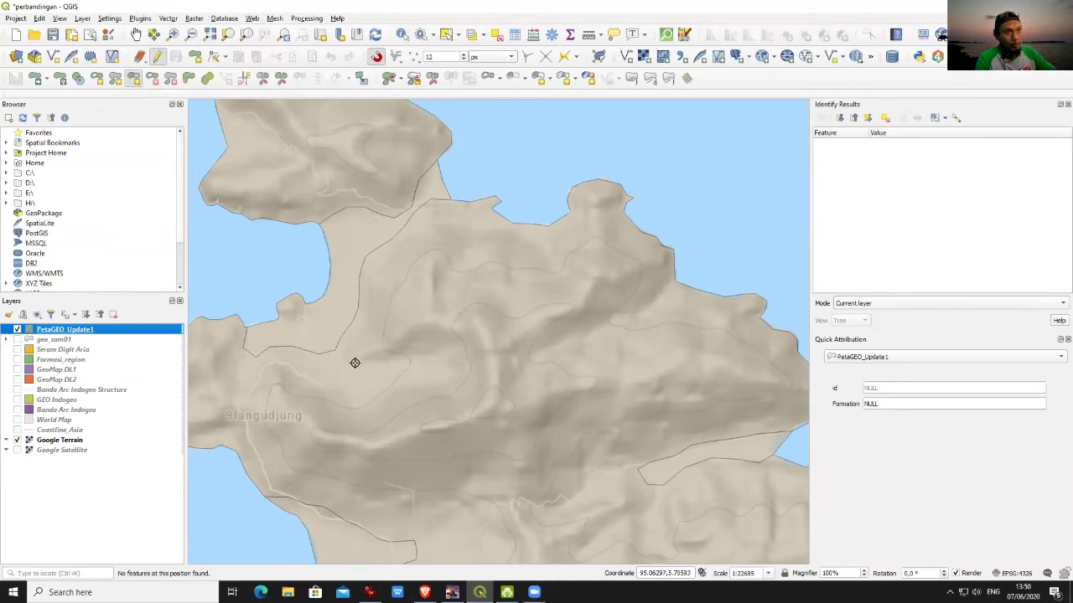
pyautogui.click(363, 363)
pyautogui.click(397, 365)
pyautogui.click(418, 359)
pyautogui.click(440, 345)
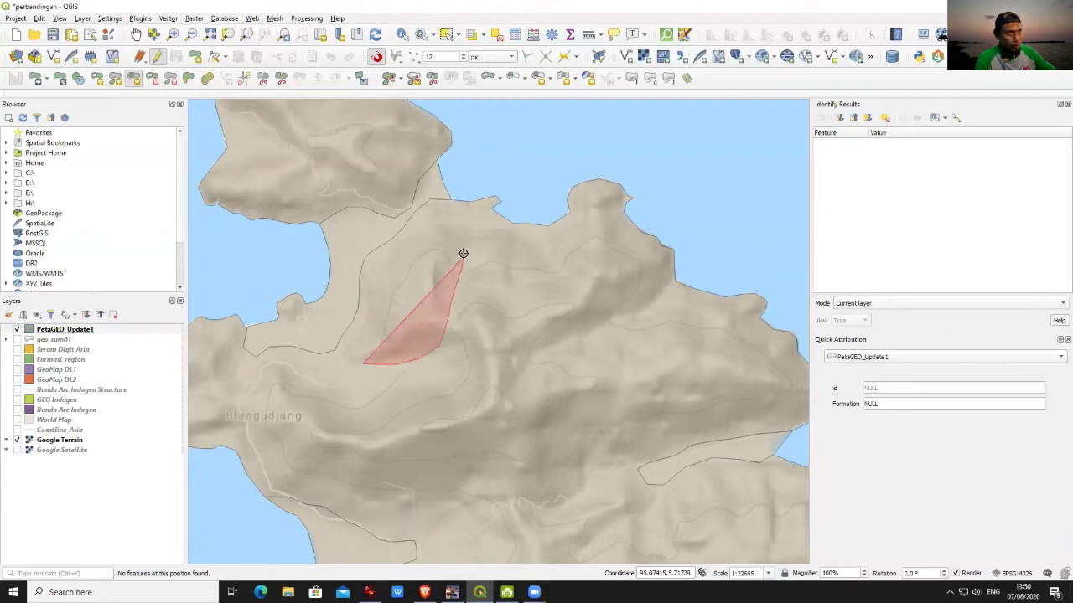
pyautogui.click(462, 238)
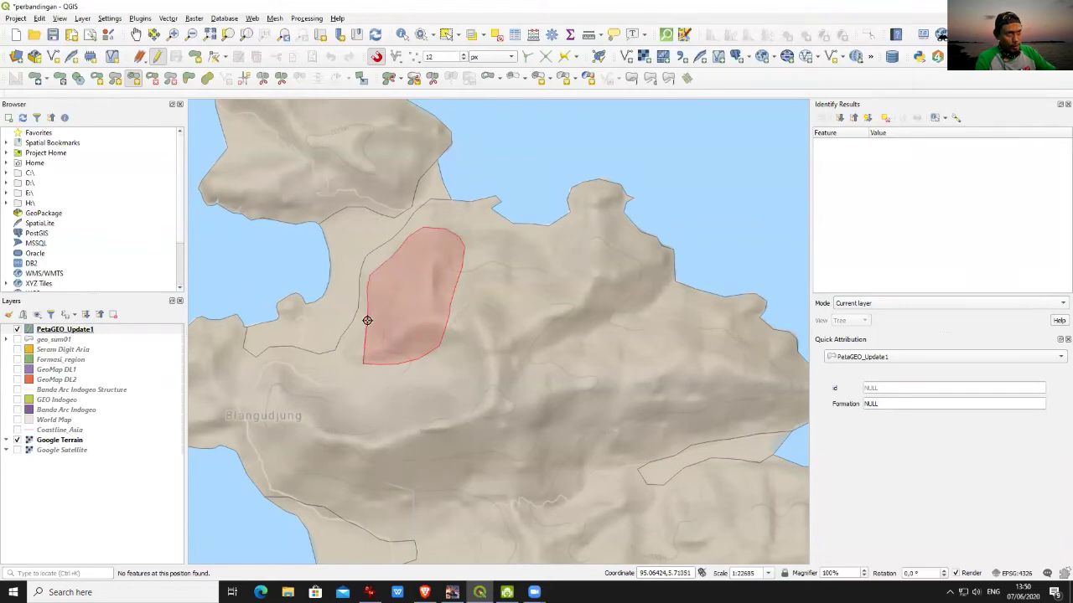
pyautogui.rightClick(349, 362)
# - Give the new hill polygon the Formation value Tir and save the project
pyautogui.click(873, 319)
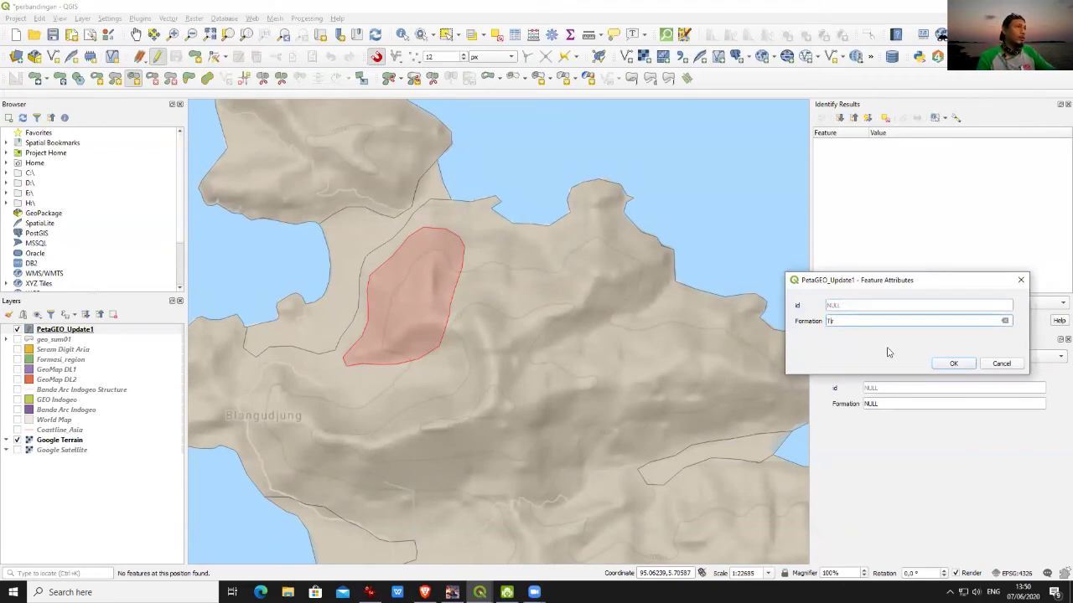
pyautogui.click(954, 363)
pyautogui.hotkey('ctrl', 's')
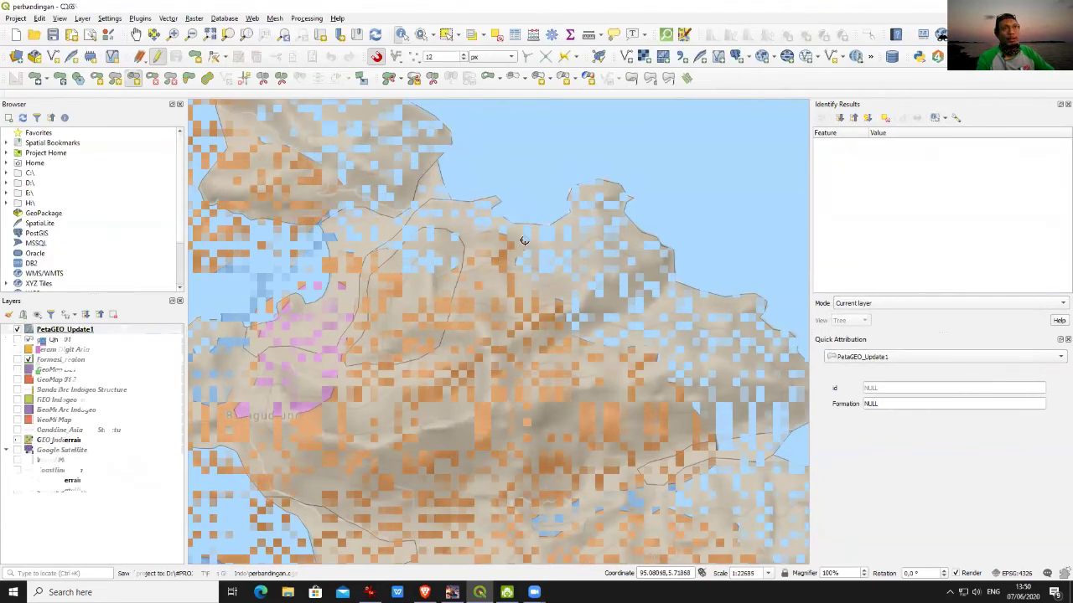
# - Review the categorized PetaGEO_Update1 polygons across the whole island, hide that layer, and show GeoMap DL1 instead
pyautogui.scroll(-1, 538, 457)
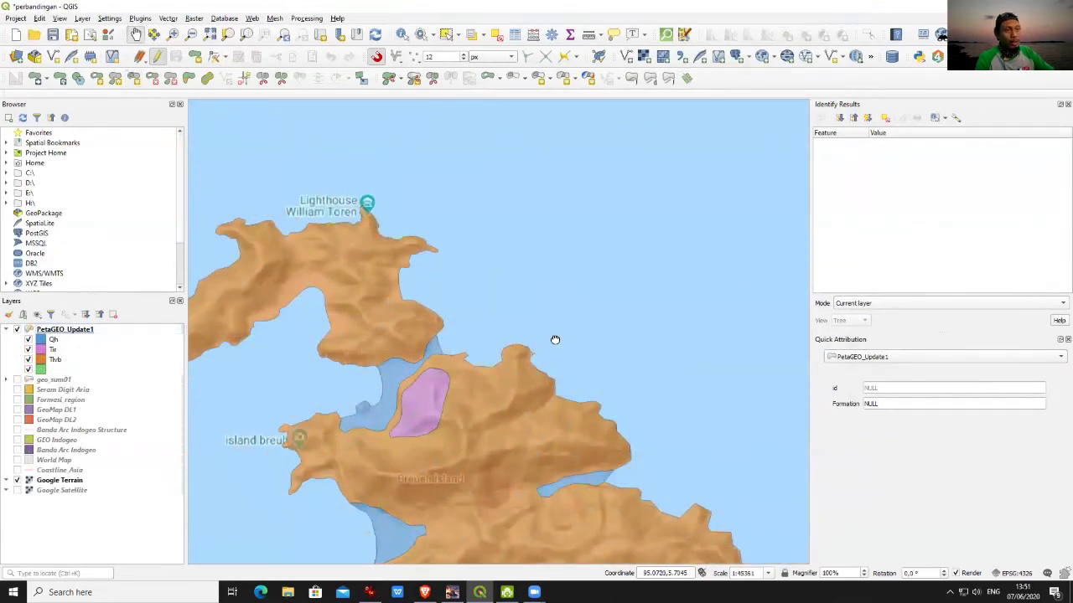
pyautogui.scroll(-1, 459, 428)
pyautogui.scroll(-3, 574, 319)
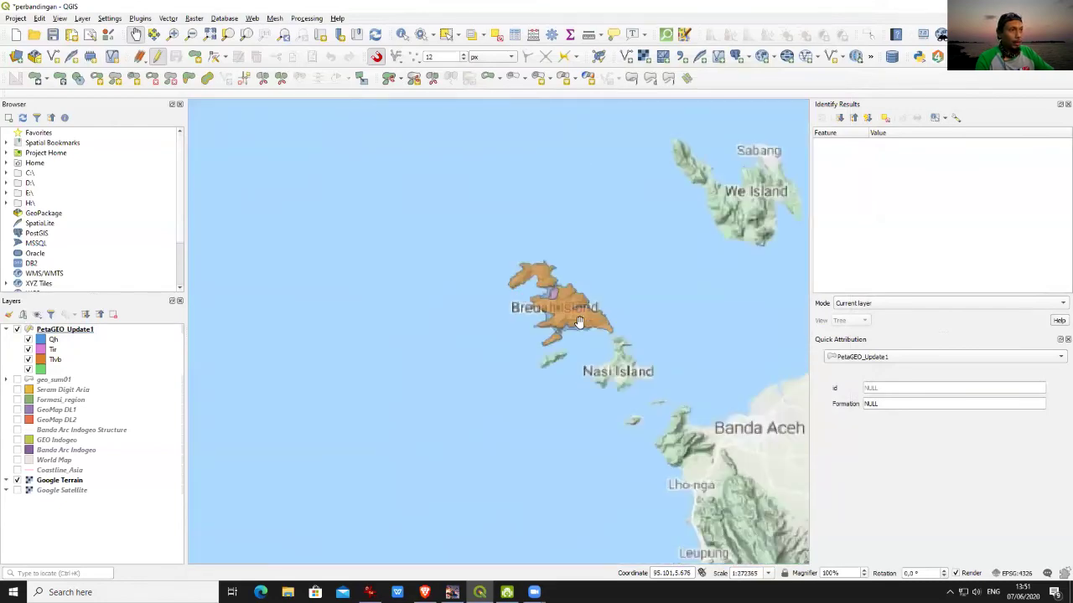
pyautogui.scroll(3, 577, 321)
pyautogui.scroll(-1, 531, 323)
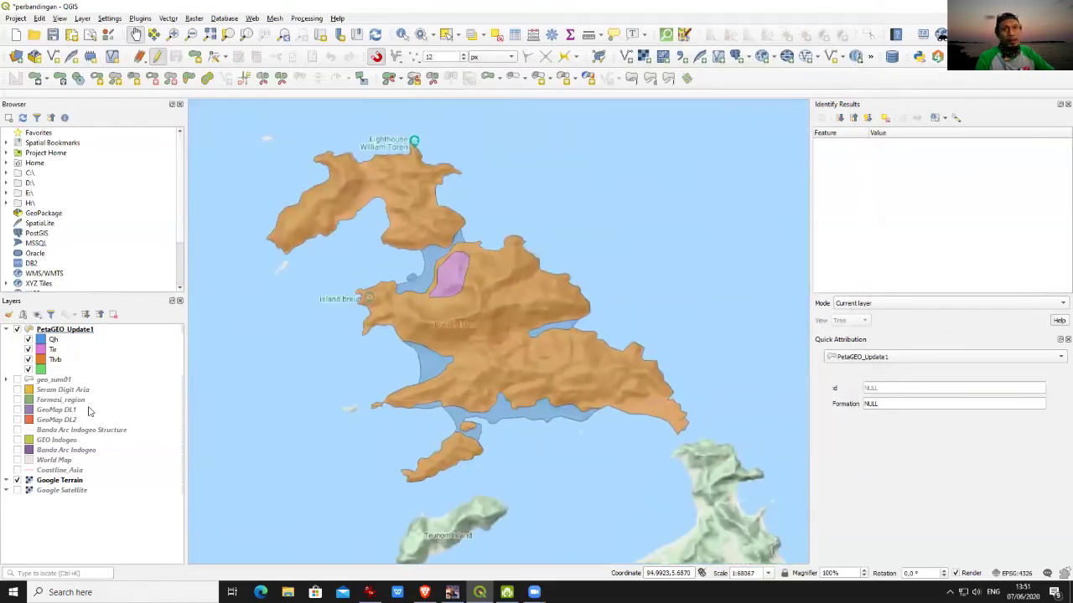
pyautogui.click(17, 329)
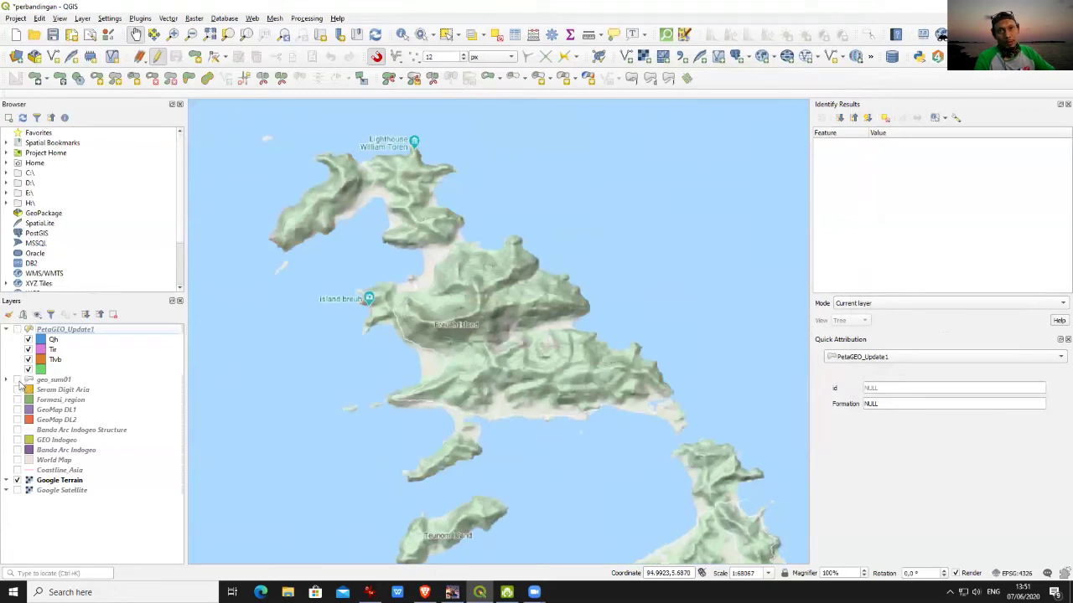
pyautogui.click(18, 409)
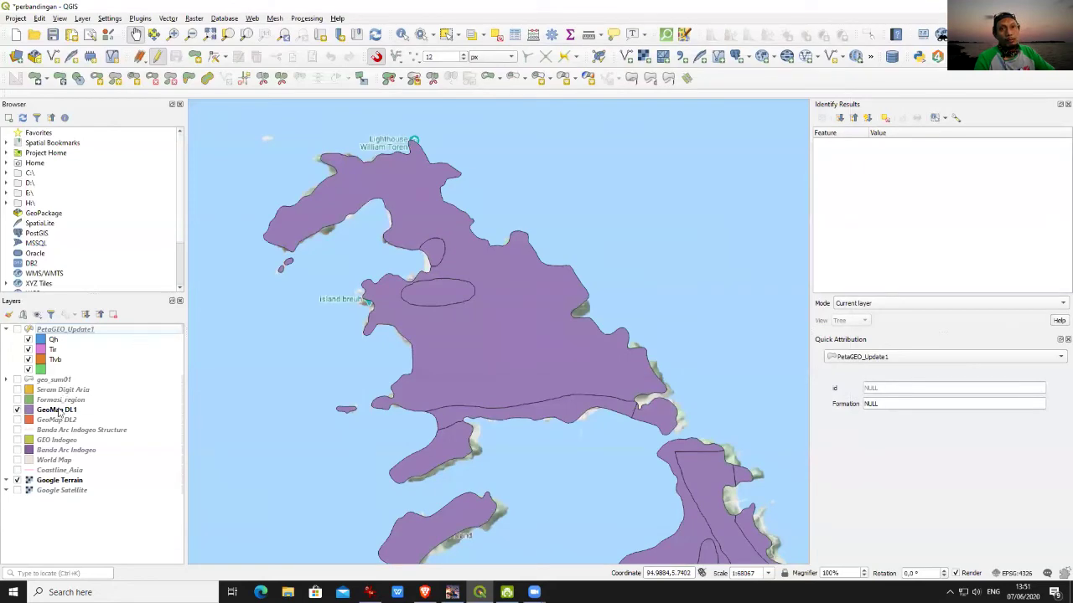
# - Style GeoMap DL1 as Categorized by the SYMBOLS field with random colors, classifying all its values
pyautogui.doubleClick(57, 410)
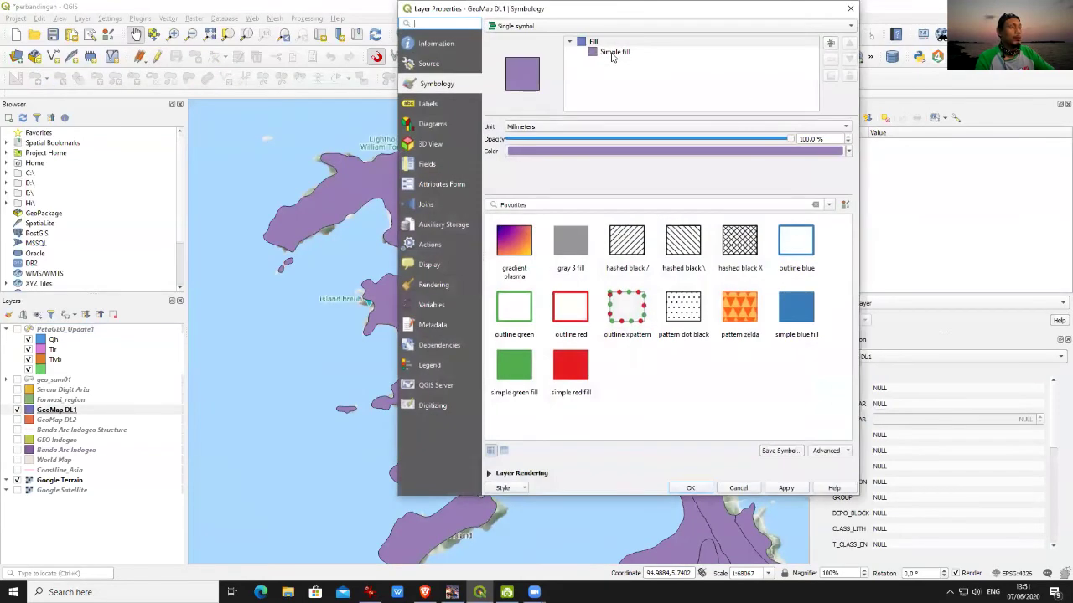
pyautogui.click(614, 52)
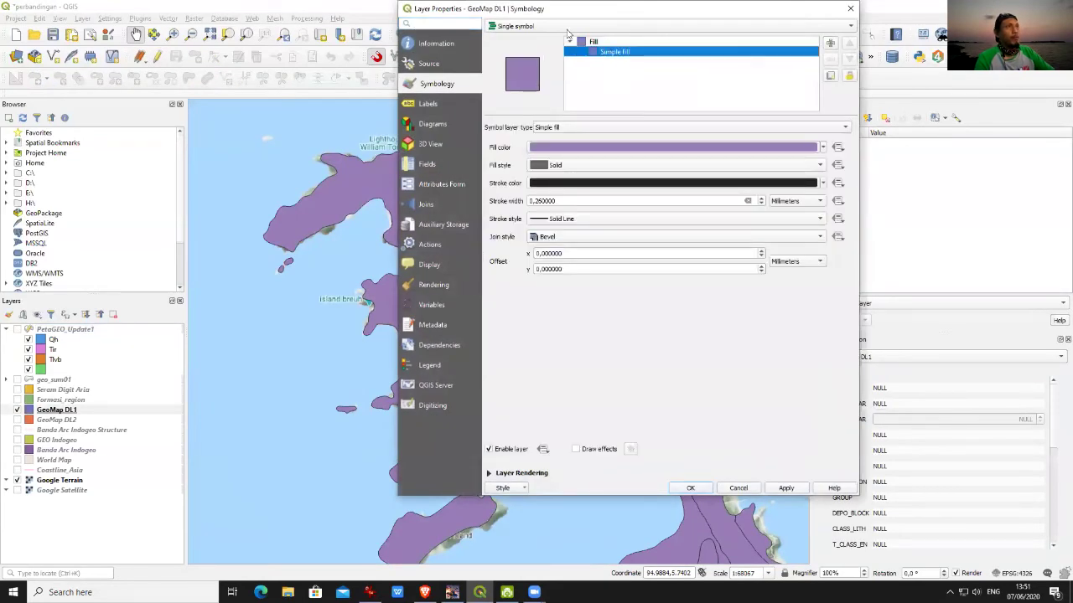
pyautogui.click(566, 26)
pyautogui.click(563, 37)
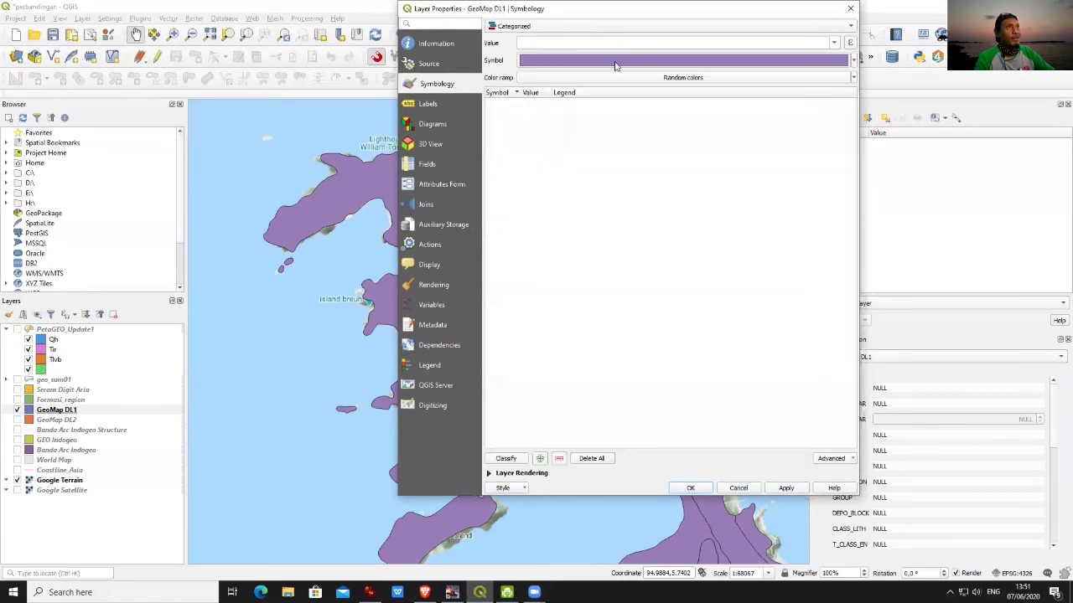
pyautogui.click(506, 458)
pyautogui.click(832, 44)
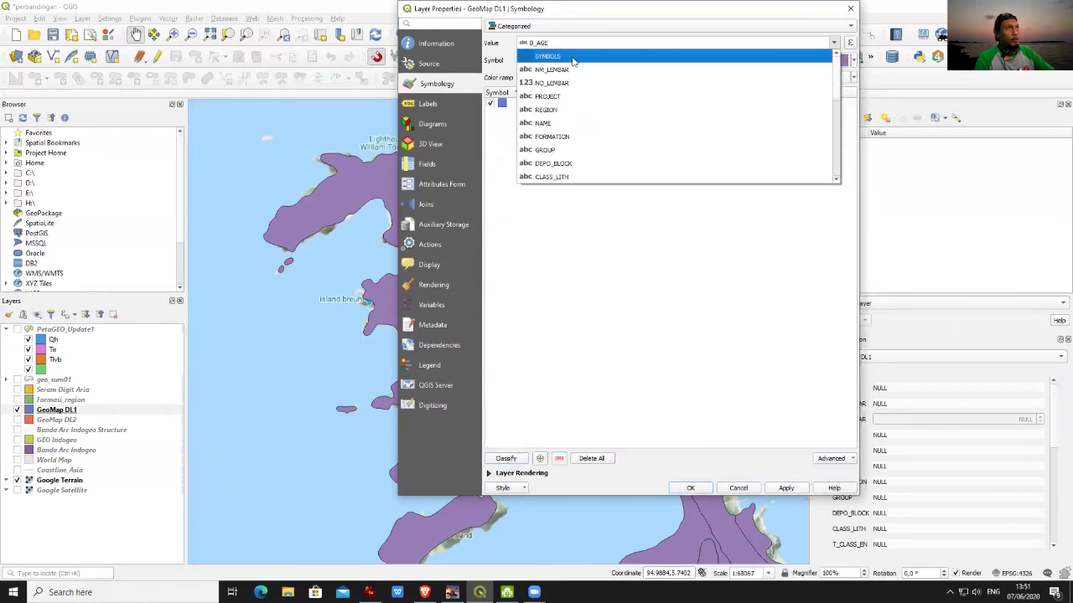
pyautogui.click(576, 67)
pyautogui.click(506, 459)
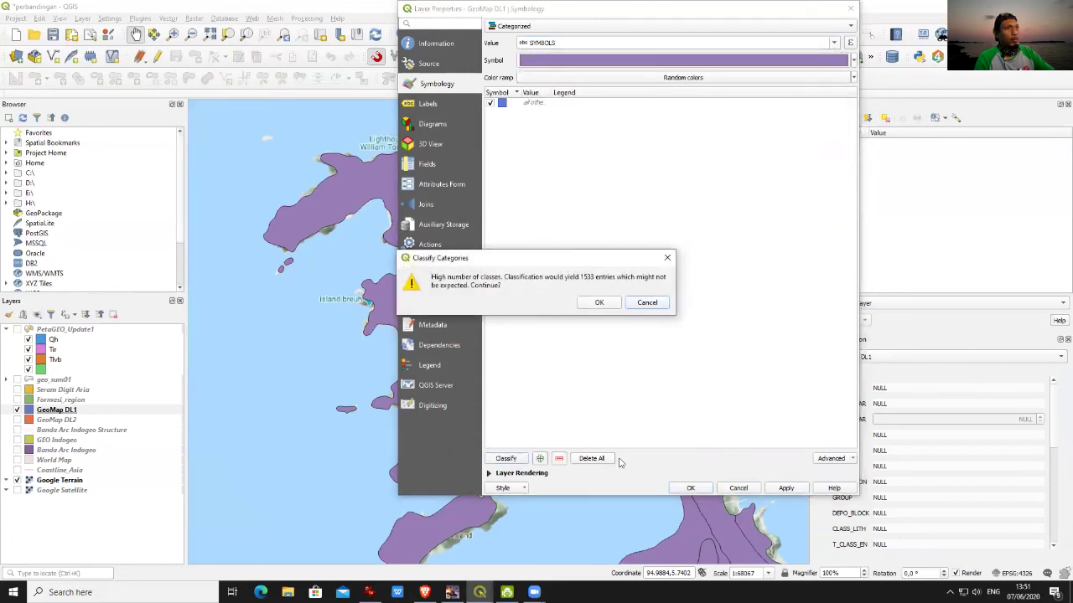
pyautogui.click(611, 305)
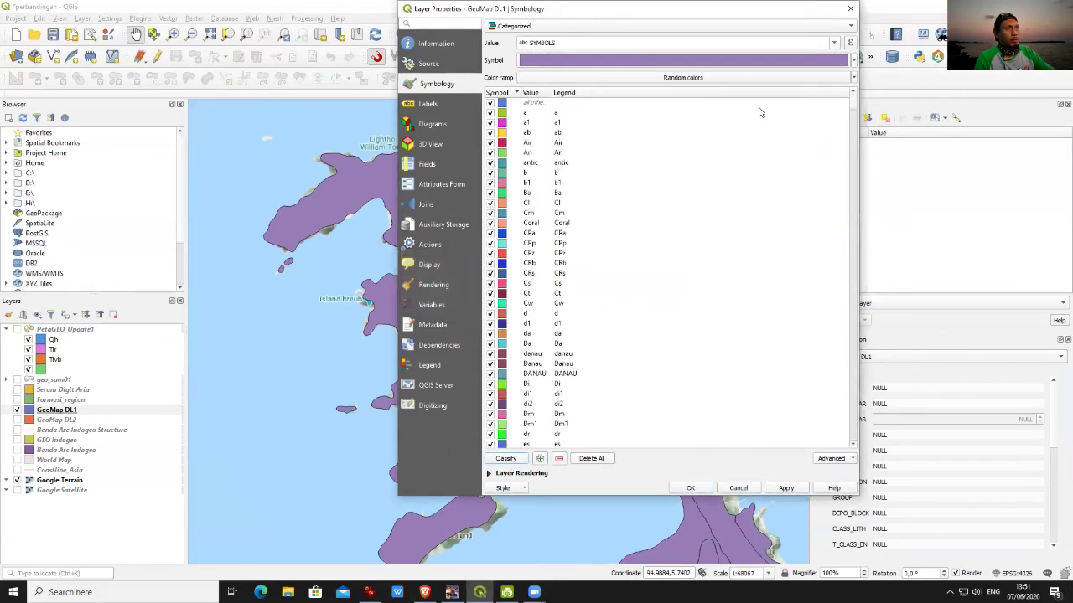
pyautogui.click(691, 489)
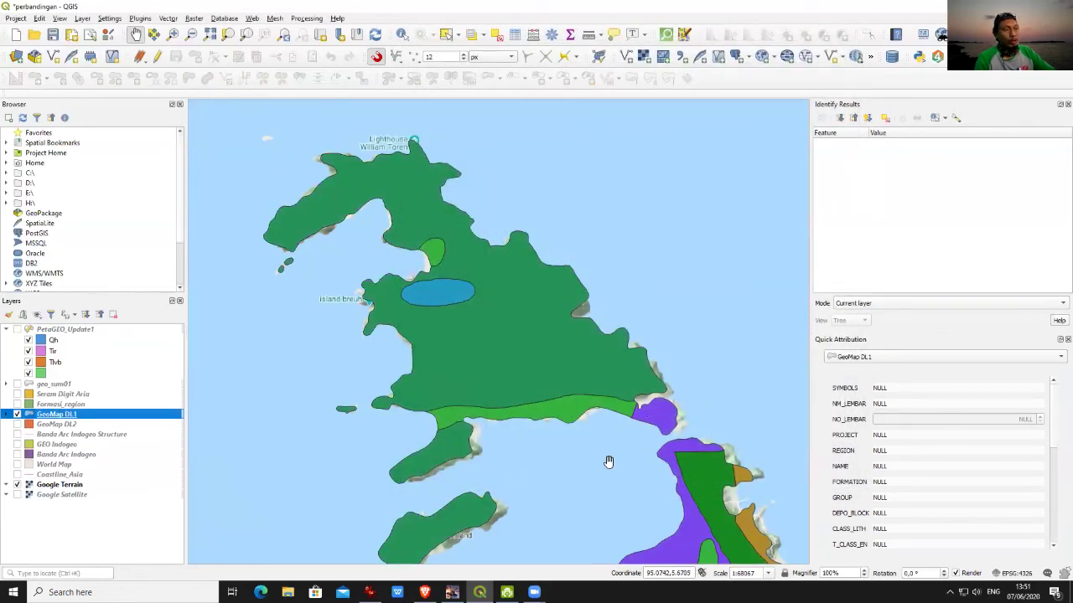
# - Hide GeoMap DL1 and show PetaGEO_Update1 to inspect the island's southeastern tip
pyautogui.click(16, 414)
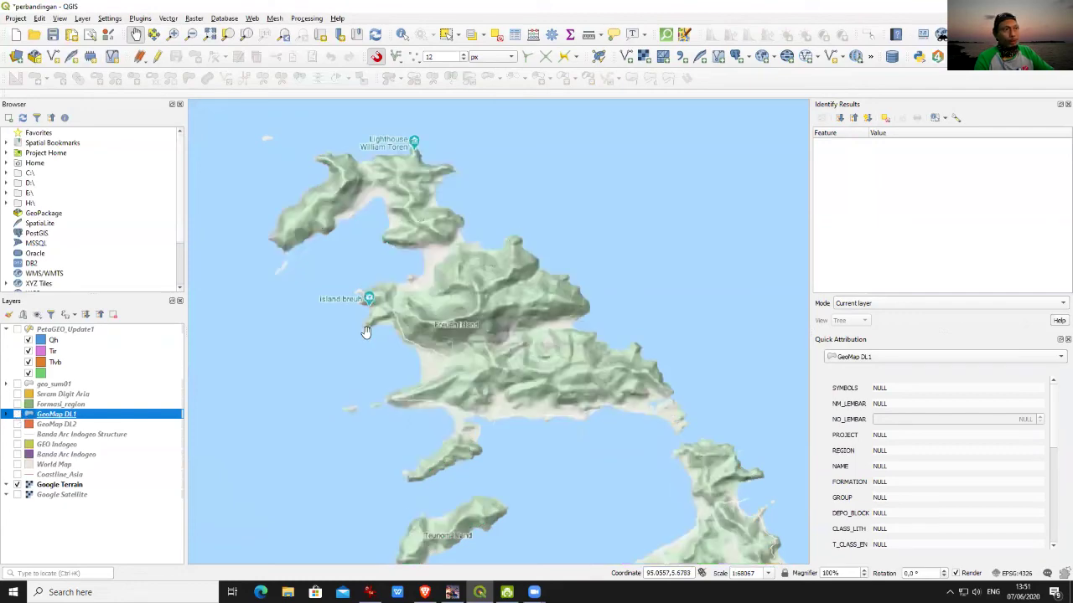
pyautogui.click(19, 330)
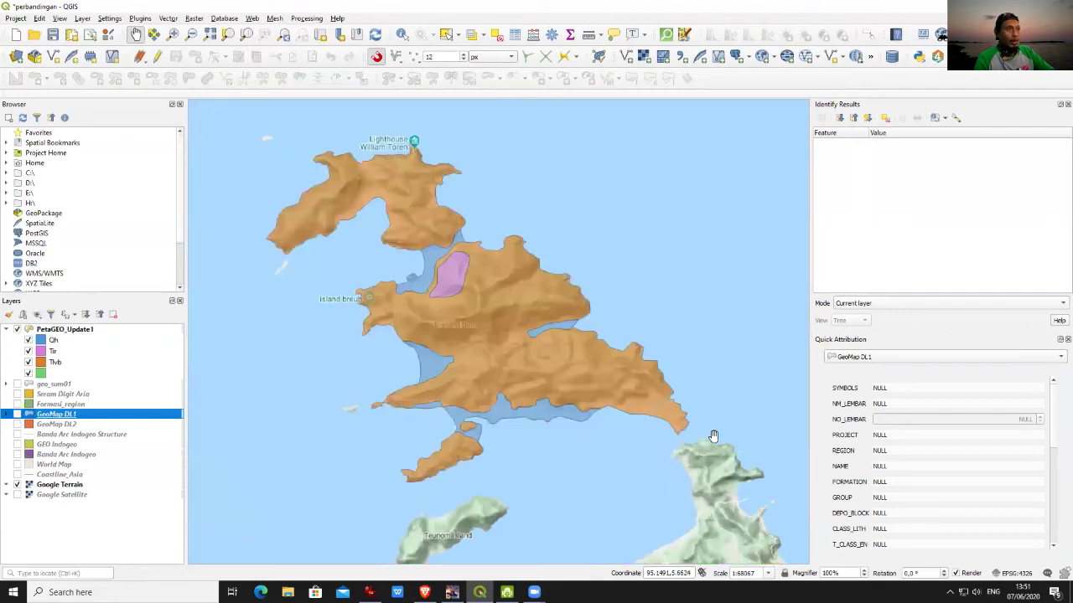
pyautogui.scroll(1, 667, 408)
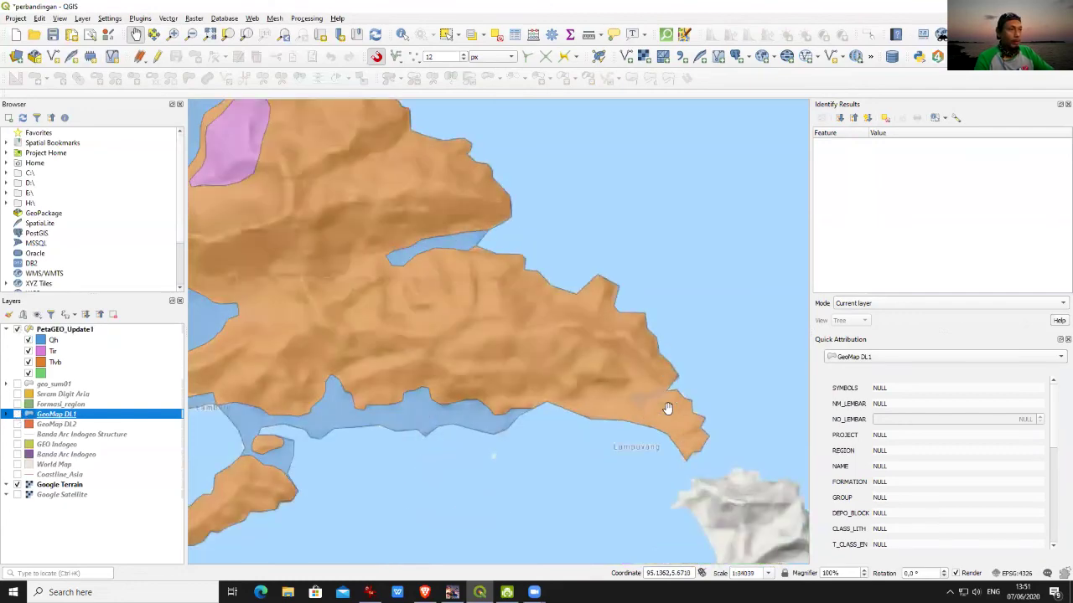
# - Show GeoMap DL1 beneath PetaGEO_Update1 and identify its unit at the island's southeastern tip
pyautogui.click(17, 414)
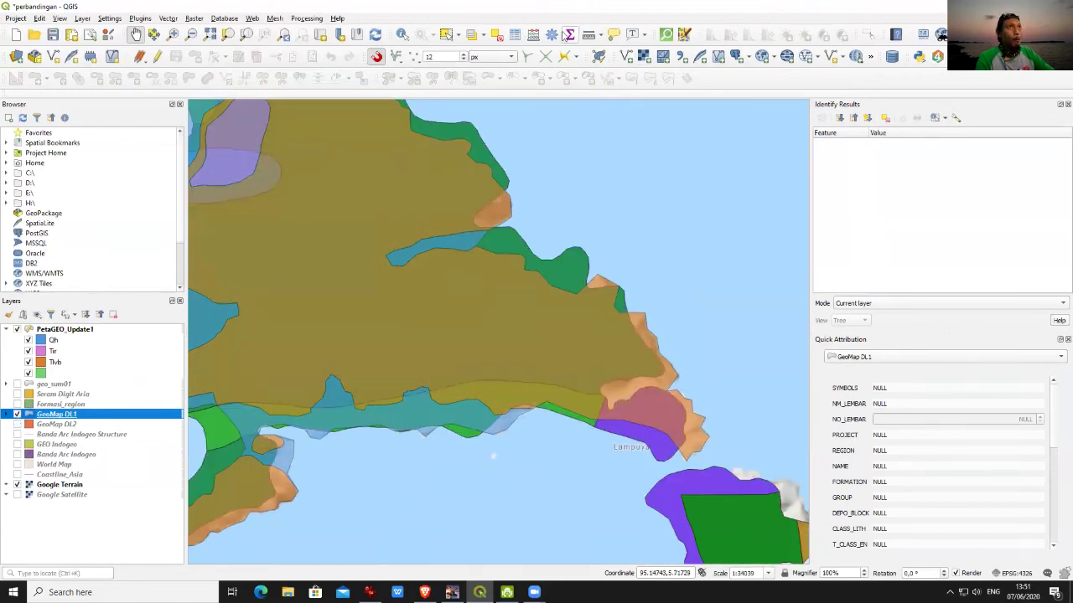
pyautogui.click(402, 36)
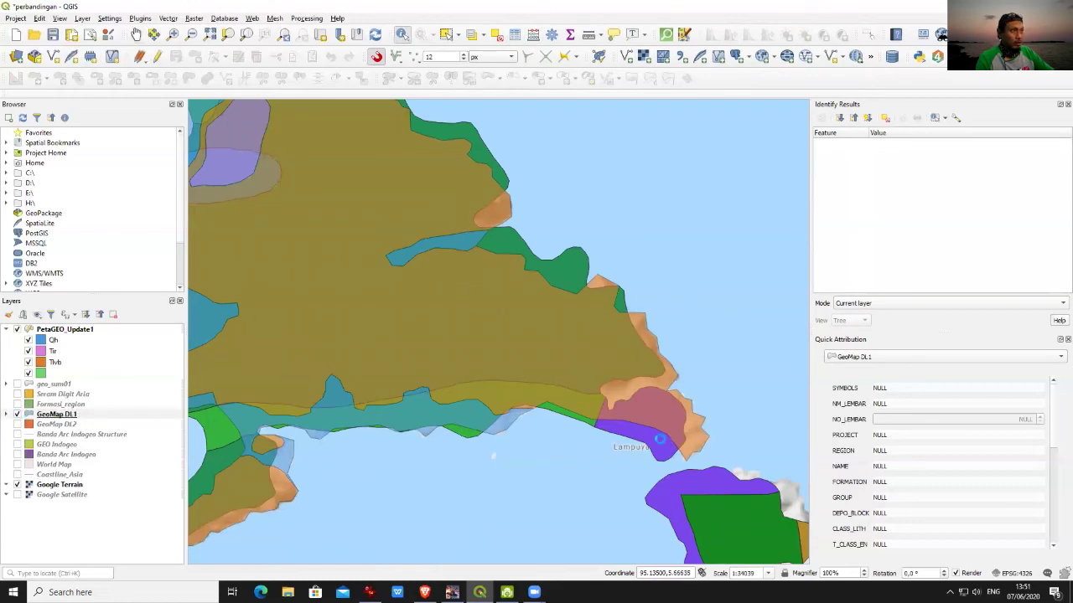
pyautogui.click(663, 442)
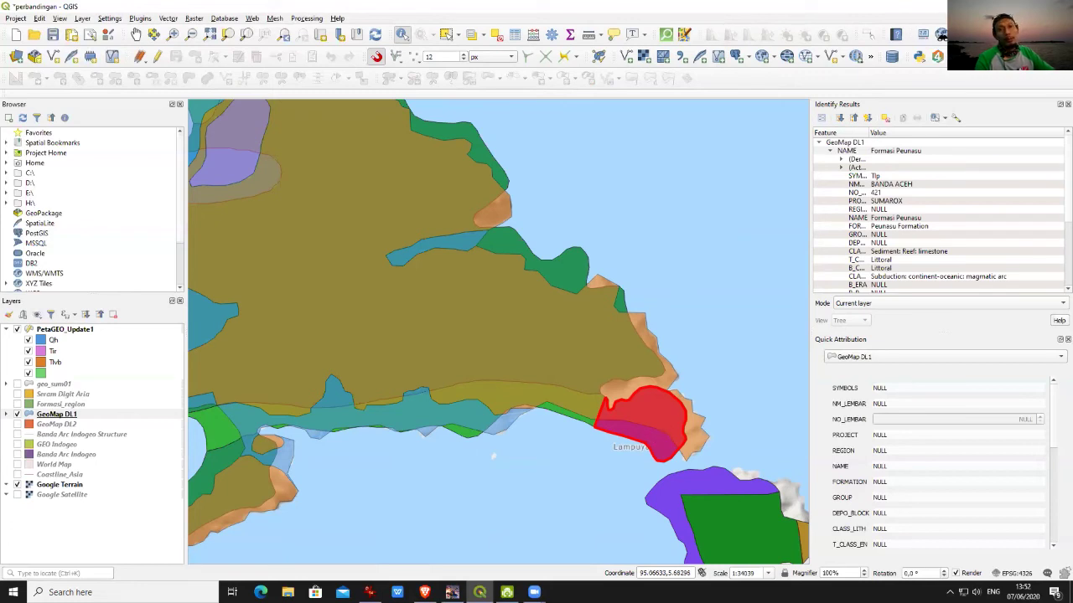
# - Hide GeoMap DL1, make PetaGEO_Update1 the visible active layer, and focus on the island's southeastern tip
pyautogui.click(18, 414)
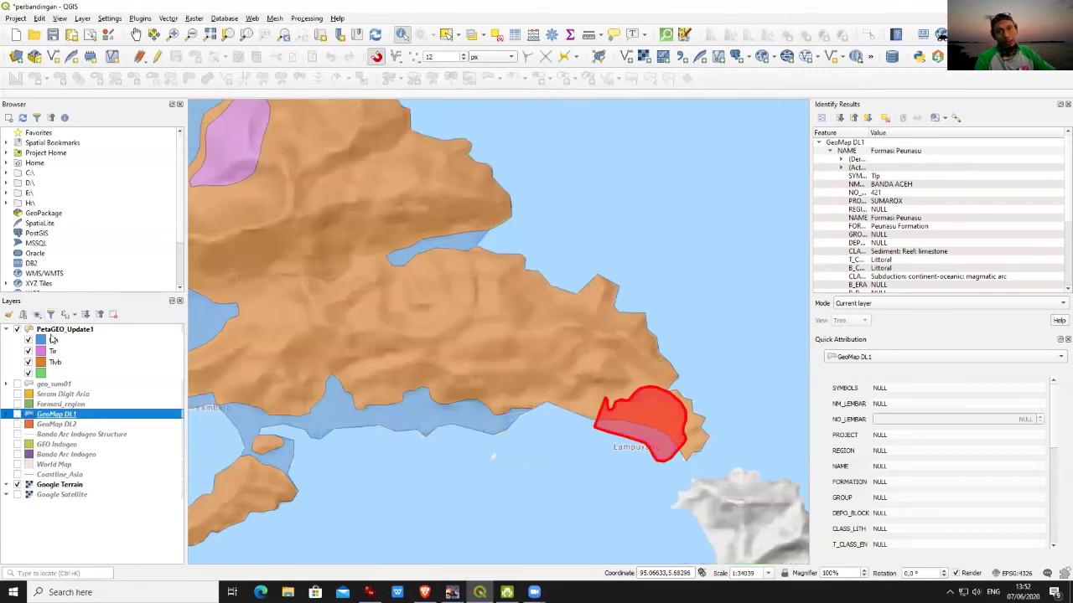
pyautogui.click(58, 330)
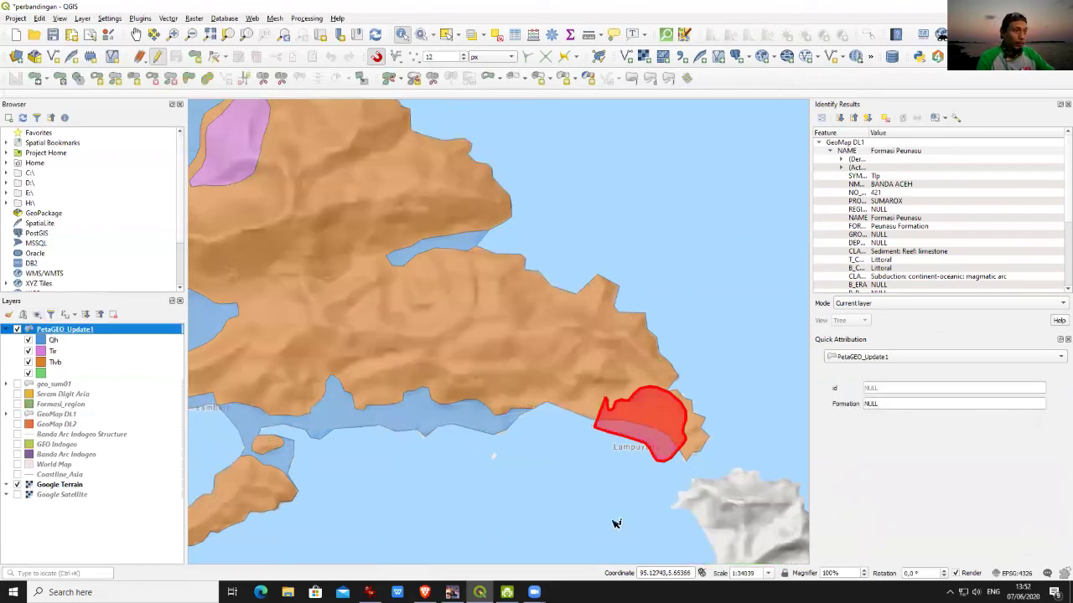
pyautogui.click(665, 429)
pyautogui.scroll(1, 658, 427)
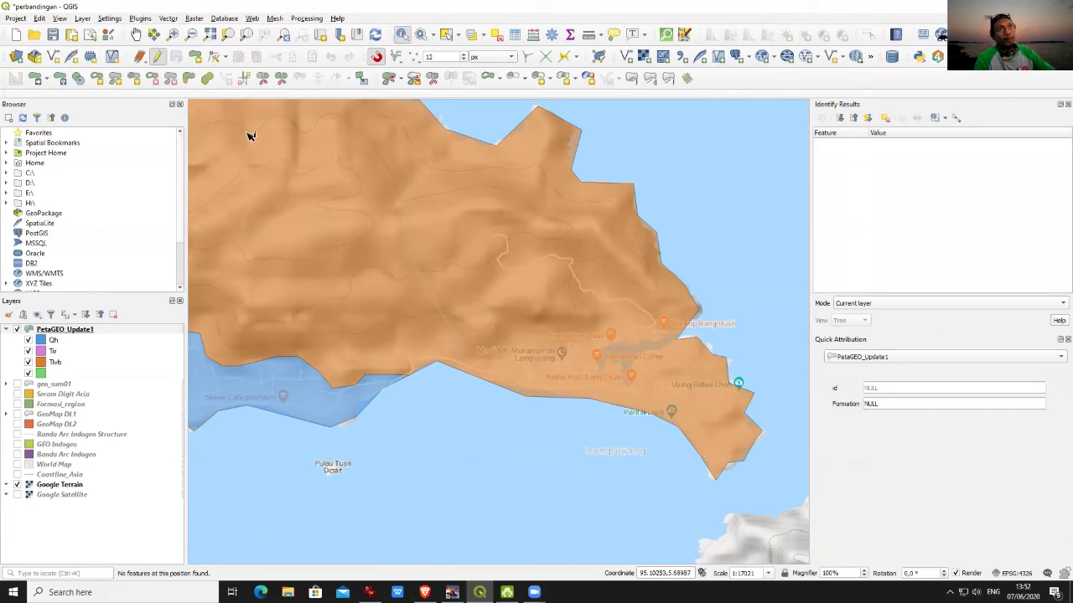
pyautogui.click(283, 77)
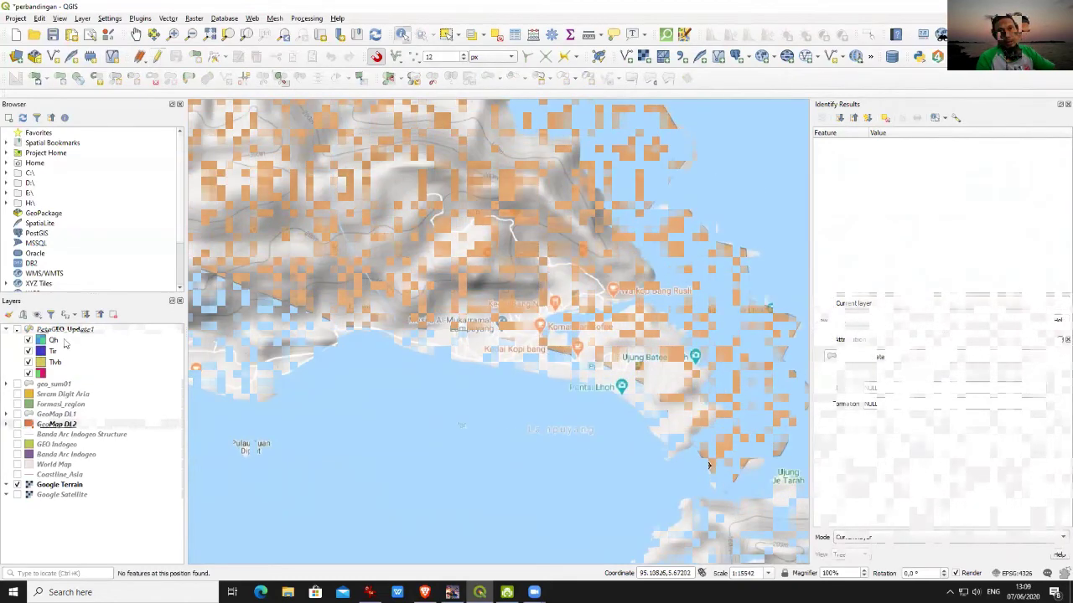
pyautogui.click(15, 331)
pyautogui.click(18, 330)
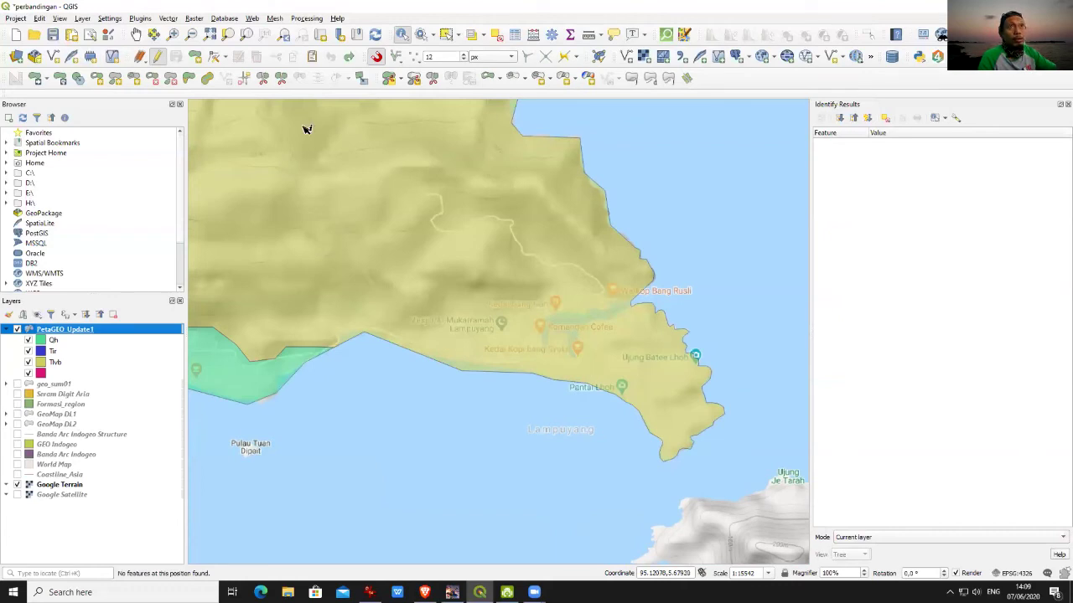
# - Split the southeastern headland off the Tlvb polygon along a curved line from the south coast to the inlet on the northeast coast
pyautogui.click(262, 79)
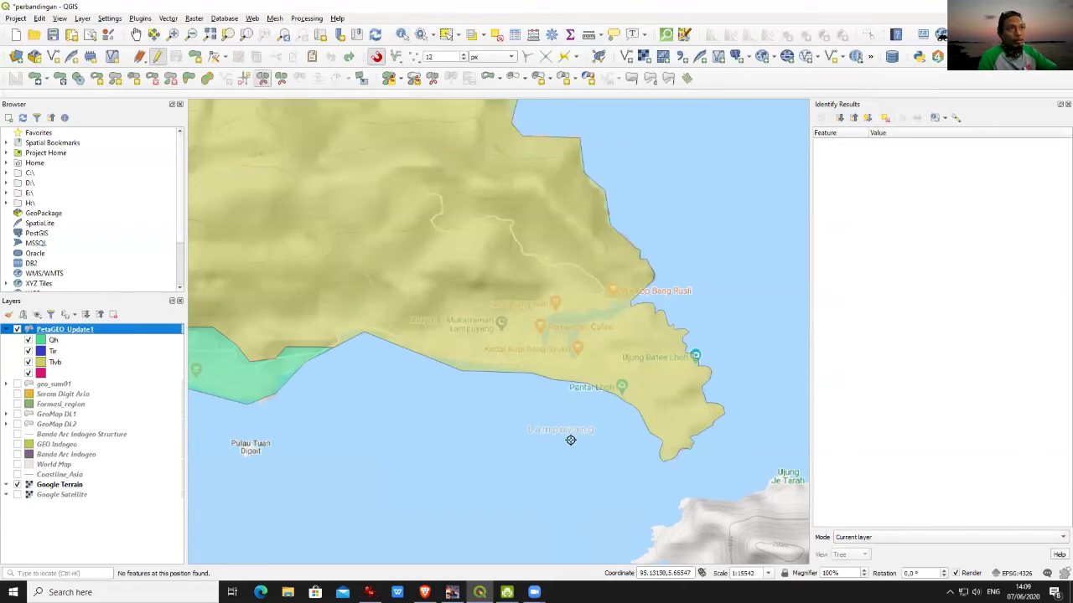
pyautogui.click(654, 440)
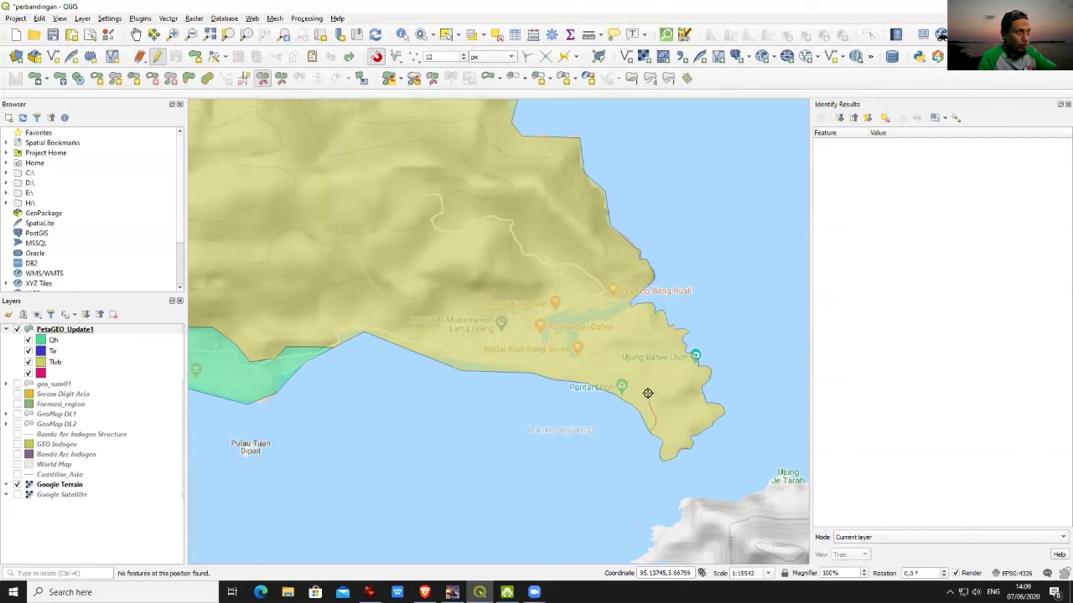
pyautogui.click(646, 357)
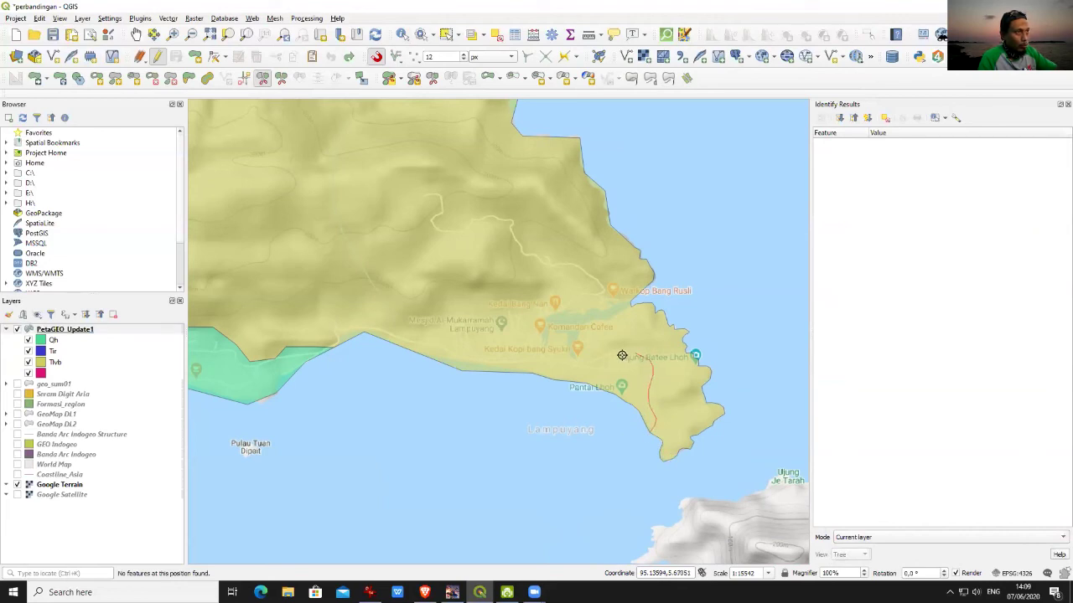
pyautogui.click(583, 341)
pyautogui.click(590, 328)
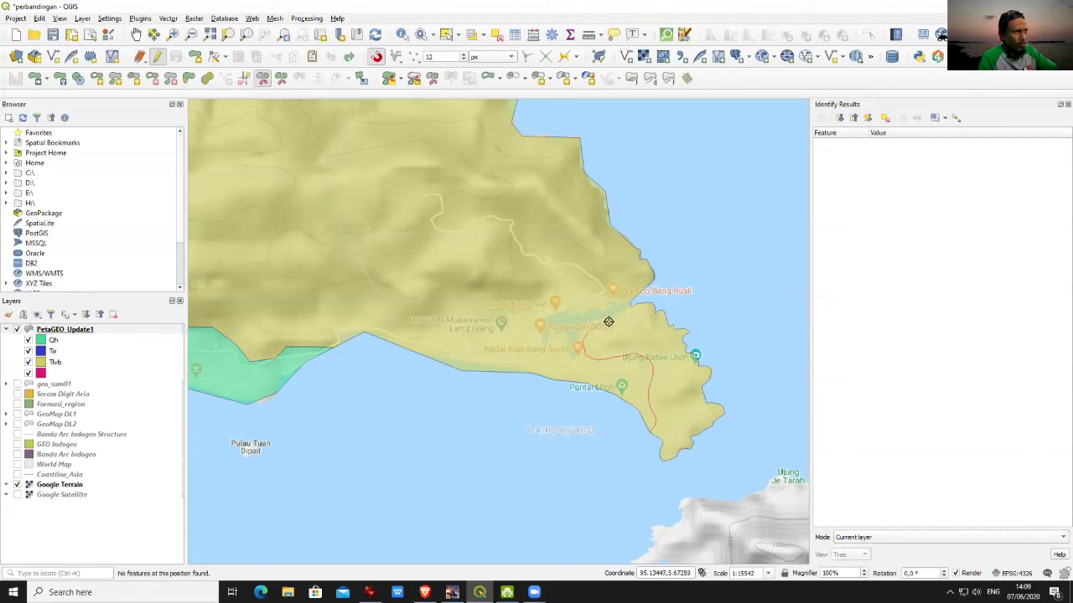
pyautogui.rightClick(631, 305)
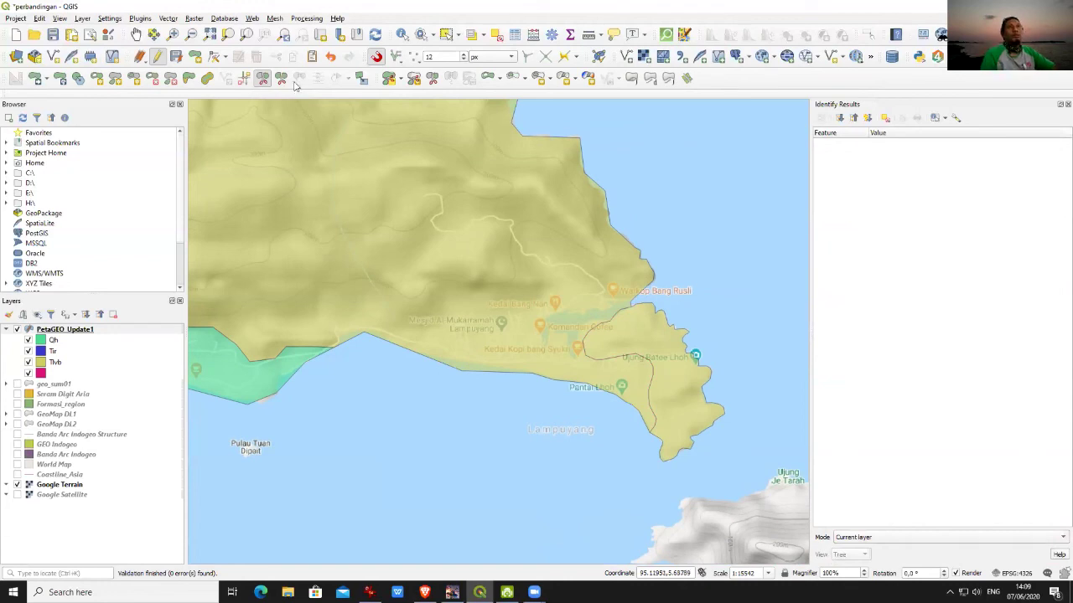
# - Select the newly split headland polygon at the island's southeastern tip
pyautogui.click(446, 34)
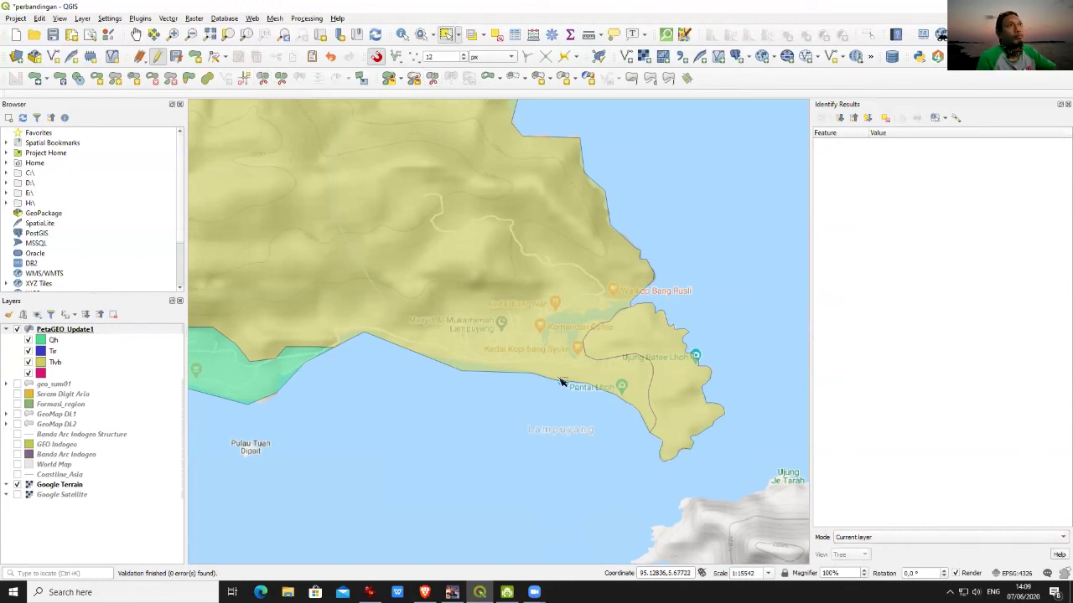
pyautogui.click(562, 304)
pyautogui.click(635, 342)
pyautogui.click(551, 304)
pyautogui.click(632, 342)
pyautogui.click(574, 301)
pyautogui.click(651, 337)
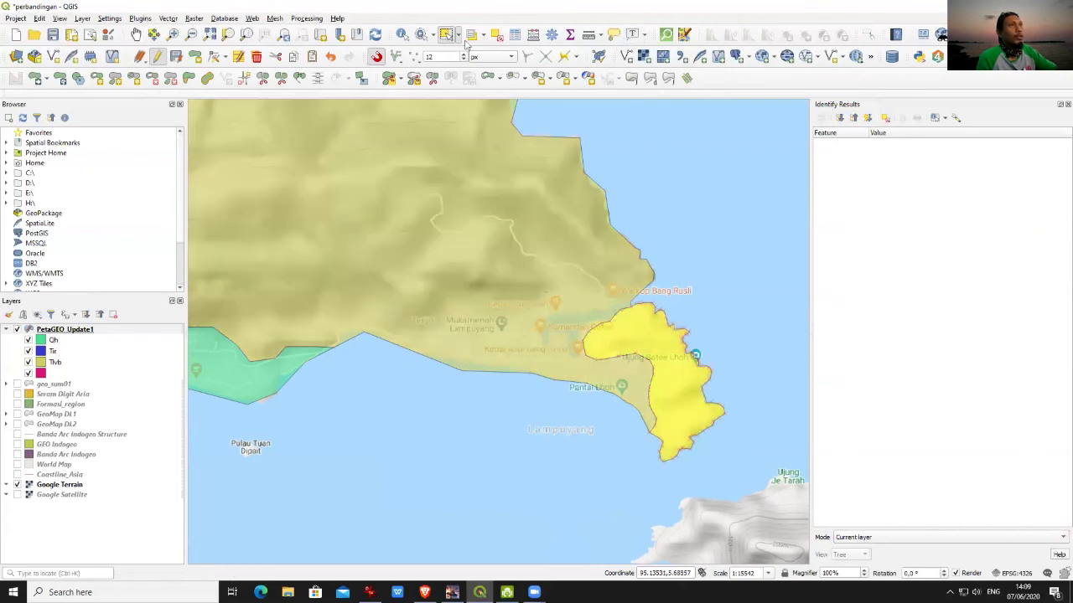
# - Identify the headland polygon, set its Formation attribute to Tlp in the feature form, and save the layer edits
pyautogui.click(401, 34)
pyautogui.click(651, 337)
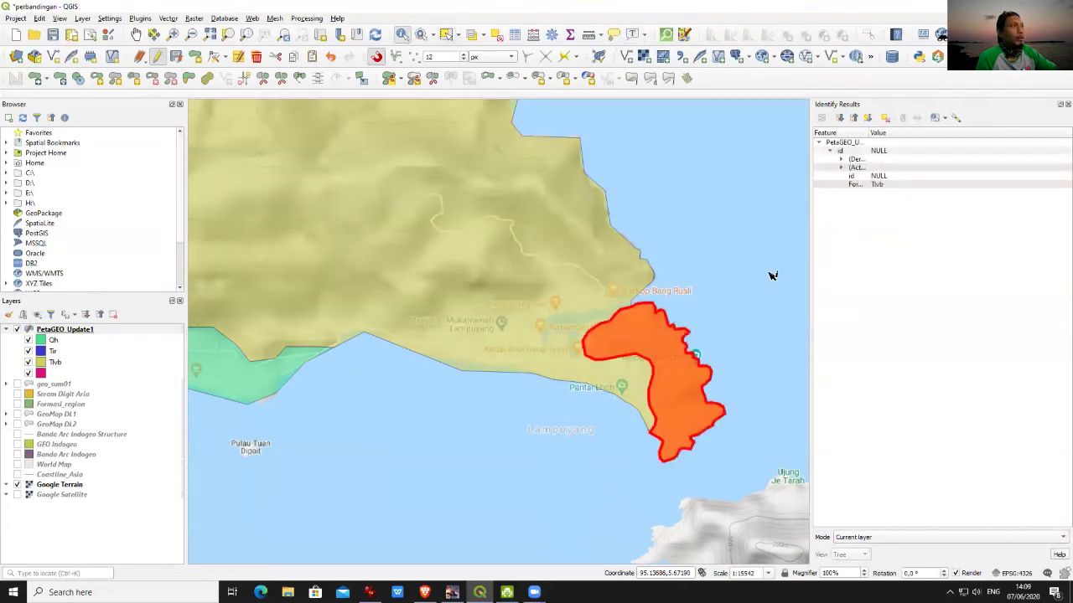
pyautogui.doubleClick(863, 169)
pyautogui.click(856, 319)
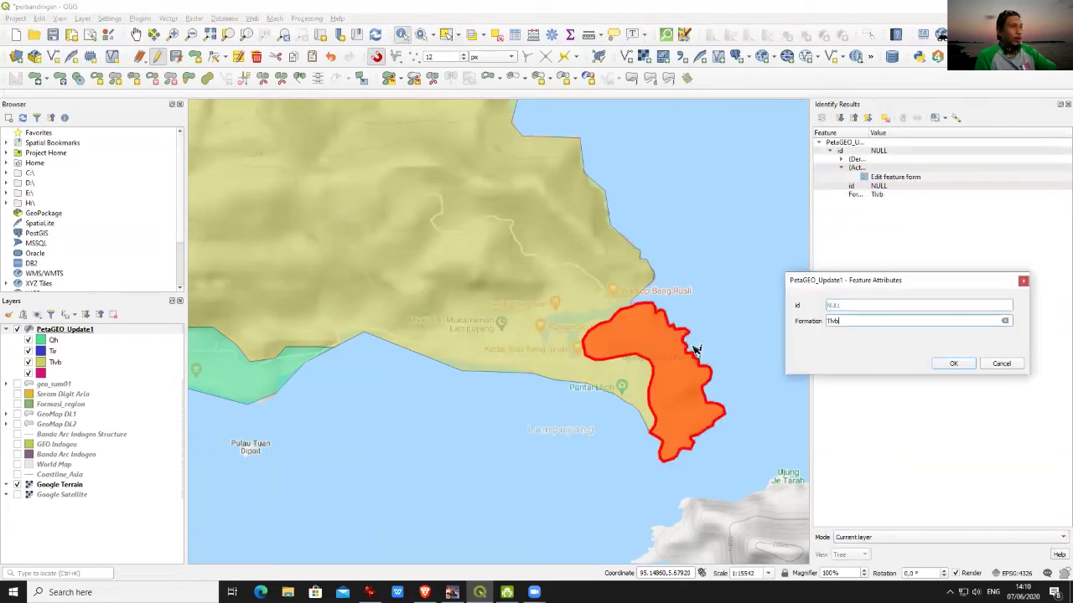
pyautogui.press('BackSpace')
pyautogui.press('BackSpace')
pyautogui.press('BackSpace')
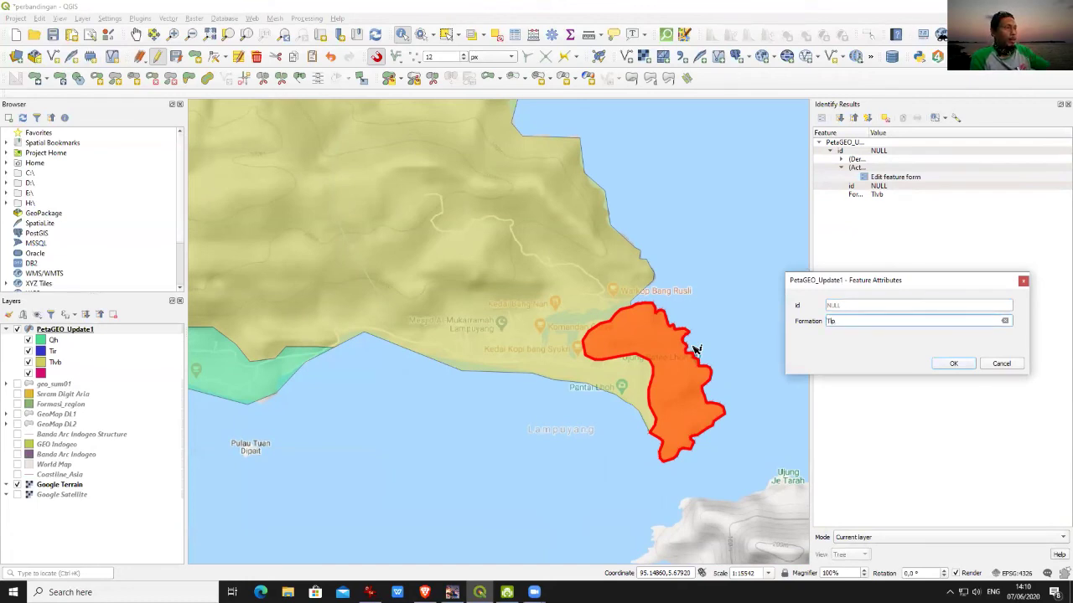
pyautogui.click(949, 366)
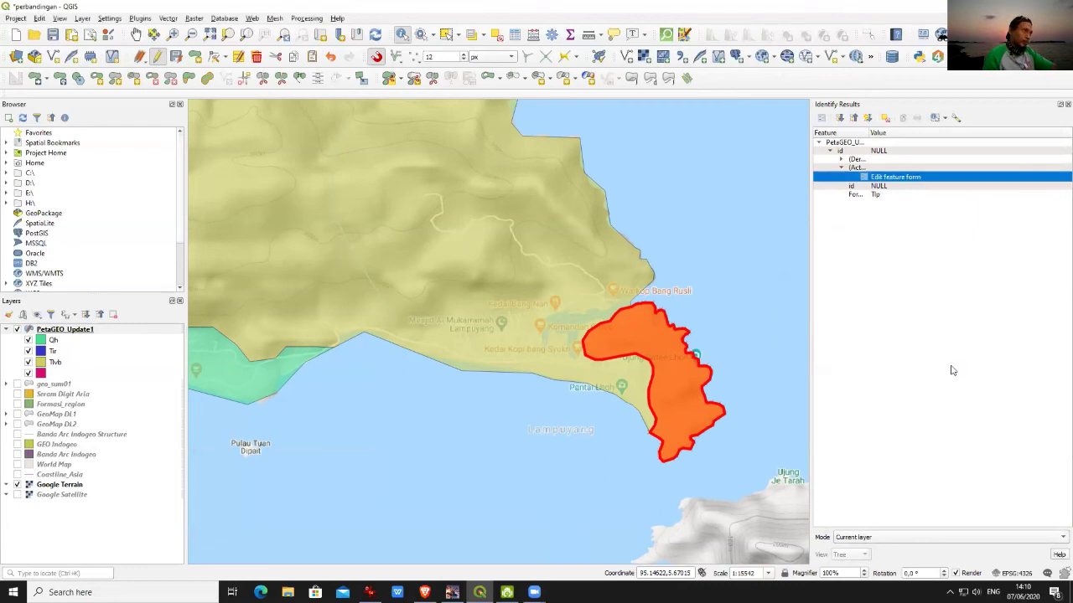
pyautogui.click(176, 56)
# - Examine the lowland beside the headland against the terrain basemap, hiding PetaGEO_Update1 and showing it again
pyautogui.scroll(-3, 499, 316)
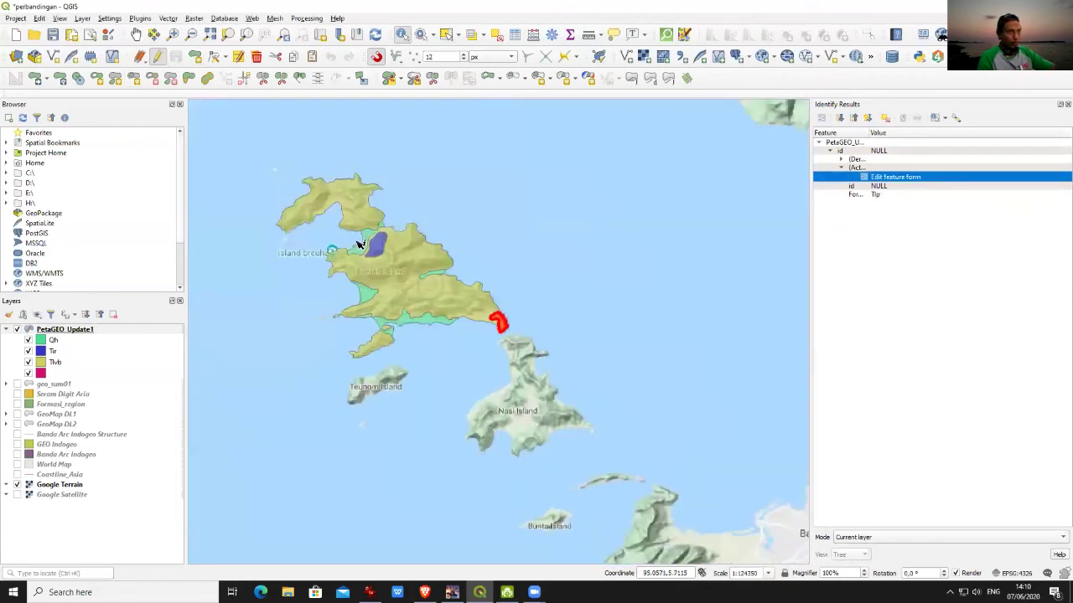
pyautogui.click(172, 34)
pyautogui.moveTo(255, 163); pyautogui.dragTo(522, 369)
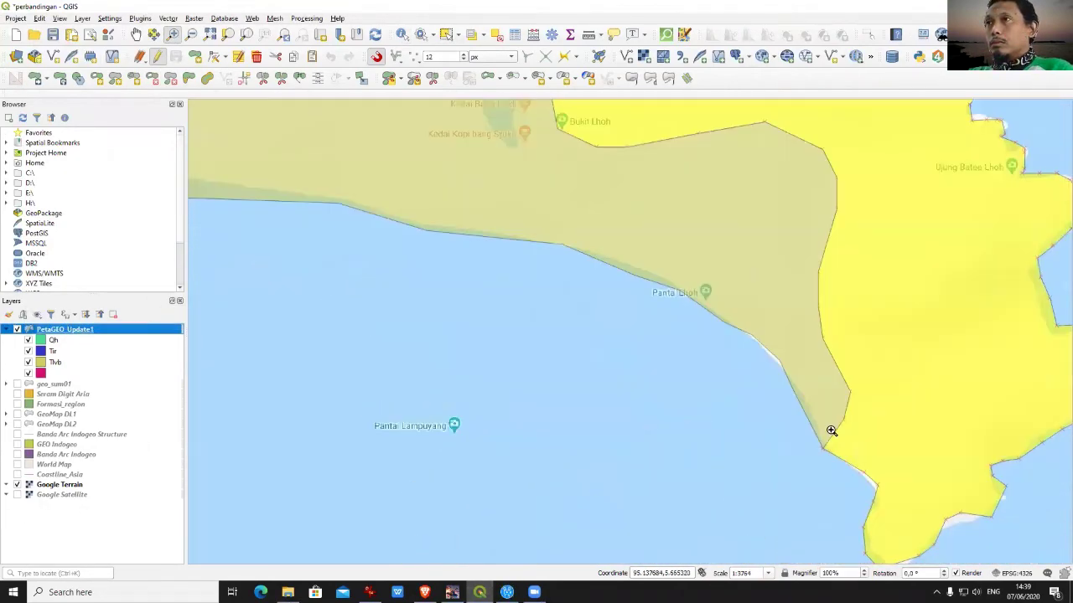
pyautogui.scroll(-2, 831, 430)
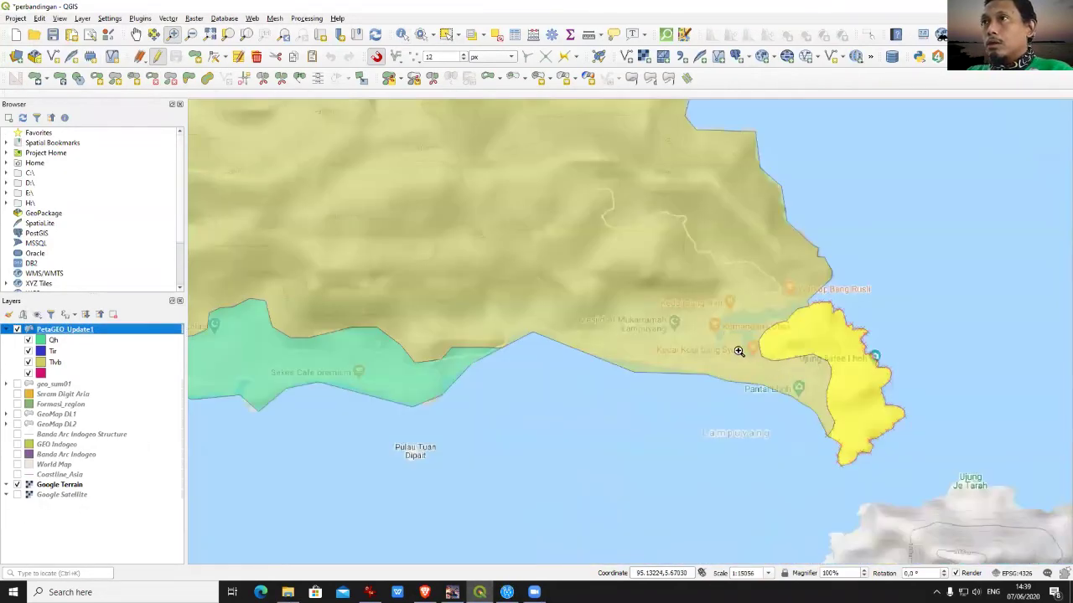
pyautogui.moveTo(675, 273); pyautogui.dragTo(940, 514)
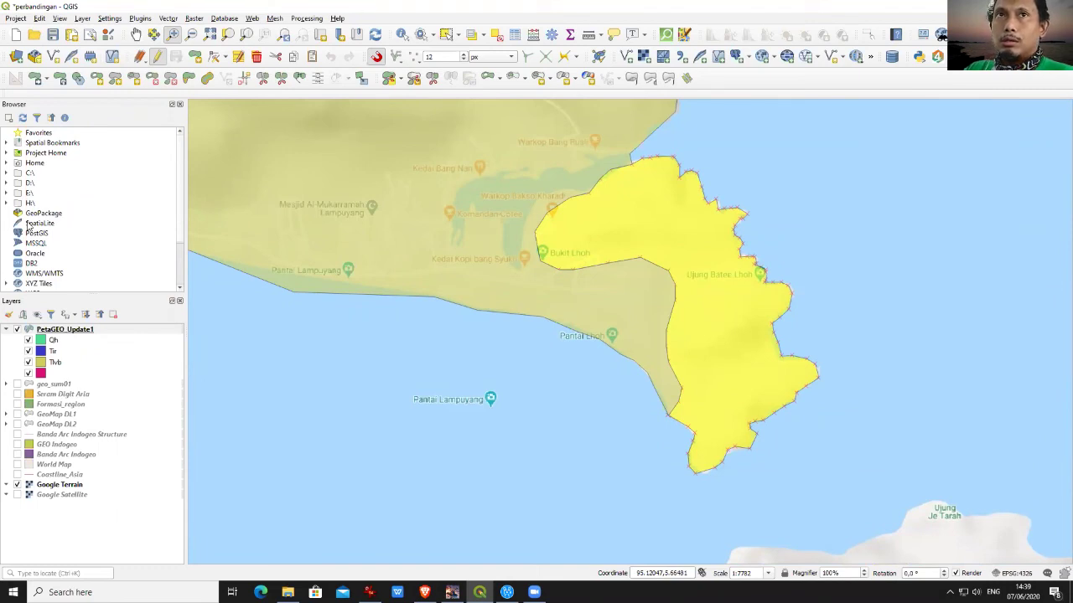
pyautogui.click(17, 330)
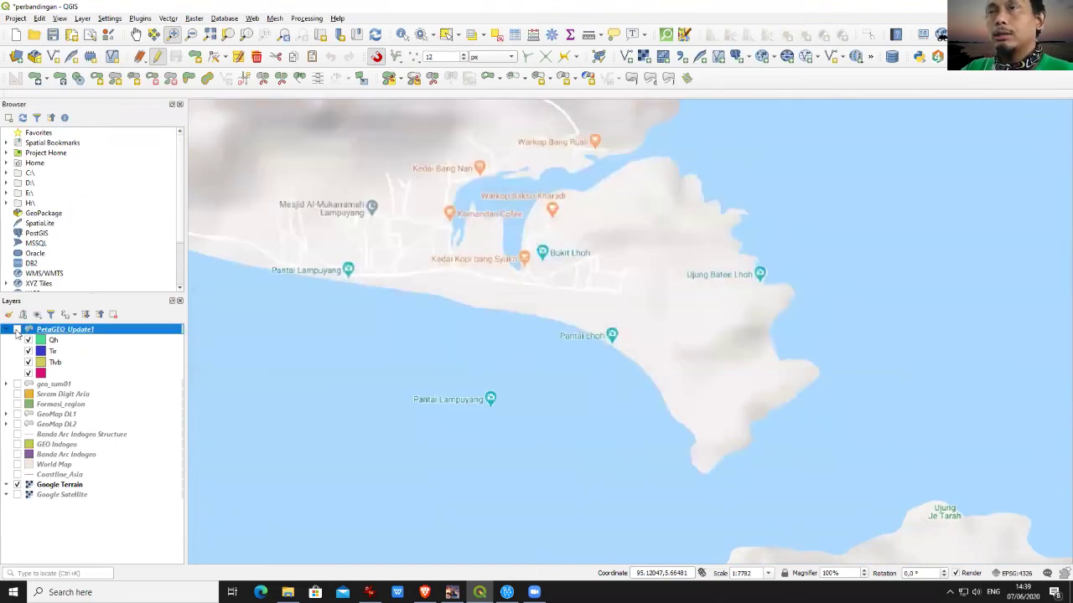
pyautogui.click(16, 330)
pyautogui.scroll(-1, 475, 214)
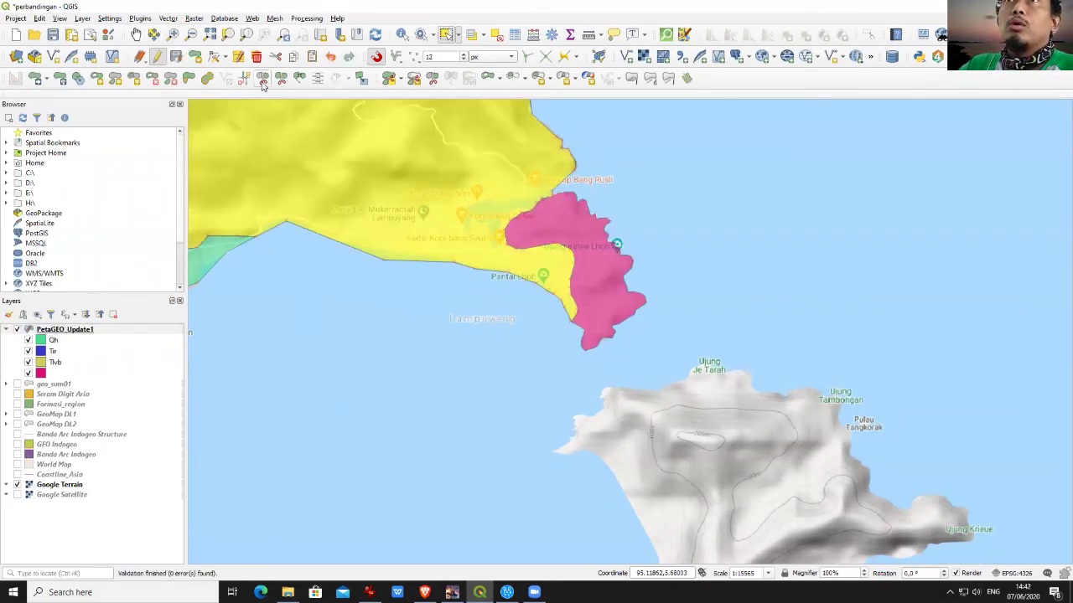
# - Split the coastal lowland west of the headland off the Tlvb polygon along the foot of the hills, and select the lowland part
pyautogui.click(262, 81)
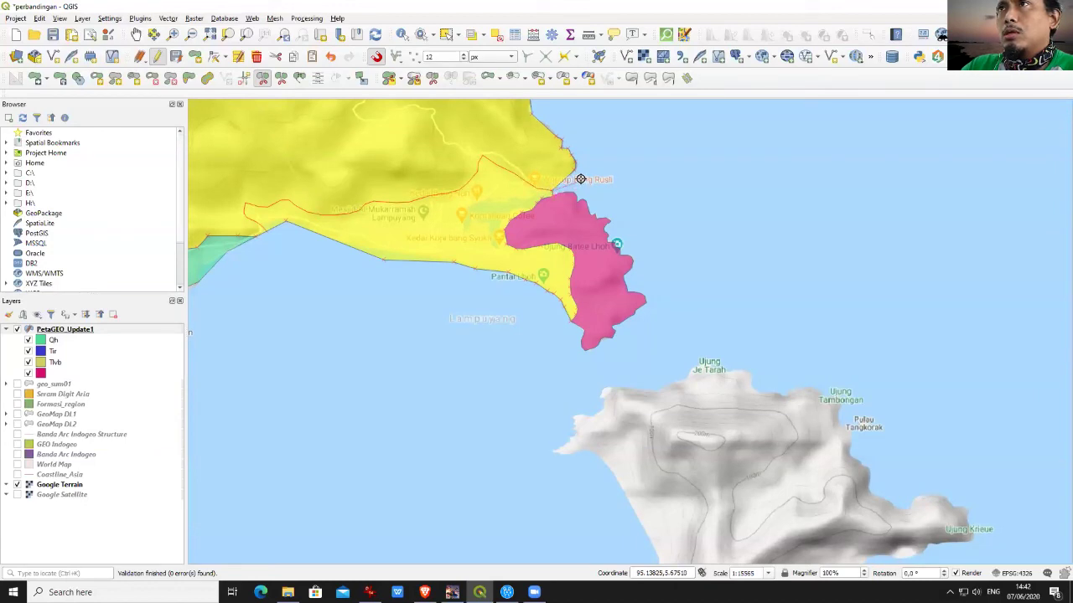
pyautogui.rightClick(584, 175)
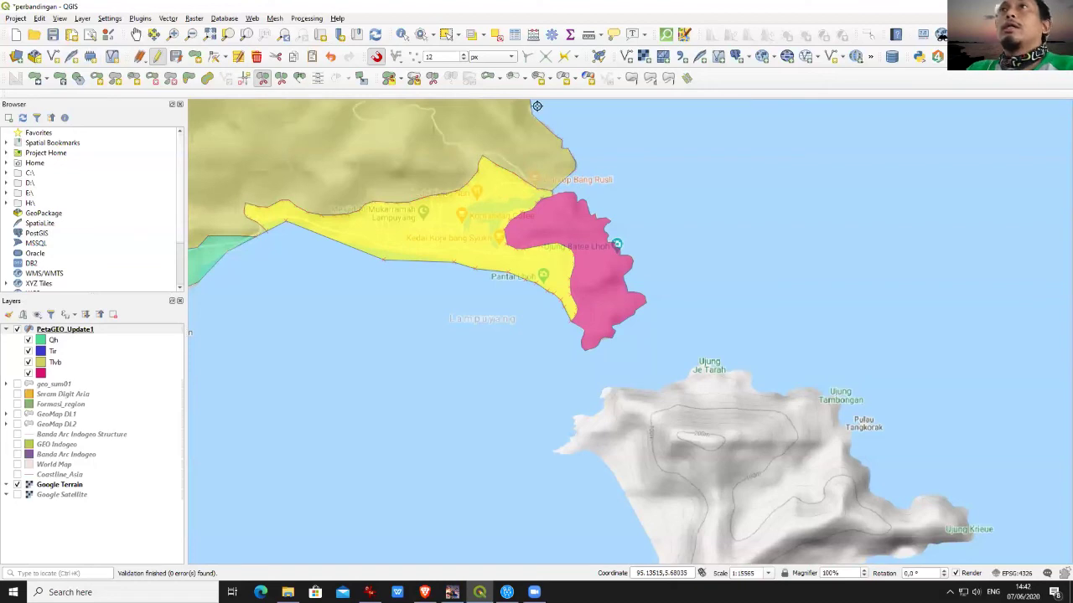
pyautogui.click(446, 34)
pyautogui.click(412, 174)
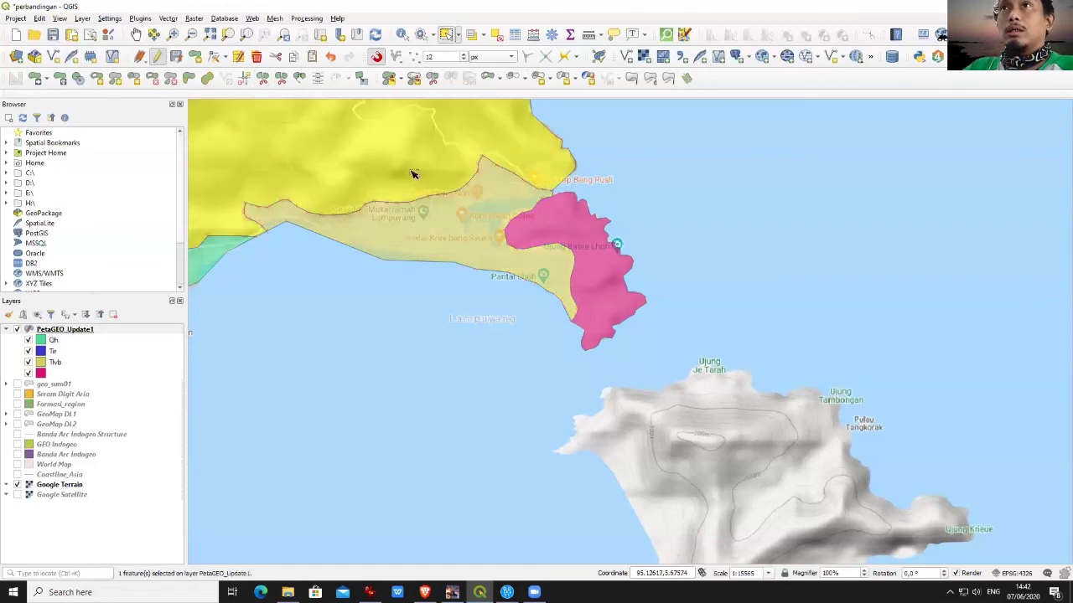
pyautogui.click(469, 226)
pyautogui.click(557, 231)
pyautogui.click(481, 228)
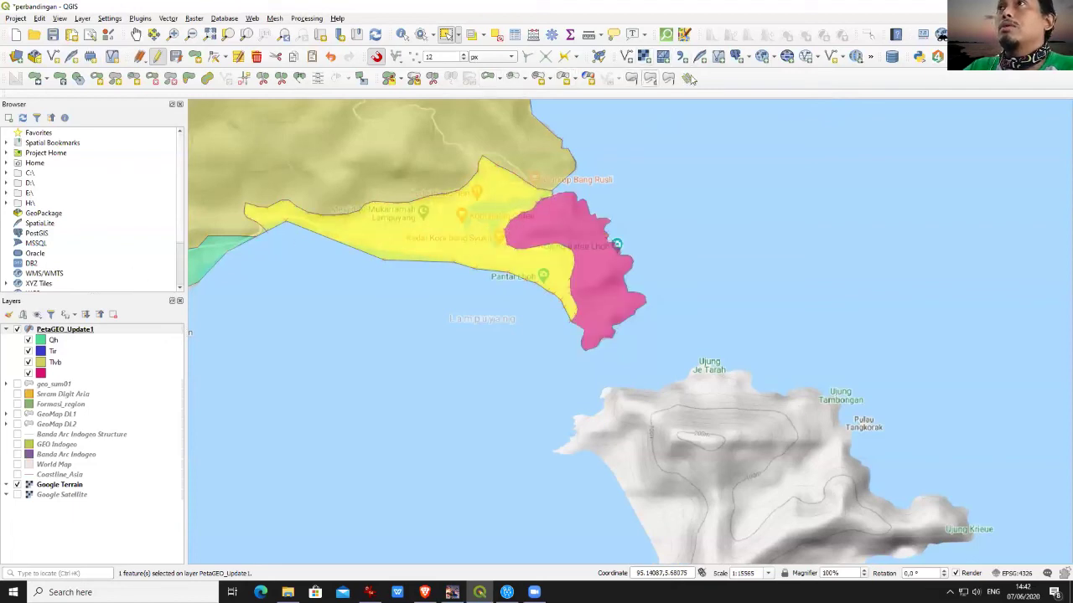
# - Identify the split-off lowland polygon, set its Formation attribute to Qh in the feature form, and save the layer edits
pyautogui.click(401, 33)
pyautogui.click(491, 210)
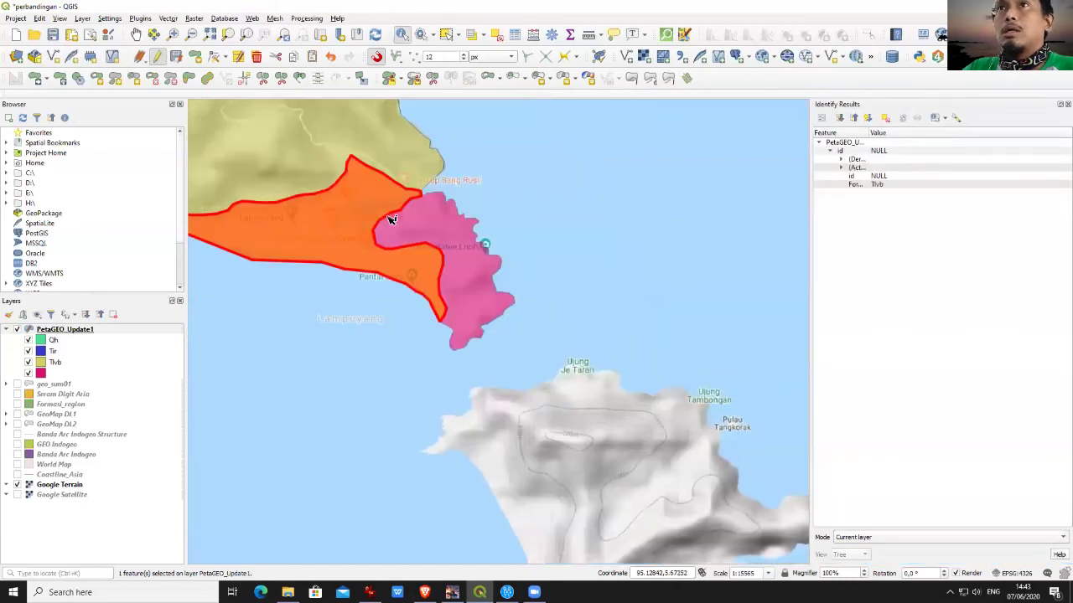
pyautogui.click(858, 177)
pyautogui.click(859, 185)
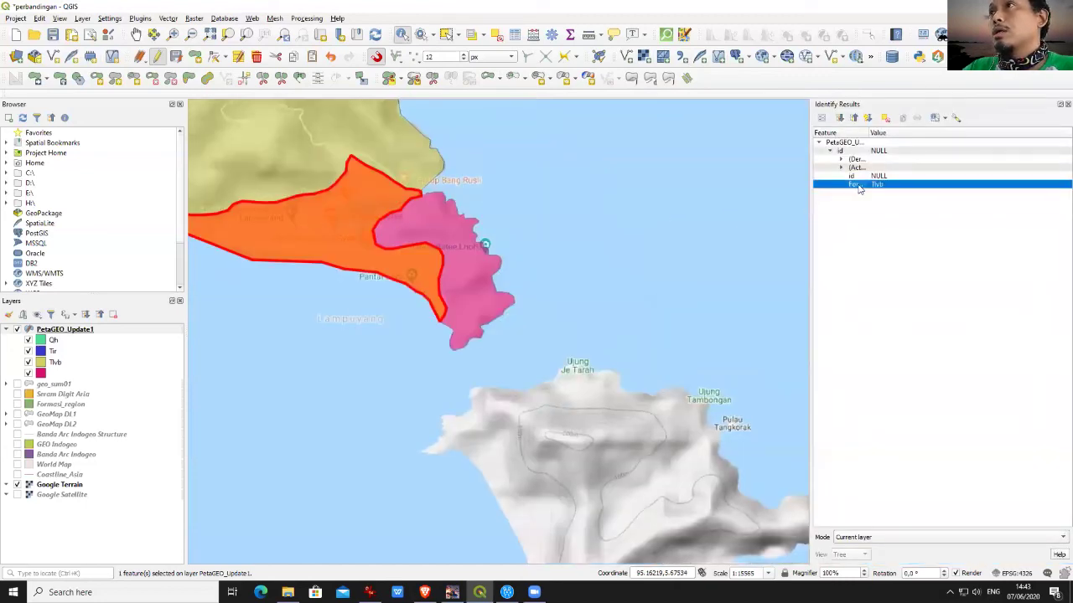
pyautogui.click(859, 177)
pyautogui.doubleClick(863, 169)
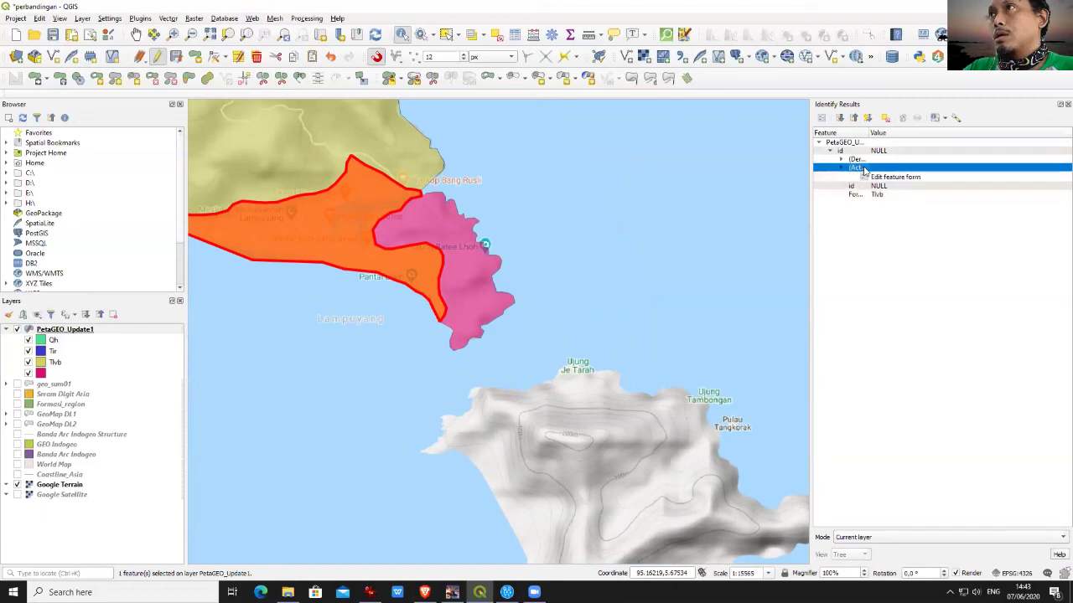
pyautogui.click(877, 177)
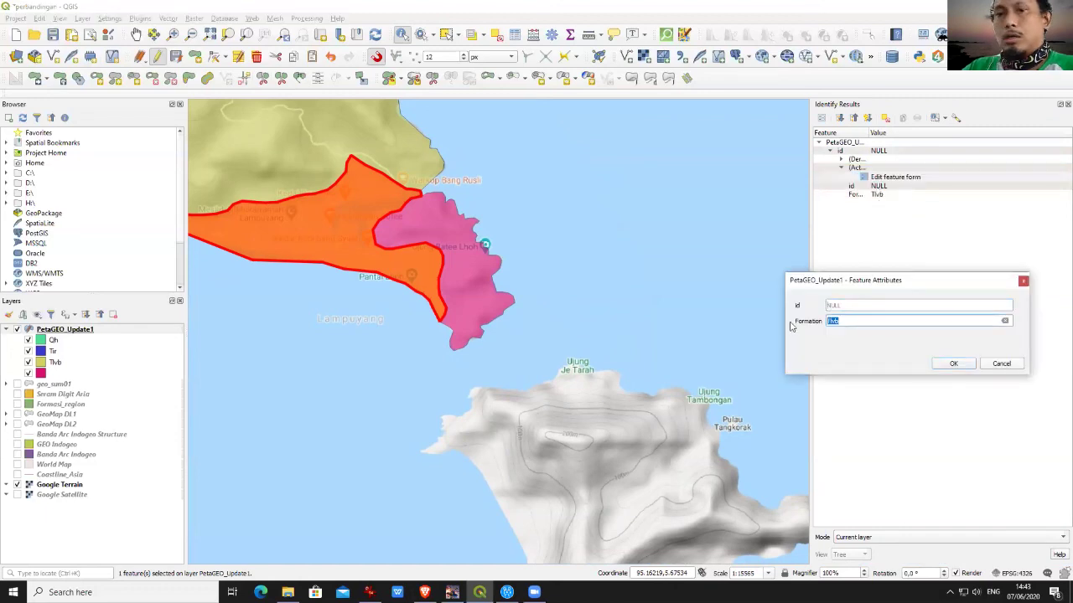
pyautogui.click(952, 363)
pyautogui.click(609, 227)
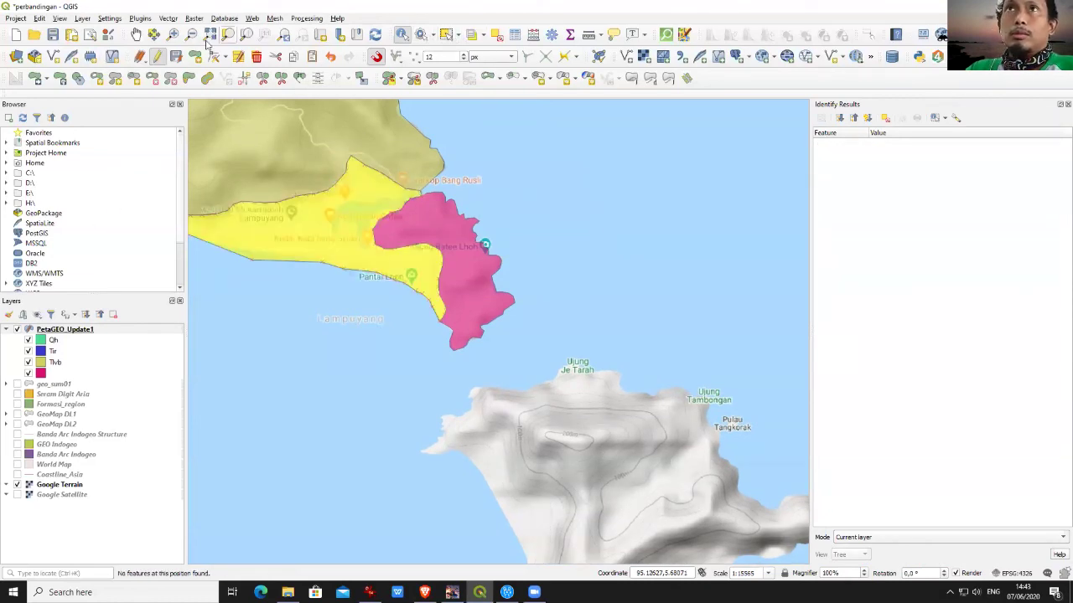
pyautogui.click(176, 56)
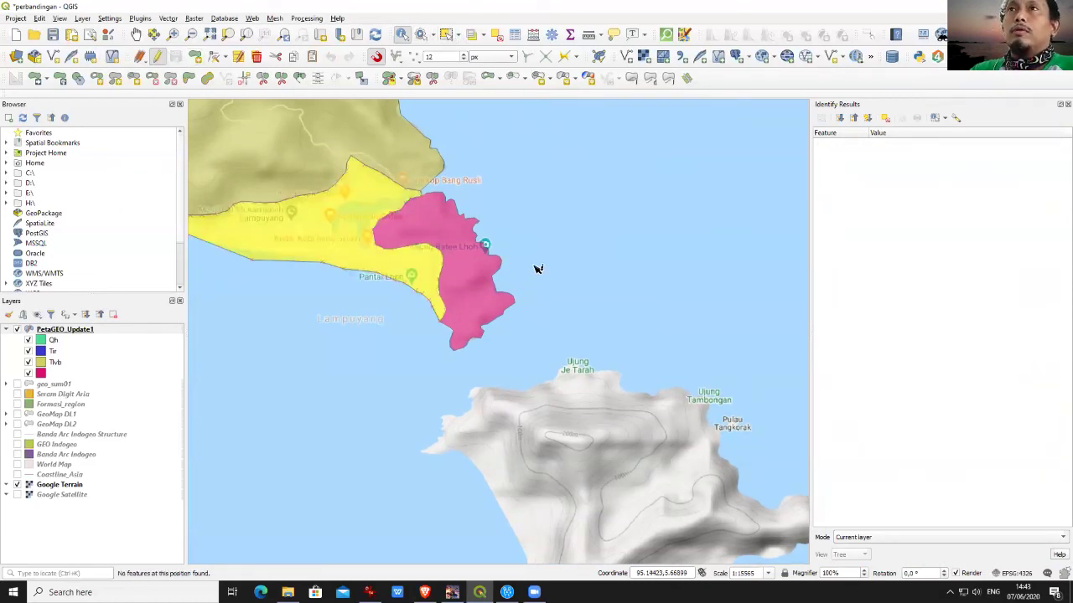
# - Clear the lowland polygon's selection and bring the whole island into view
pyautogui.click(446, 33)
pyautogui.click(292, 355)
pyautogui.scroll(-2, 250, 343)
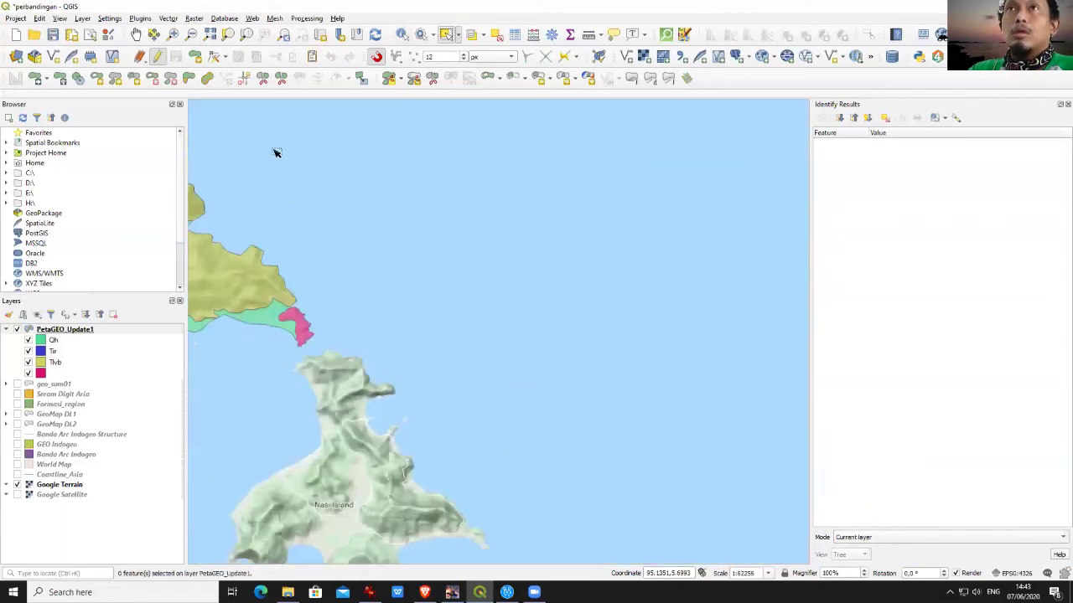
pyautogui.click(135, 33)
pyautogui.moveTo(309, 187); pyautogui.dragTo(654, 242)
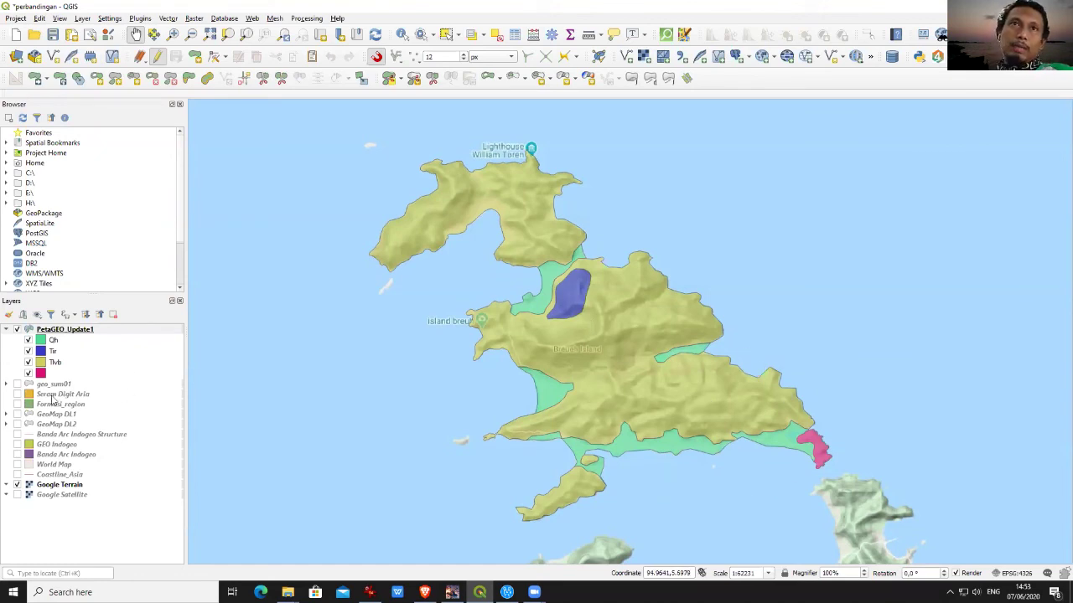
# - Compare GeoMap DL2 with PetaGEO_Update1 across the island by toggling the updated layer's visibility, and hide GeoMap DL2 again
pyautogui.click(18, 424)
pyautogui.click(17, 330)
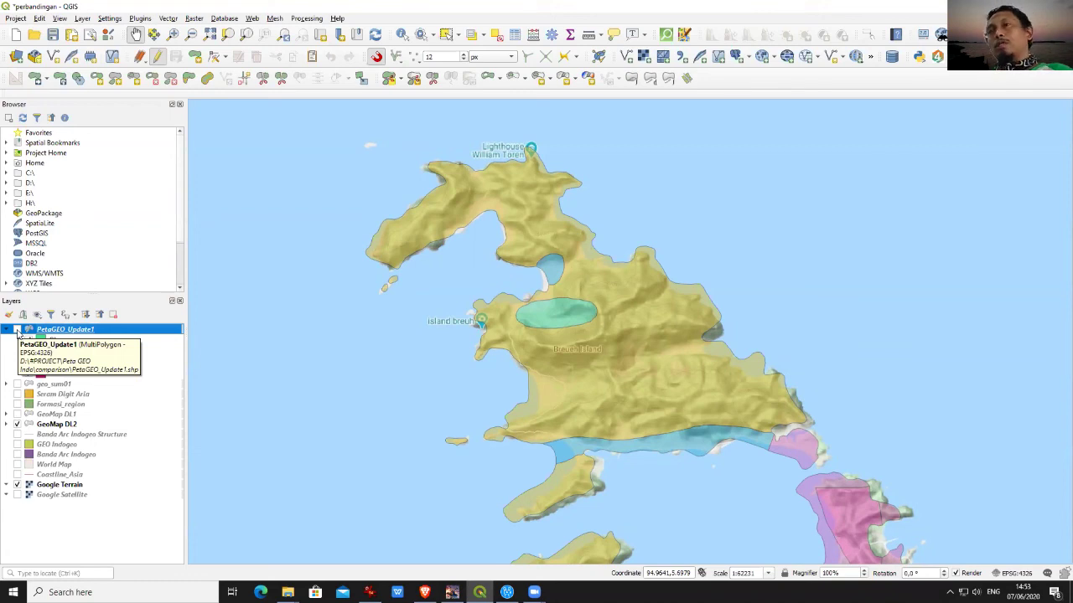
pyautogui.click(16, 330)
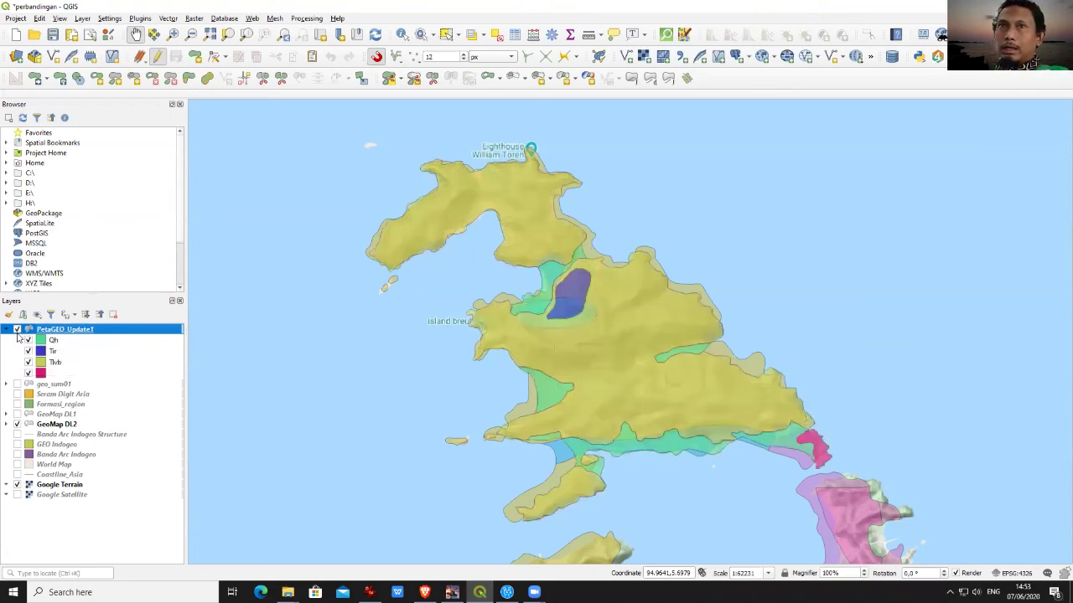
pyautogui.click(17, 425)
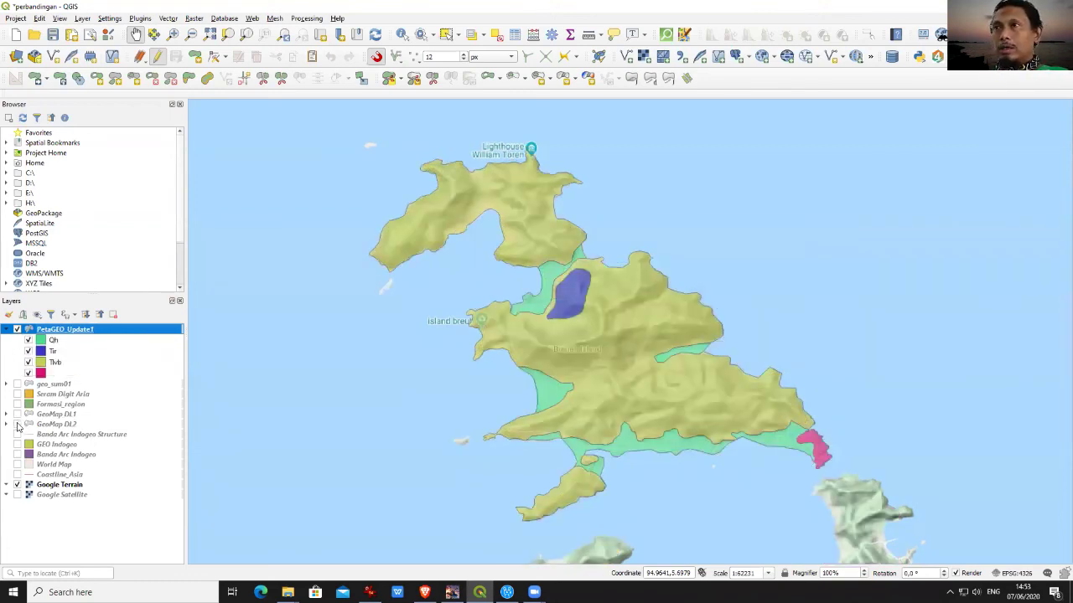